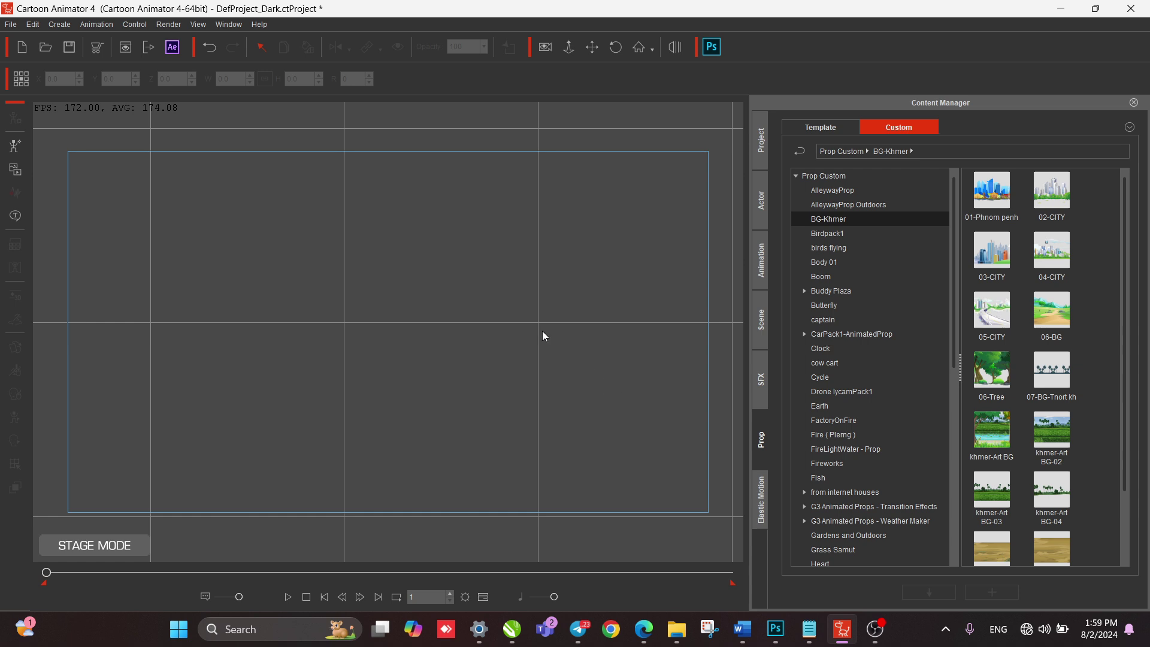
Place the male character in the orange top from the custom actor library's new characters subfolder onto the stage.
click(760, 200)
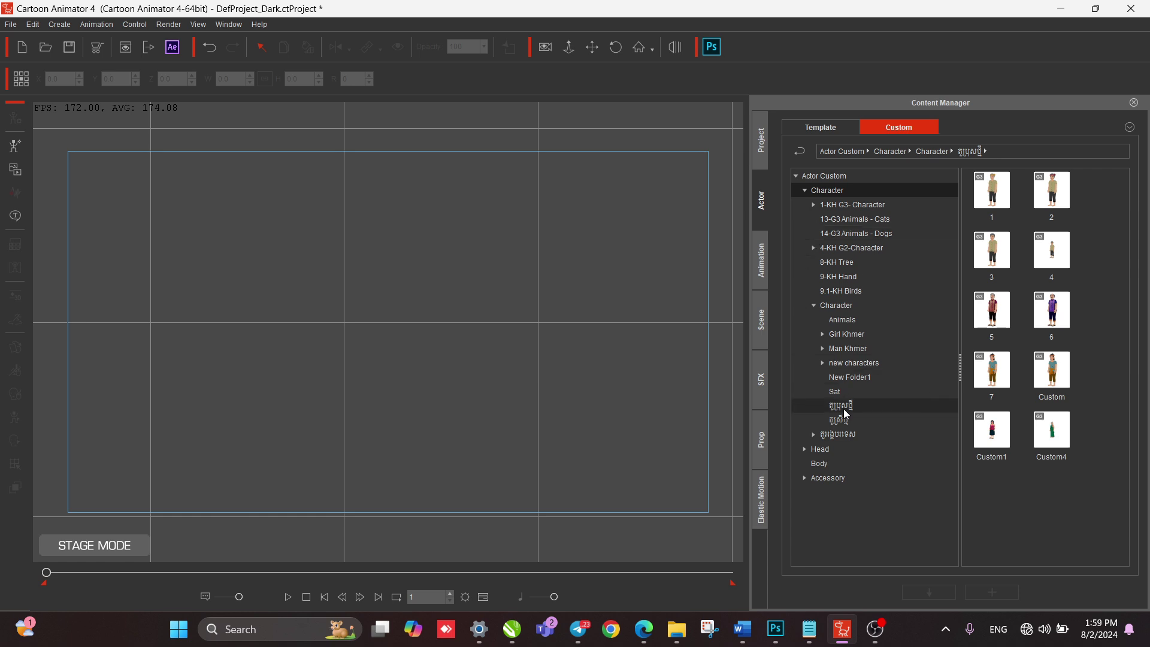
click(822, 363)
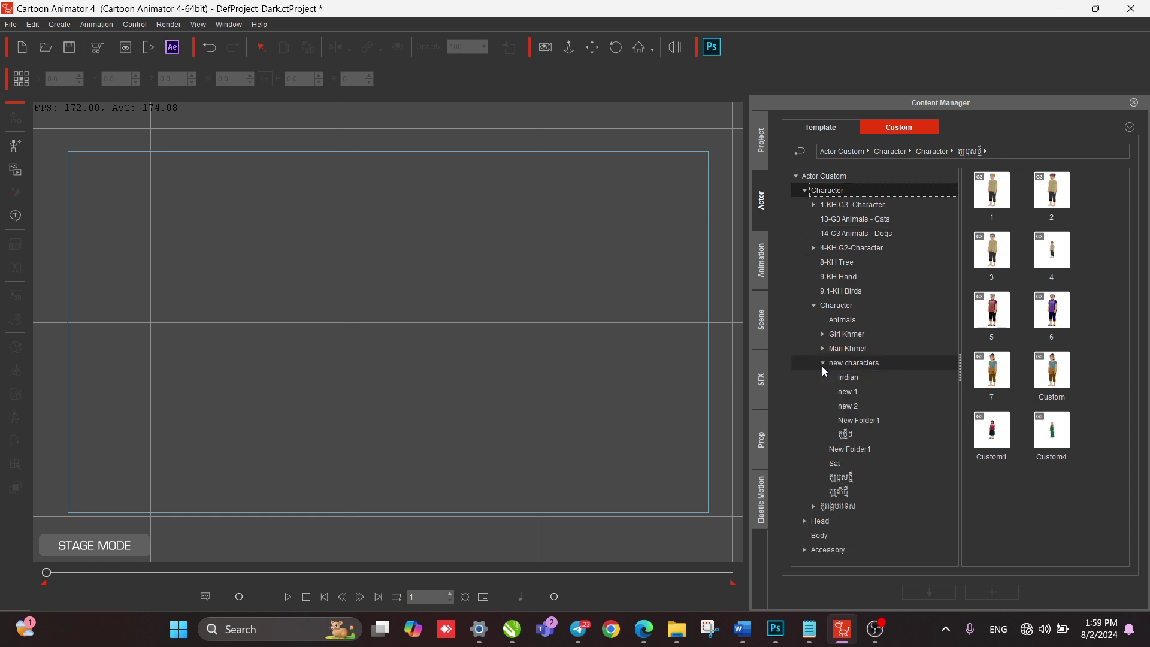
click(844, 432)
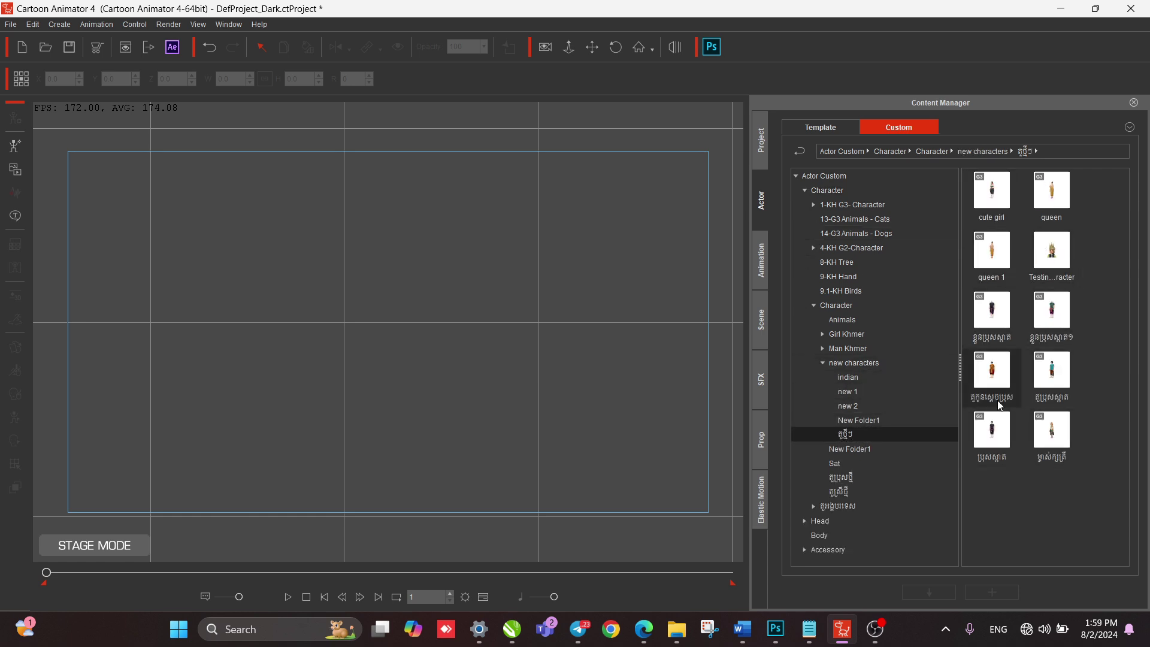
drag(998, 405, 455, 368)
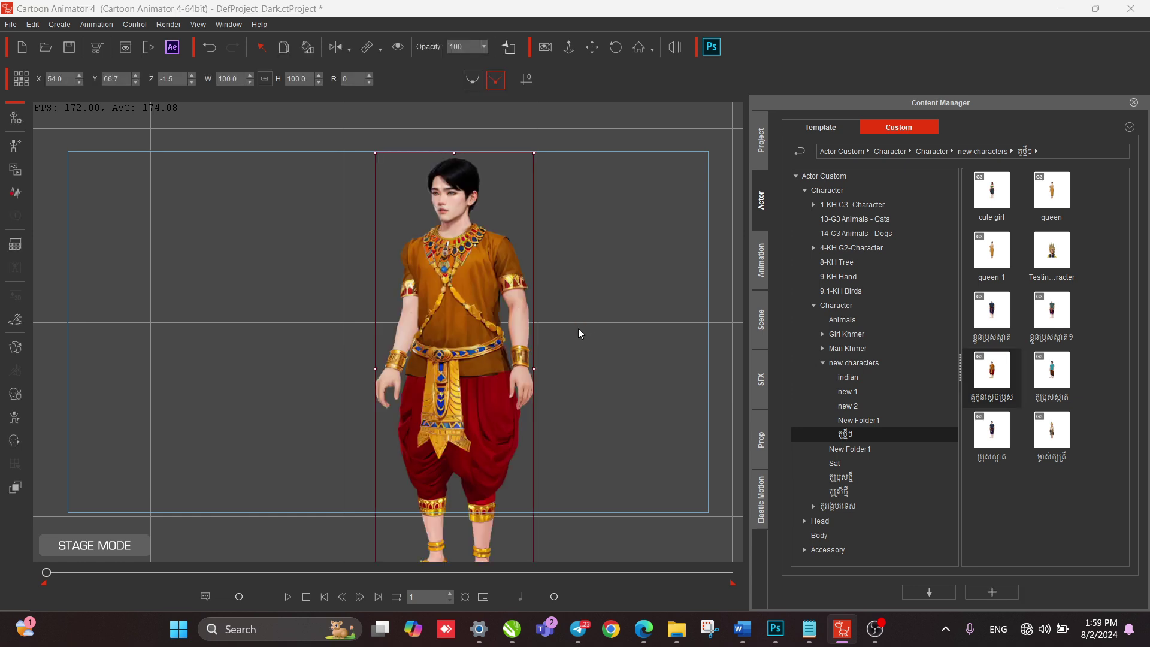
Scale the character to about 131% near the centre of the camera frame, and open it in Composer mode.
drag(473, 309, 470, 284)
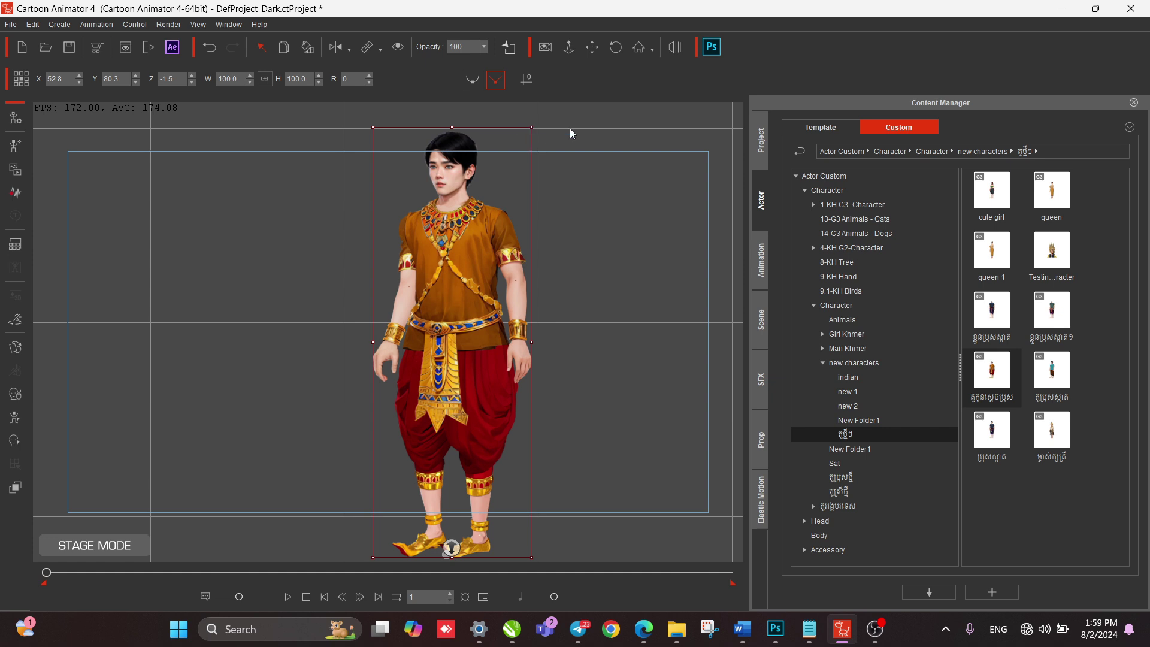
click(639, 48)
drag(449, 203, 489, 330)
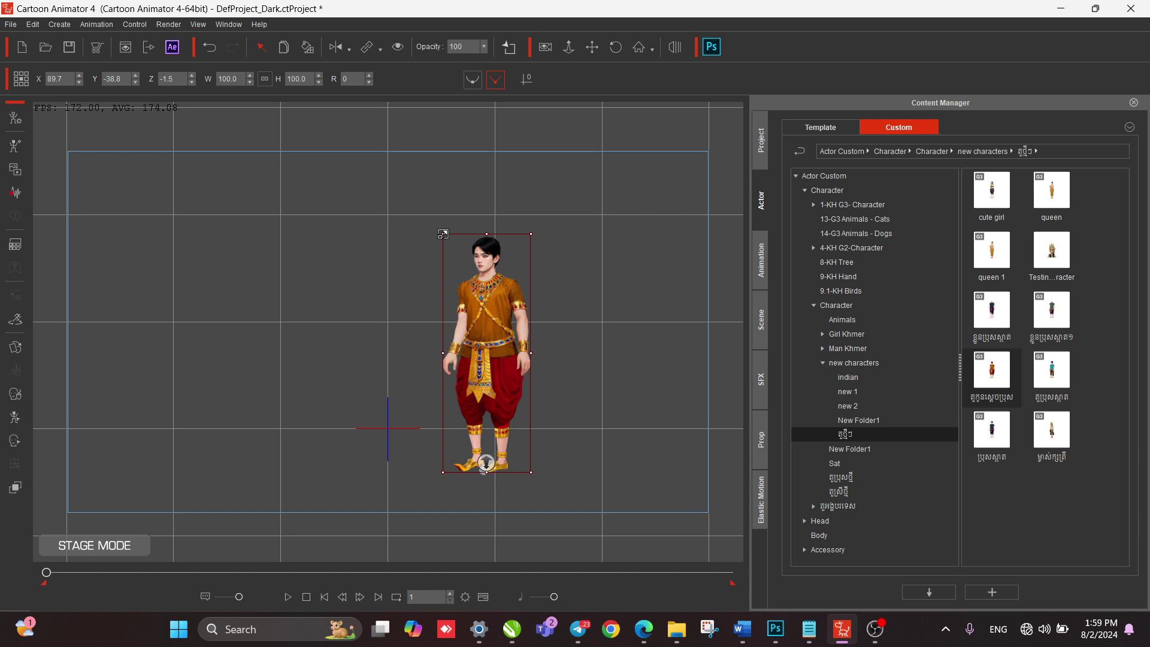
drag(442, 235, 393, 169)
drag(507, 262, 437, 274)
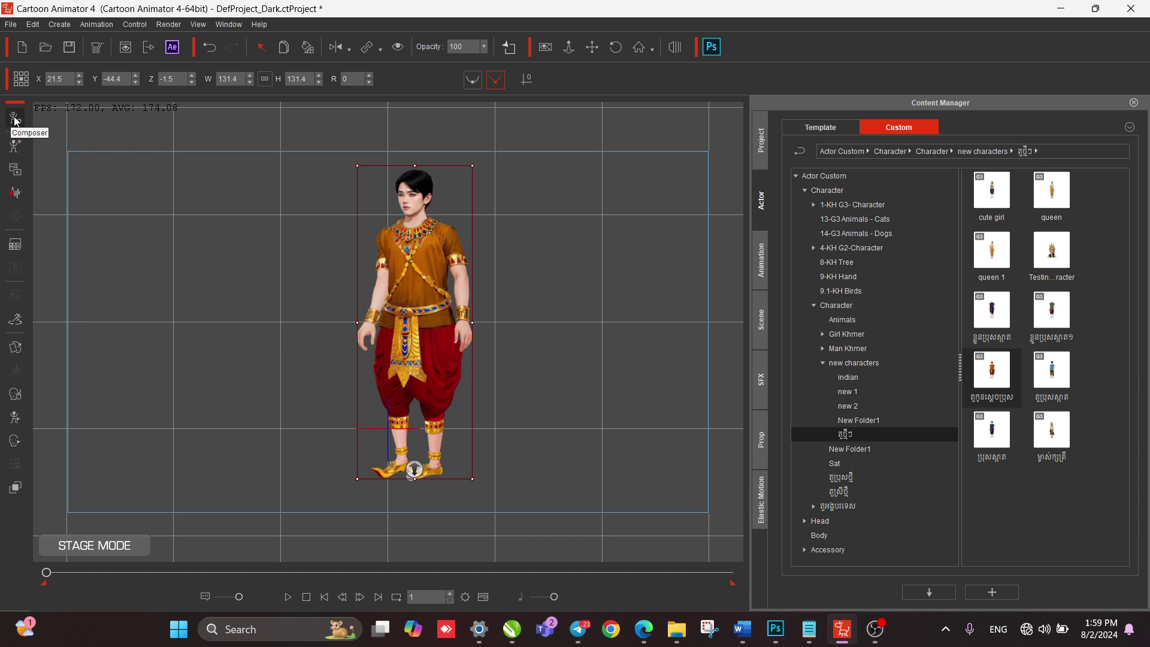
click(15, 121)
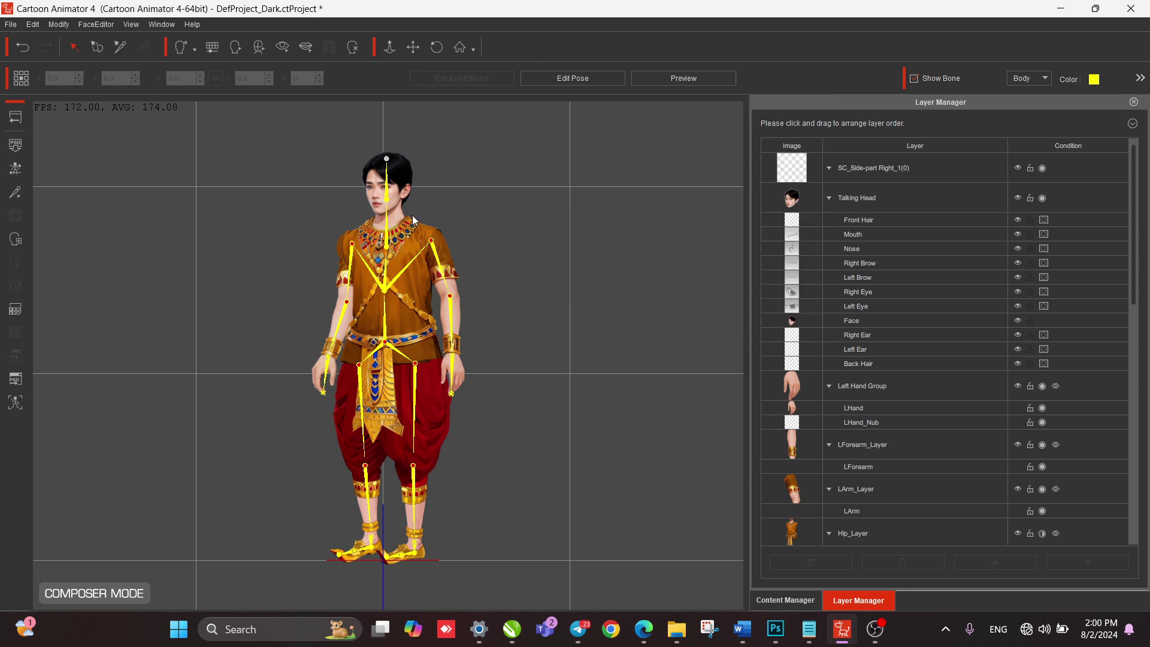
Try to replace the actor with the PSD file សក់ក្រោយ from the AI Test folder on drive D.
click(15, 147)
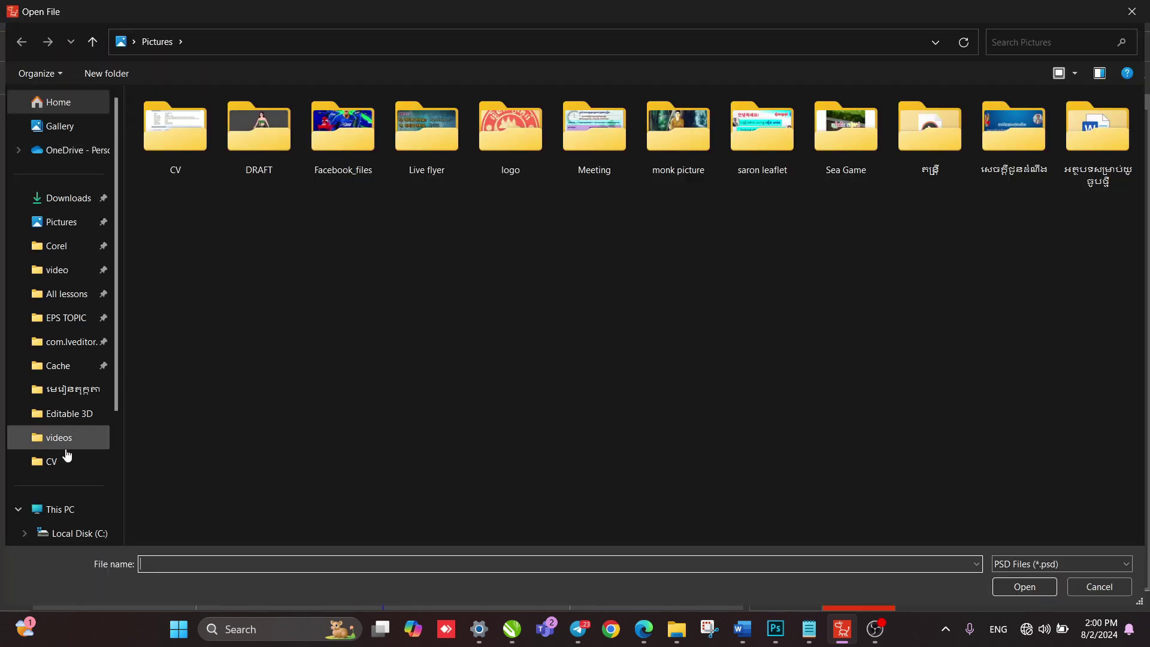
scroll(69, 426, down, 2)
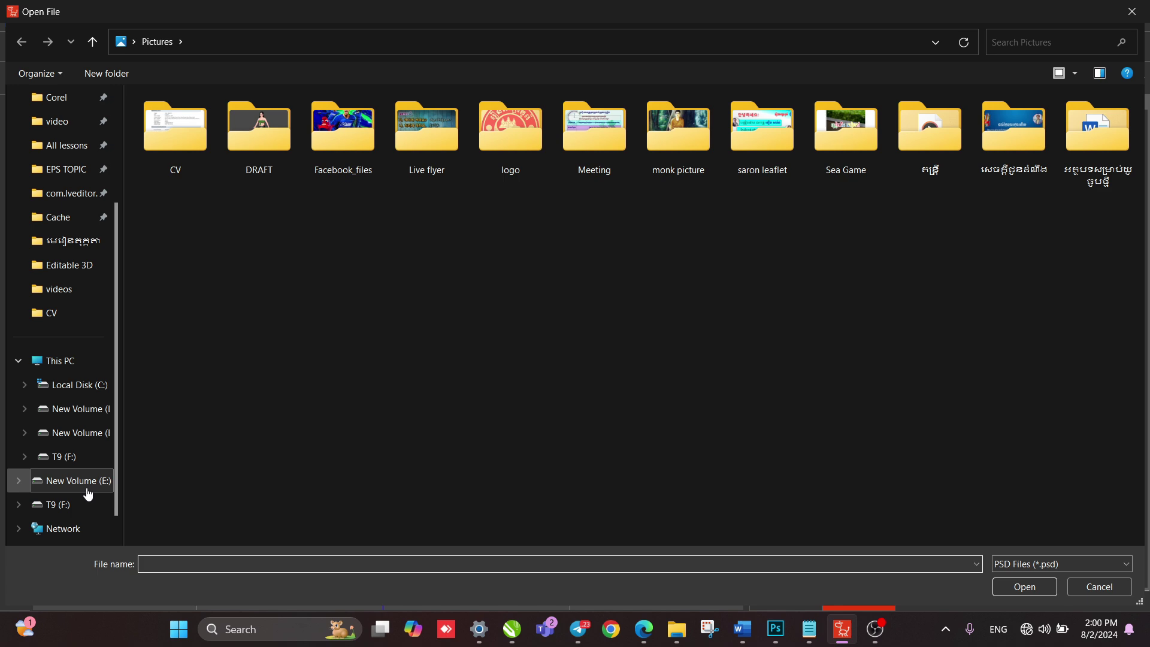
click(96, 422)
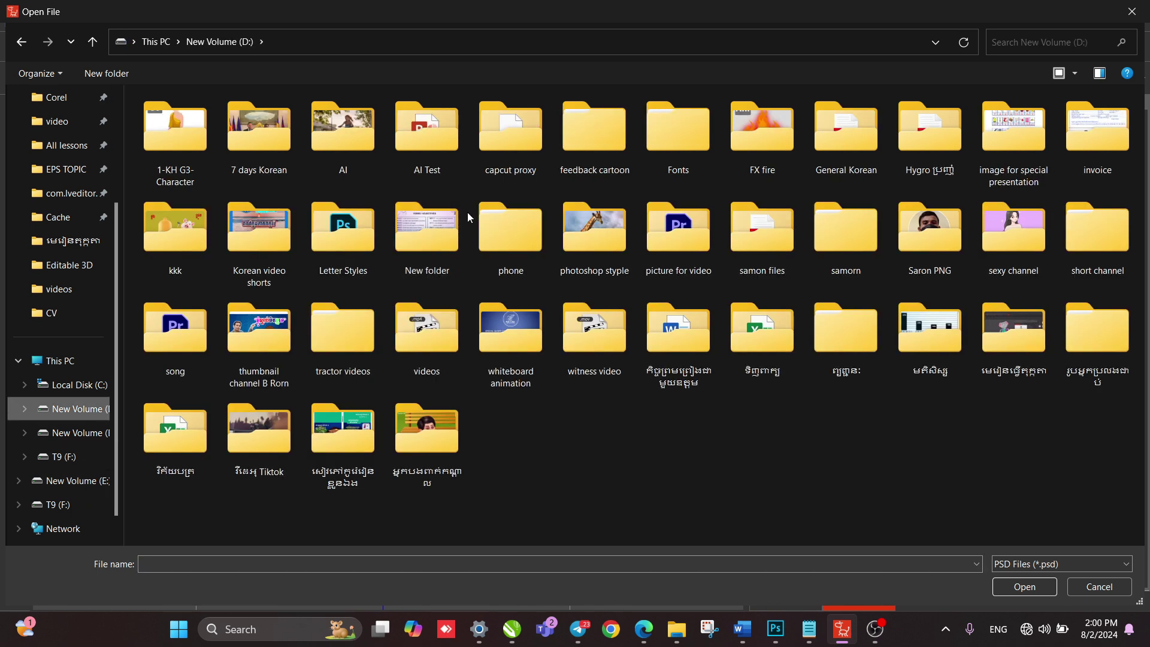
double_click(350, 154)
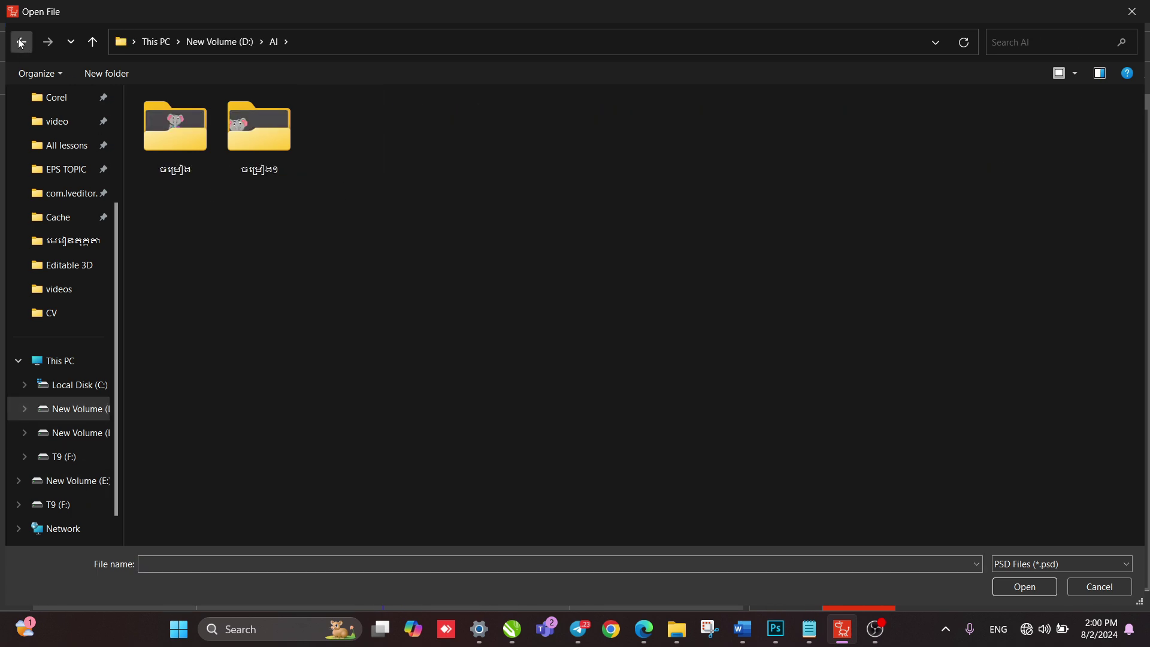
key(BackSpace)
double_click(412, 138)
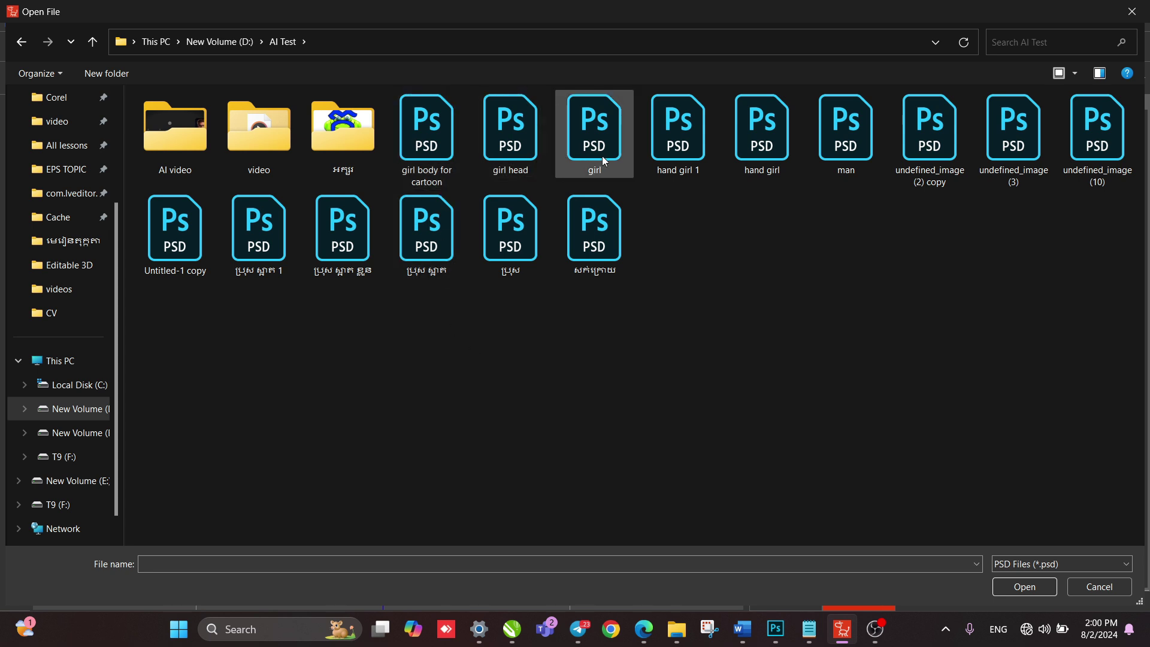
click(596, 240)
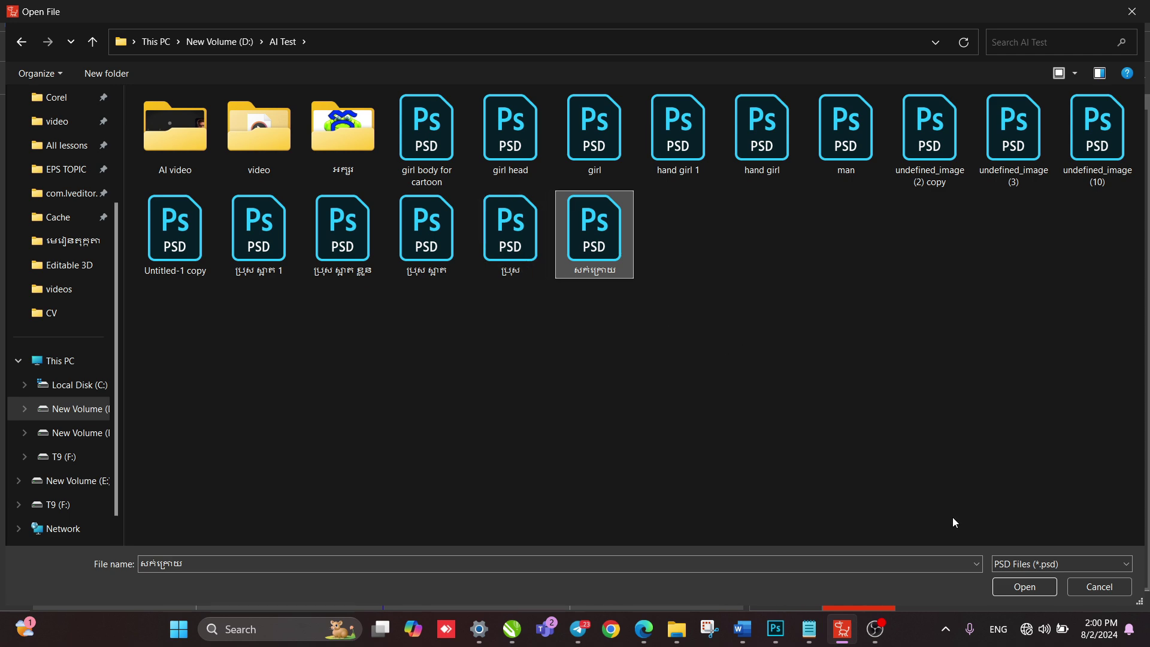
click(1015, 589)
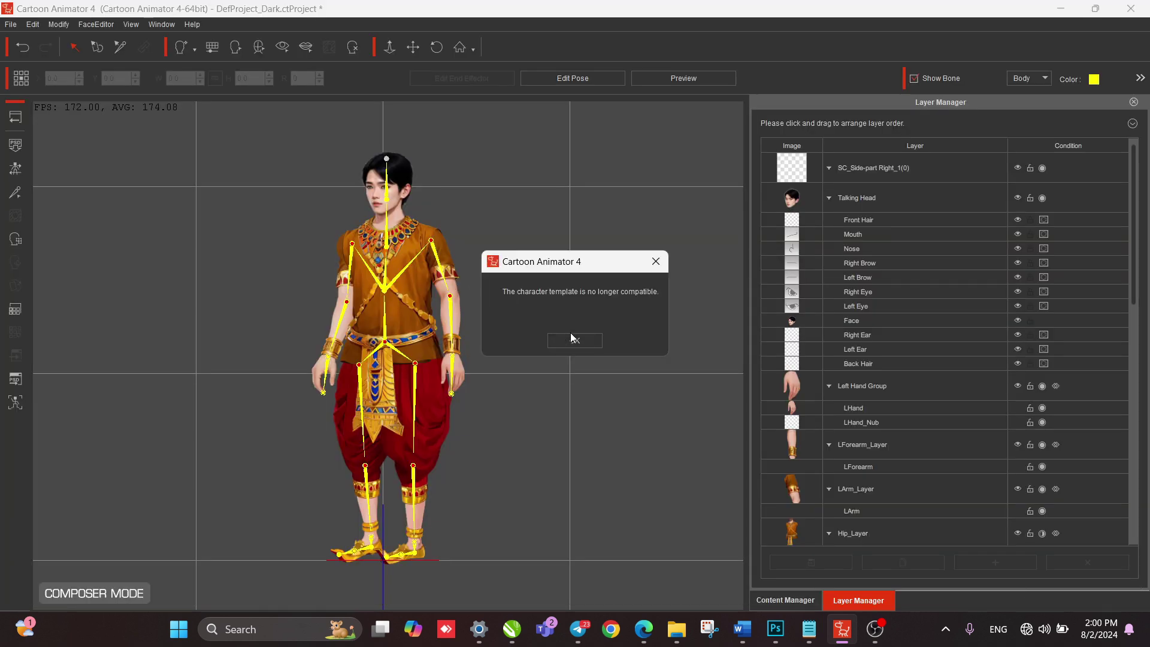
click(573, 340)
Try a Full Actor replacement using the "girl body for cartoon" PSD file.
click(16, 144)
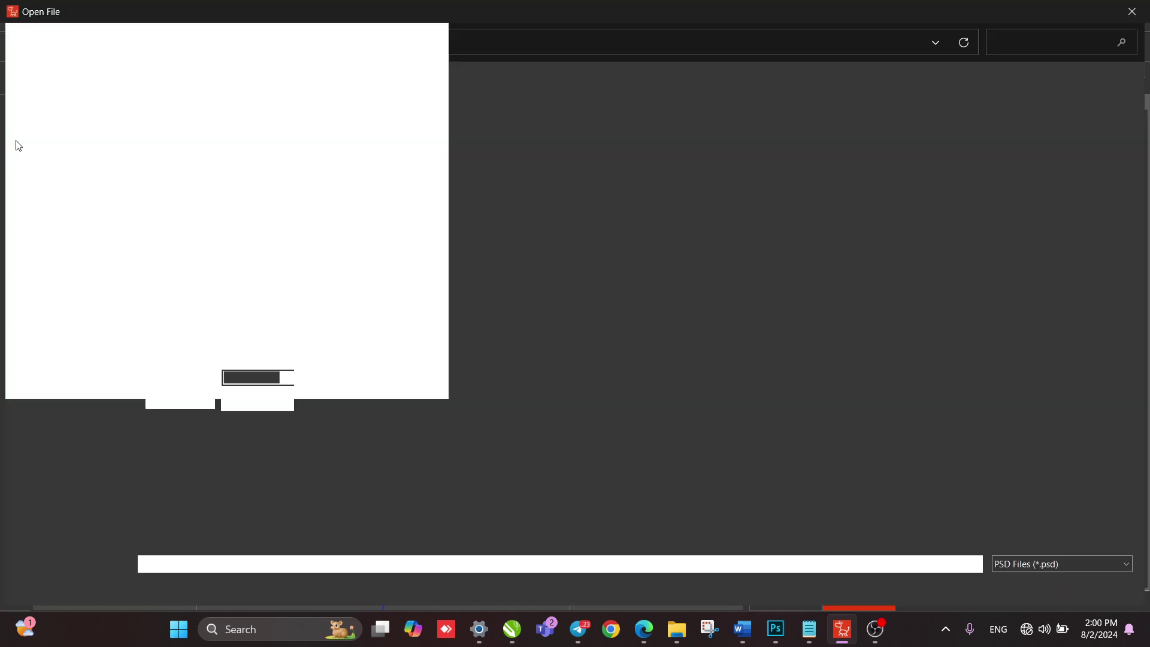
double_click(436, 150)
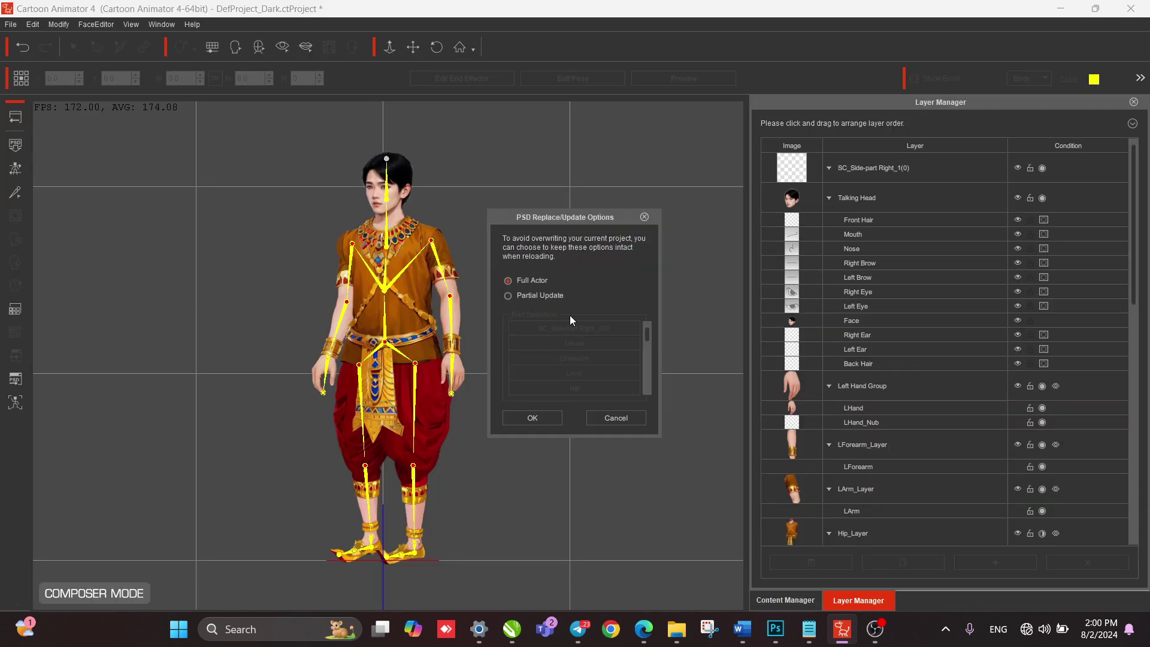
click(536, 420)
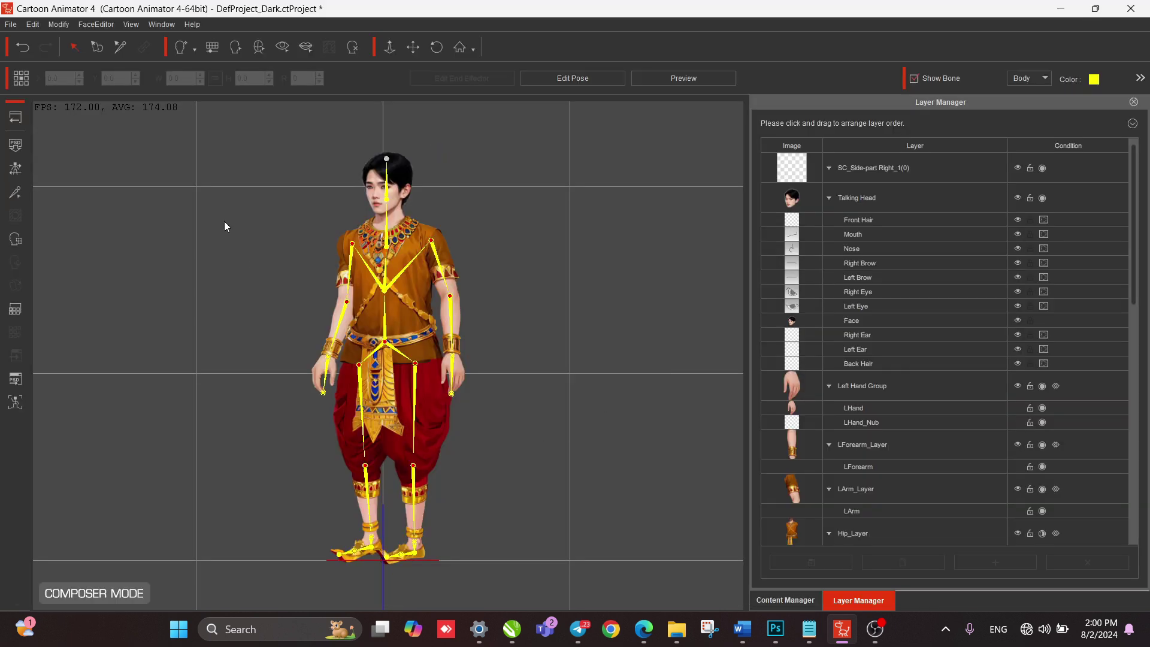
Preview the All and Head Rotate face motions in Calibration, stop the playback and close the dialog.
click(15, 171)
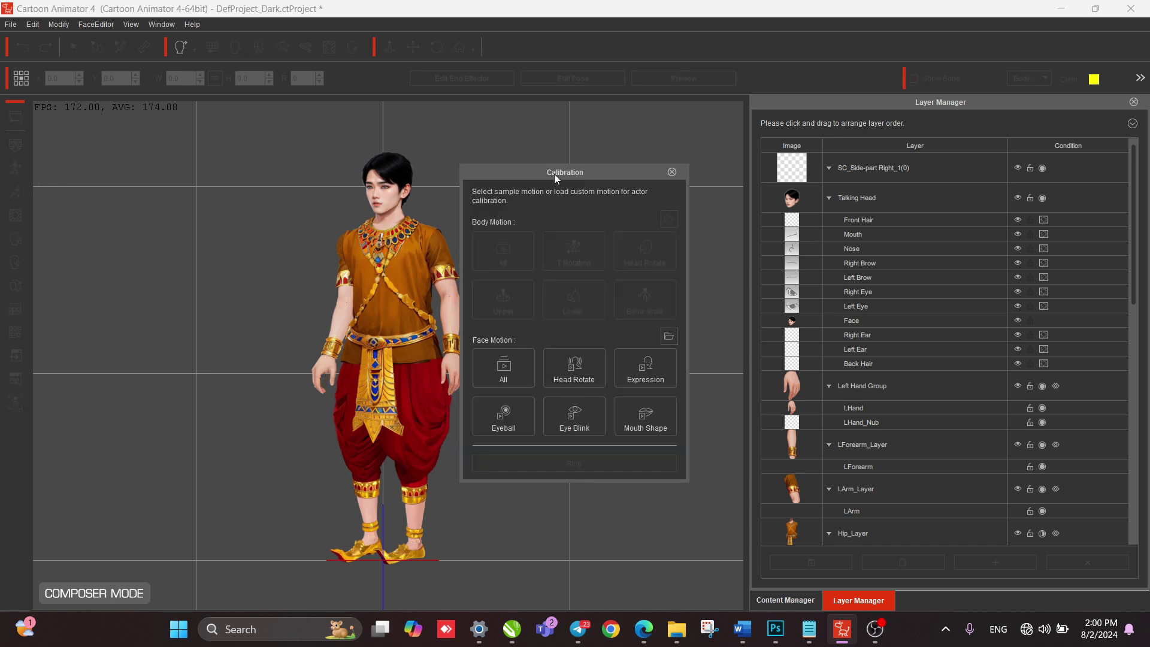
drag(554, 174, 620, 146)
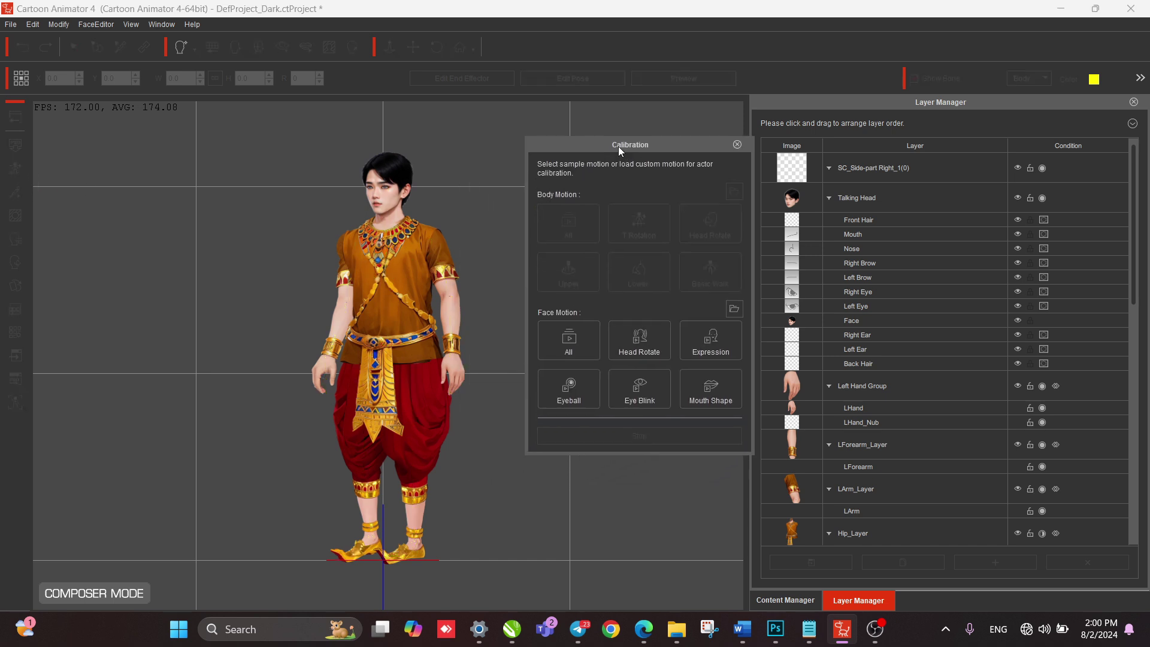
click(570, 351)
click(620, 437)
click(644, 340)
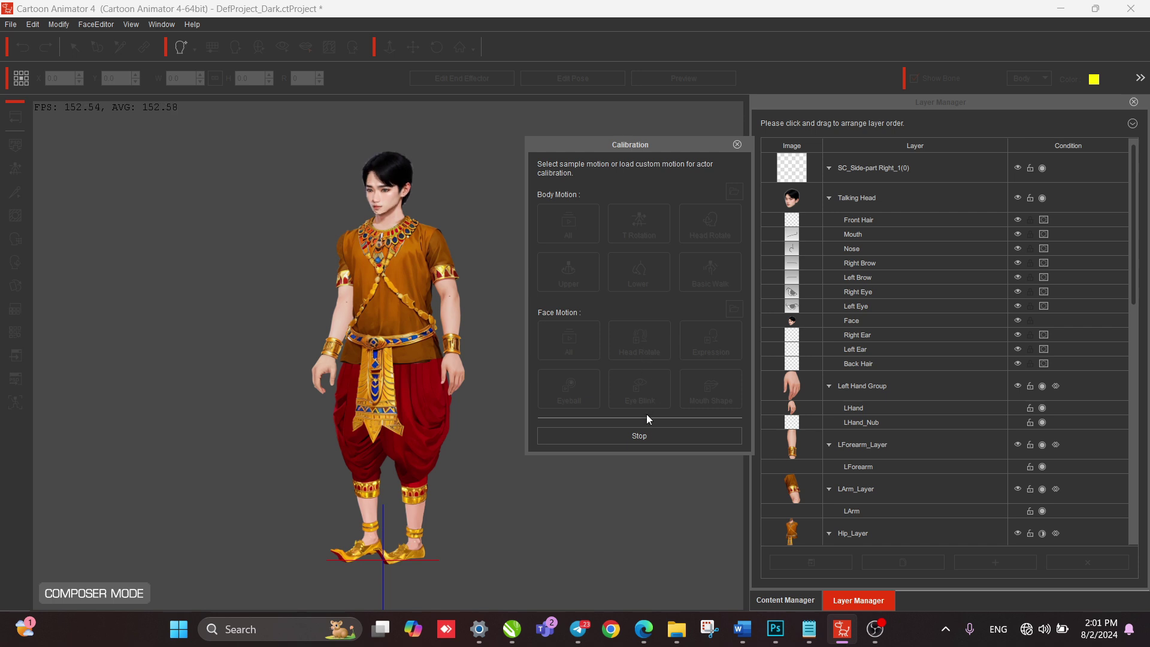
click(642, 436)
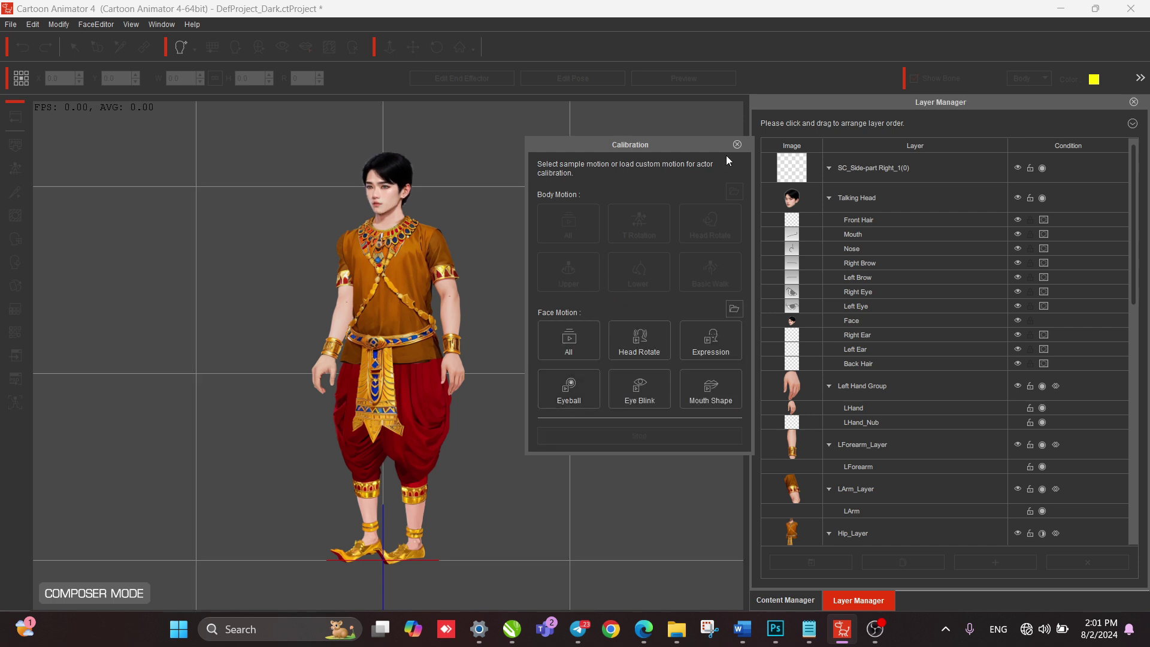
click(737, 145)
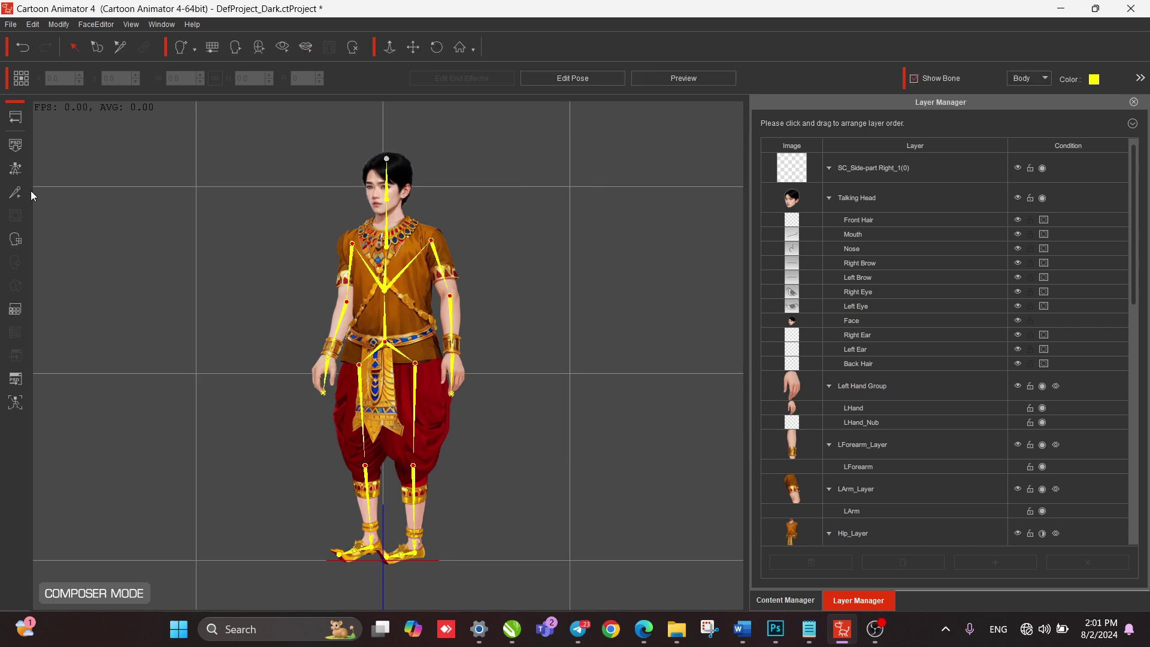
Open the Bone Editor and inspect the Torso and Head_Nub bones on the character.
click(15, 192)
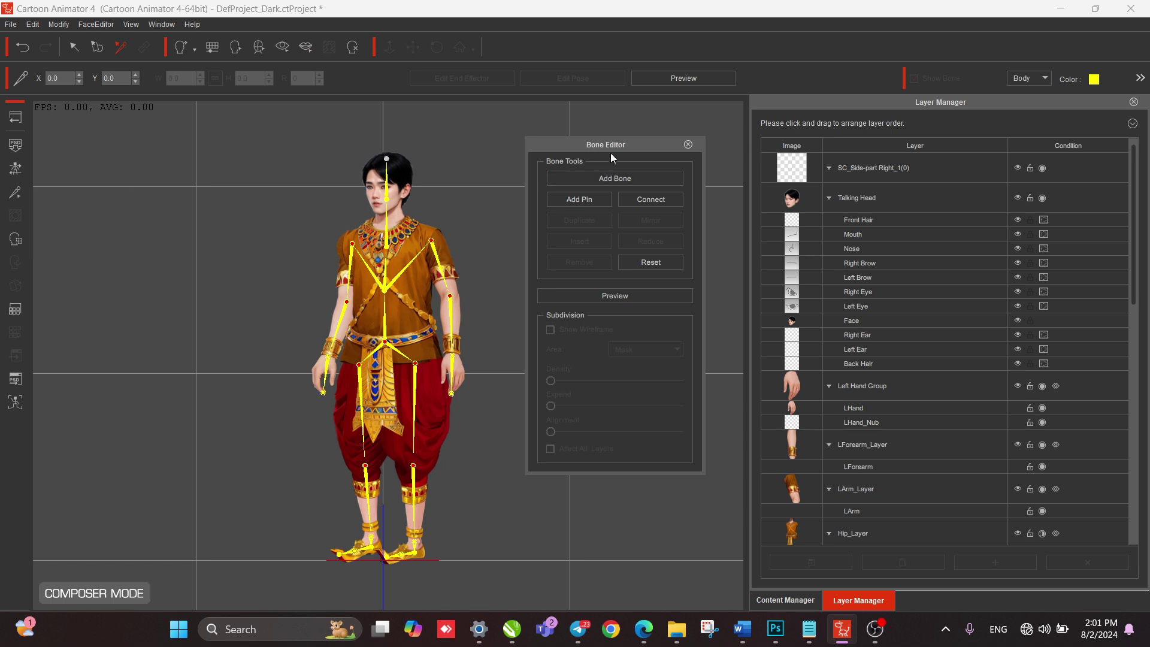
drag(608, 146, 619, 143)
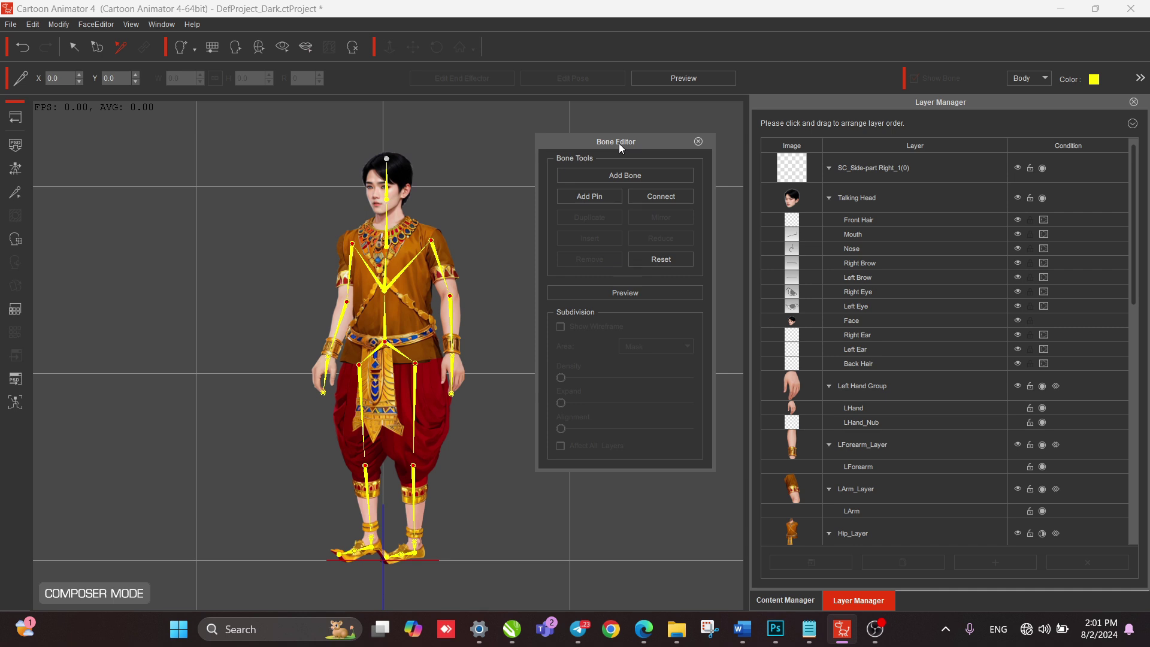
click(378, 296)
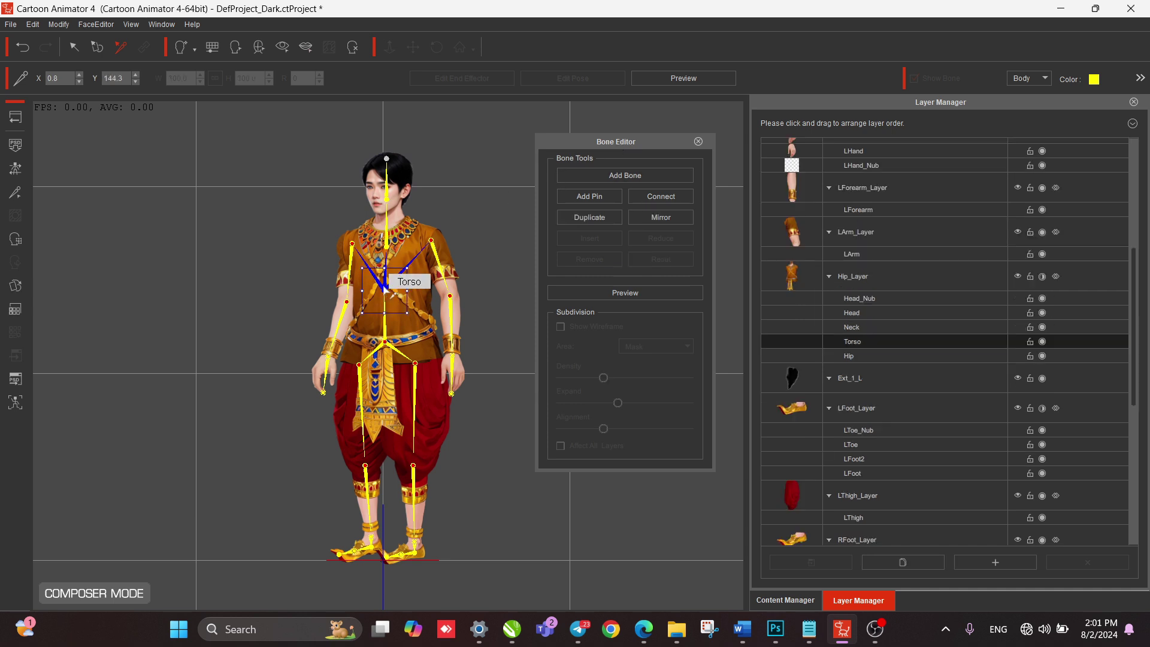
click(379, 156)
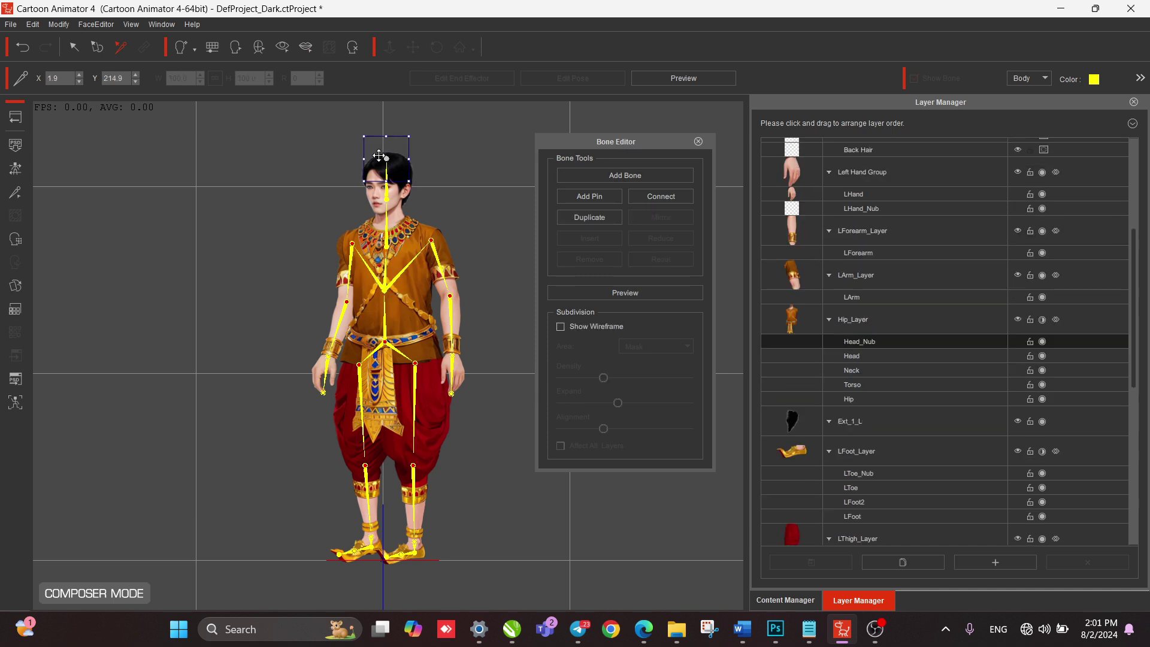
click(465, 139)
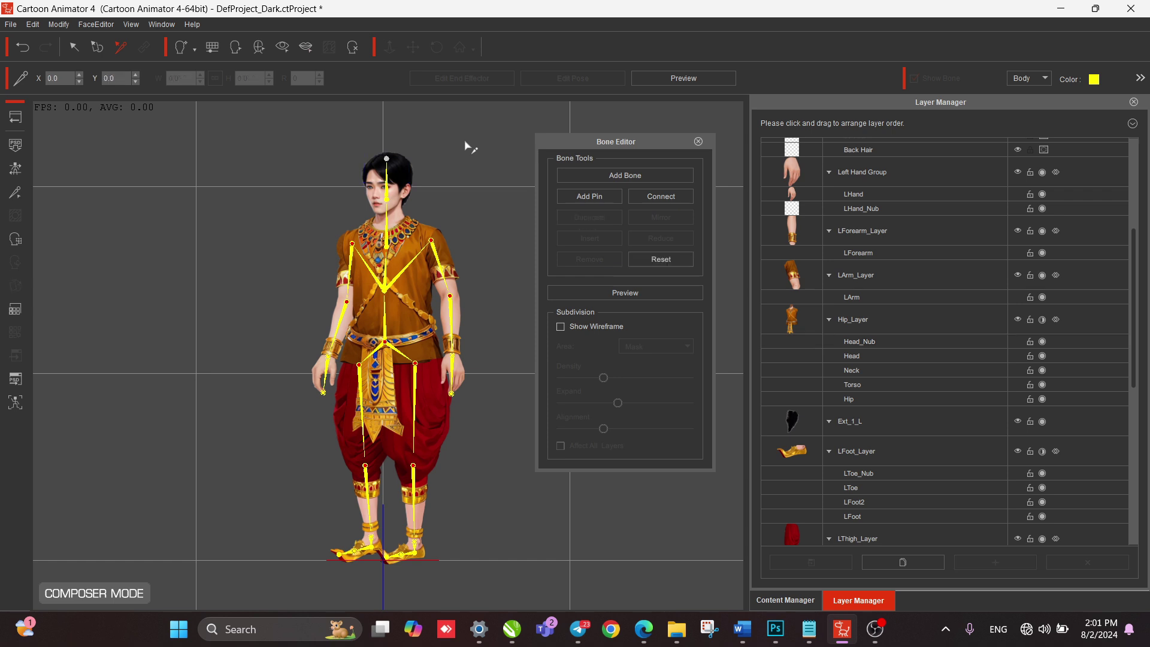
click(392, 167)
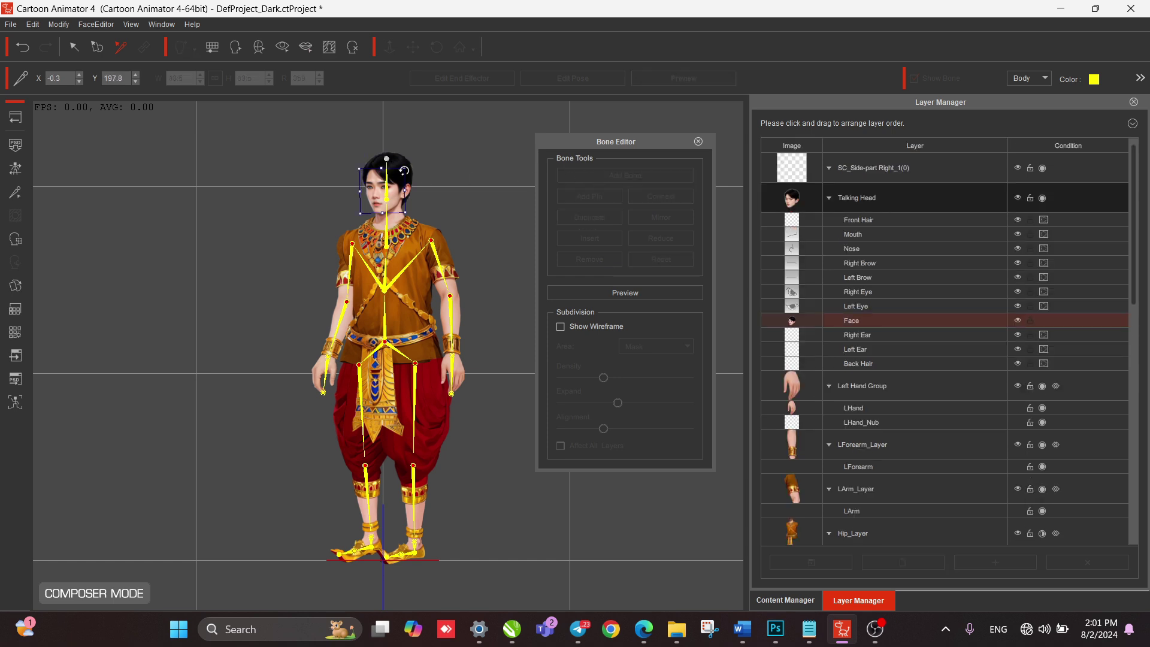
Add a chain of three bones starting from Head_Nub, running beside the head and down past the shoulder.
click(388, 160)
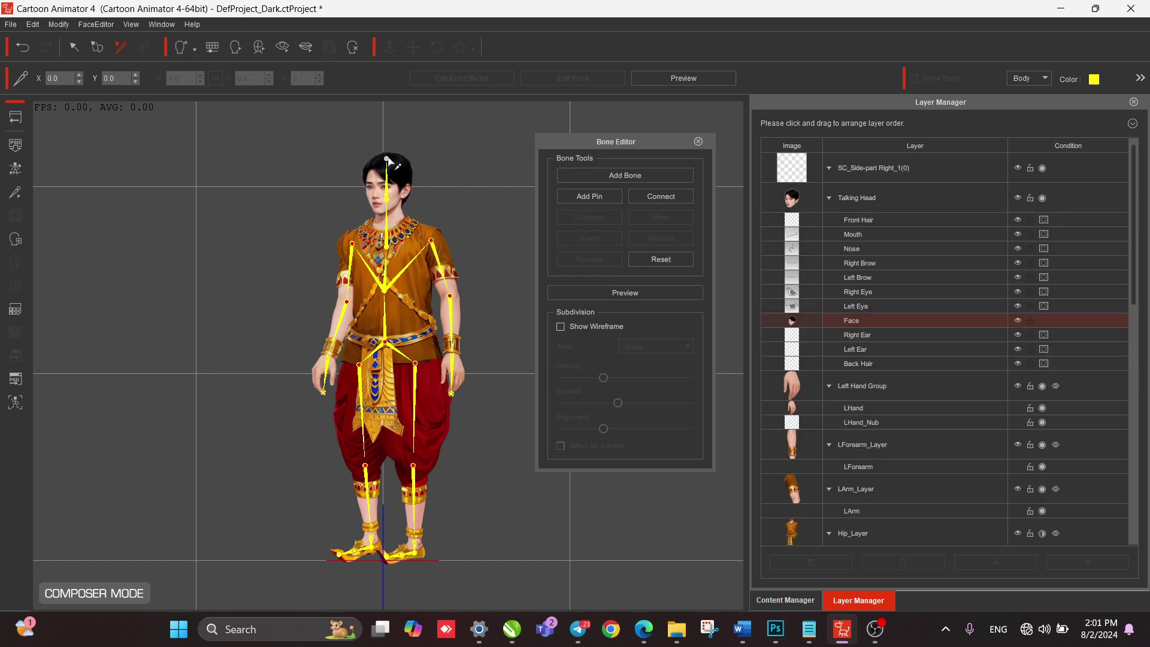
click(387, 160)
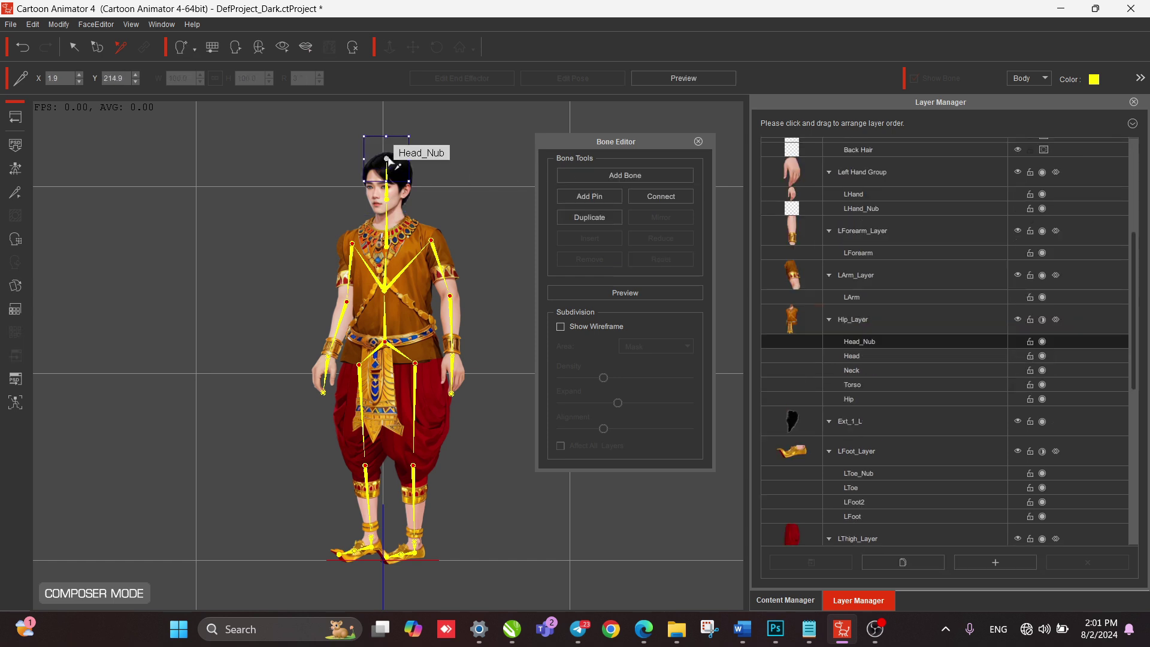
click(631, 174)
click(449, 148)
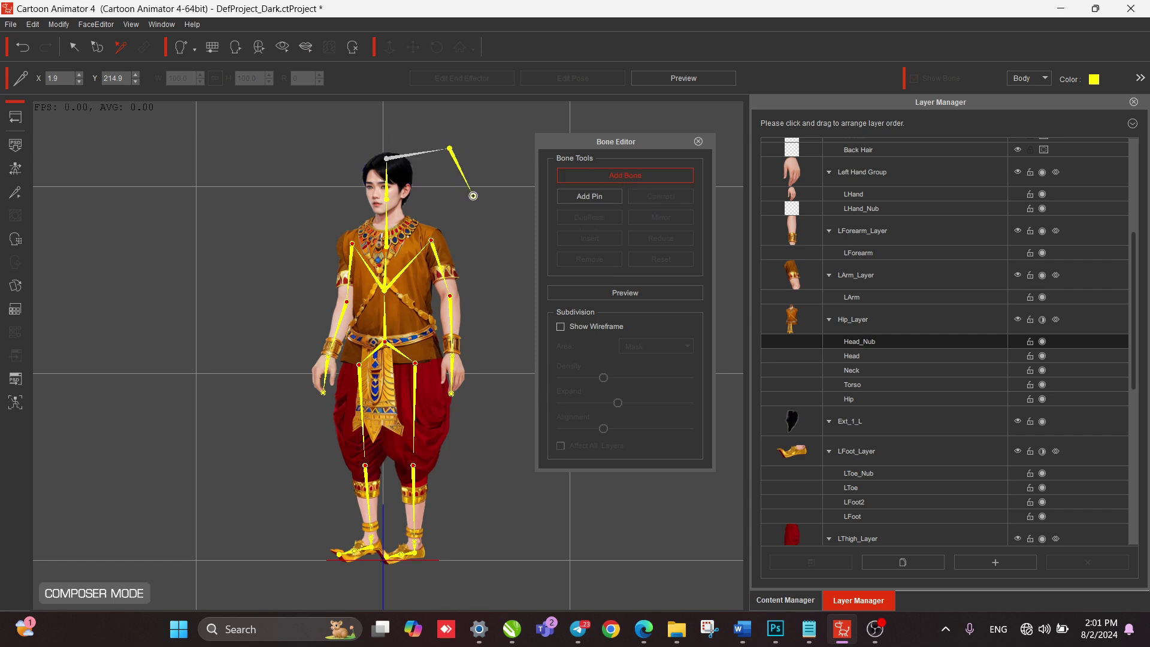
click(484, 218)
click(500, 283)
right_click(499, 283)
click(520, 229)
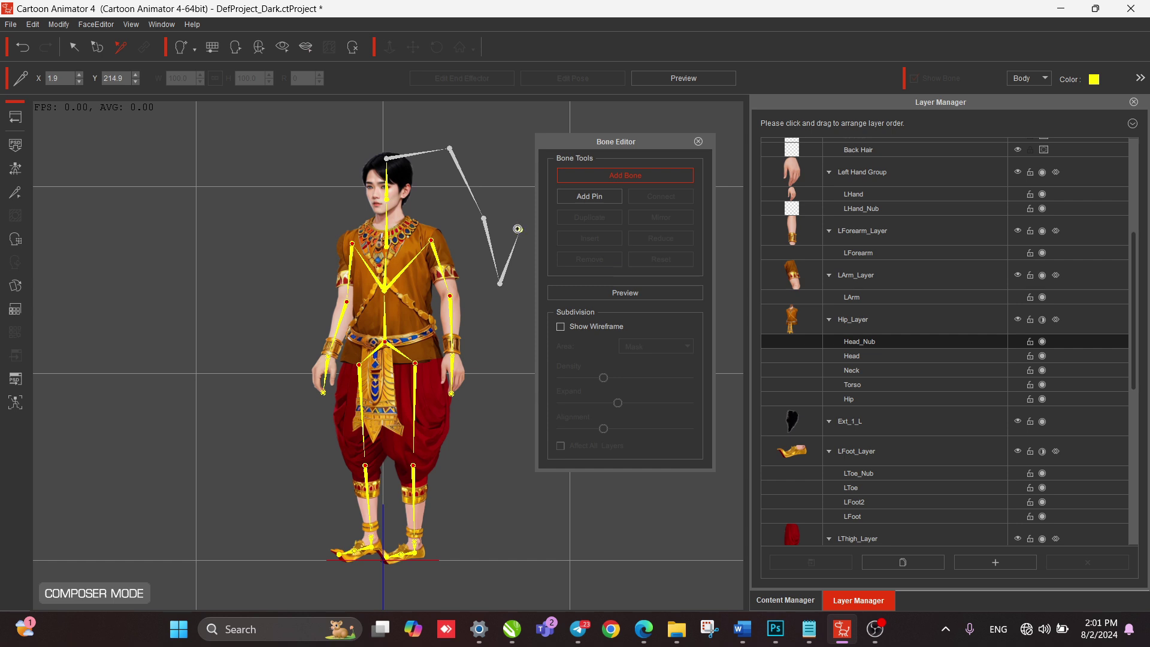
right_click(508, 256)
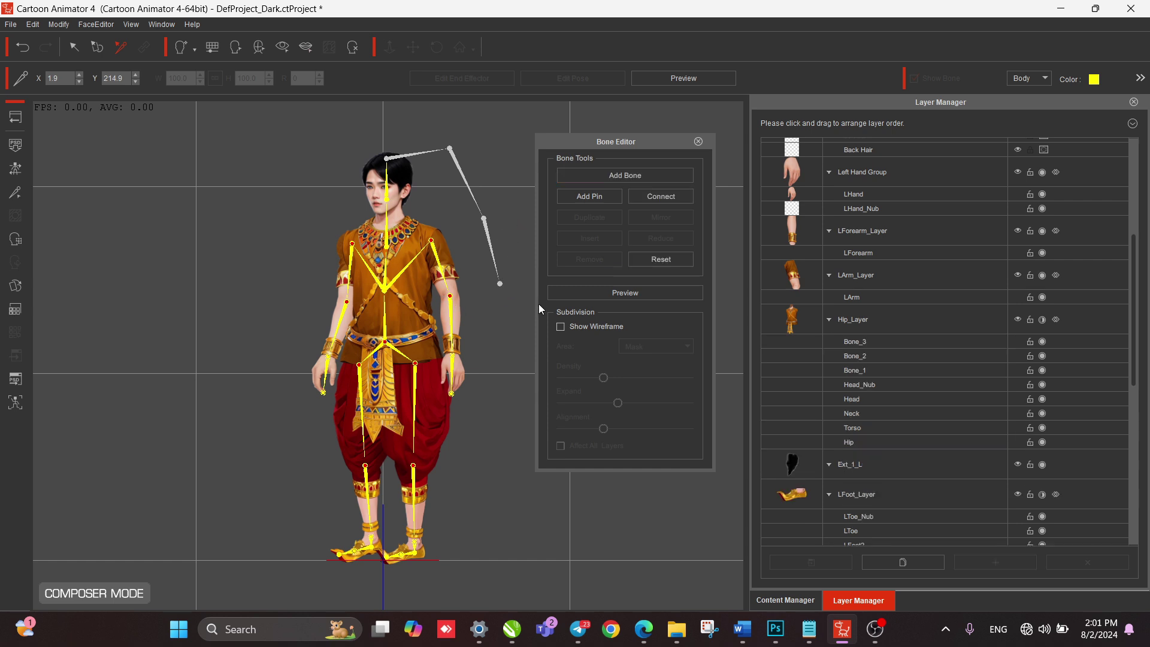
Undo the three bones added beside the head and close the Bone Editor.
key(ctrl+z)
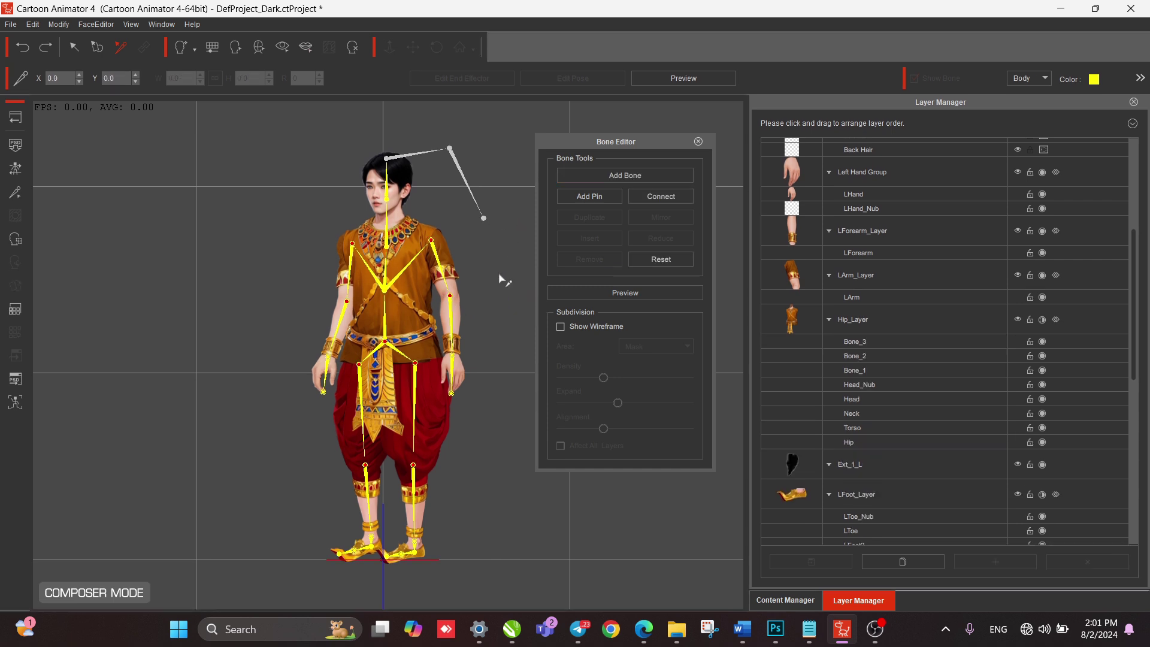
key(ctrl+z)
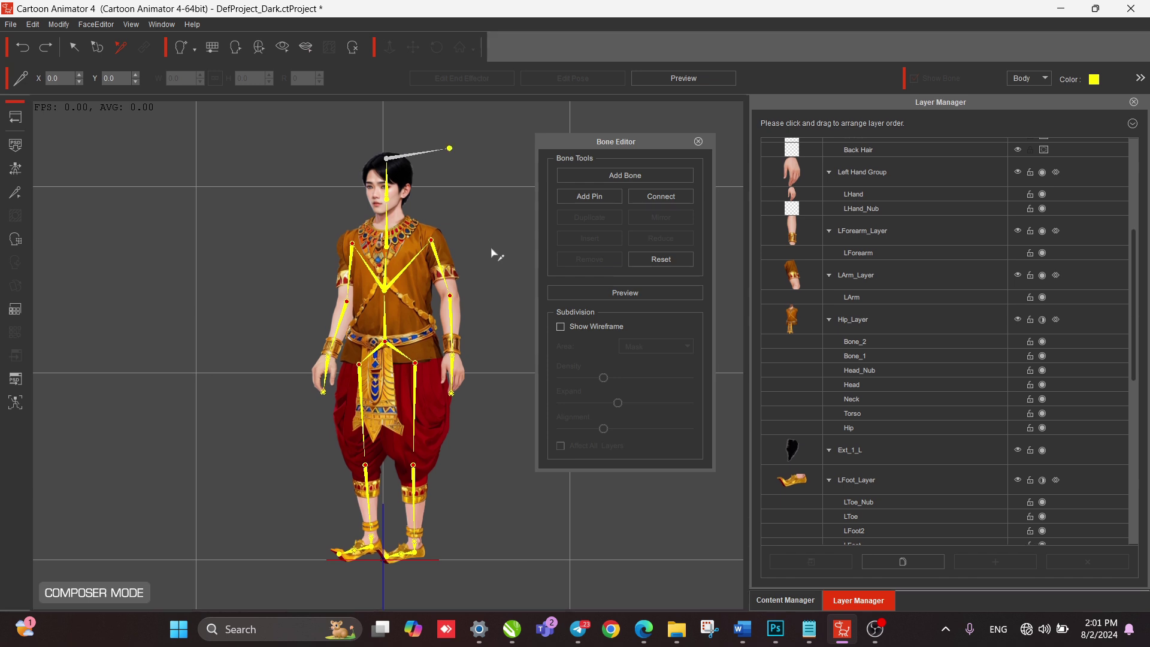
key(ctrl+z)
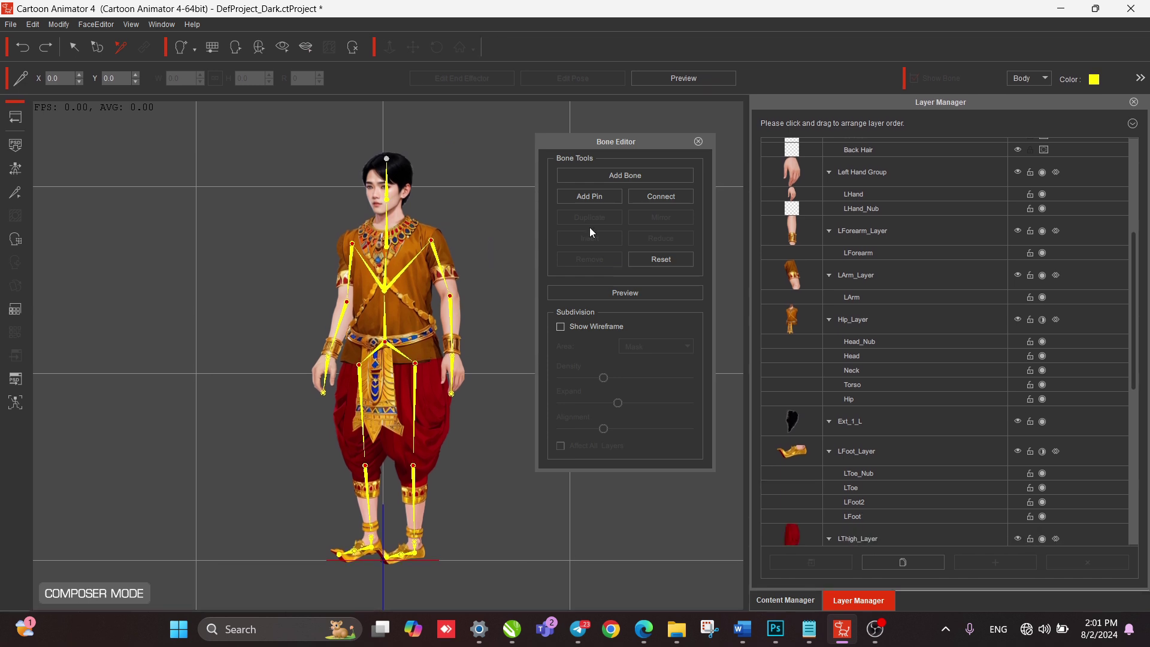
click(698, 142)
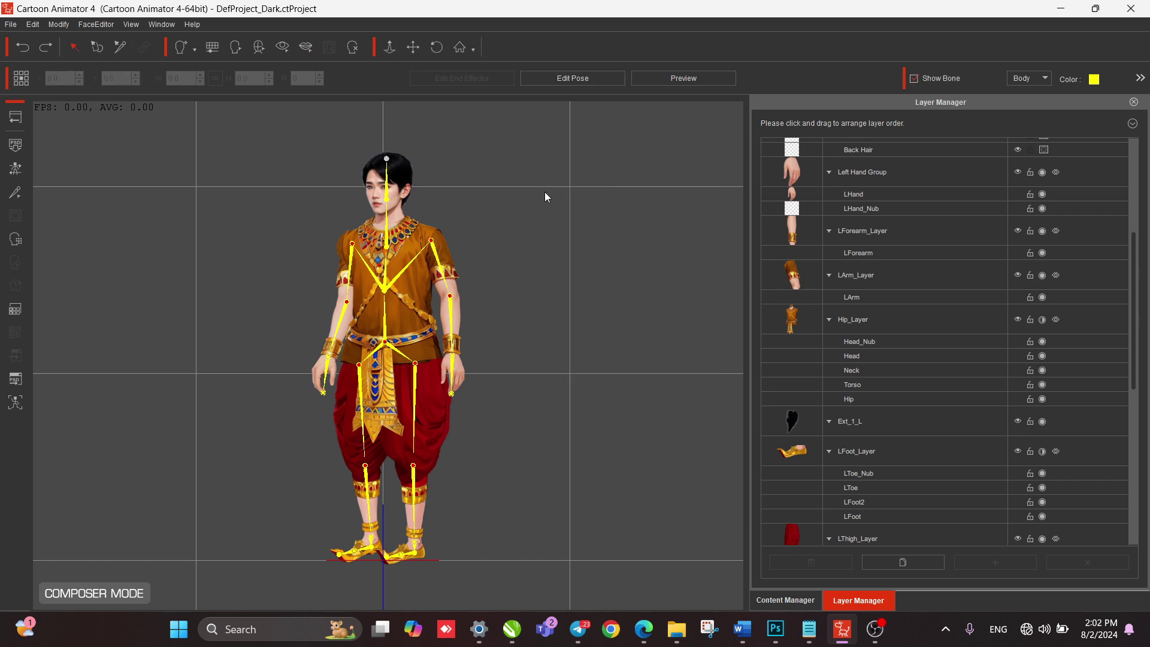
Open the Mask Editor on Hip_Layer to view its brush and mask settings, and close it.
click(411, 275)
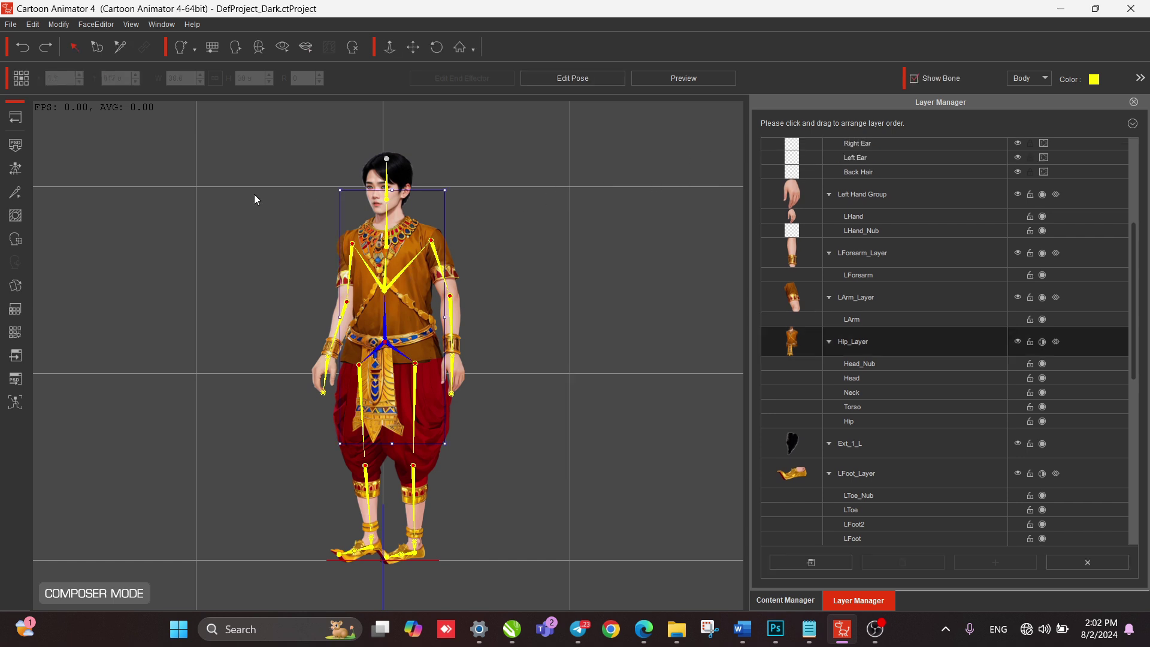
click(13, 216)
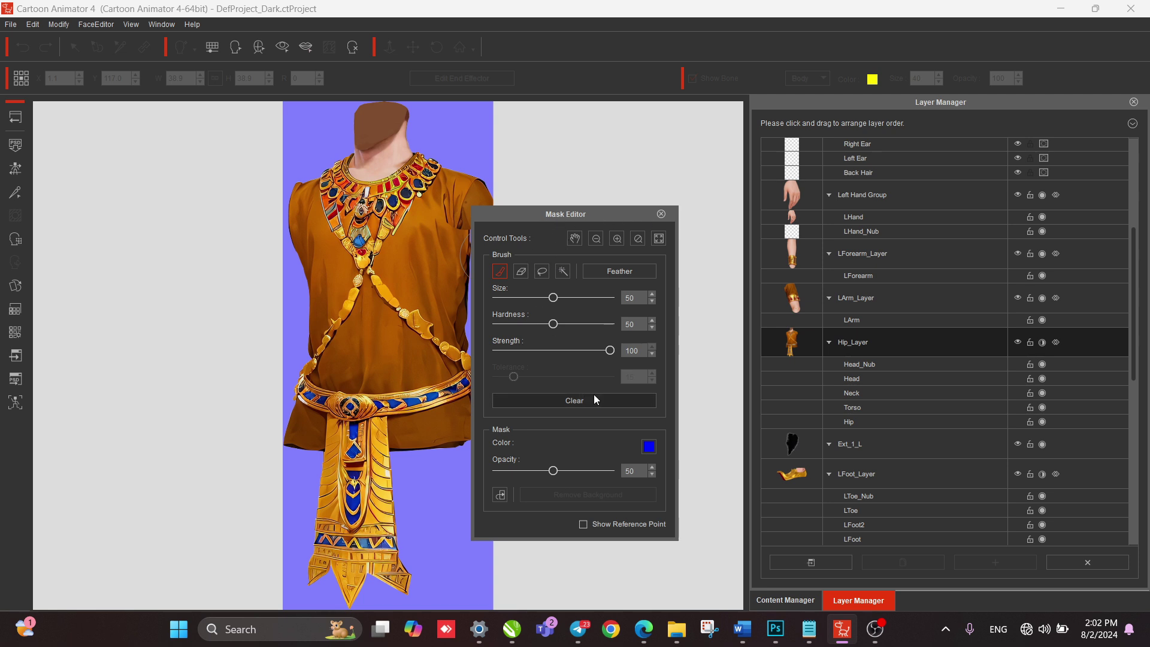
click(661, 214)
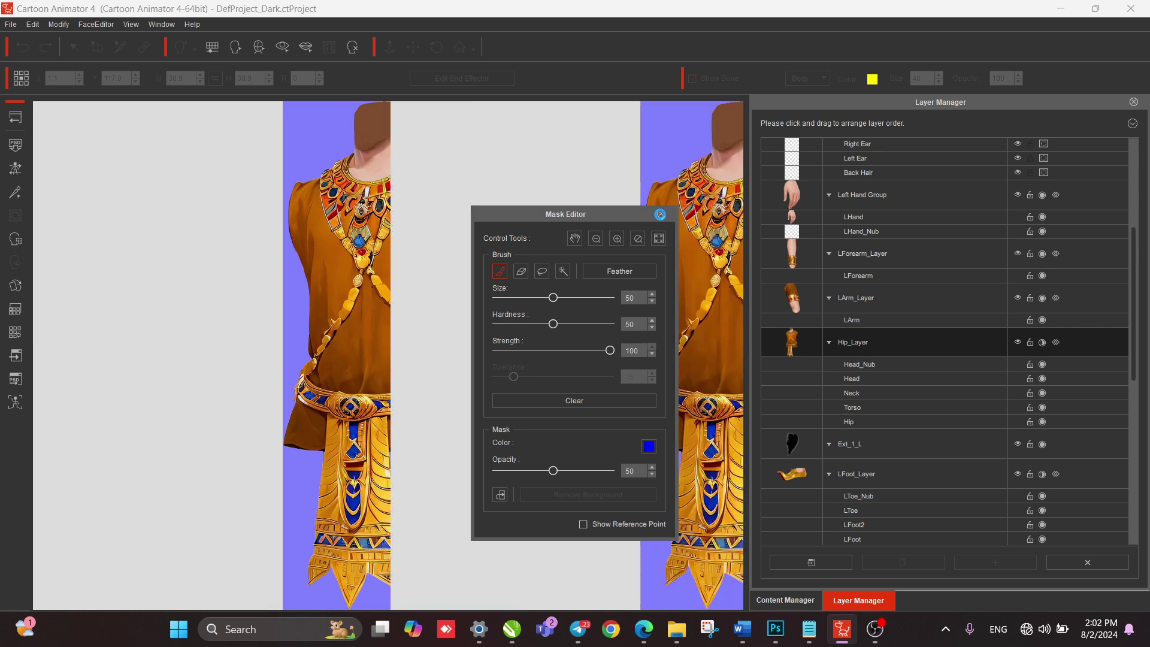
click(663, 214)
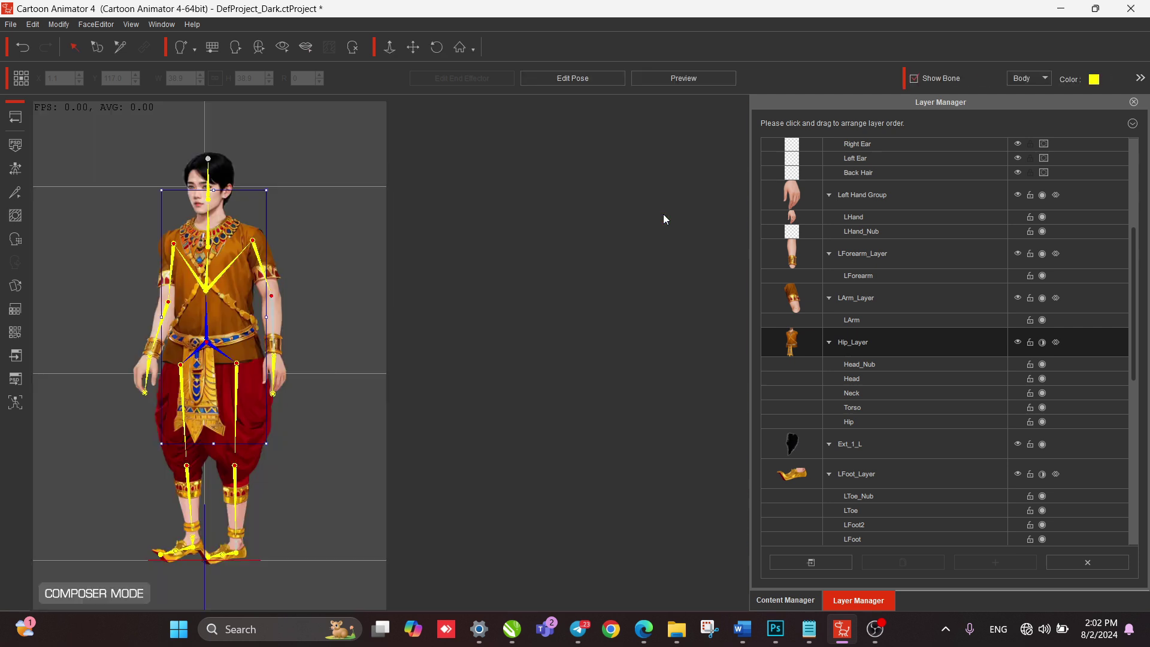
Open Facial Animation Setup and view the expression templates for the brow and the nose.
click(16, 239)
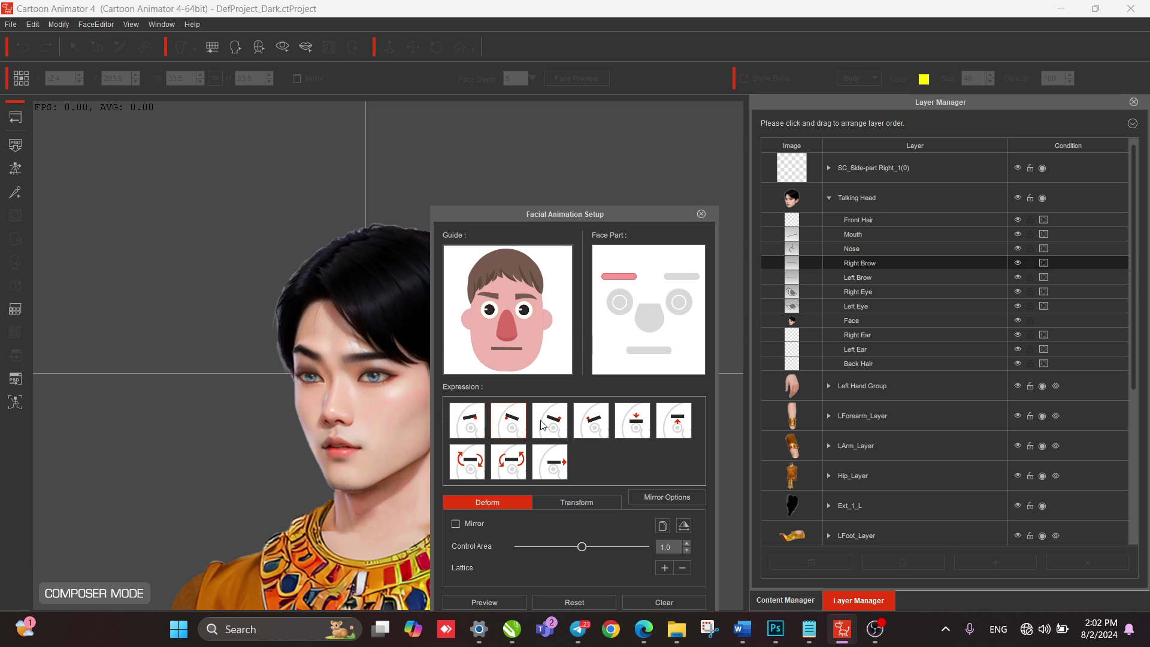
click(680, 278)
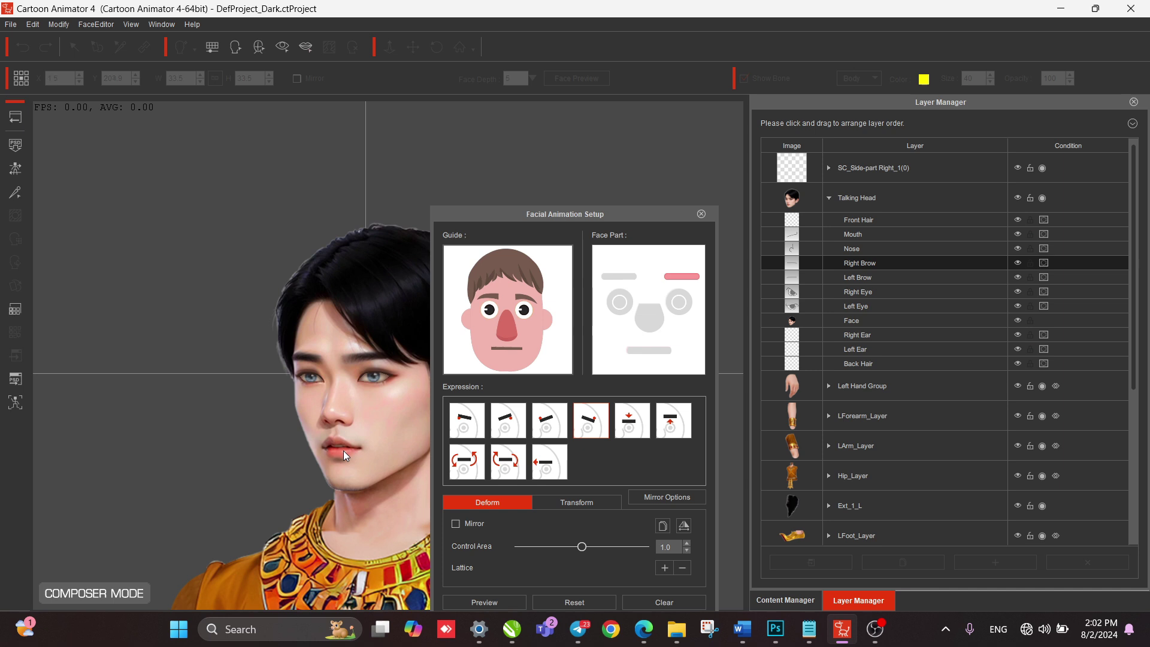
click(647, 322)
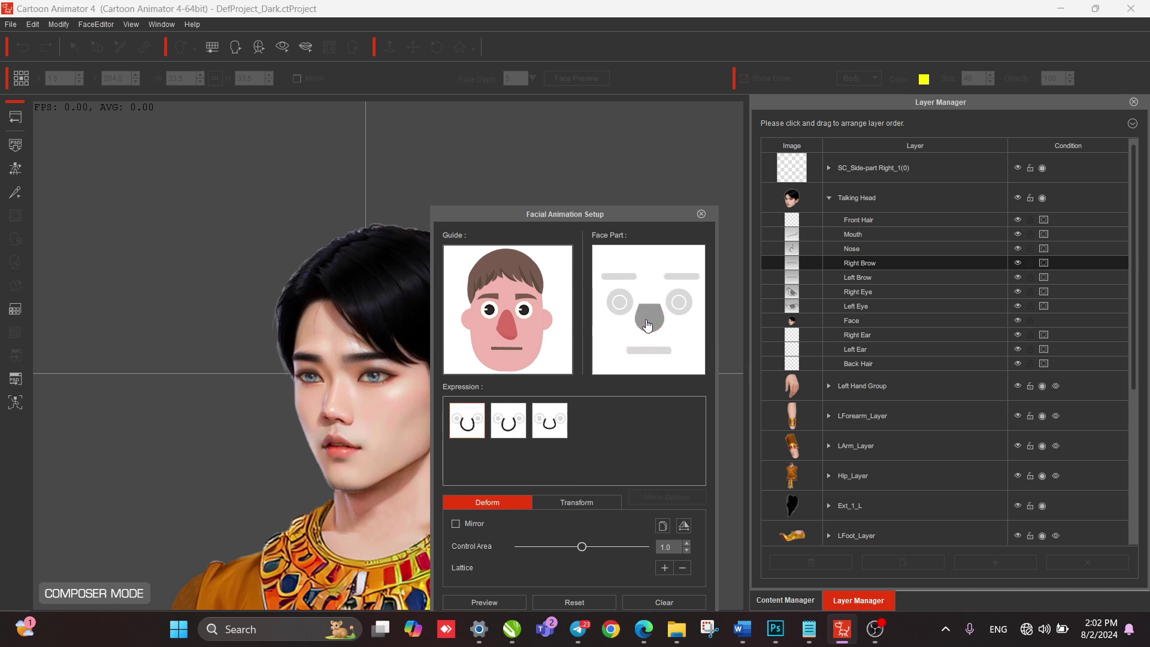
Preview several mouth expressions, including Lips Drop Right Side, on the character's face and close Facial Animation Setup.
click(643, 351)
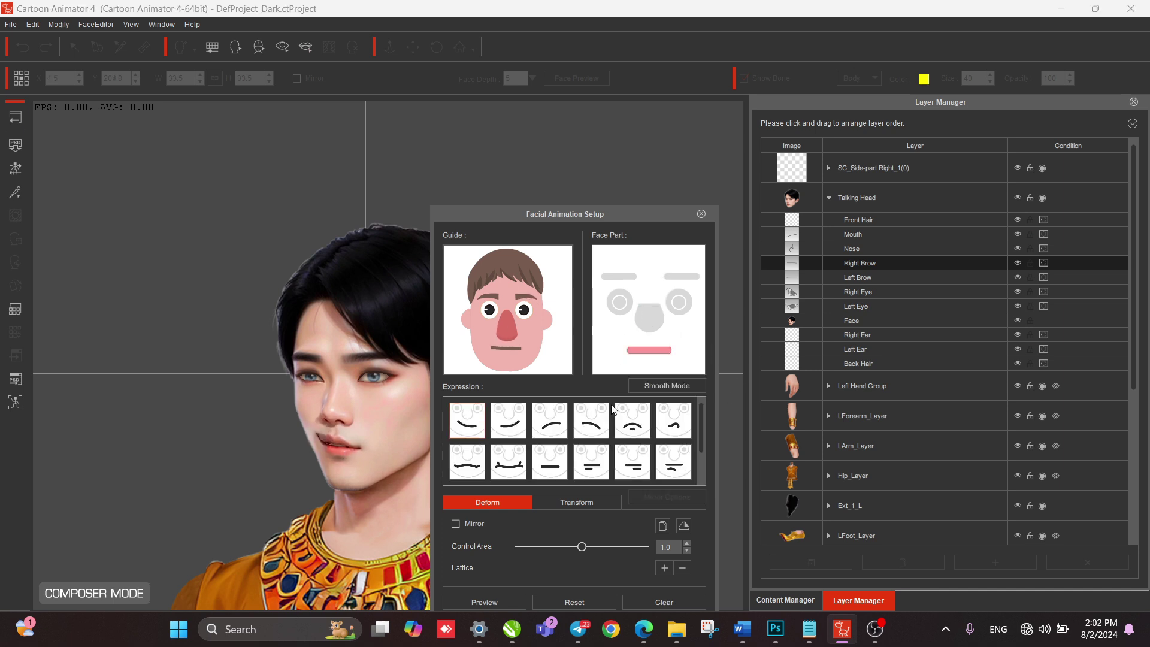
click(549, 434)
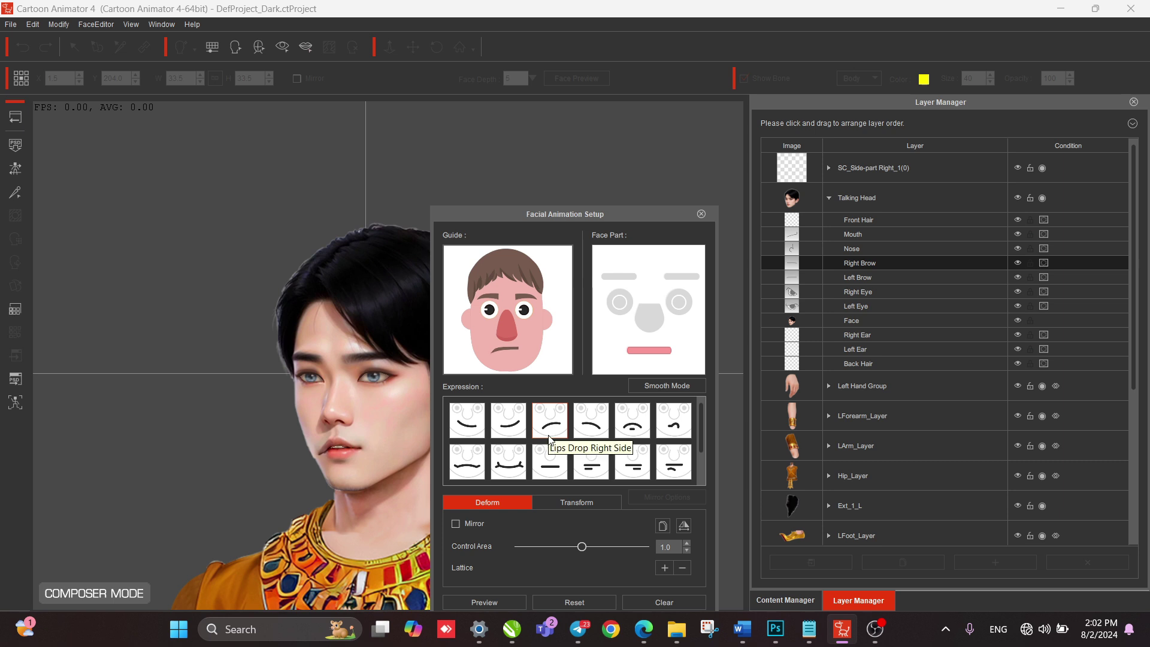
click(553, 466)
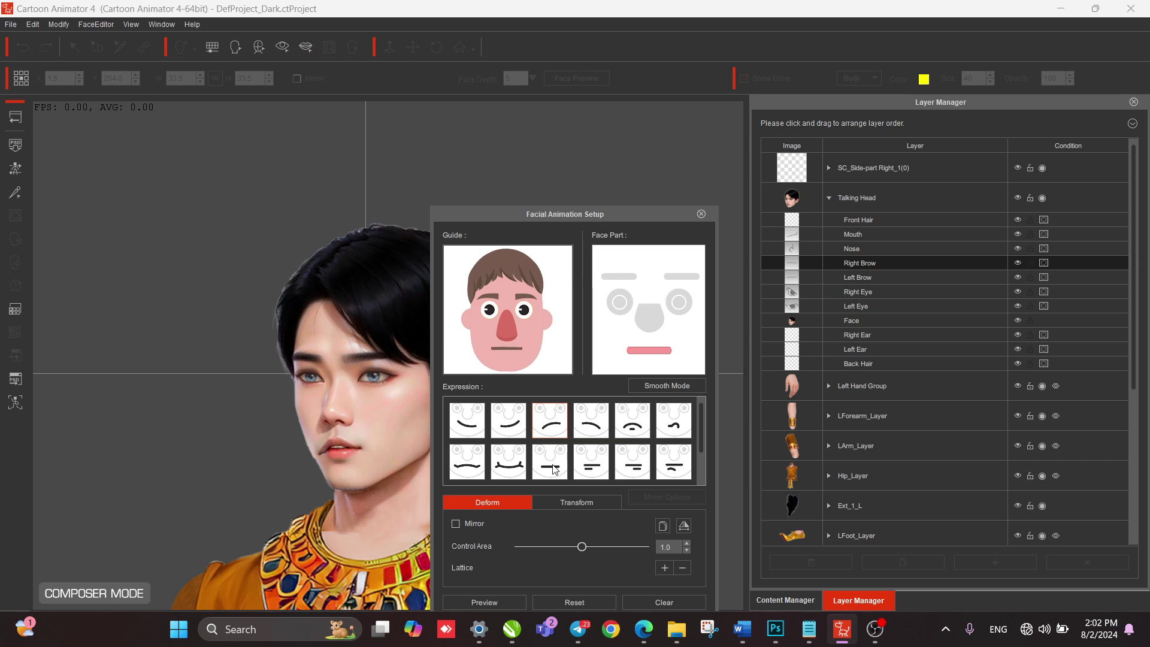
click(636, 467)
click(686, 467)
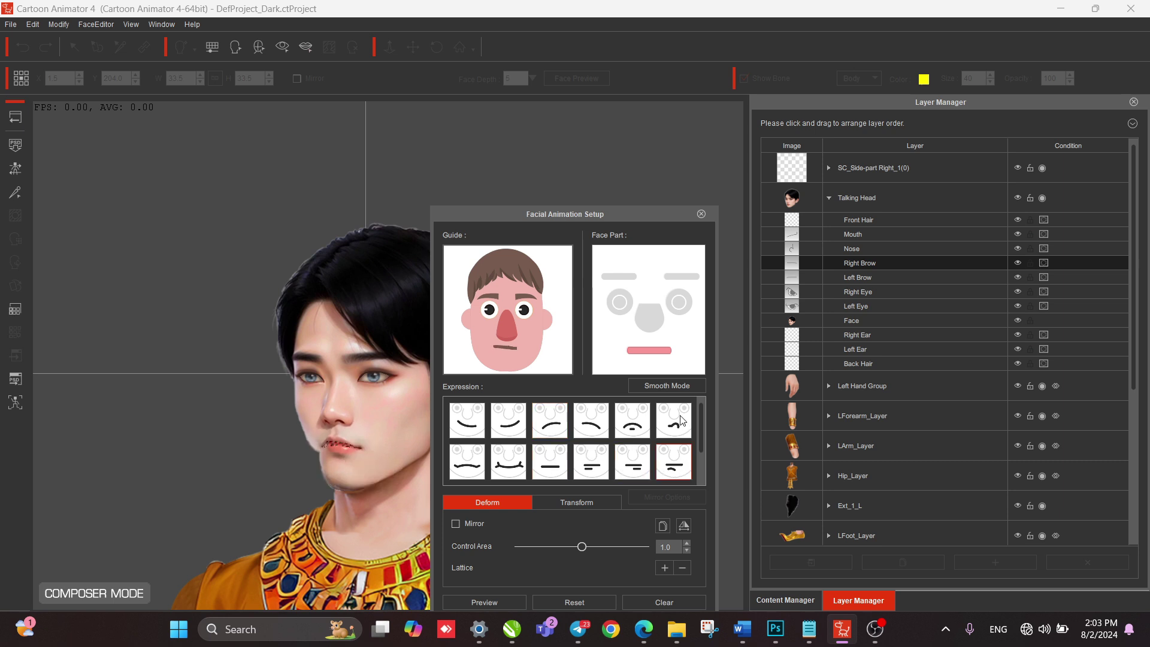
click(681, 421)
click(475, 423)
click(471, 463)
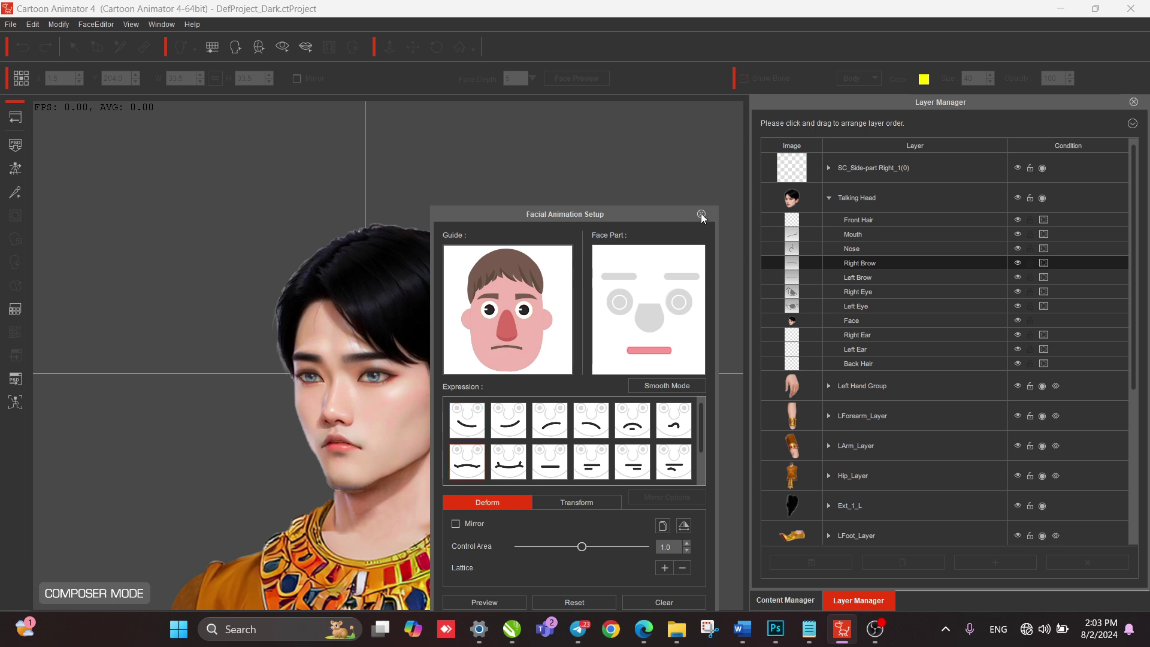
click(701, 215)
Open the Sprite Editor on the Hip layer and examine its sprites and the character's upper body.
click(13, 288)
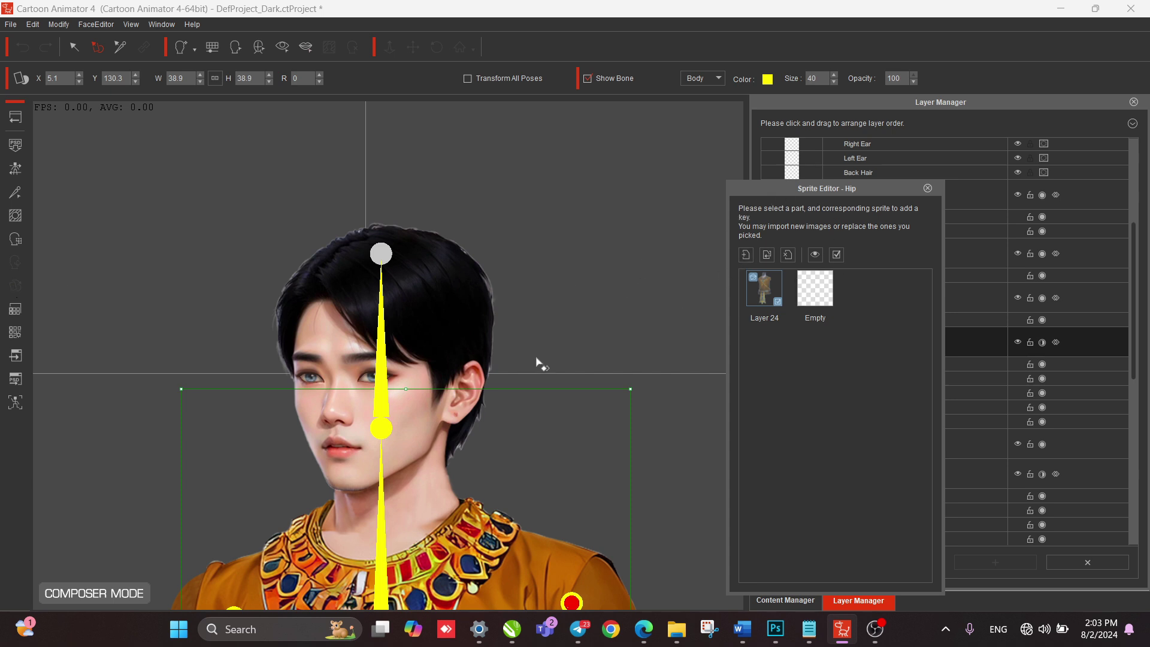
scroll(482, 419, down, 1)
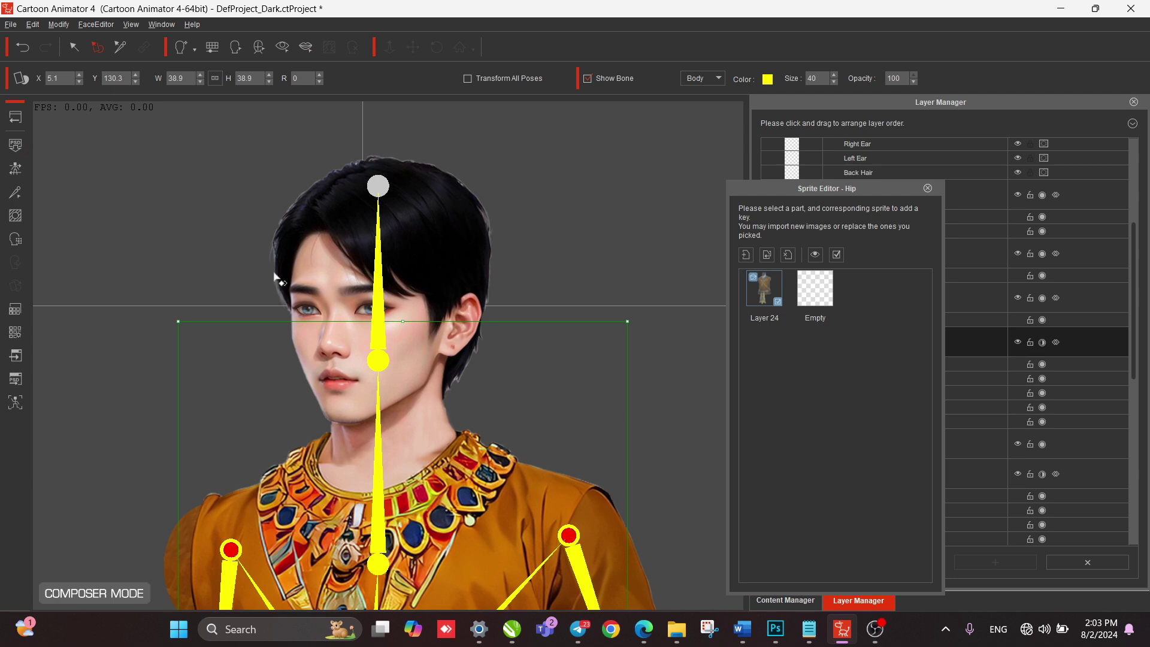
scroll(442, 390, down, 1)
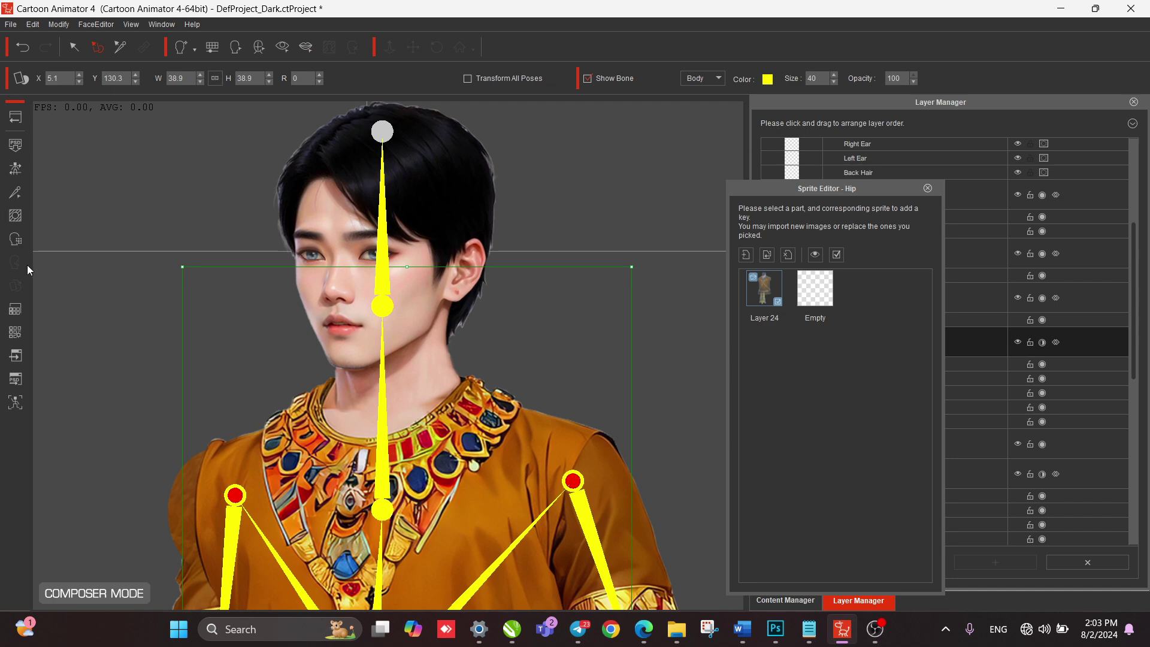
drag(756, 193, 742, 193)
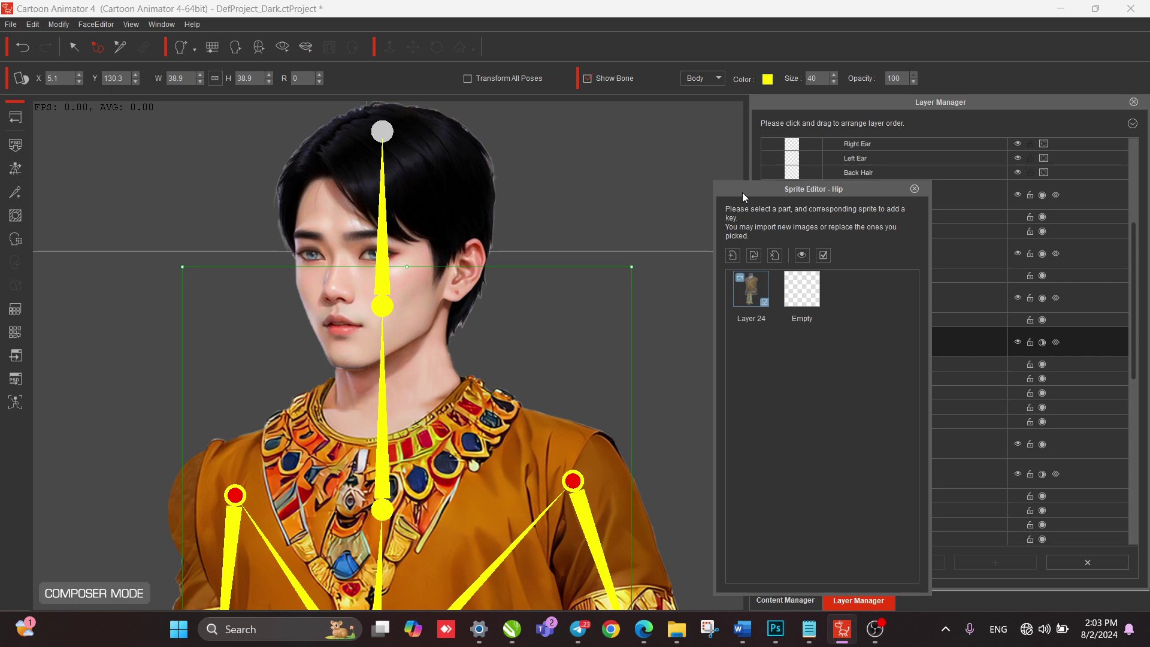
drag(514, 386, 493, 257)
scroll(493, 257, down, 4)
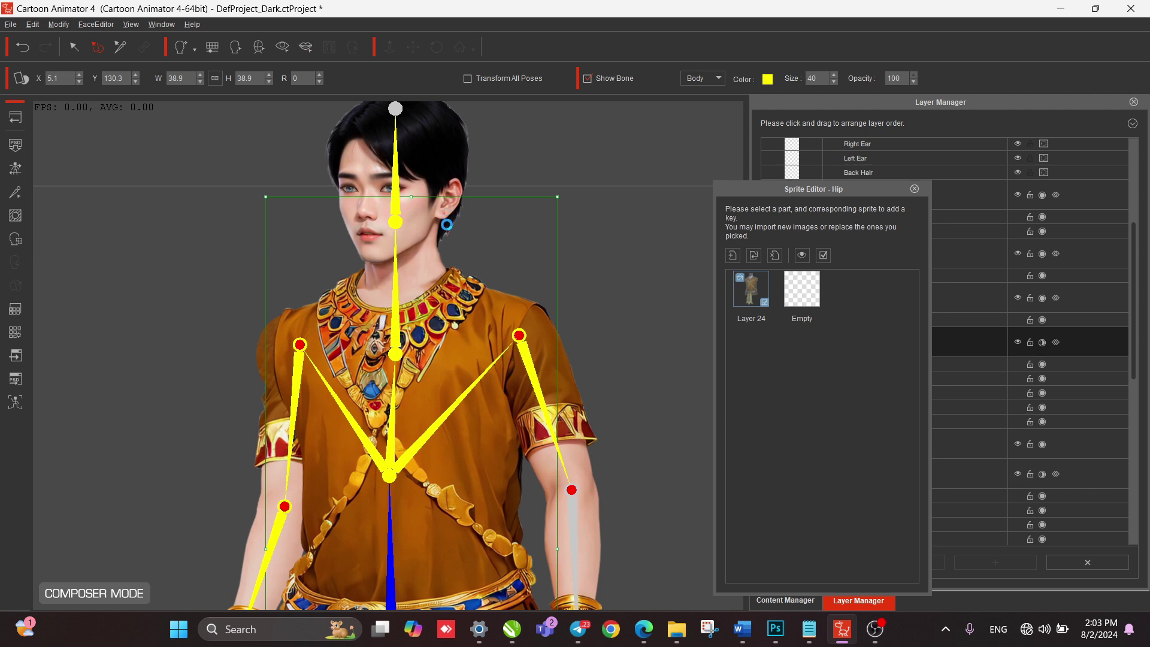
Select the Face sprite, move it left off the neck and close the Sprite Editor.
click(448, 226)
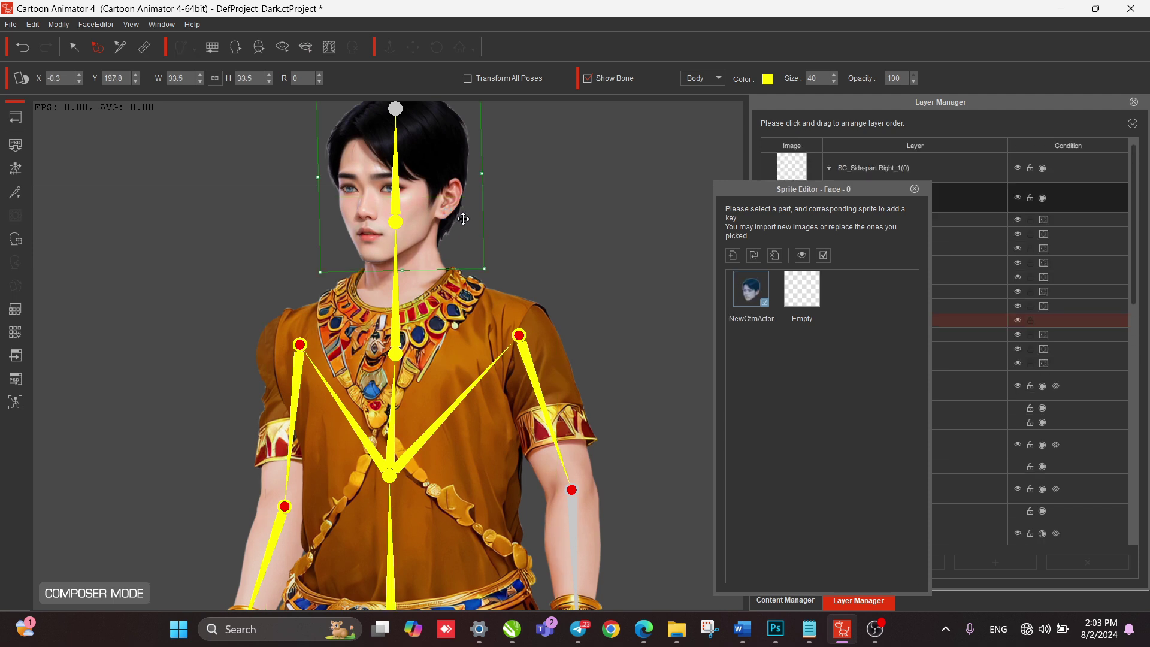
drag(462, 221, 437, 215)
click(470, 207)
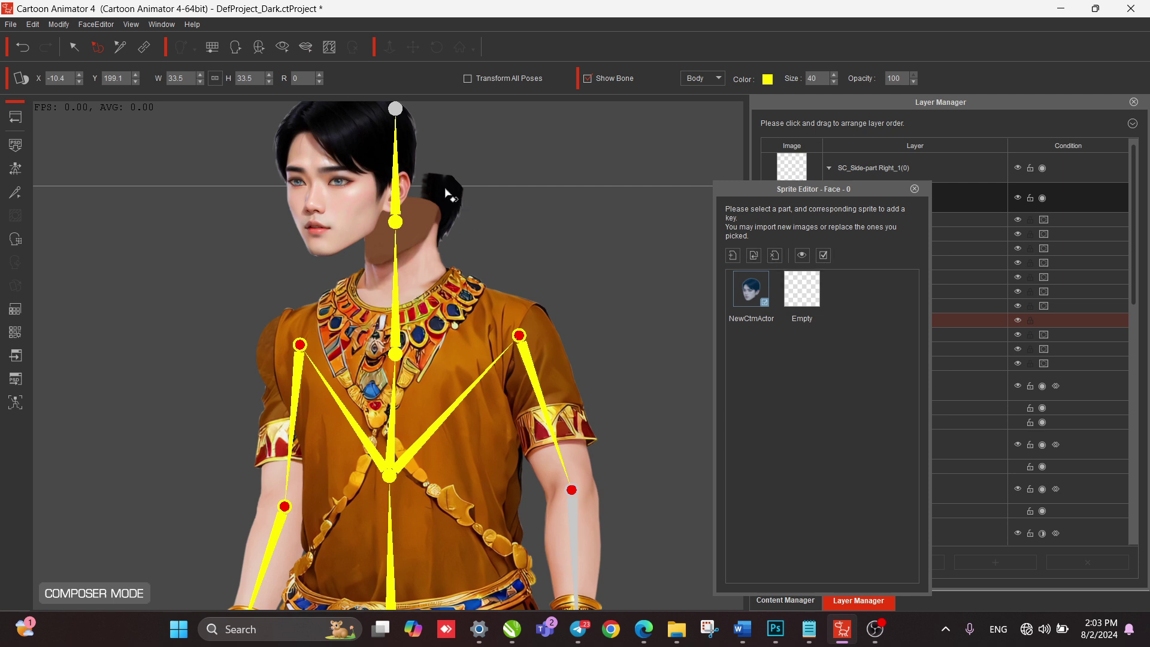
click(914, 188)
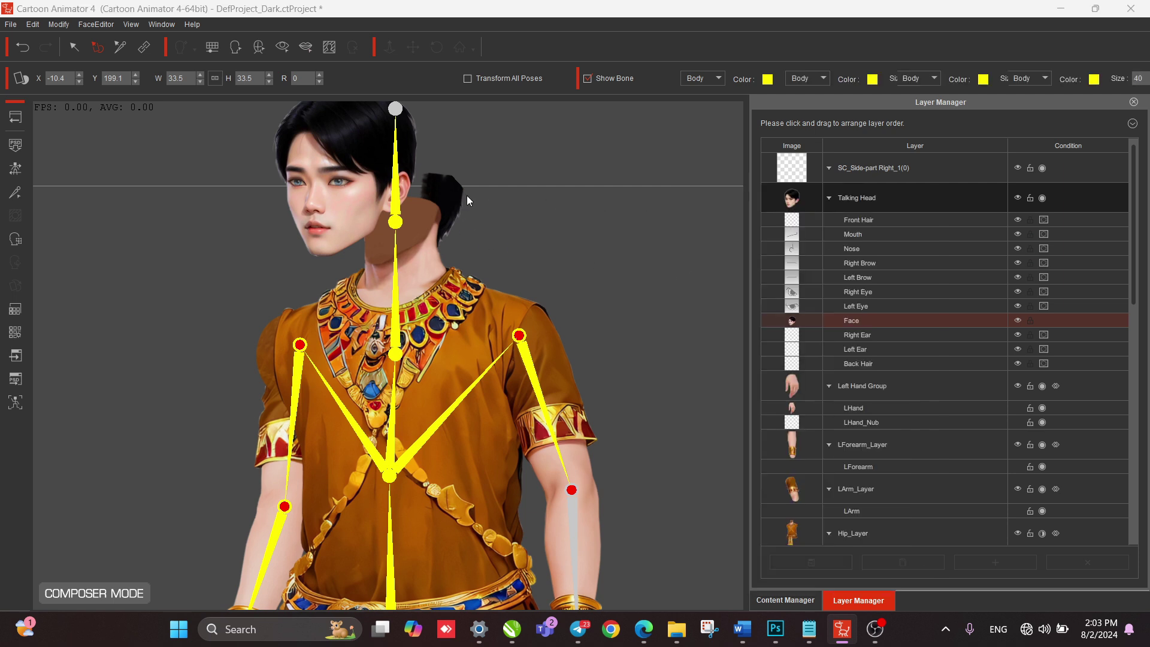
Move the whole Talking Head back to the right over the neck and deselect it.
click(341, 168)
drag(341, 169, 394, 182)
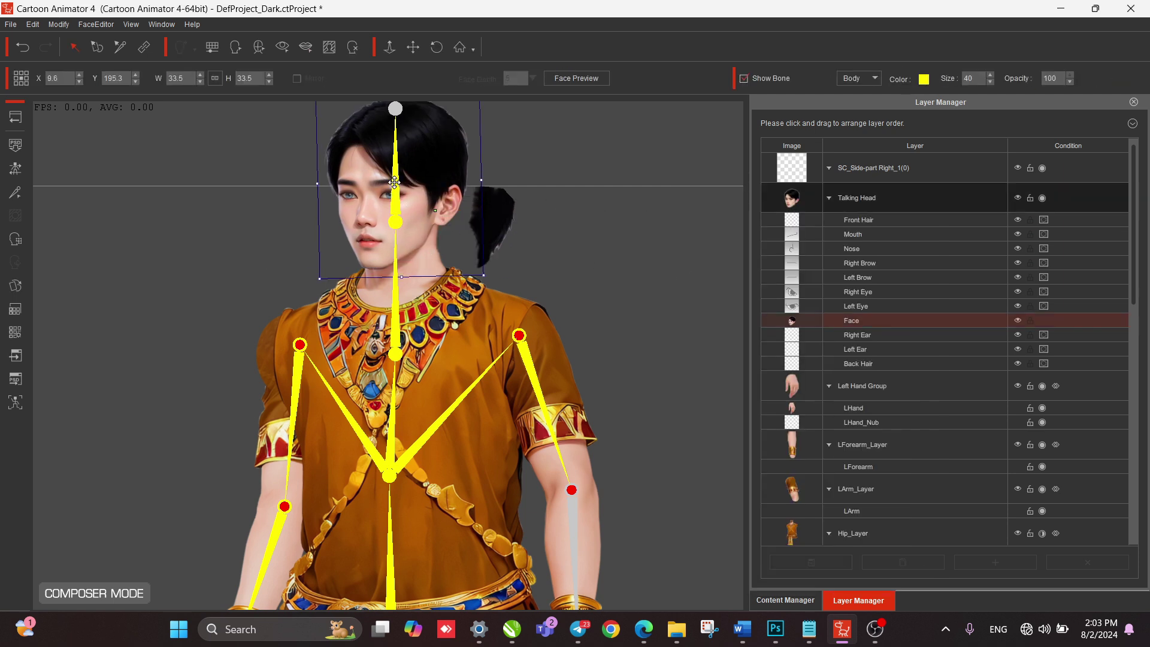
click(511, 218)
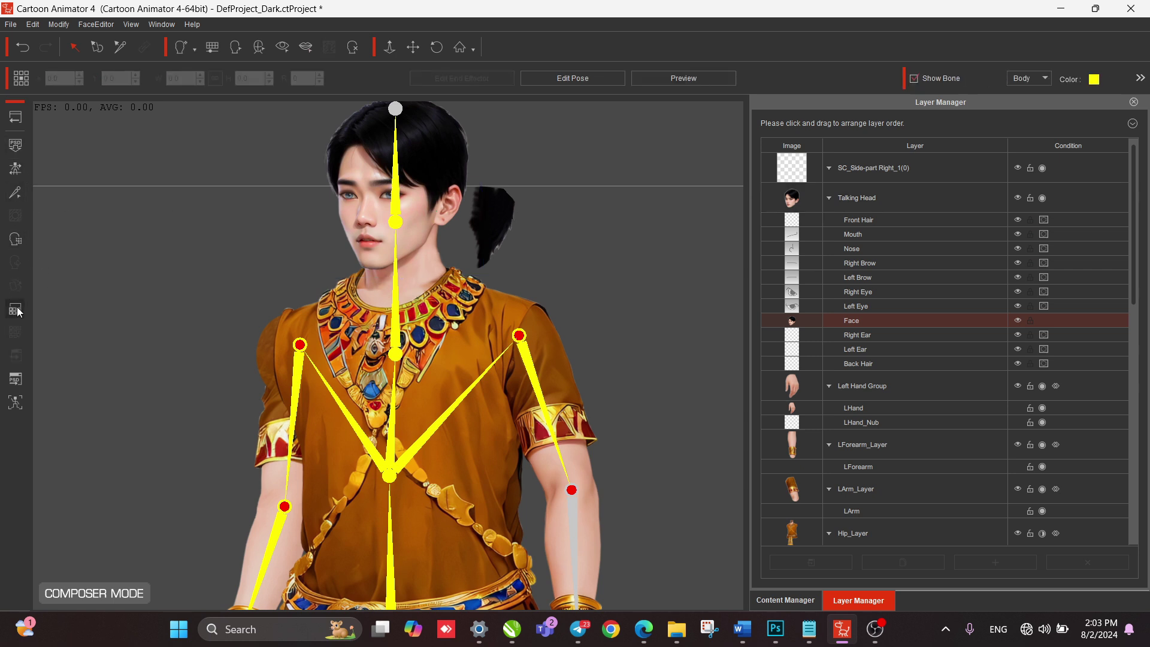
Try adding the image file "10" as a new Face sprite in the Sprite Editor, and close the editor.
click(385, 184)
click(16, 286)
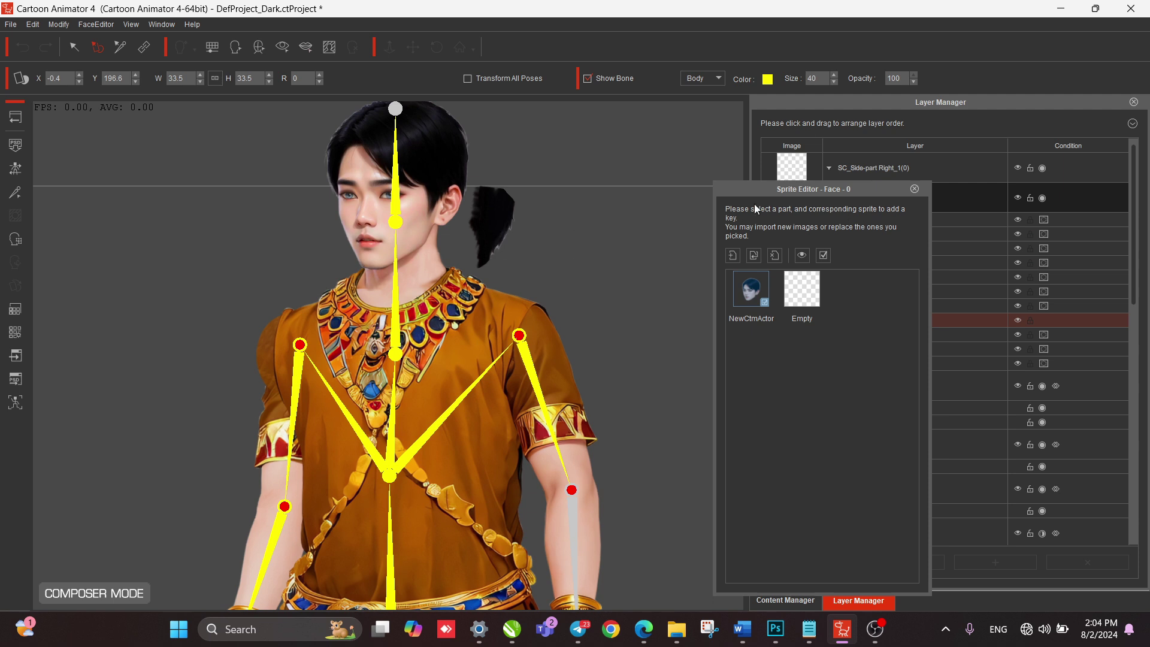
drag(750, 188, 691, 173)
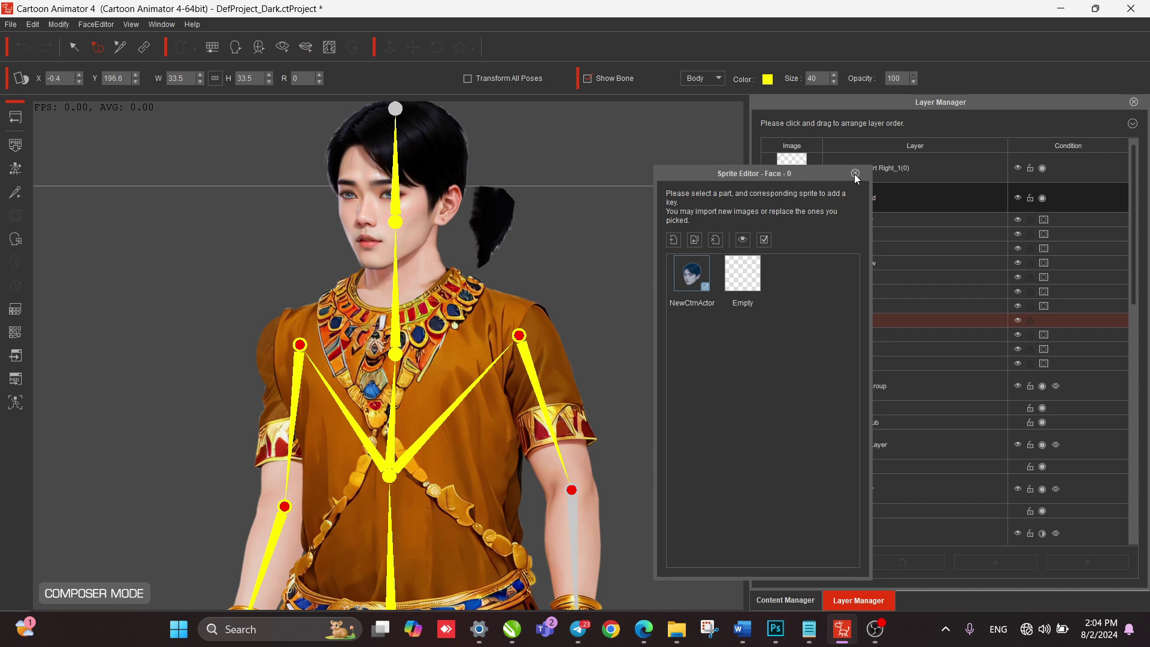
click(739, 276)
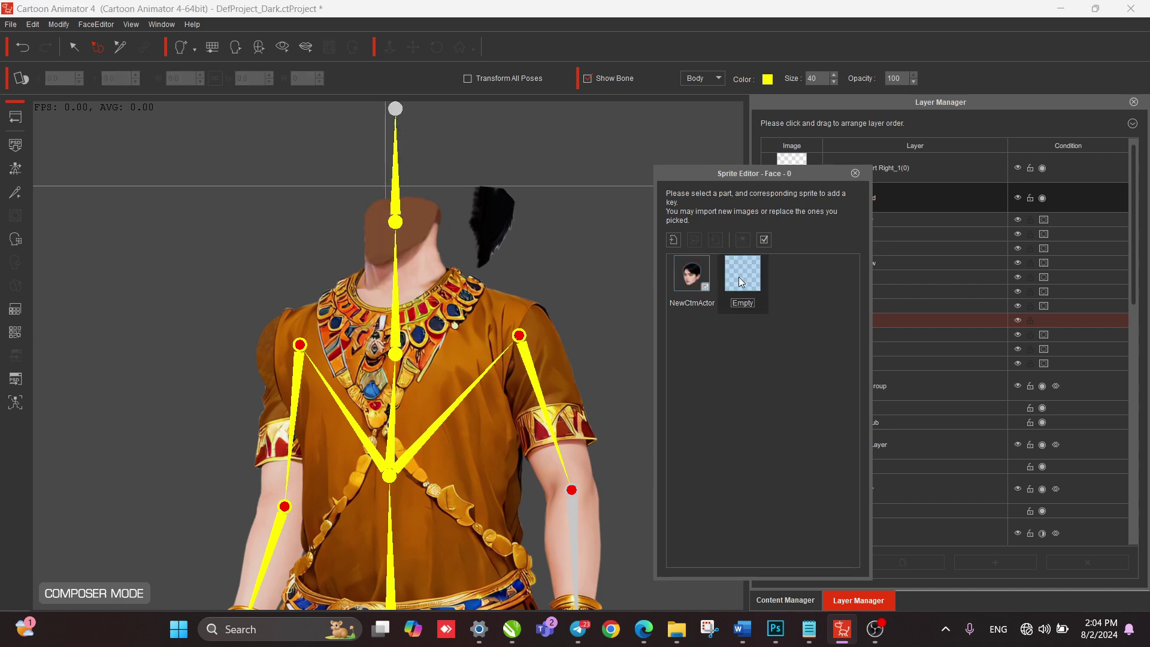
click(672, 240)
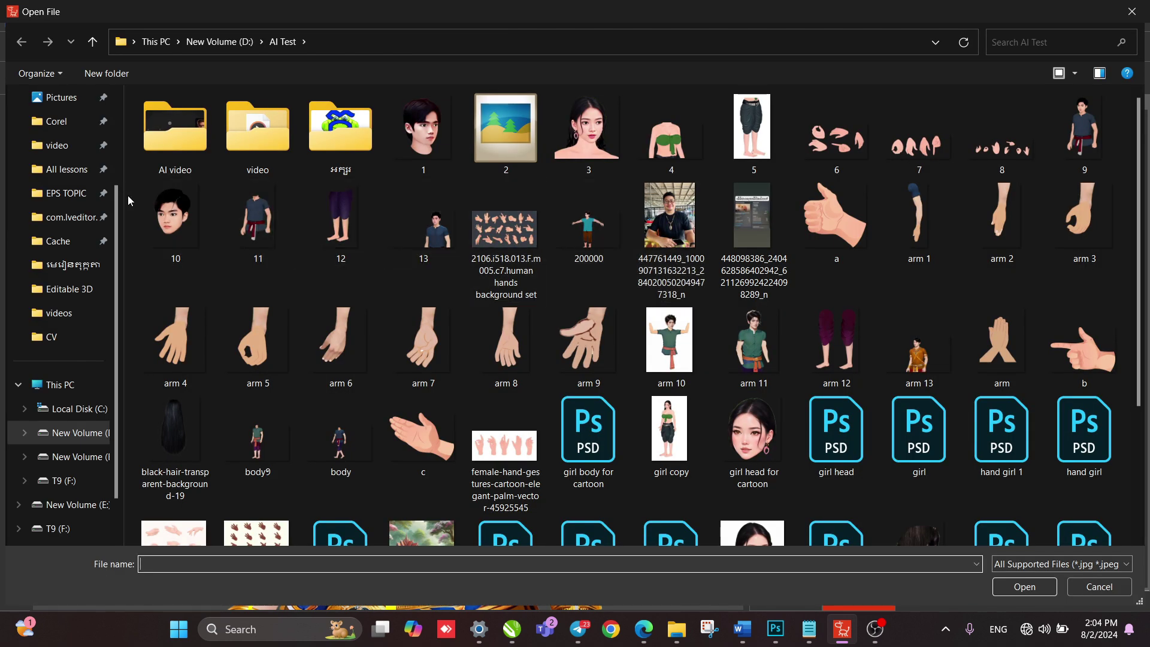
click(156, 220)
click(1024, 586)
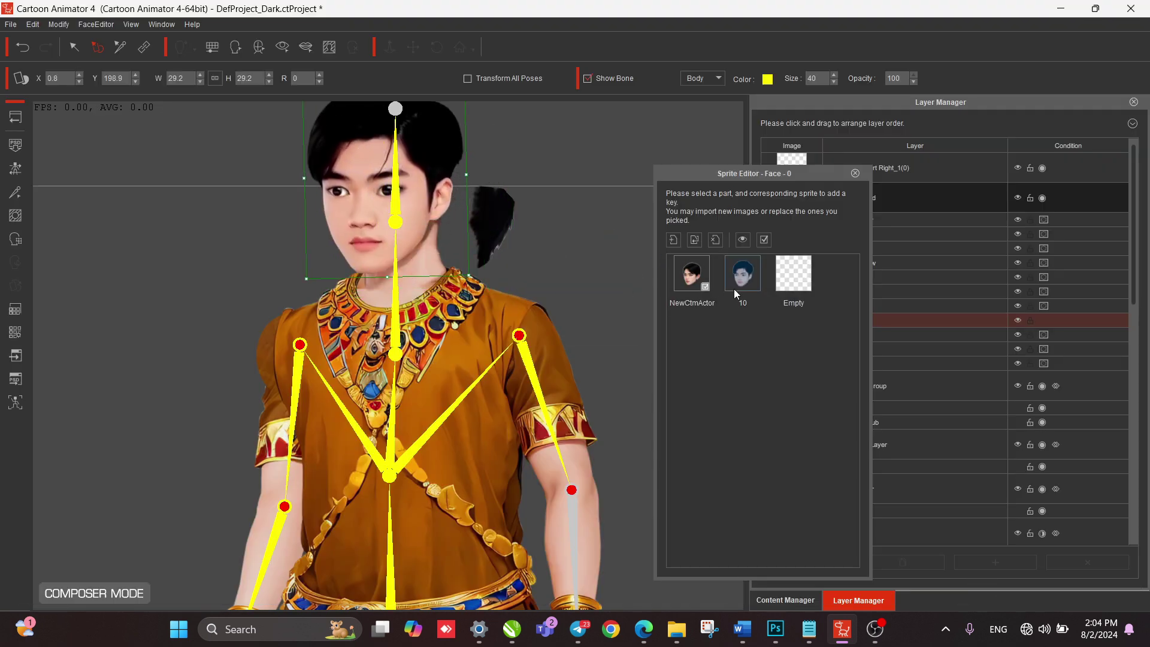
click(713, 239)
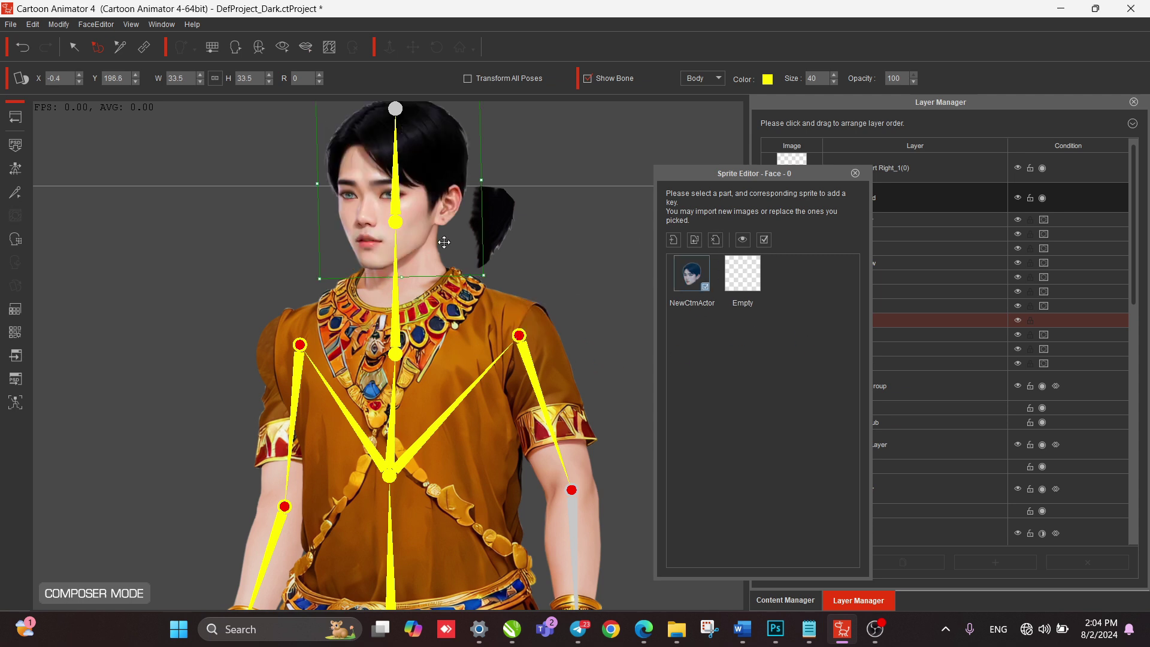
click(855, 173)
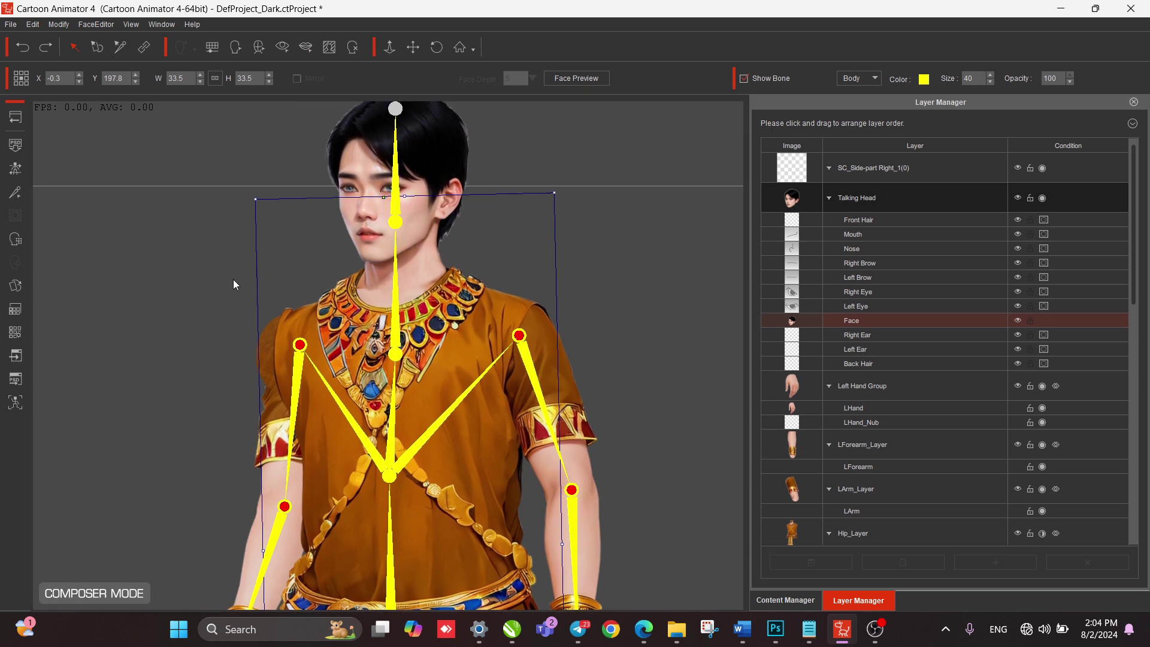
Open the Render Style settings for the Talking Head, examine the outline, style and color adjustment options, and close them.
click(408, 161)
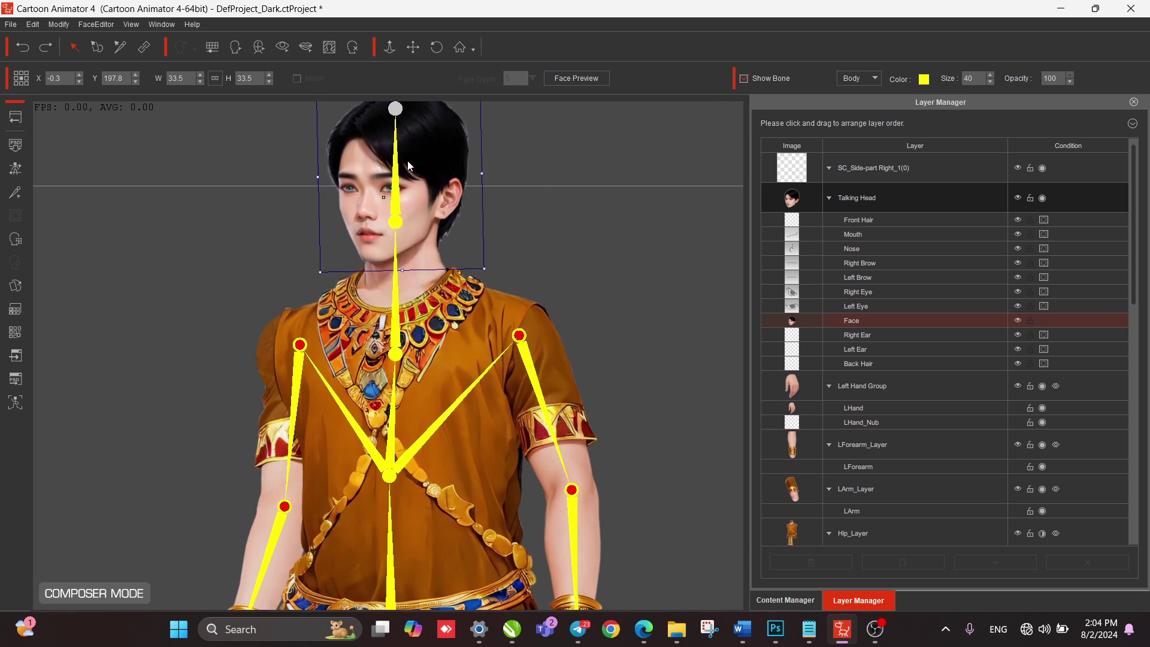
click(16, 312)
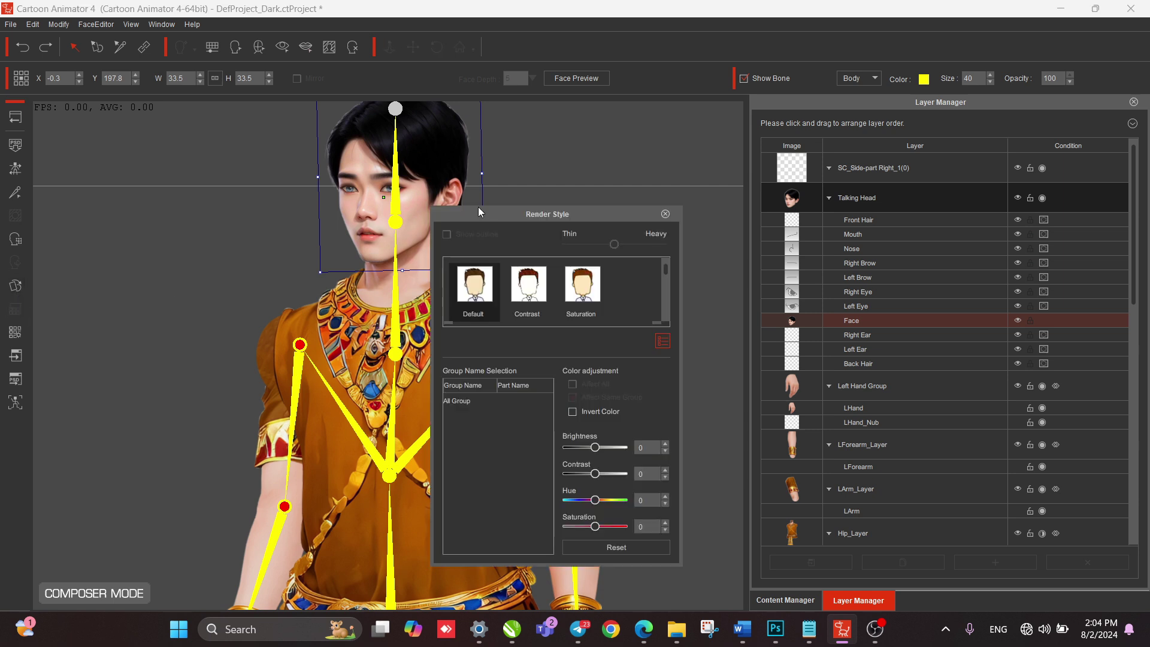
drag(473, 214, 580, 174)
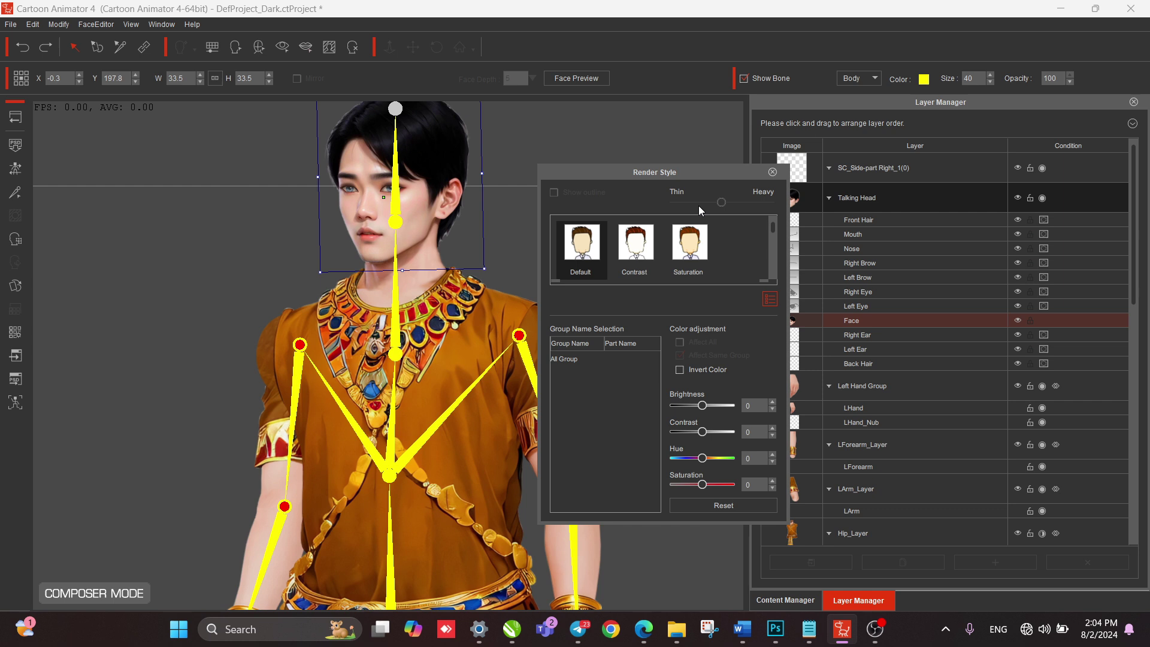
click(773, 172)
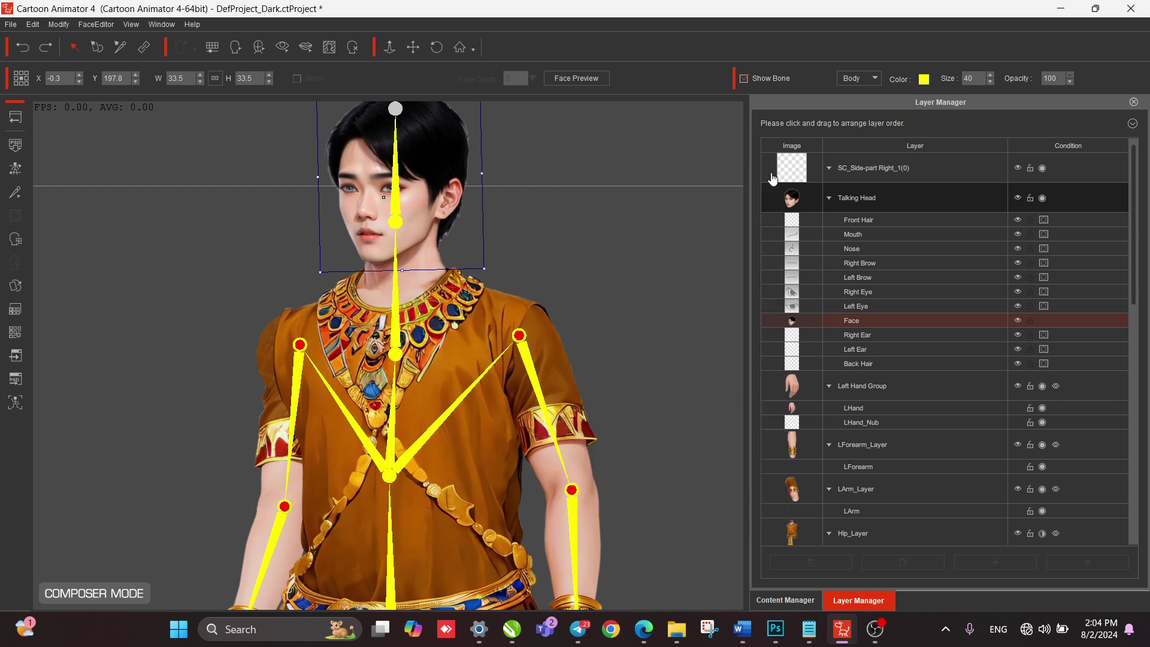
Try the Vector Grouping Tool on the Talking Head's Face sprite and on the Hip layer.
click(14, 337)
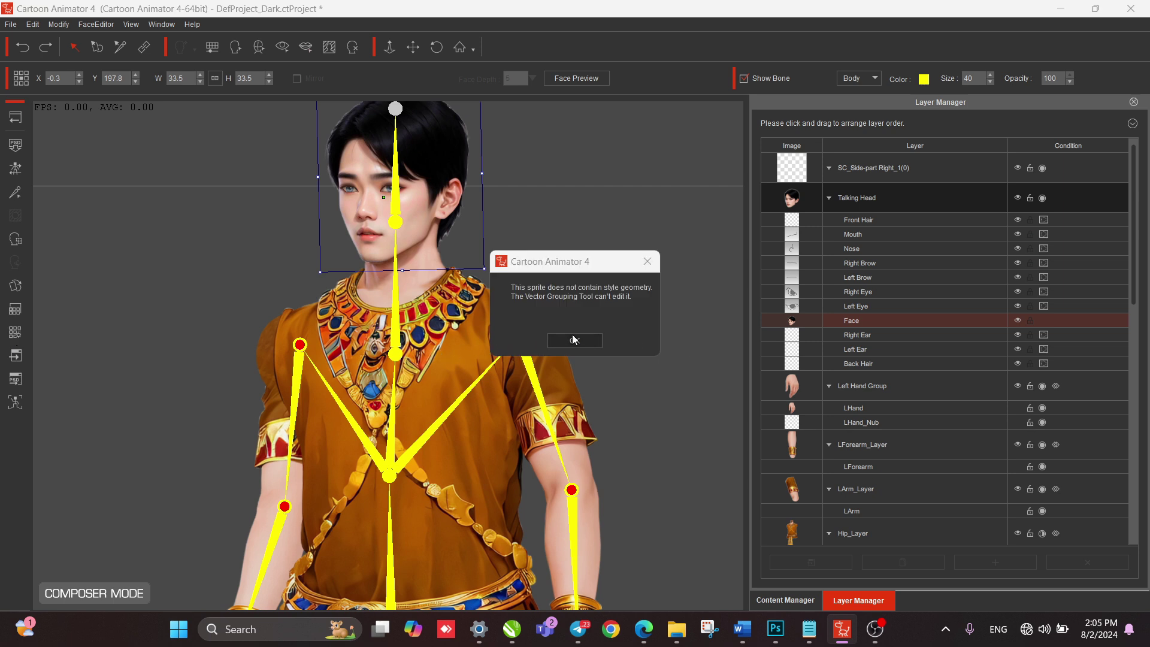
click(574, 340)
click(460, 348)
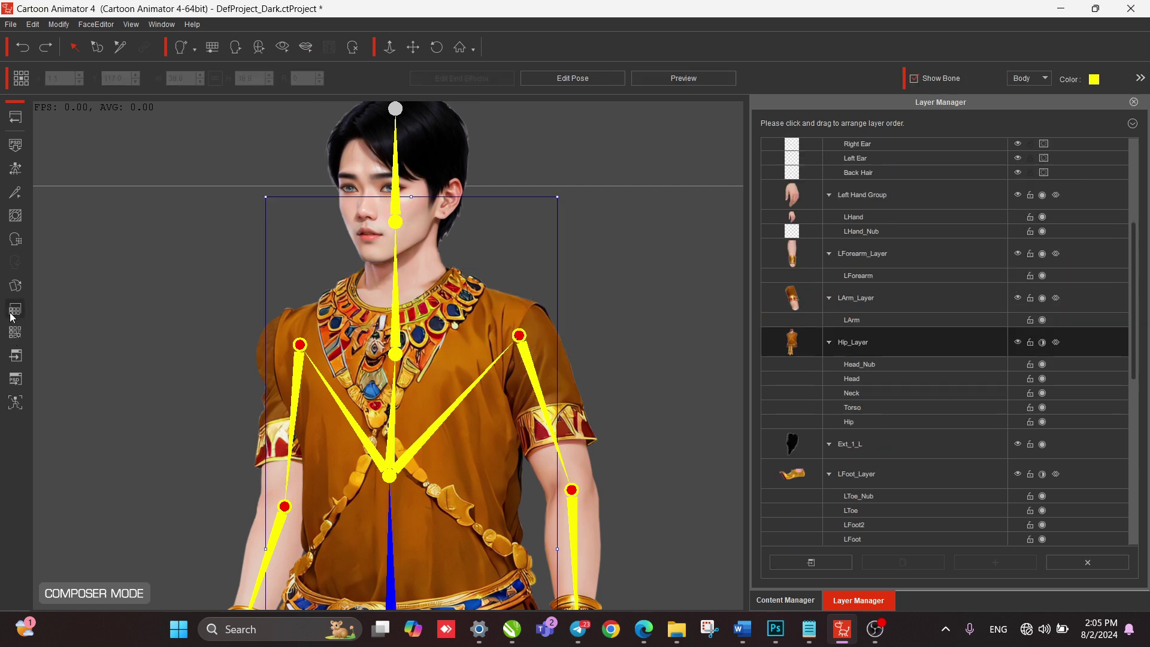
click(15, 332)
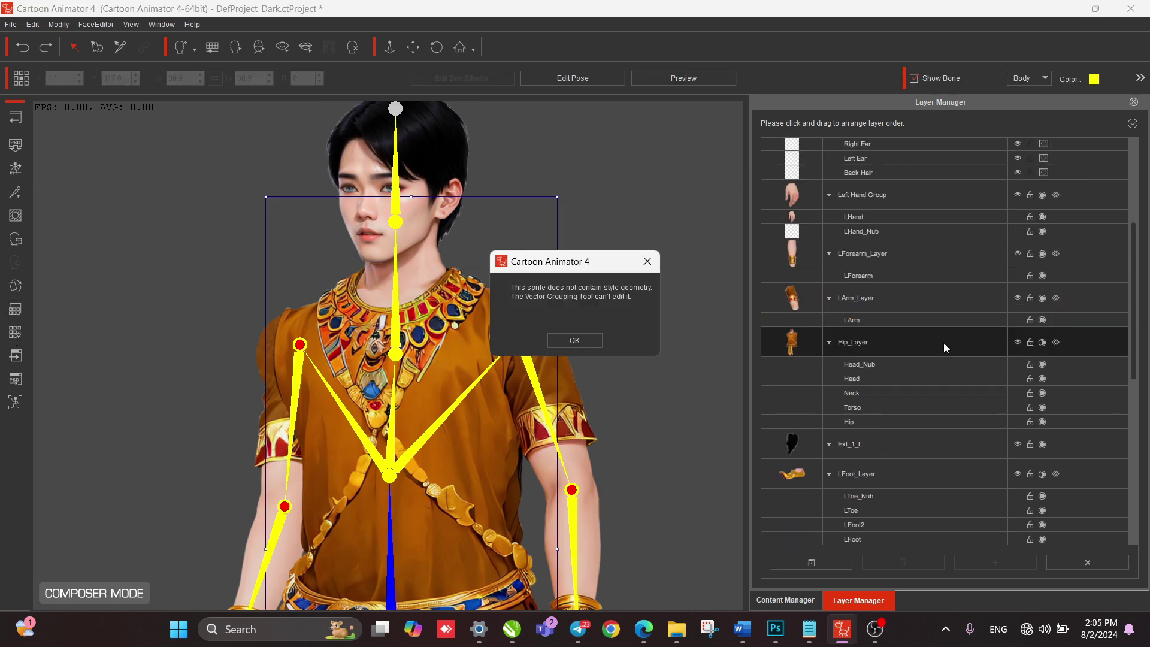
click(584, 340)
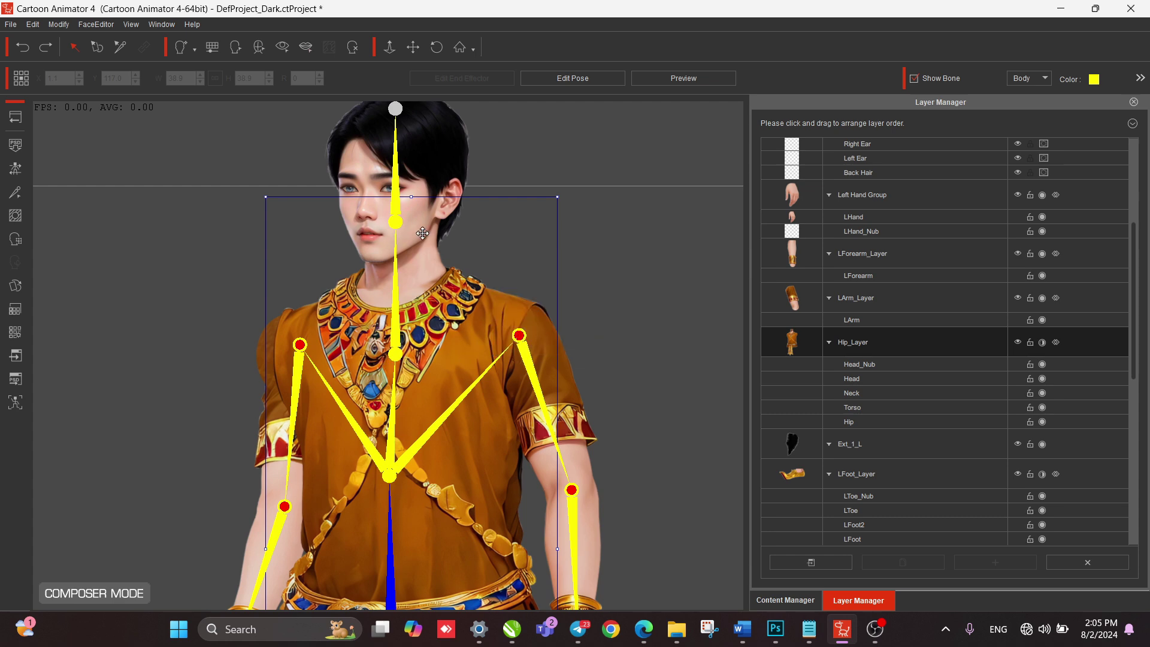
click(443, 340)
click(443, 334)
click(15, 332)
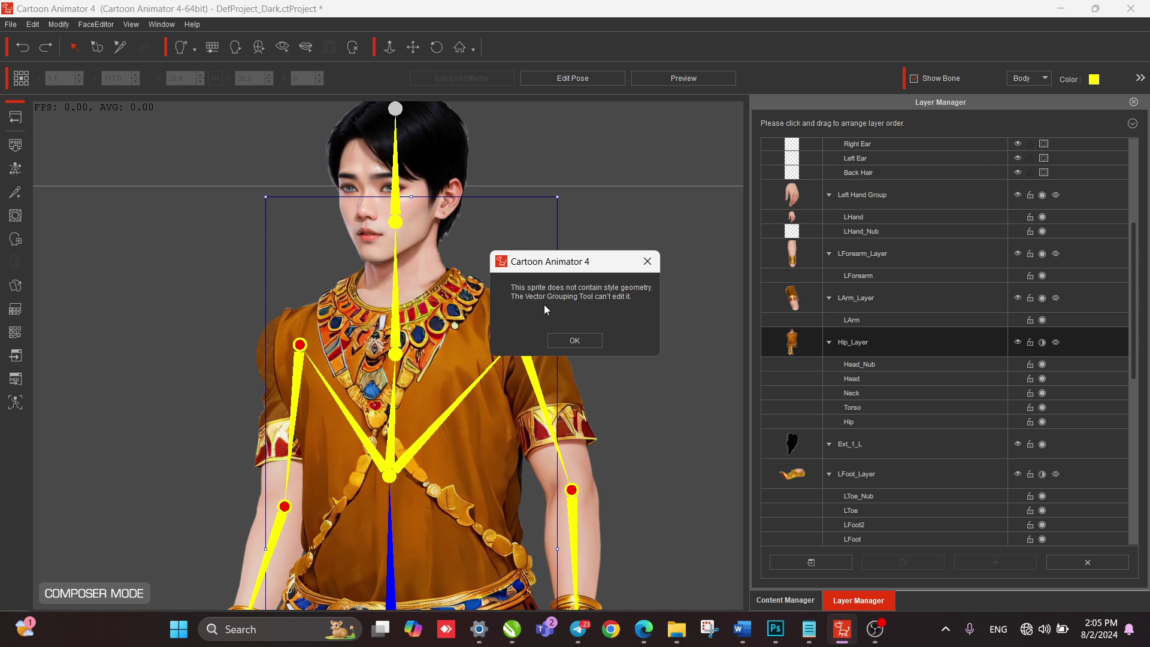
click(574, 340)
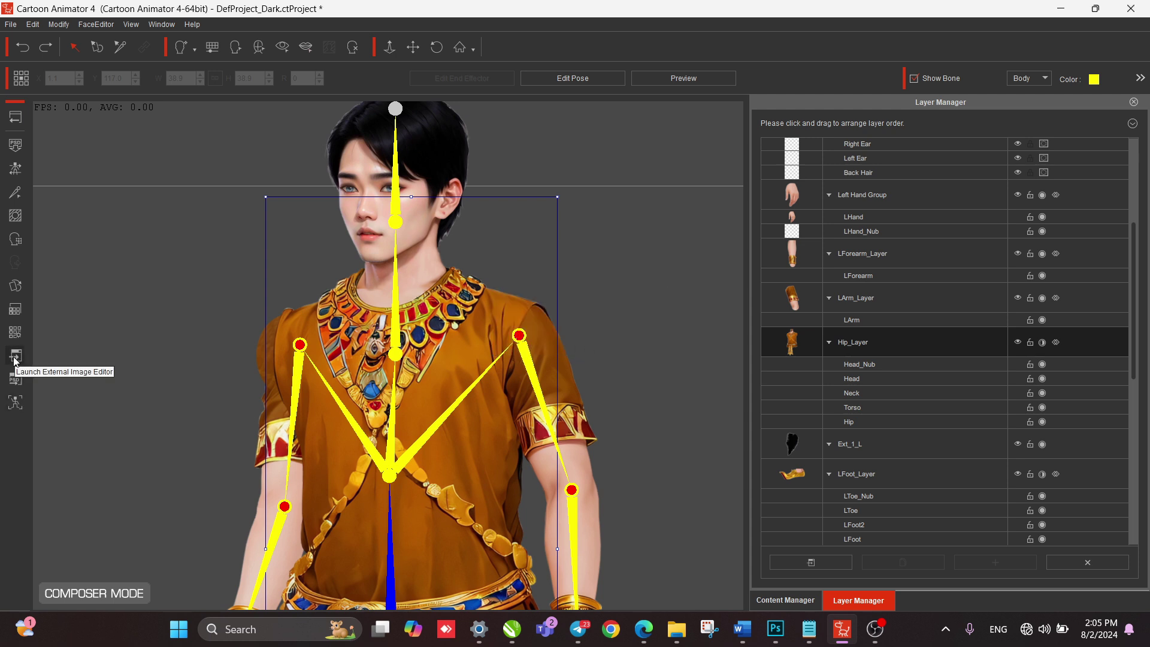
Open the left hand's sprite in Photoshop as the external image editor, inspect it, close the file and return to Cartoon Animator.
click(478, 449)
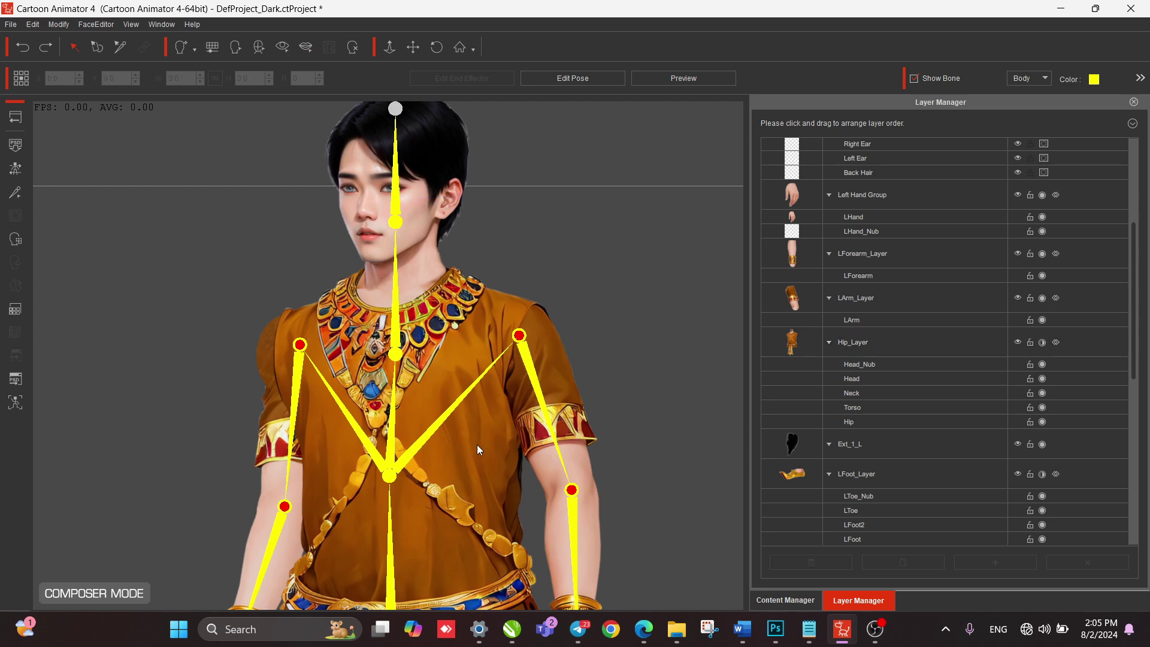
scroll(411, 548, up, 3)
scroll(351, 330, down, 3)
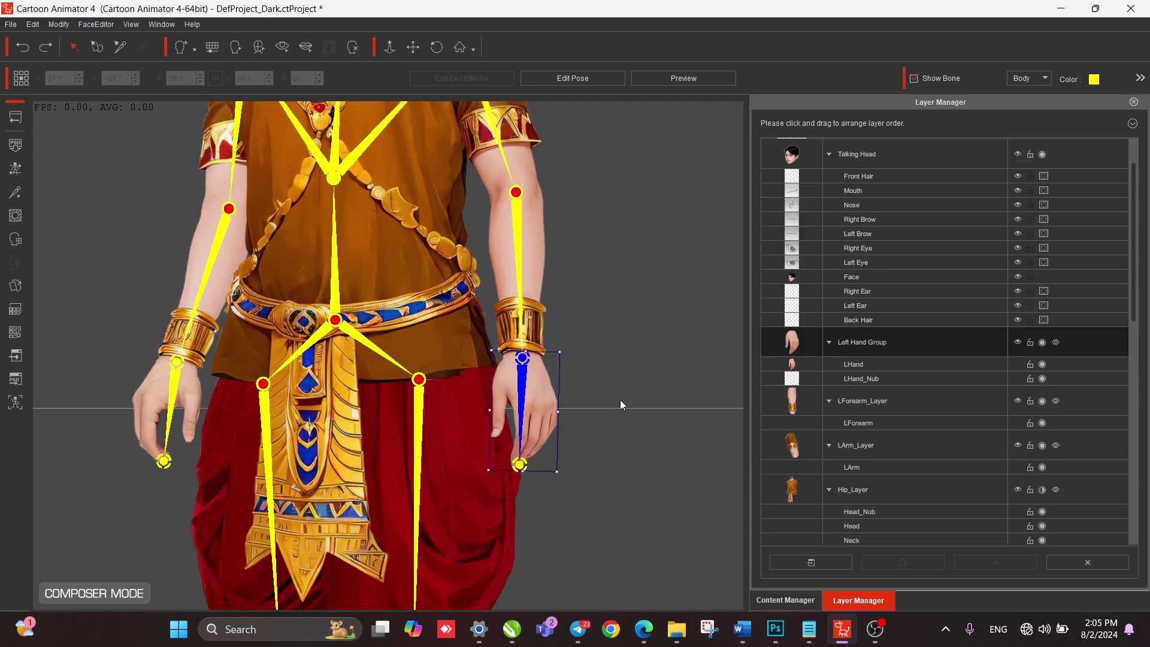
click(538, 404)
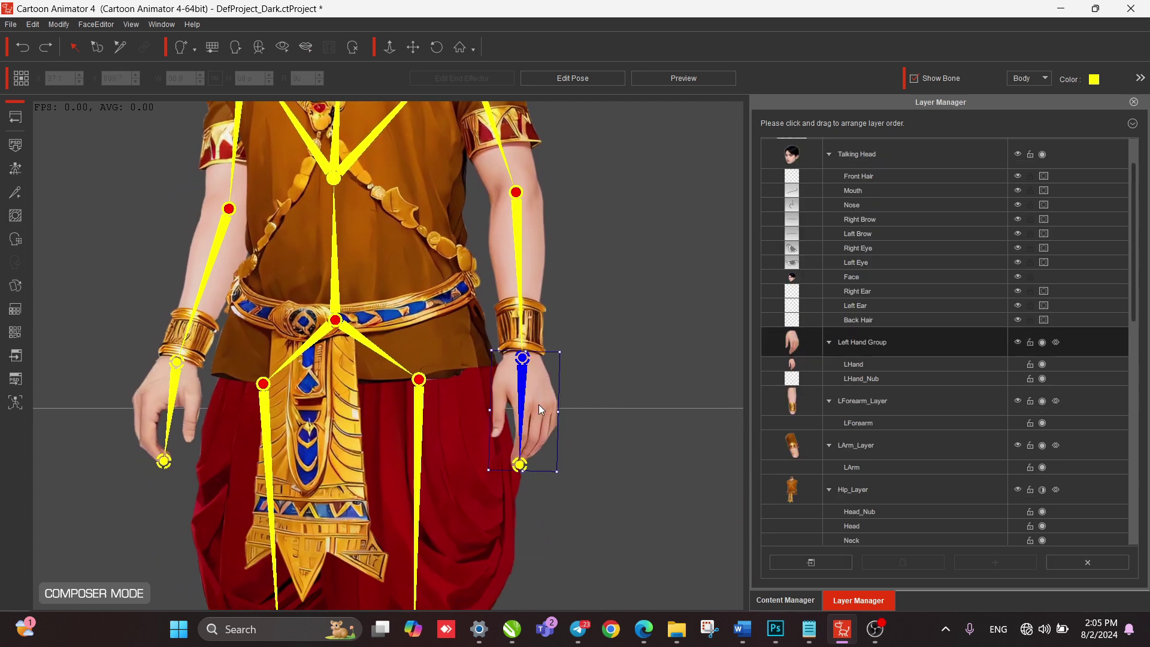
click(16, 356)
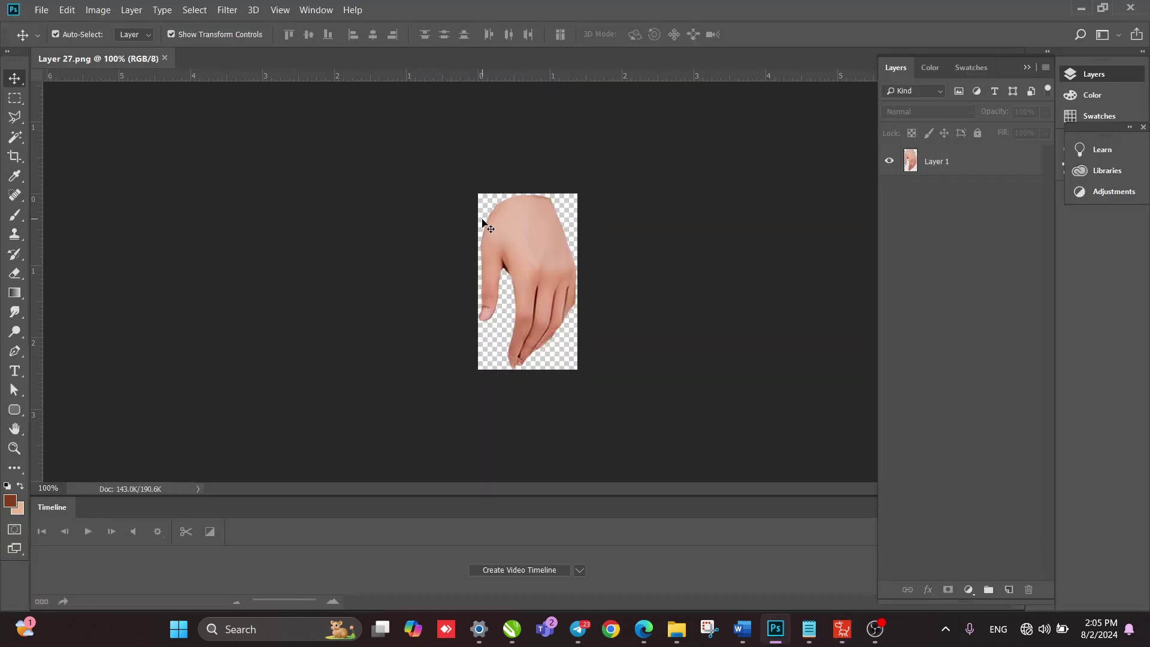
scroll(534, 264, up, 3)
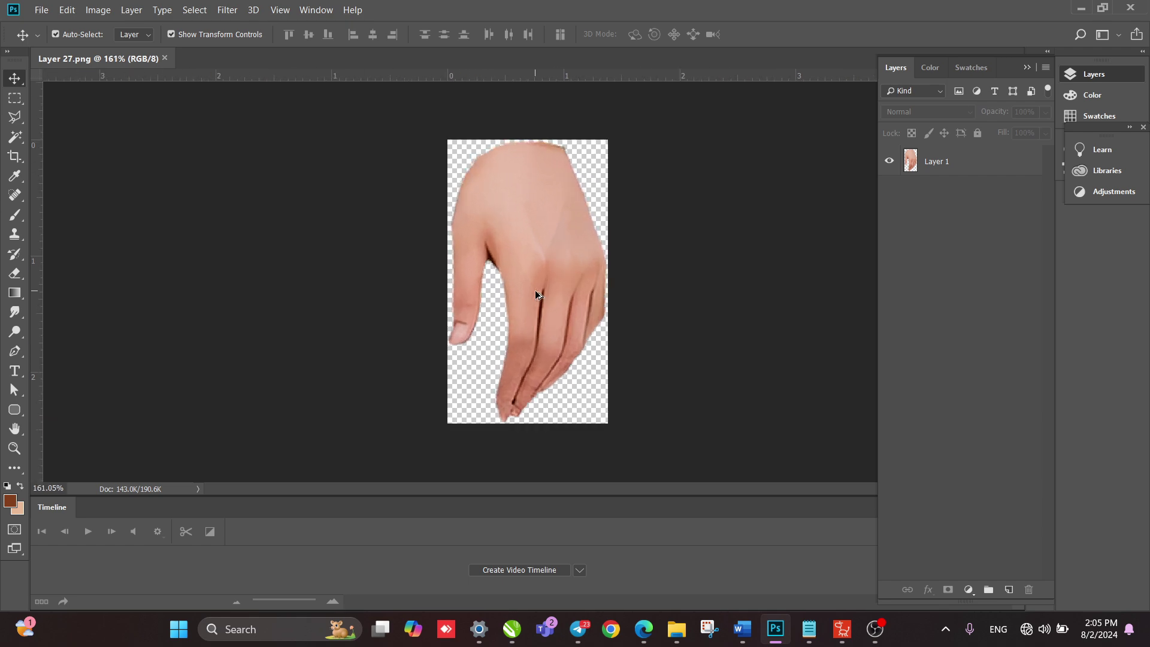
scroll(534, 264, down, 2)
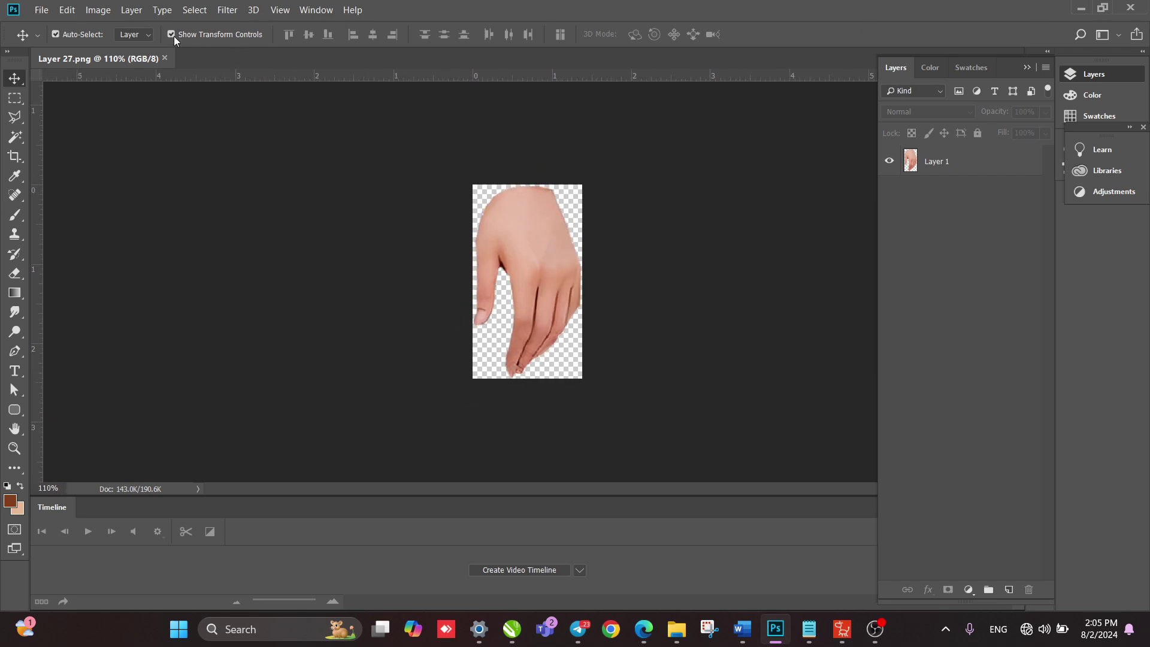
click(164, 58)
click(1079, 8)
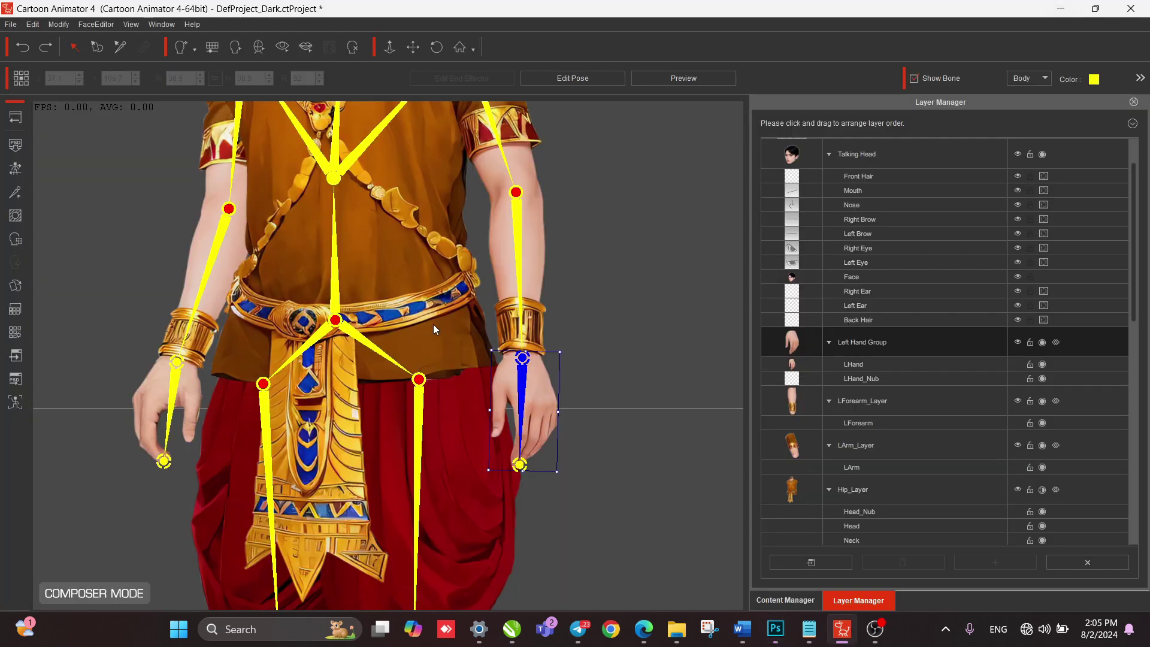
Open the right forearm's sprite in Photoshop, inspect it, close the image and return to Cartoon Animator.
click(201, 292)
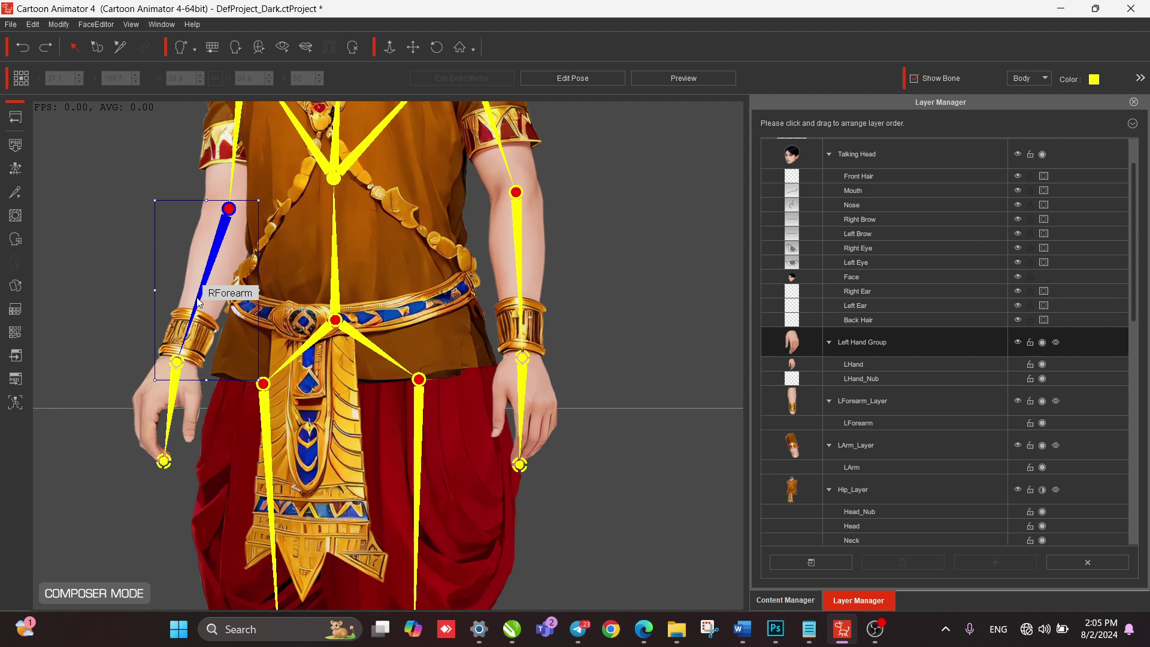
click(16, 358)
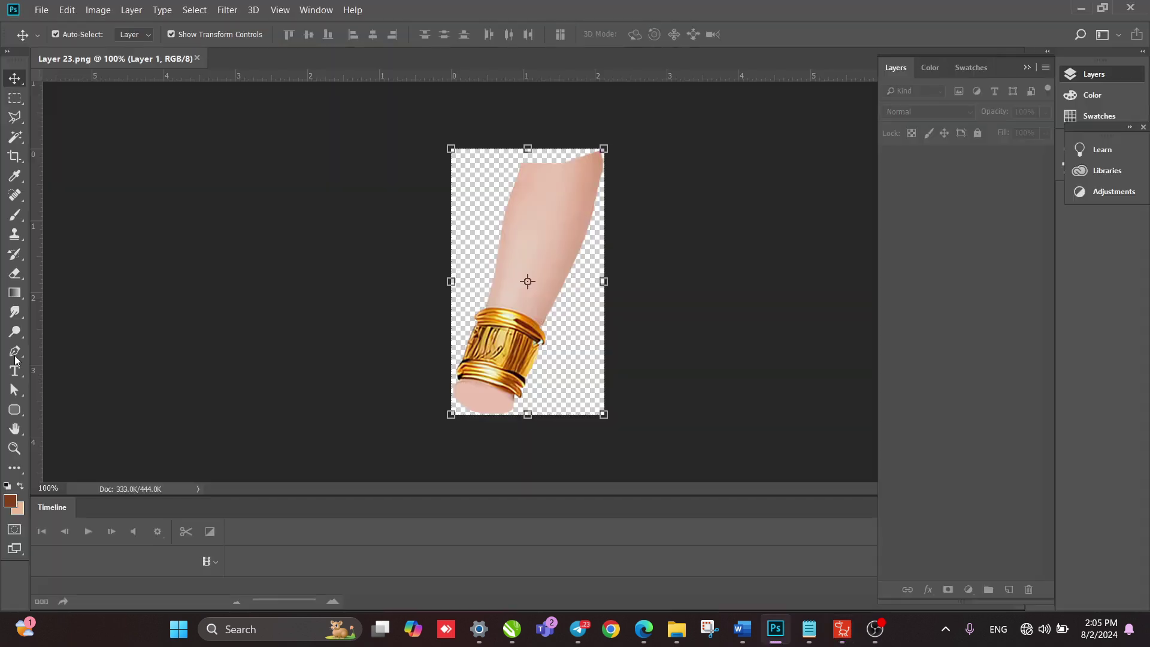
click(726, 264)
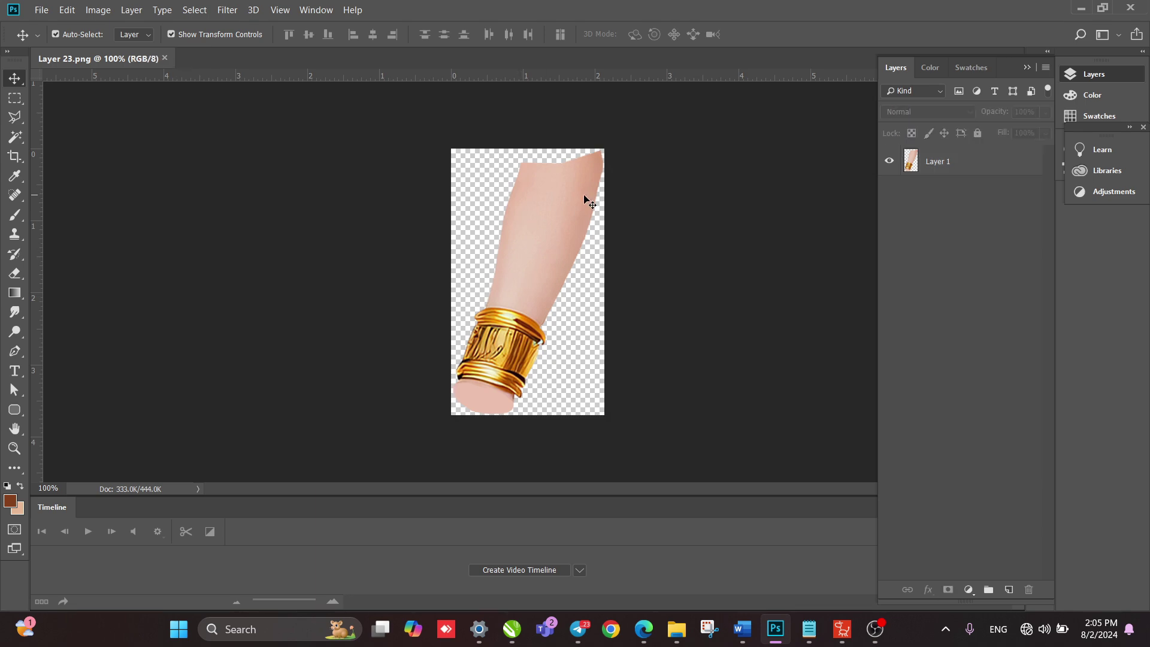
click(164, 58)
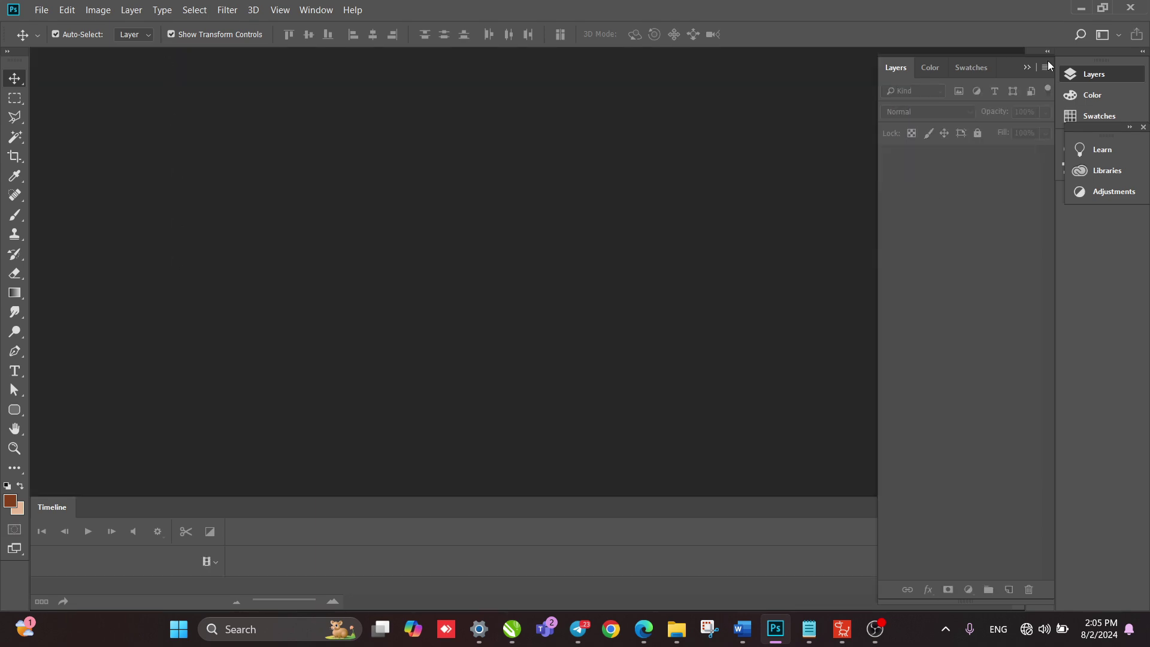
click(1081, 8)
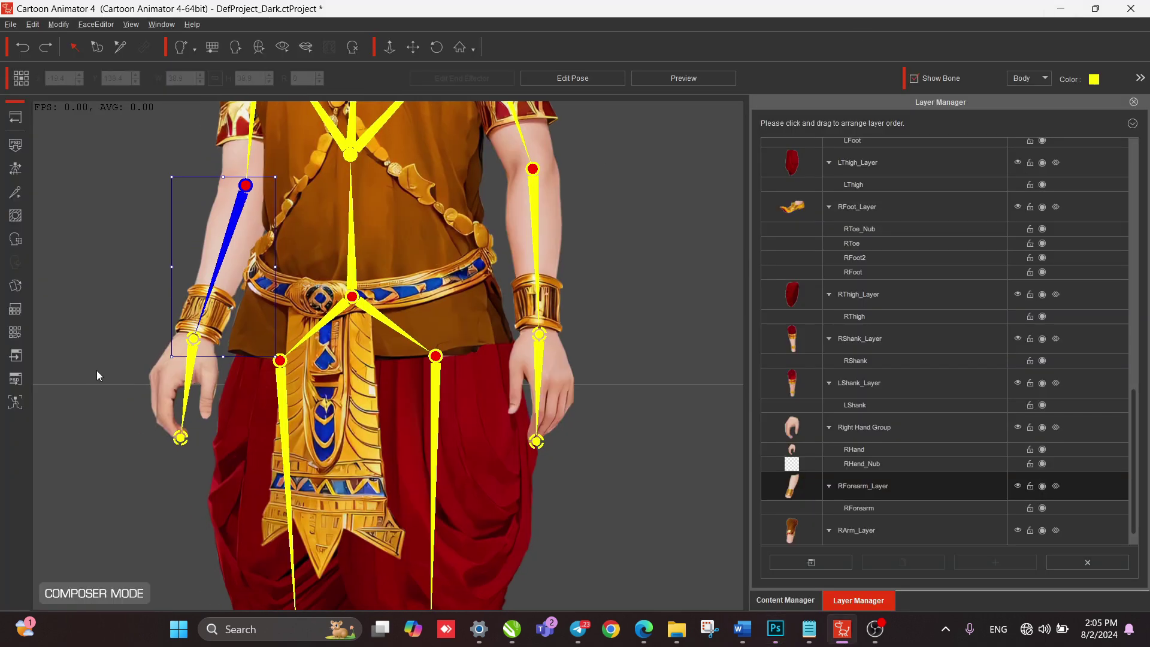
Launch the character's PSD in Photoshop with head and body in one file, view it, close it and return to Cartoon Animator.
click(15, 382)
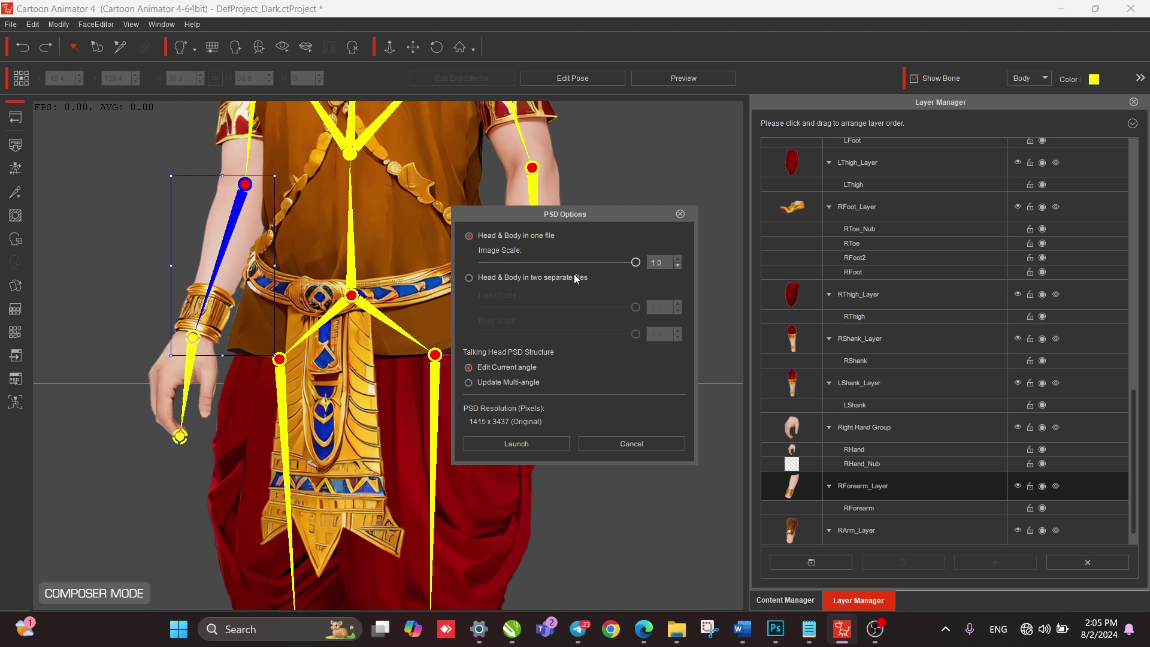
drag(519, 215, 484, 200)
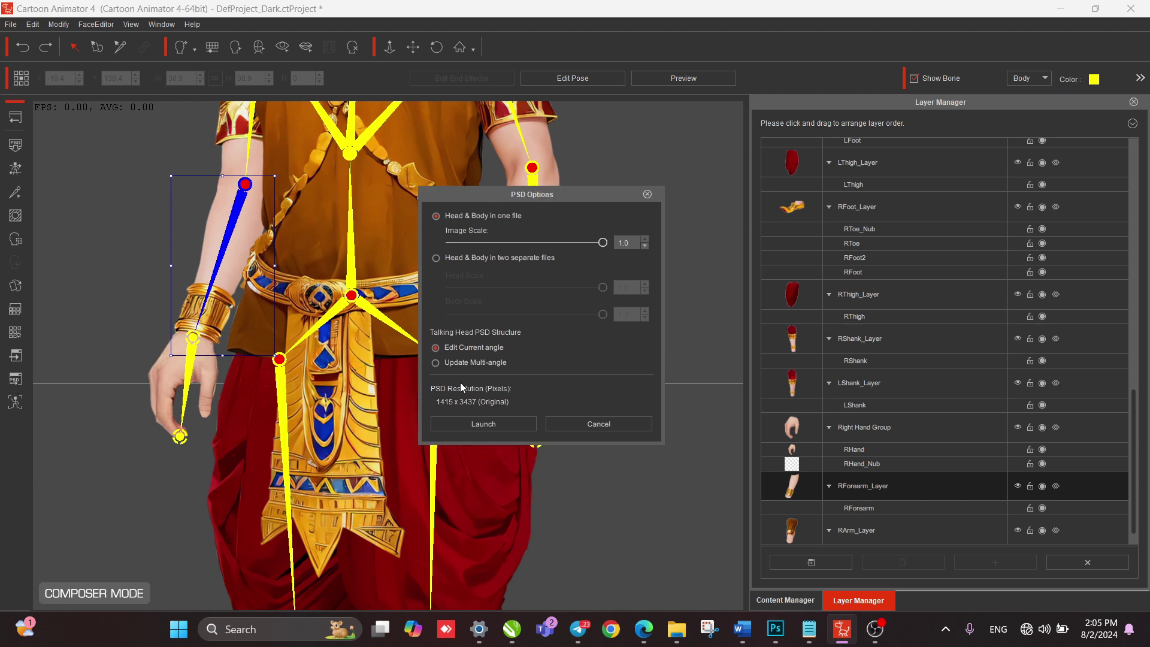
click(483, 422)
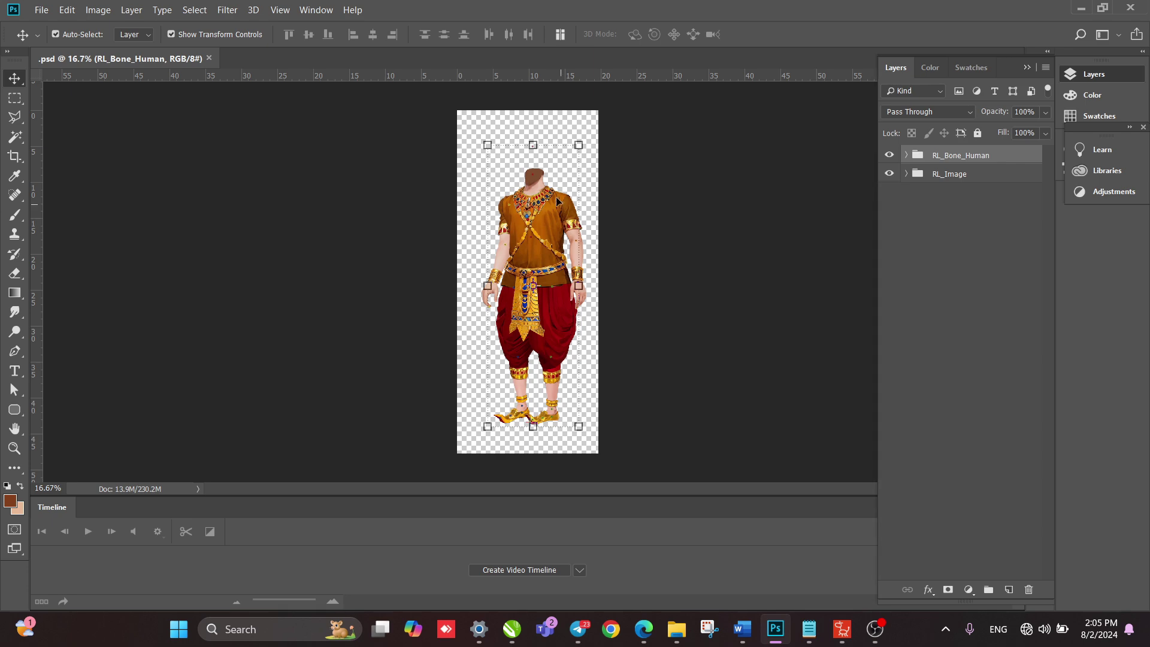
click(354, 195)
click(138, 58)
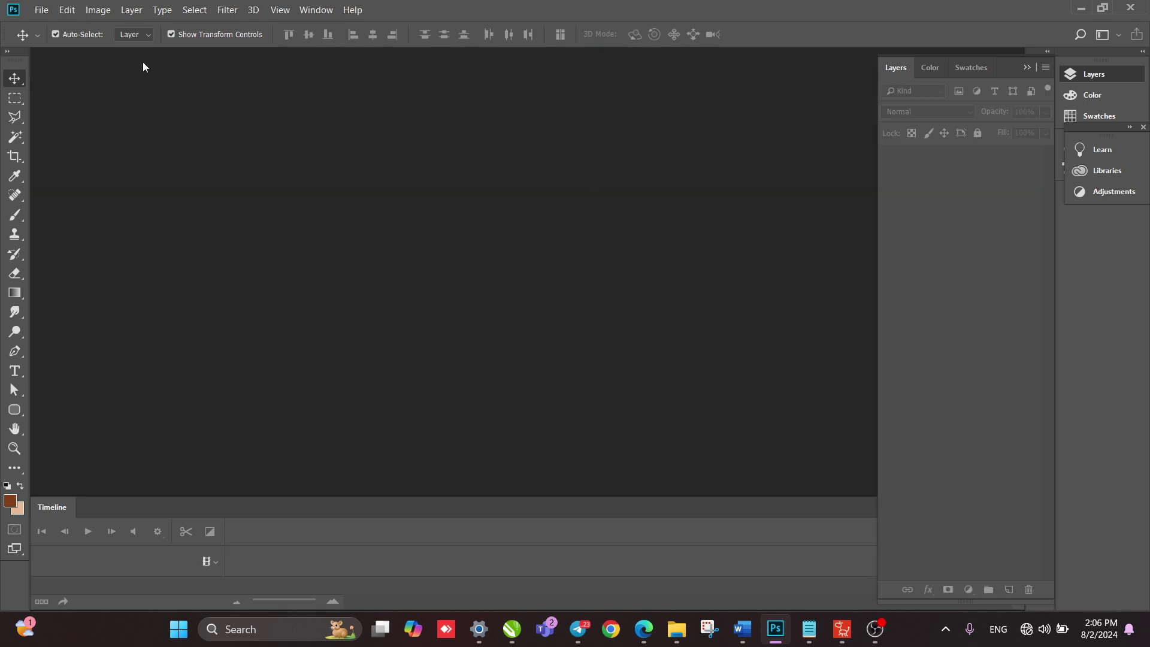
click(1081, 8)
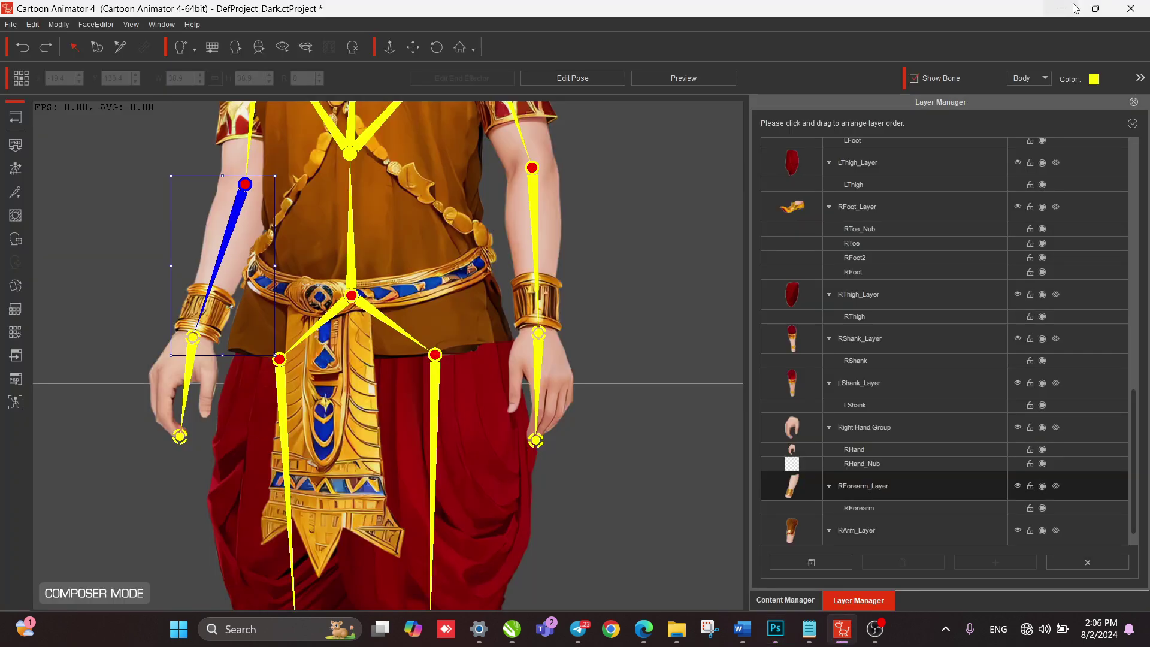
Capture the character as the rig image in Create Custom Rig GUI, reset it to the default figure and close the dialog.
click(15, 404)
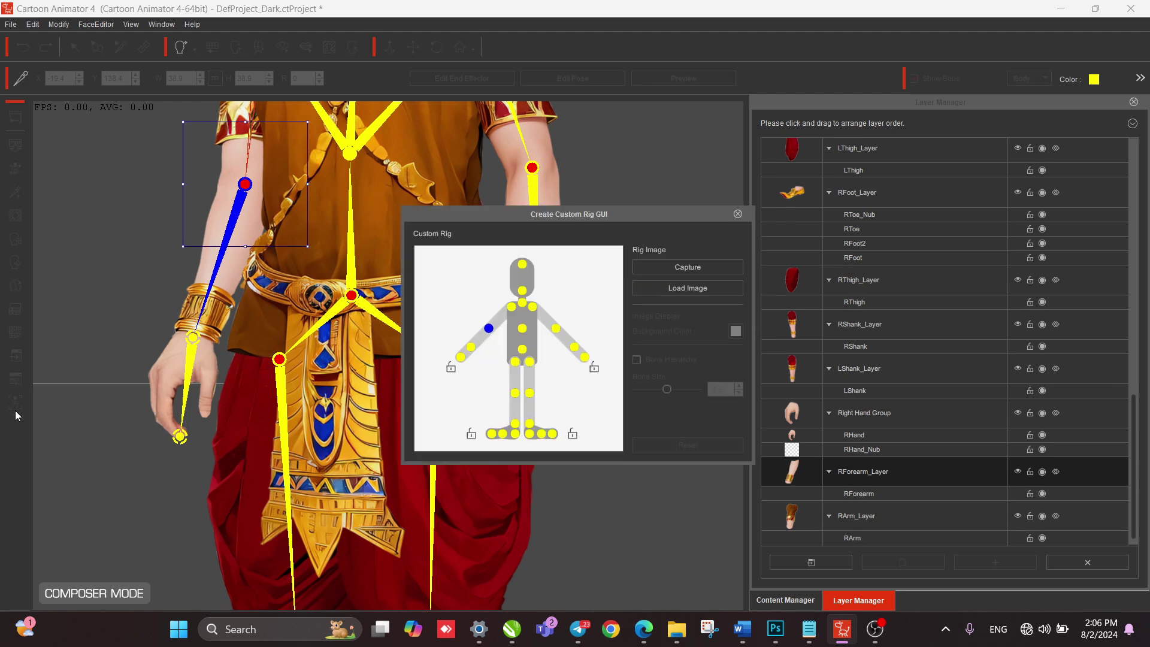
drag(504, 217, 608, 233)
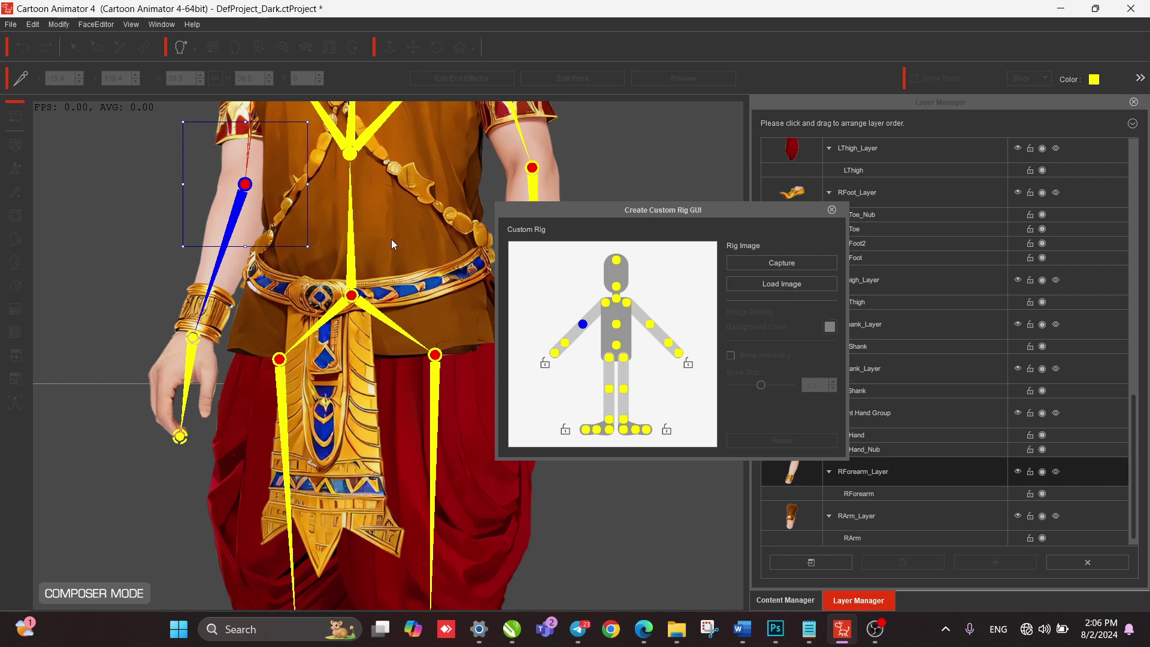
drag(390, 239, 371, 454)
scroll(376, 332, up, 2)
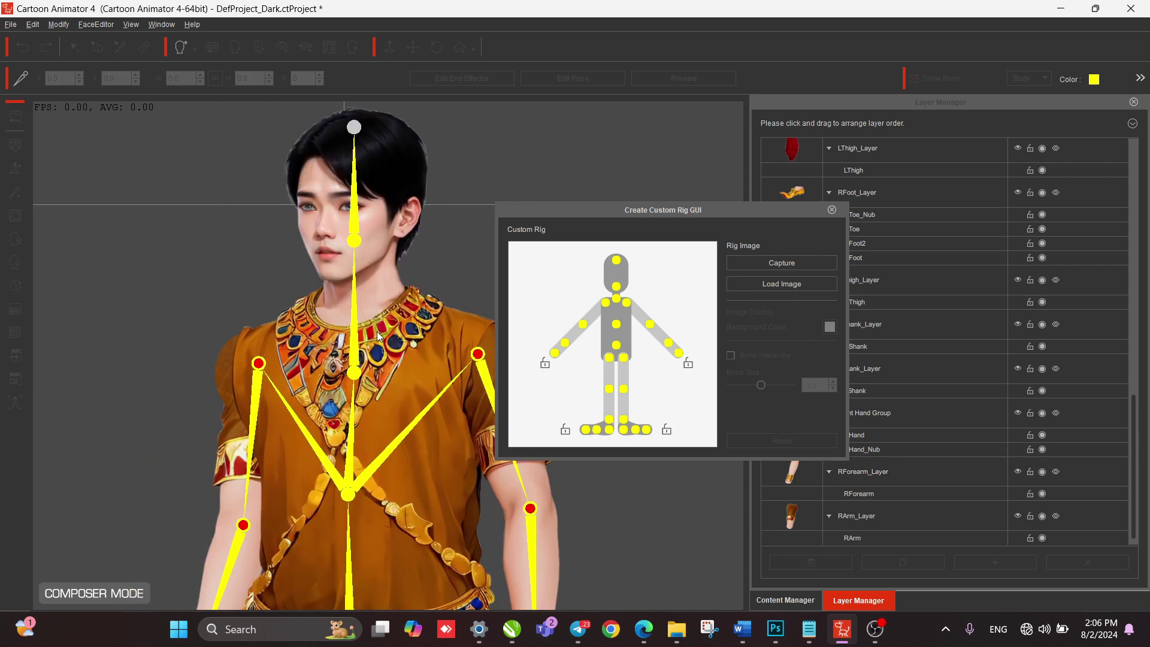
click(758, 262)
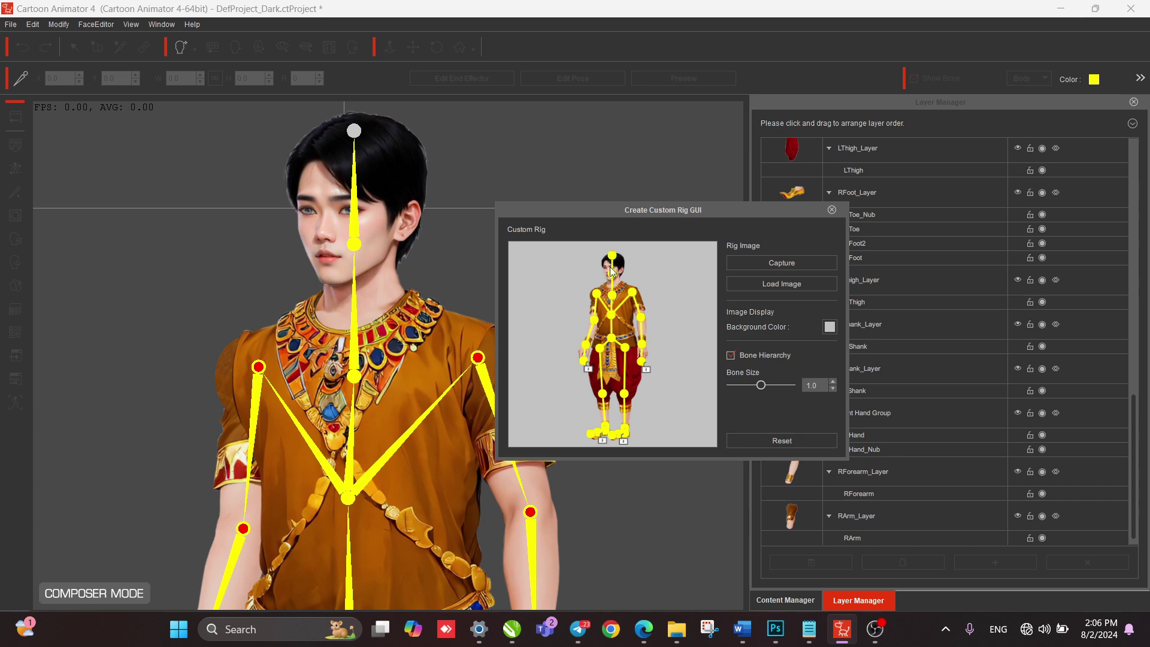
click(797, 439)
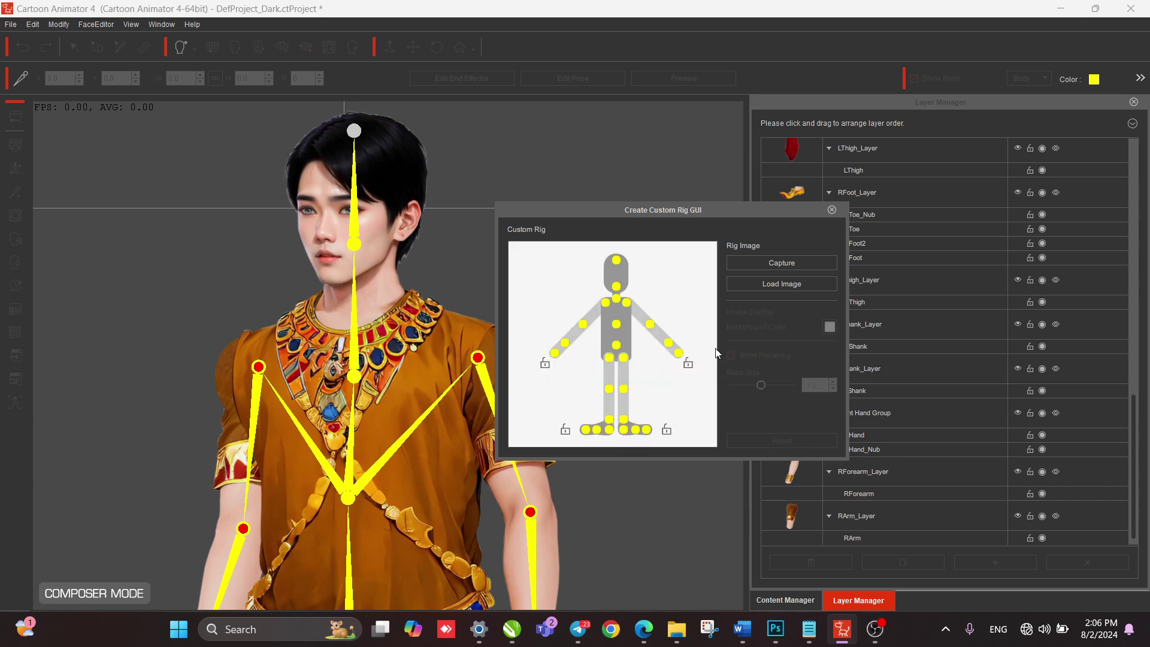
click(829, 208)
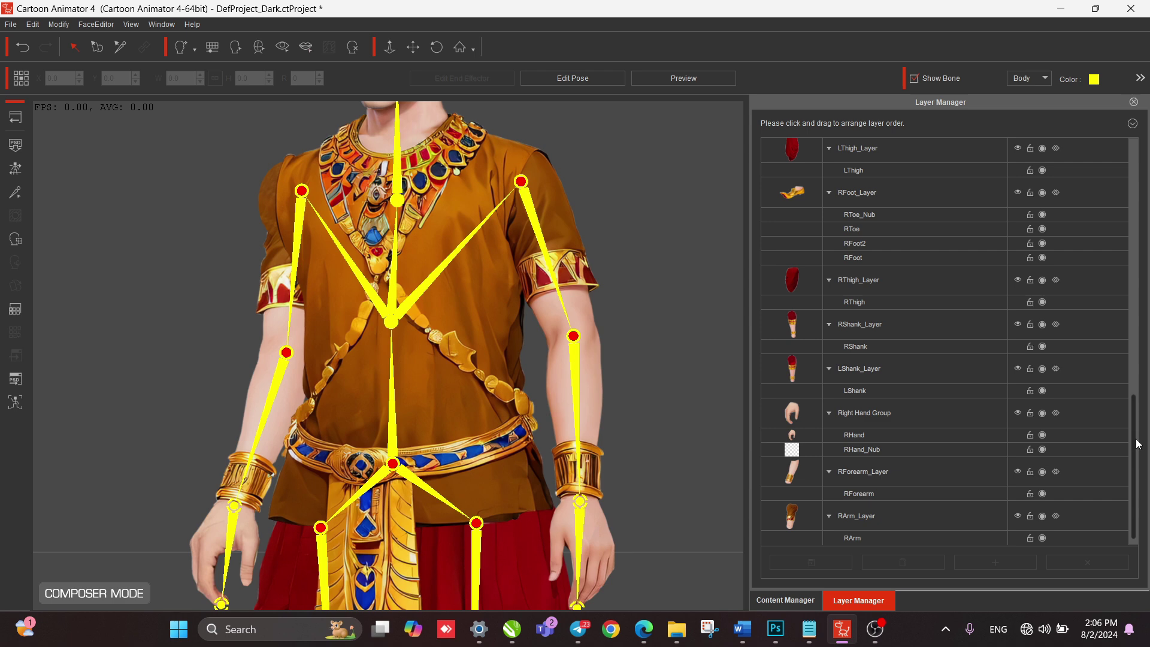
Review the body part layers in the Layer Manager and view the character's full body.
drag(1133, 444, 1148, 190)
scroll(961, 488, down, 15)
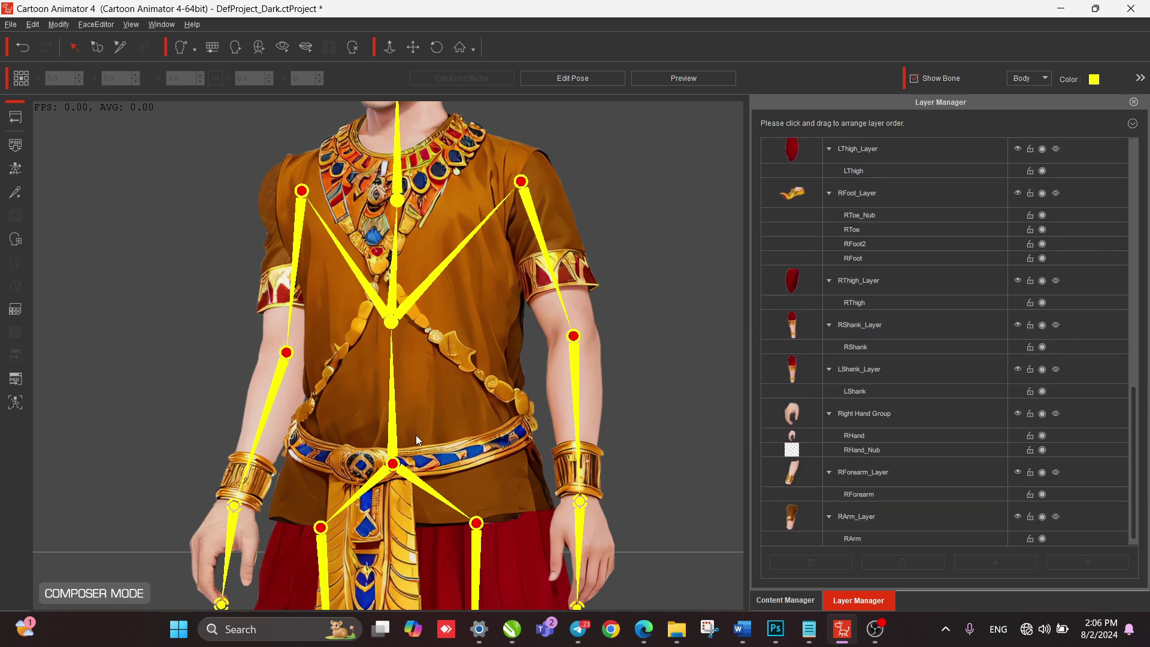
scroll(416, 435, down, 3)
scroll(503, 440, down, 2)
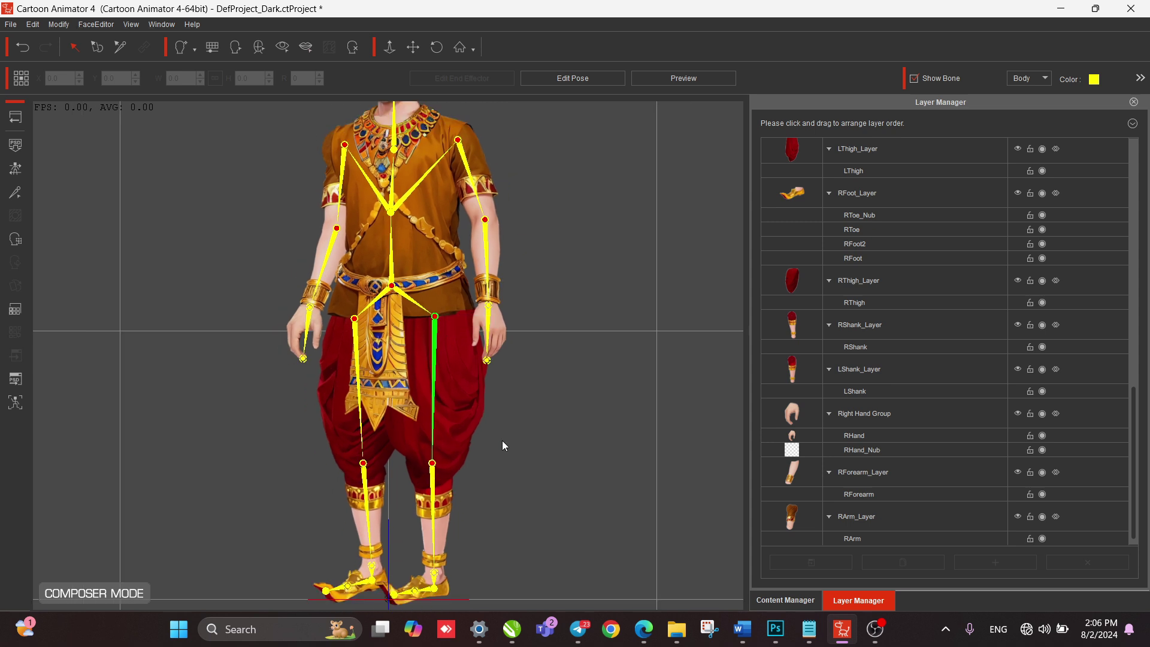
In Stage mode, place the custom cute girl character on the stage and move the male character aside to about X -86, Y -39.
scroll(509, 416, up, 3)
scroll(445, 497, up, 2)
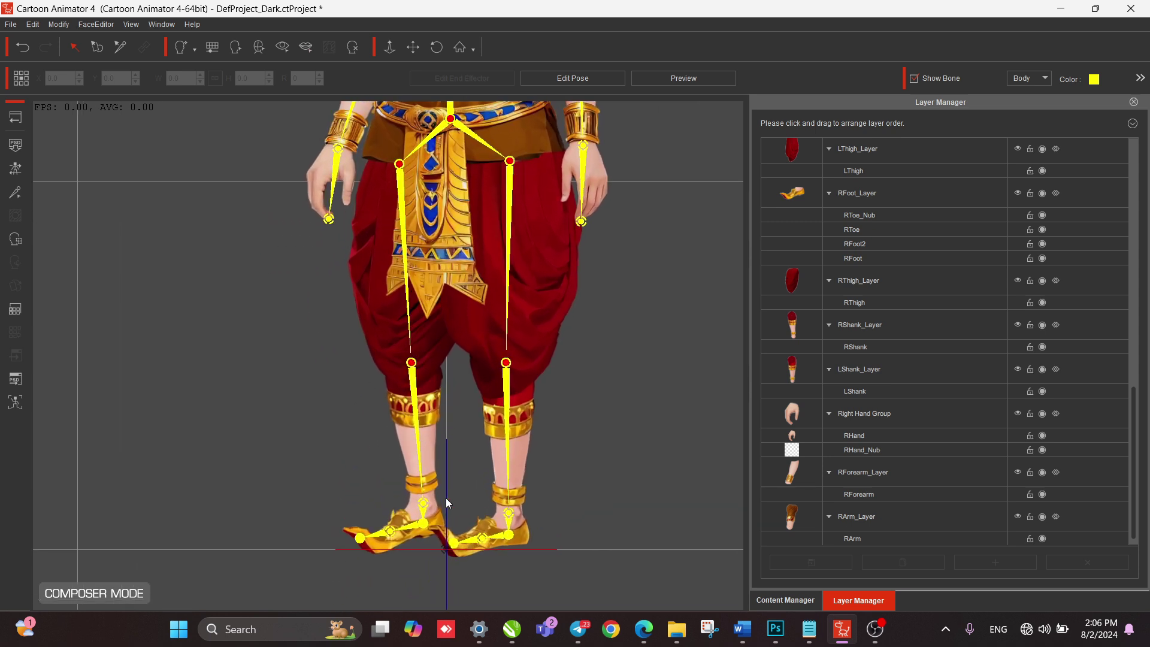
scroll(557, 404, up, 2)
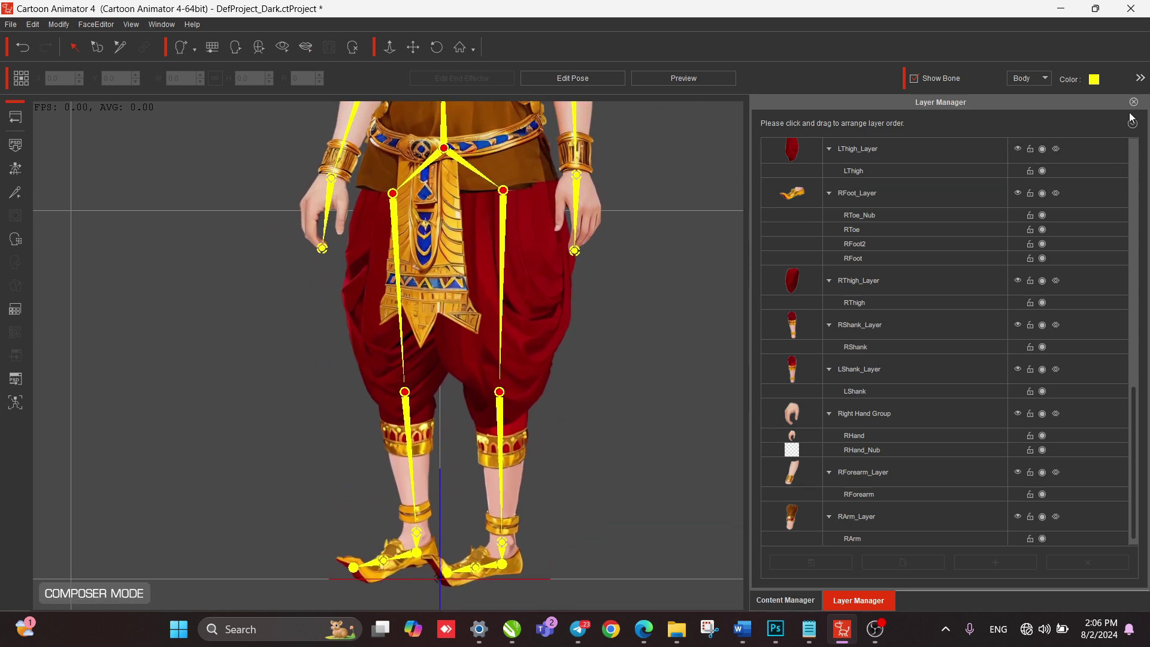
click(15, 117)
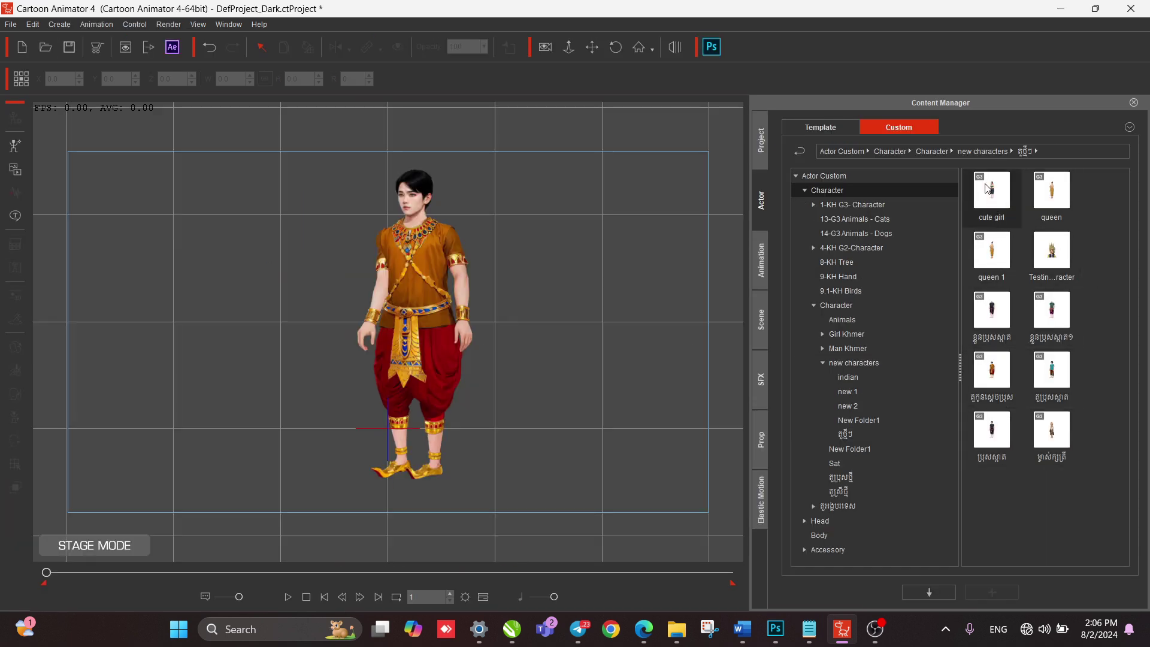
drag(992, 190, 484, 297)
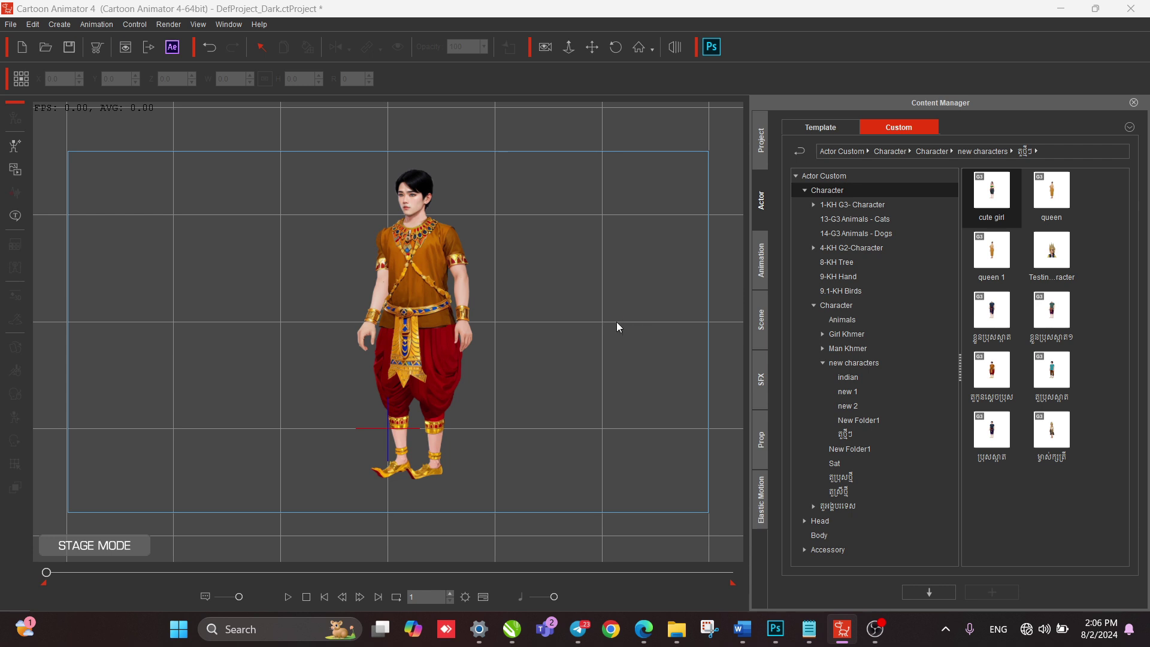
drag(416, 272, 302, 272)
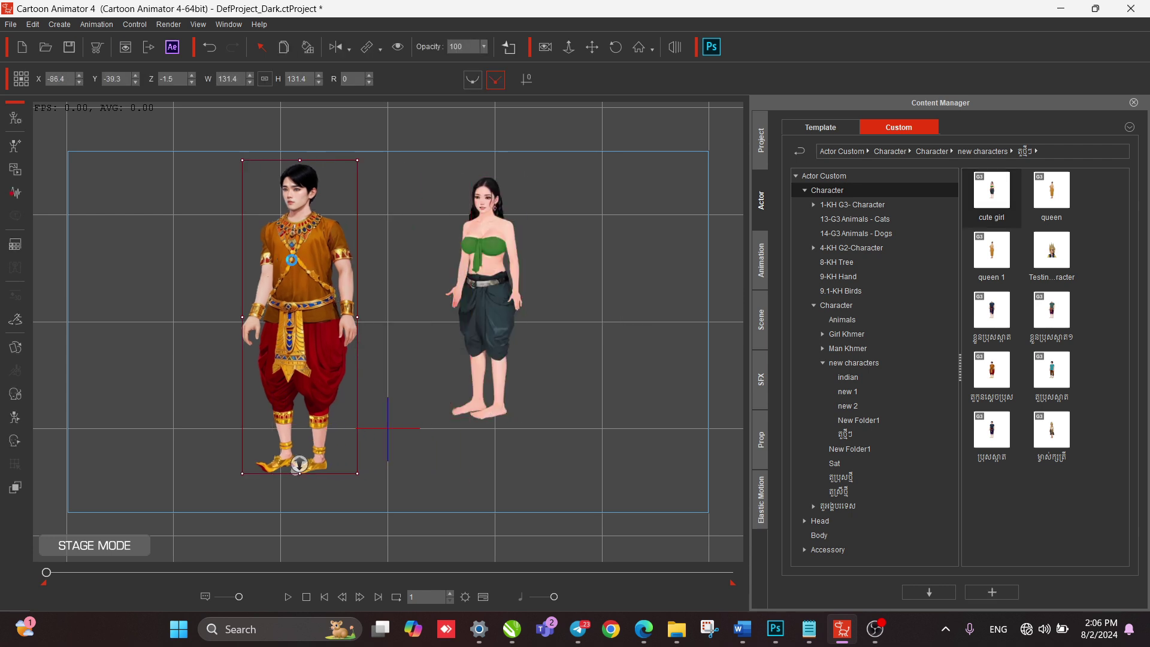
Bend the girl's right arm so the forearm crosses in front of her belly using the 2D Motion Key Editor, and close the editor.
click(472, 289)
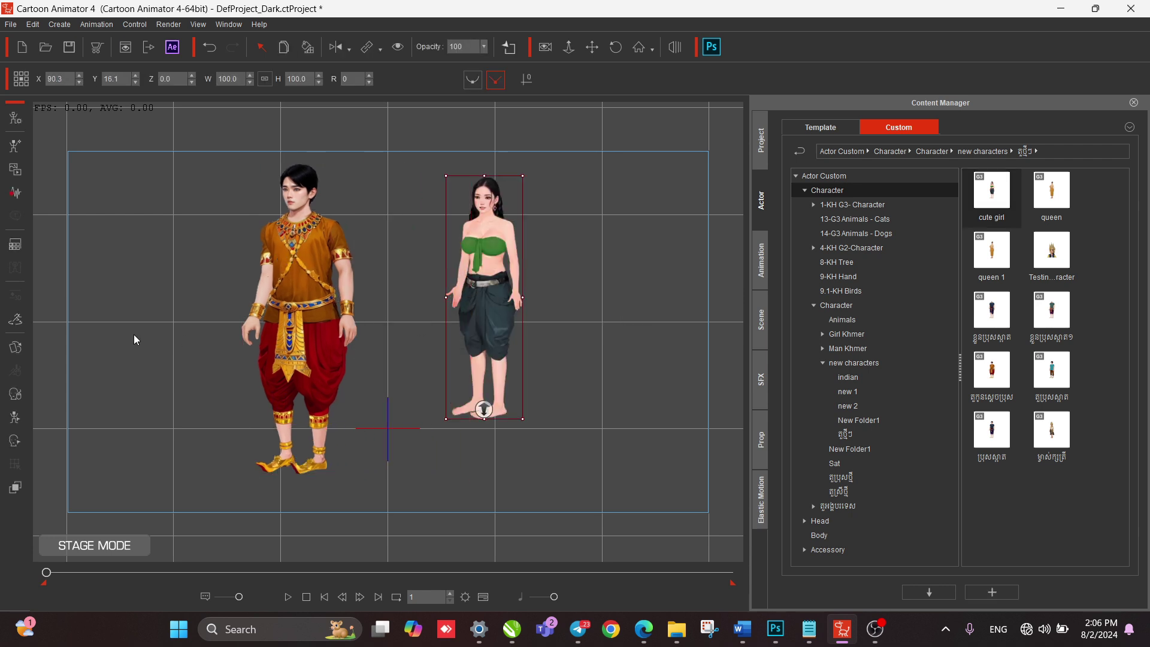
click(15, 419)
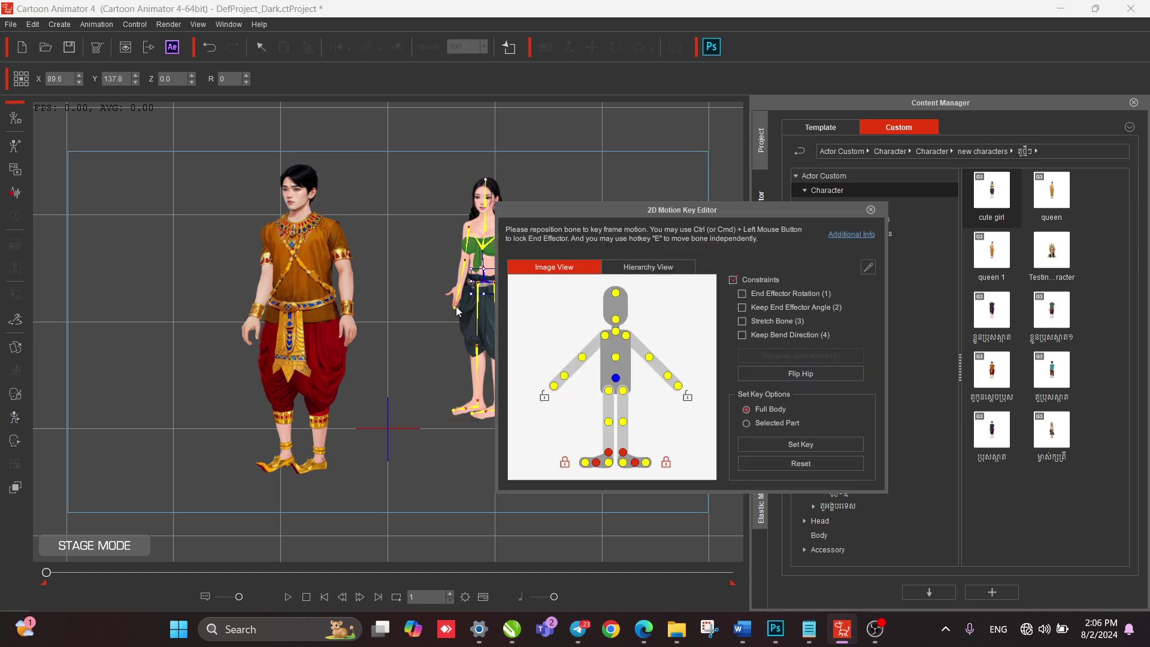
drag(456, 310, 482, 281)
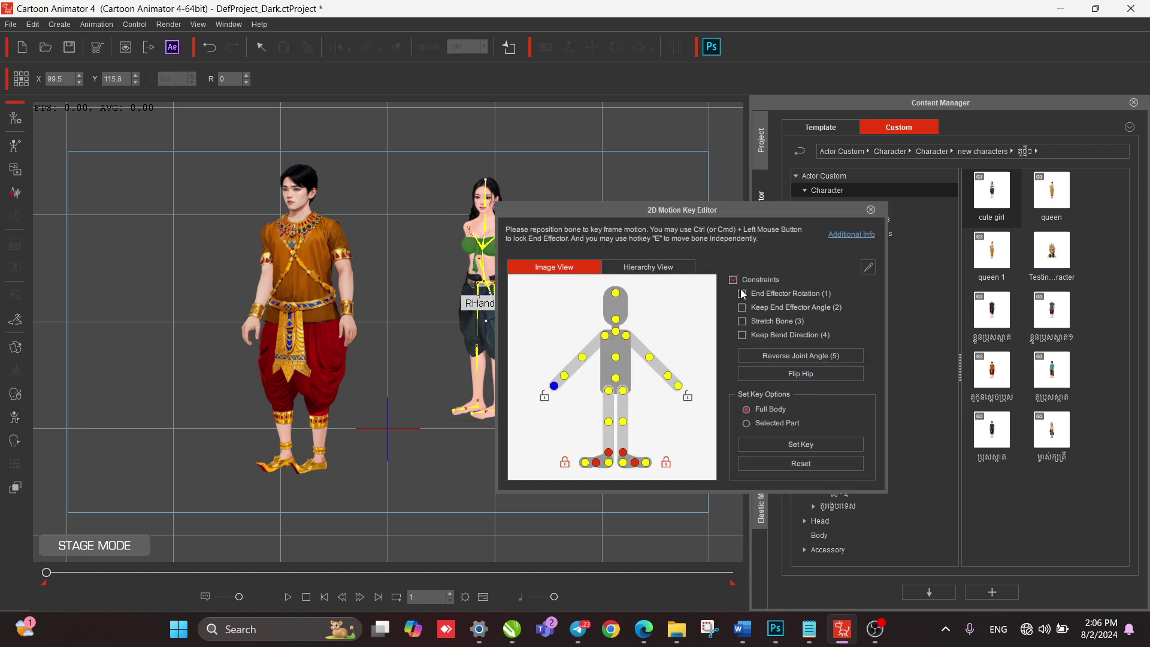
click(870, 210)
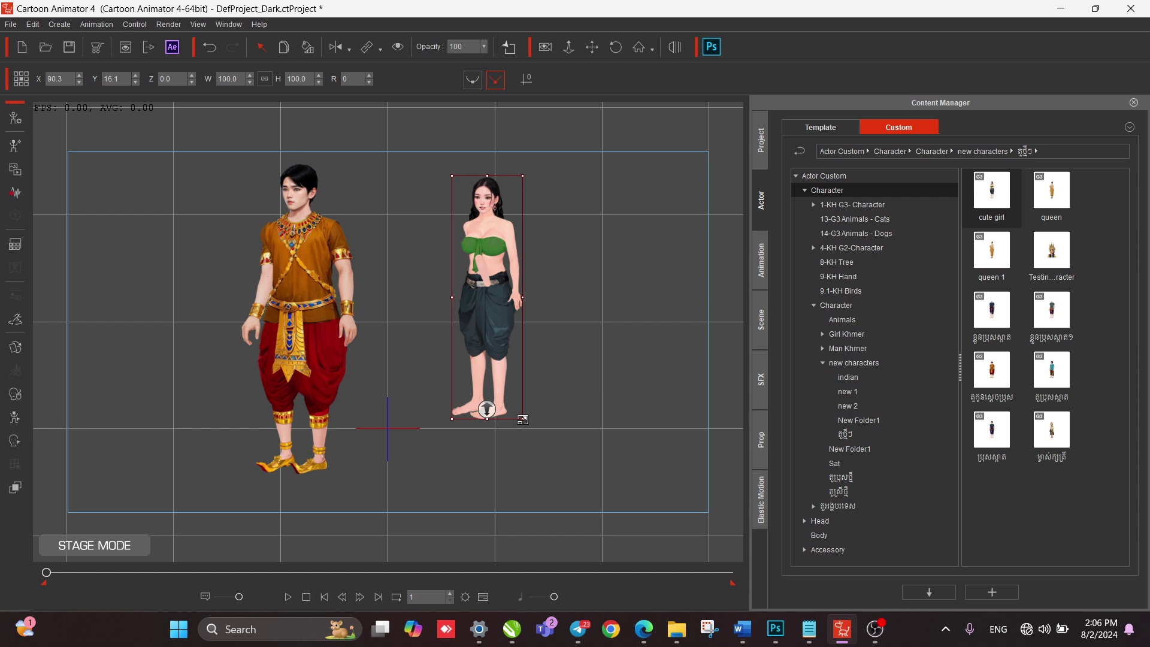
Enlarge the girl to a scale of about 285.7 and reposition her so her upper body fills the camera frame.
drag(523, 419, 578, 146)
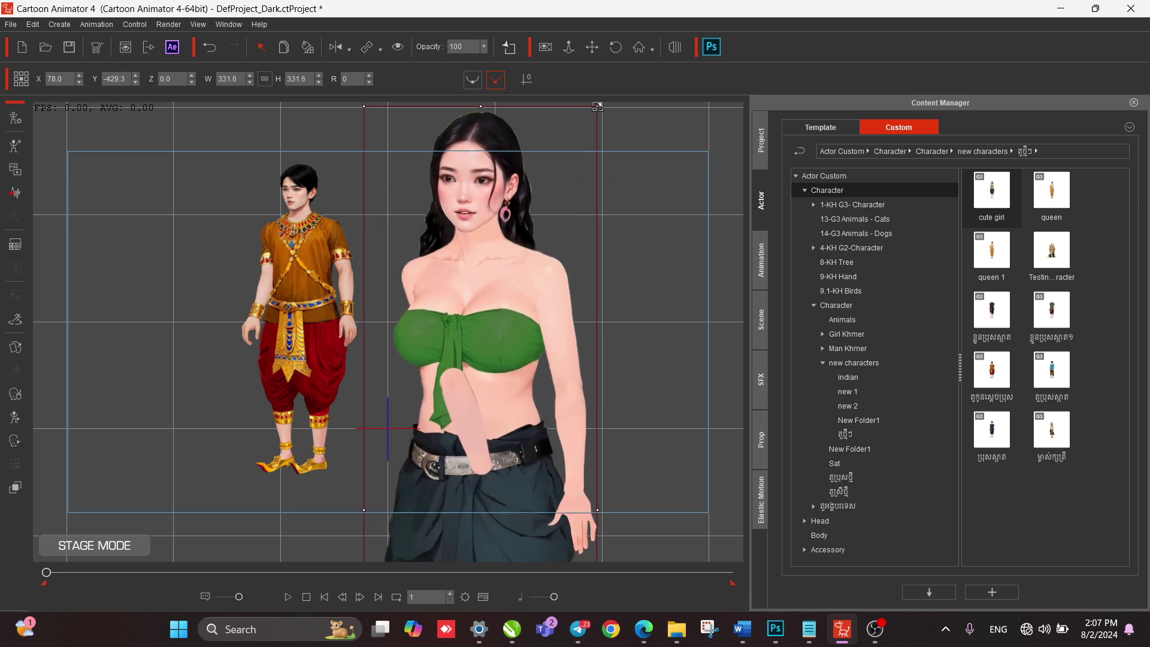
drag(597, 106, 571, 192)
drag(508, 347, 508, 260)
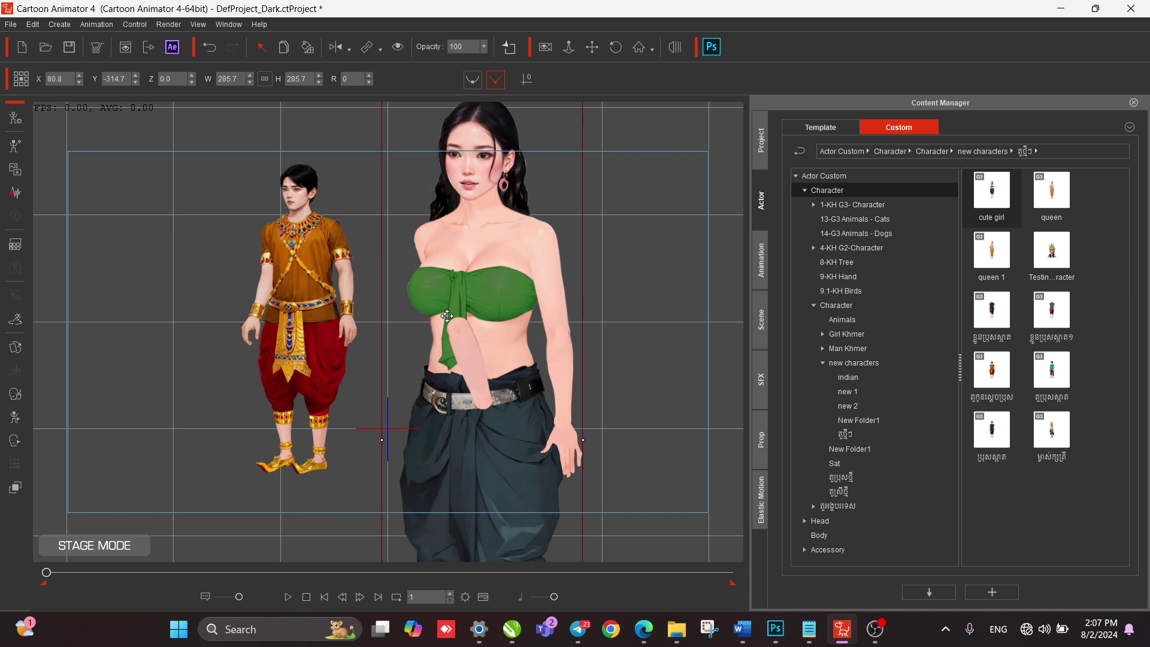
Open the girl in Composer mode, close the Scene Manager and select her right forearm.
click(12, 119)
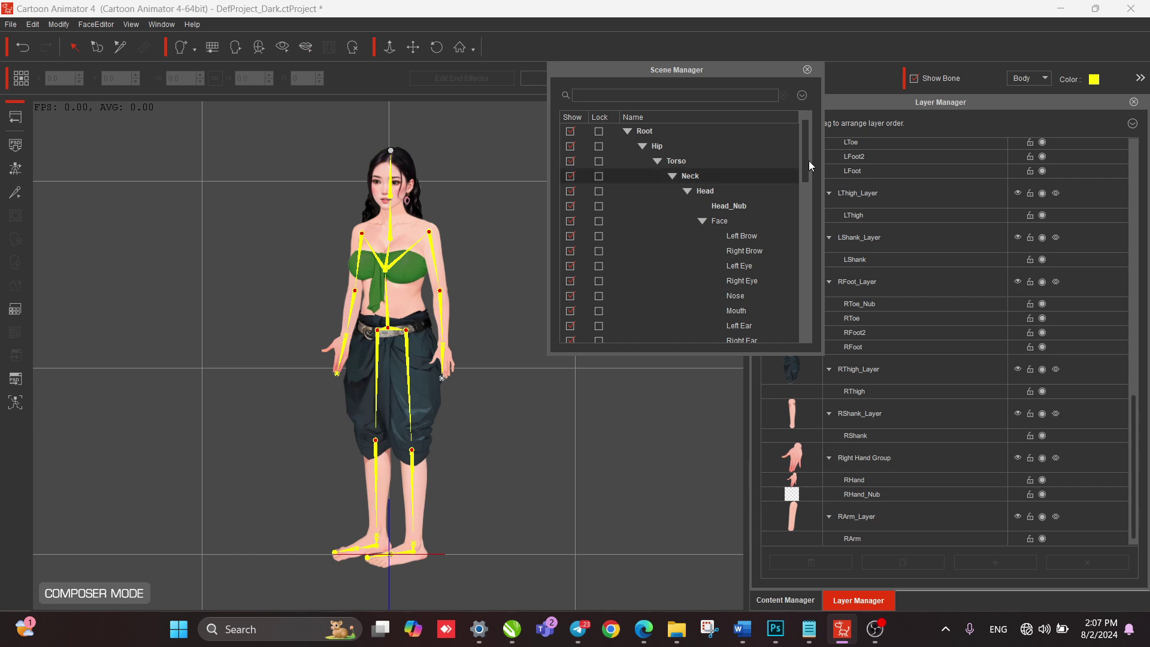
click(806, 70)
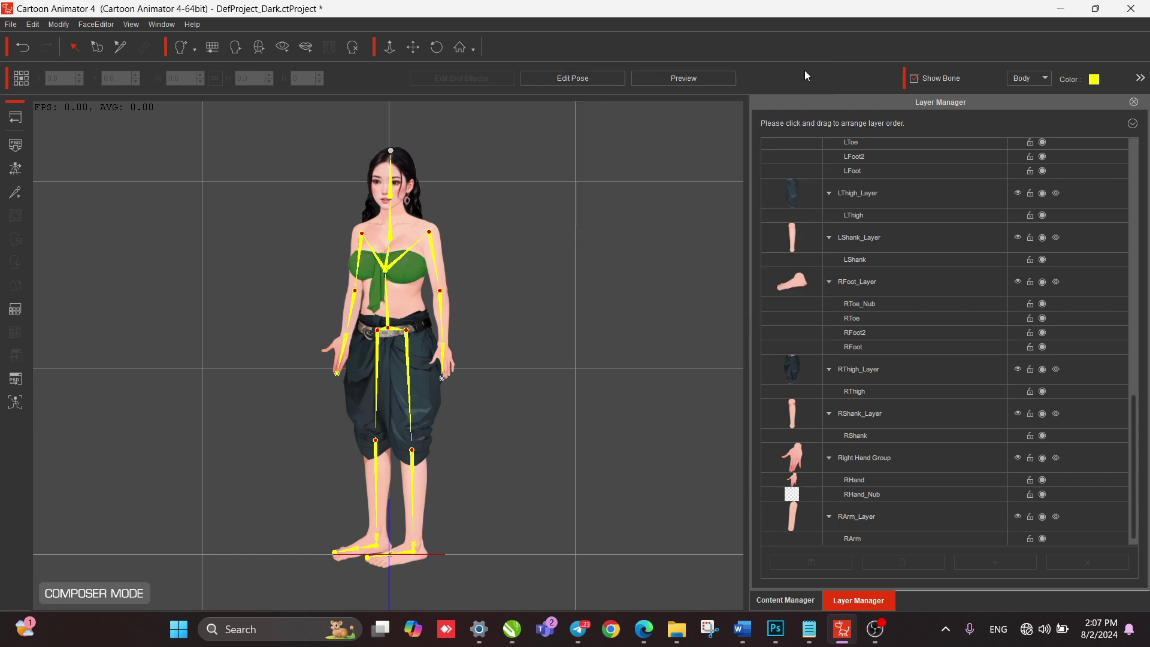
click(351, 310)
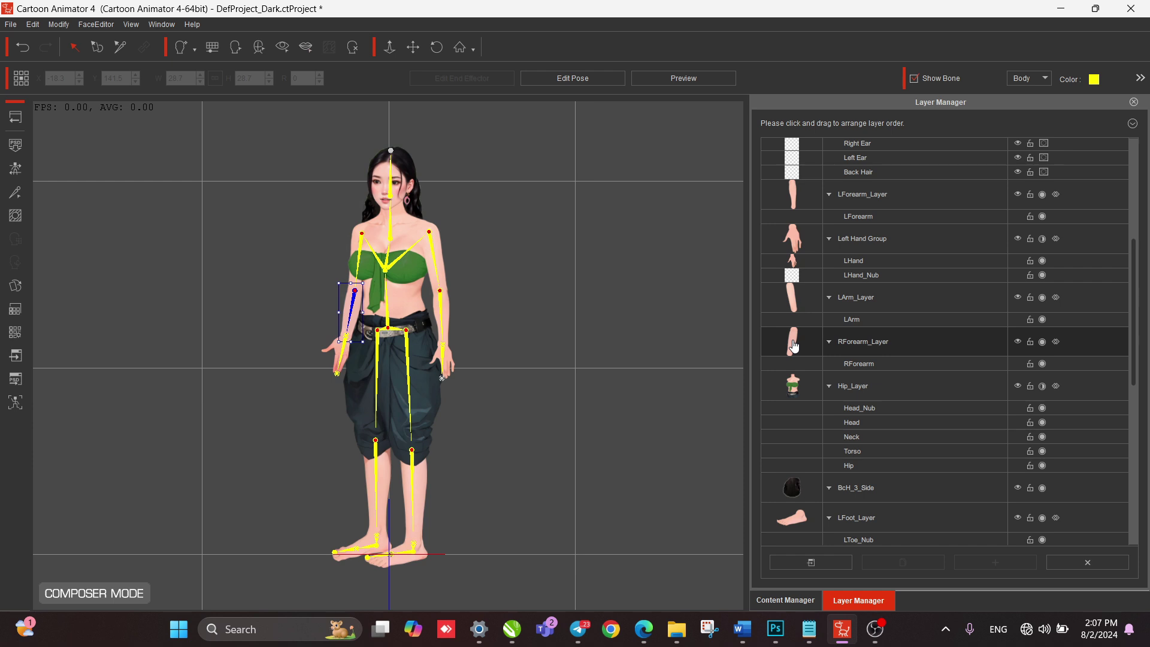
Reorder the girl's layers so RForearm_Layer sits directly below the Hip_Layer group, placing the forearm behind the torso.
scroll(795, 350, down, 3)
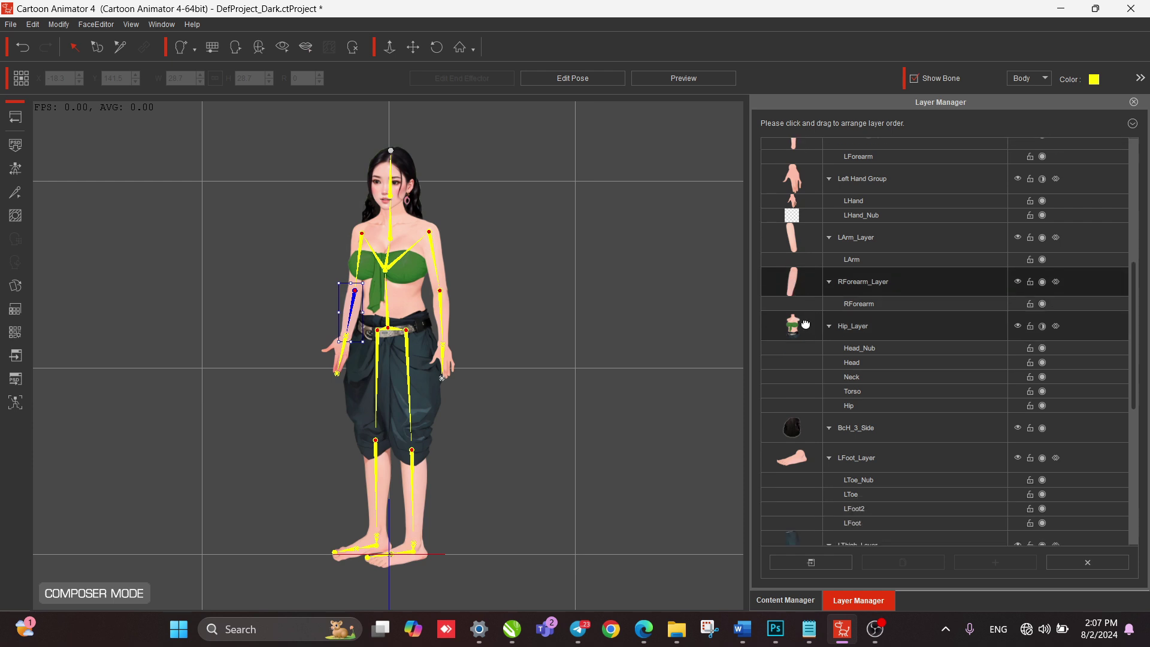
scroll(804, 316, down, 3)
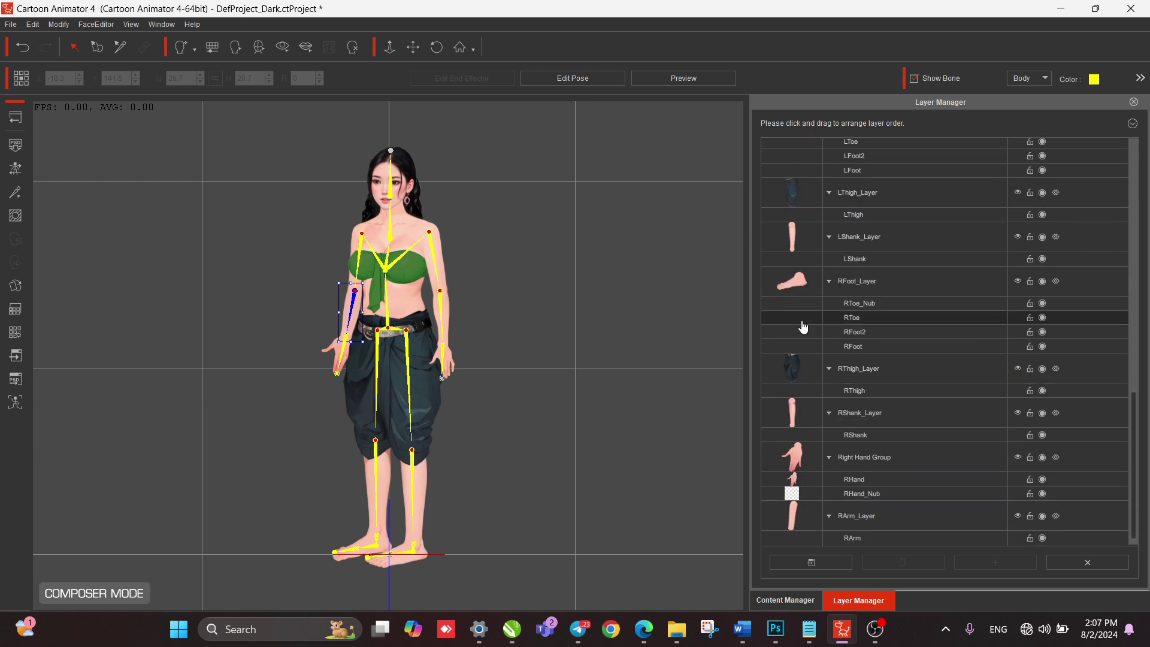
scroll(803, 323, up, 2)
scroll(801, 322, up, 10)
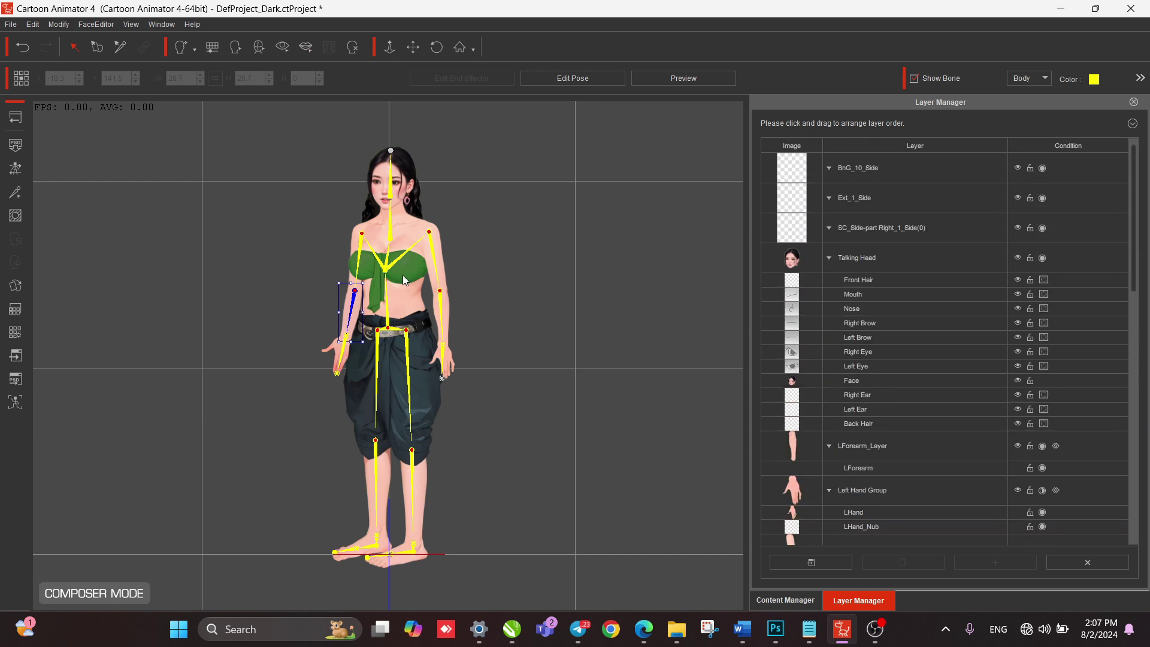
click(410, 291)
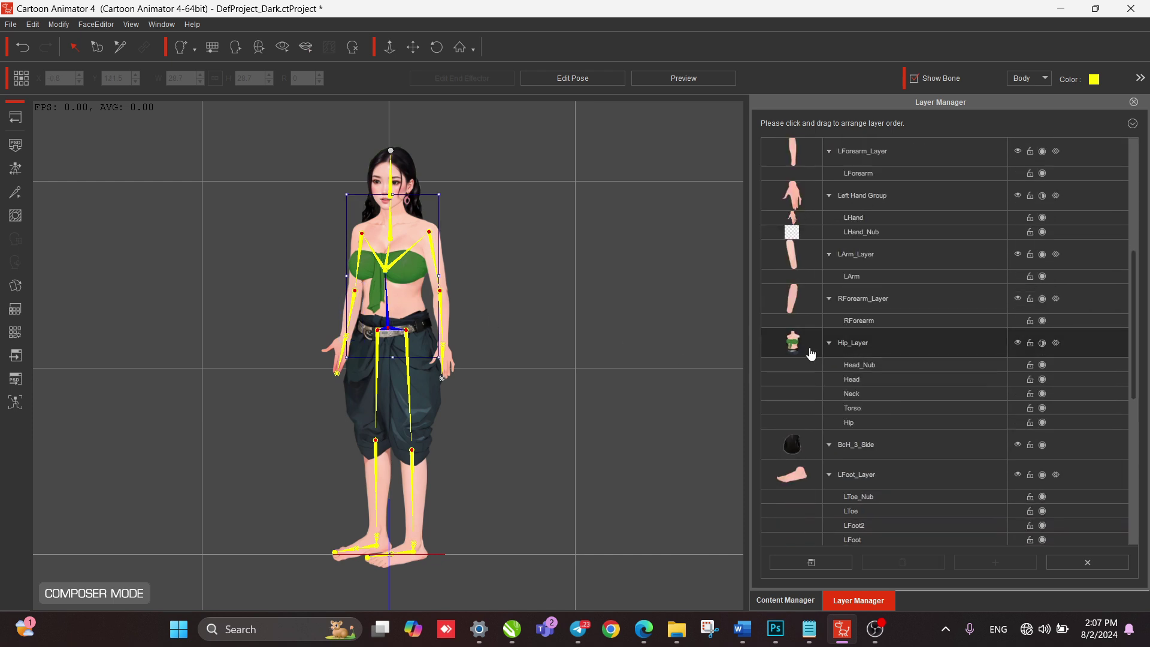
click(353, 311)
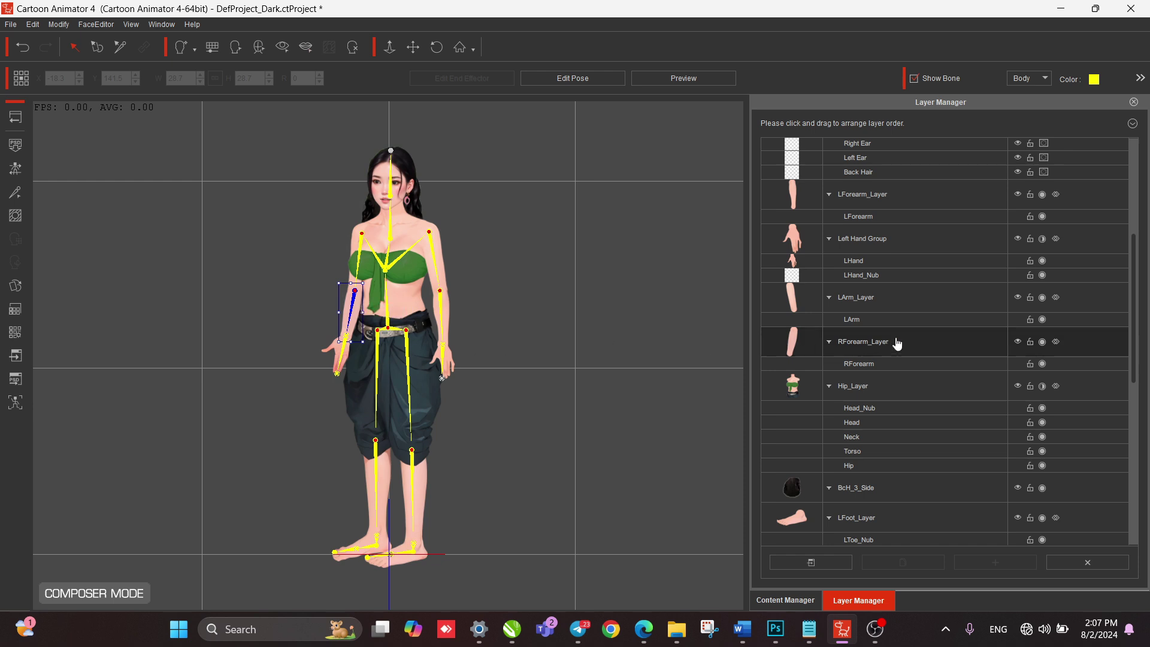
drag(891, 338, 817, 408)
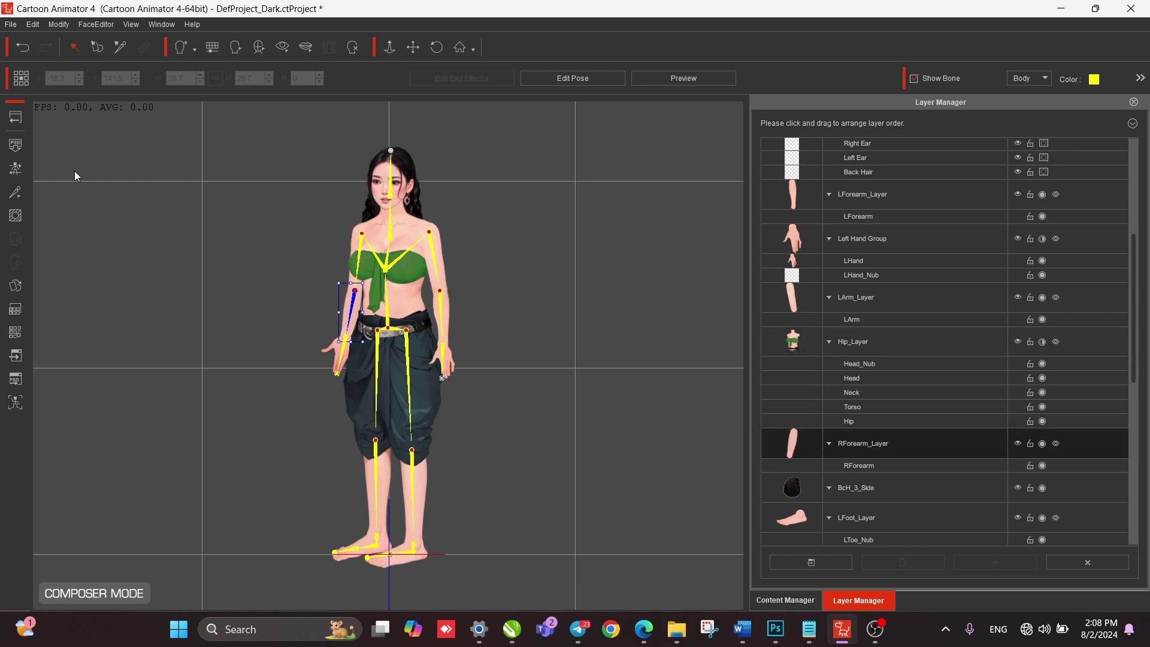
Return to Stage mode and shift the enlarged girl to about X 100.9, Y -316.4.
click(15, 118)
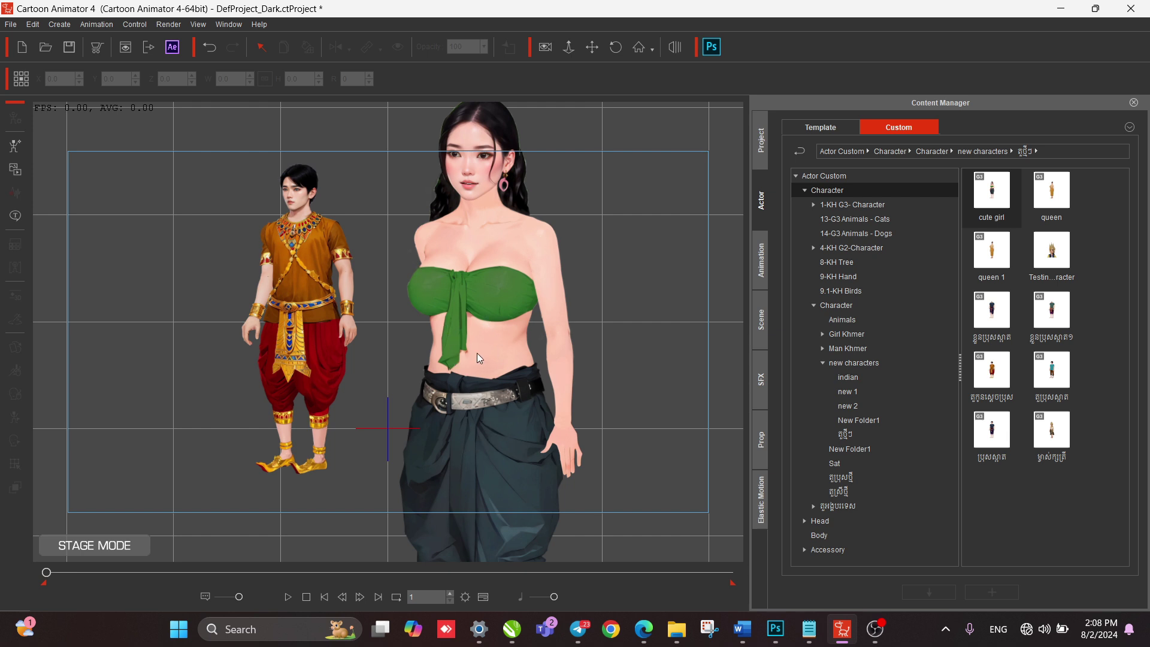
drag(477, 354, 511, 261)
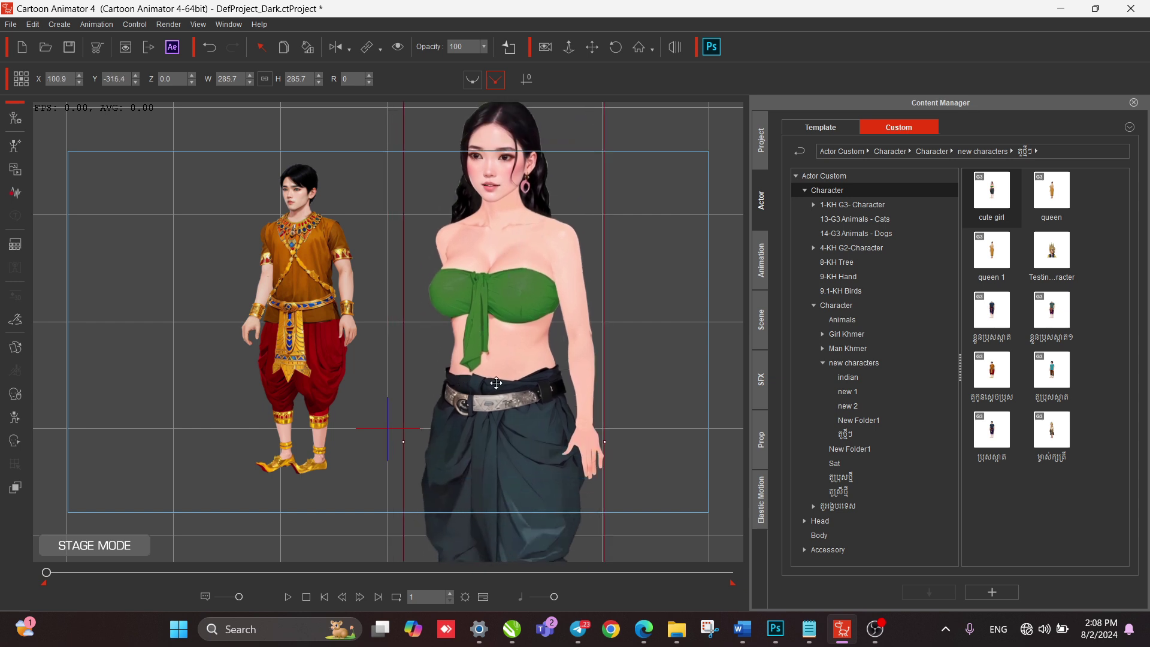
Delete the girl from the stage and move the male character back to the centre at about X -3, Y -54.
right_click(500, 292)
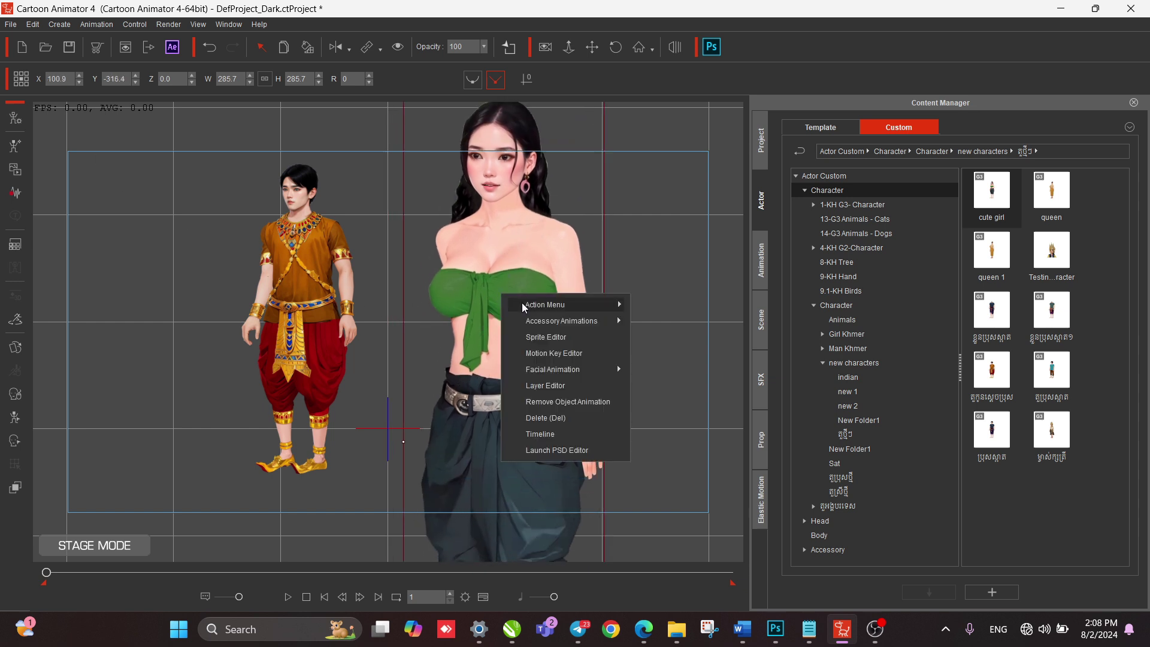
click(545, 417)
drag(343, 336, 446, 350)
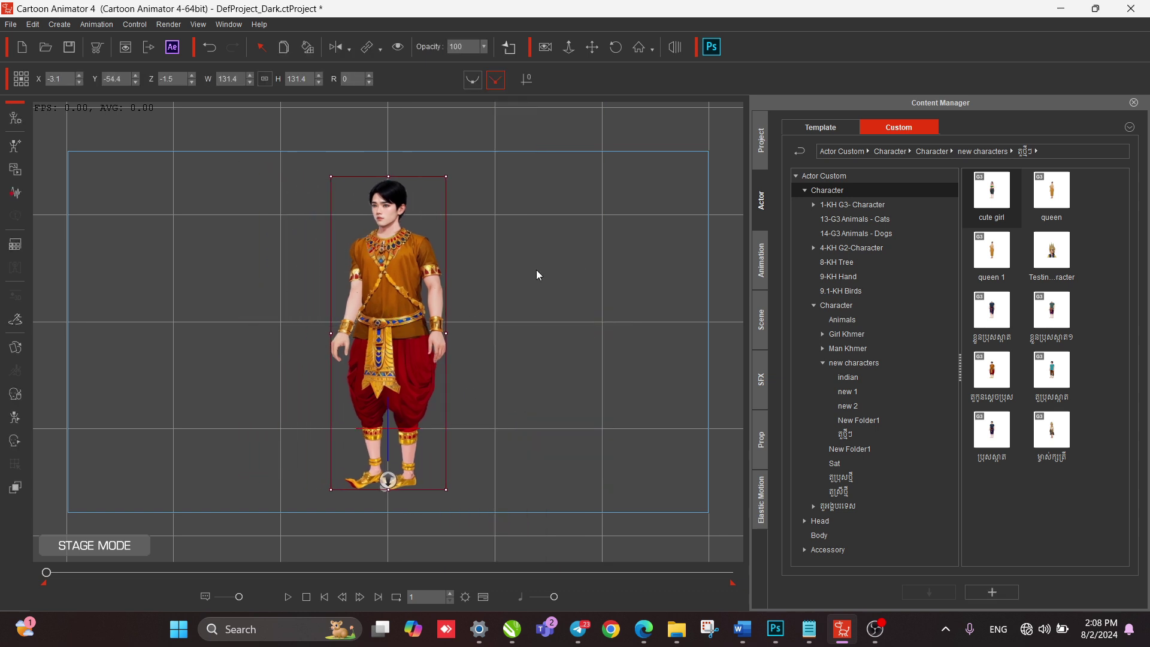
Open the male character in Composer mode and close the Scene Manager.
click(536, 275)
click(378, 274)
click(15, 118)
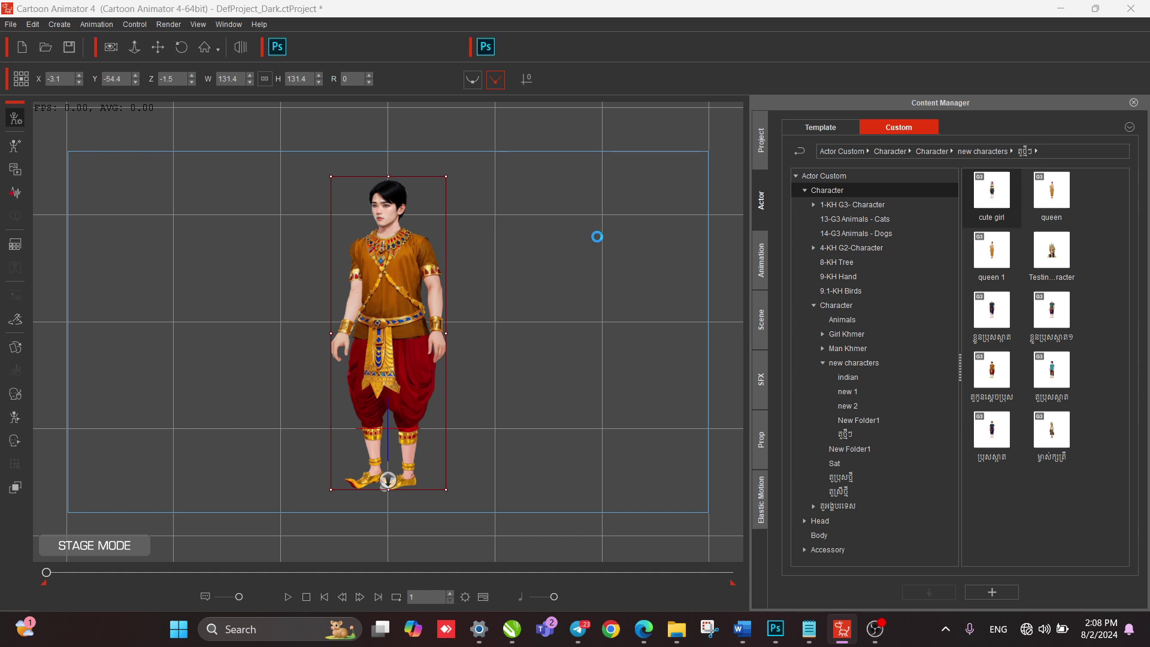
click(807, 70)
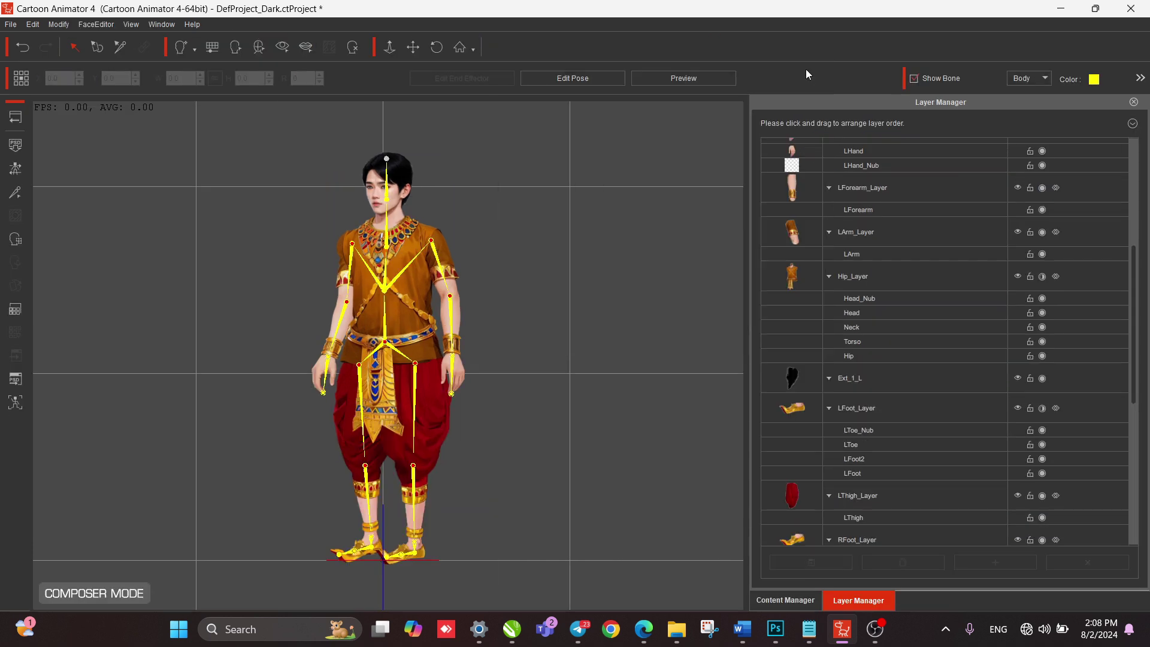
Examine the male character's complete layer order in the Layer Manager, from the head layers down to the right arm.
scroll(892, 389, up, 3)
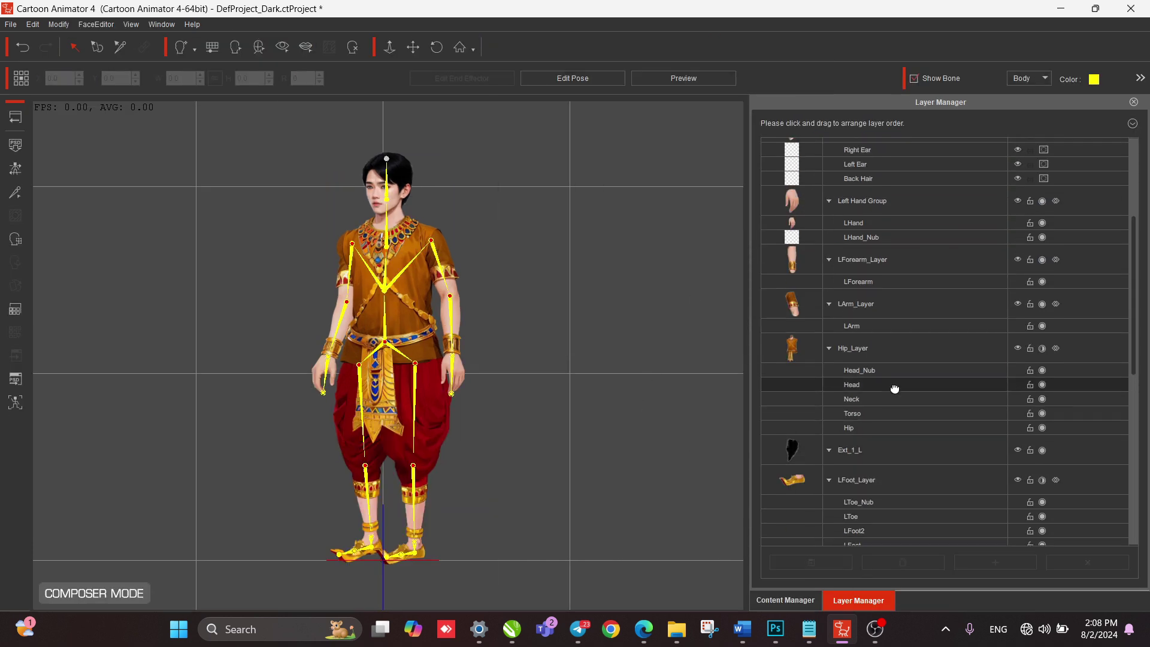
scroll(892, 389, up, 3)
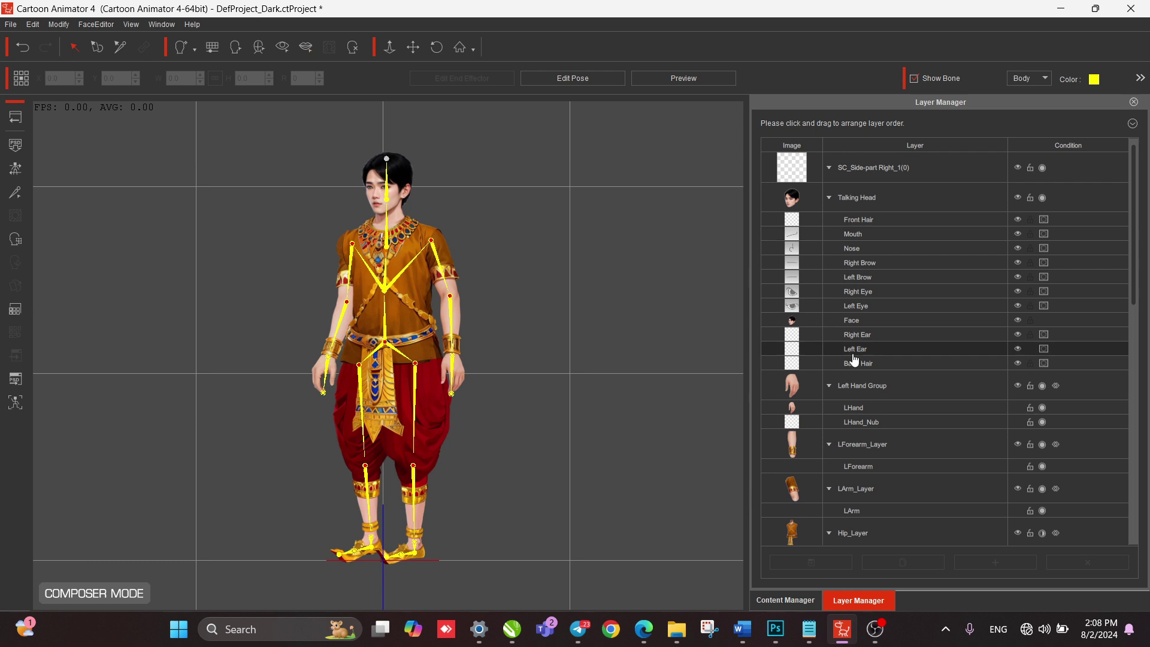
scroll(824, 440, down, 5)
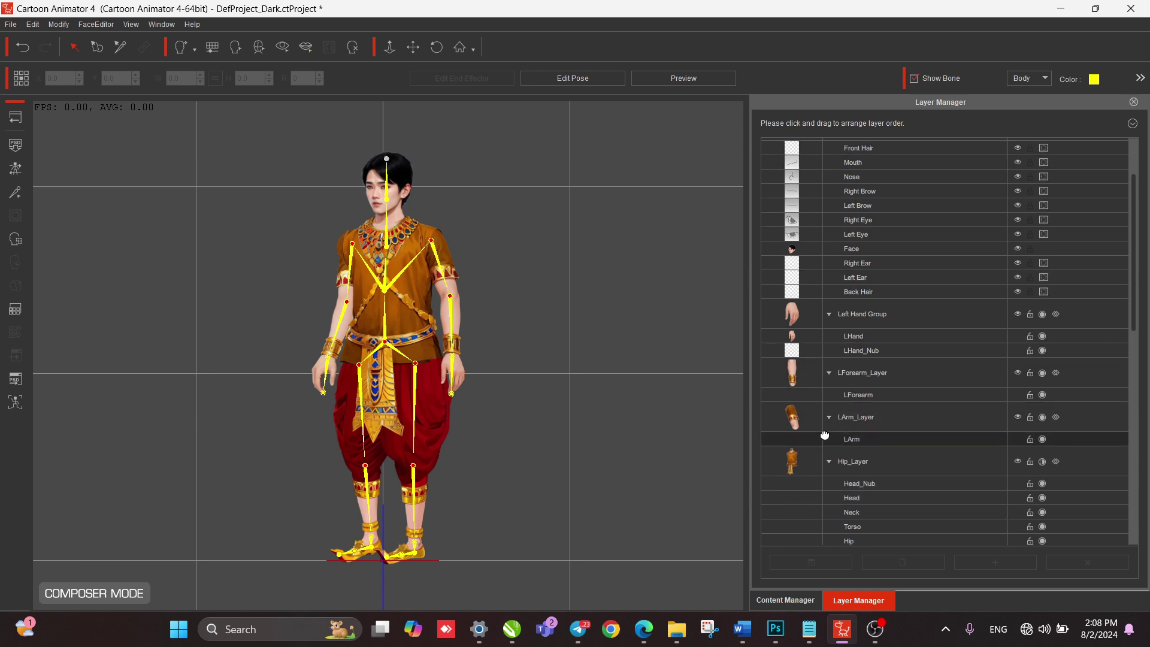
scroll(824, 437, down, 1)
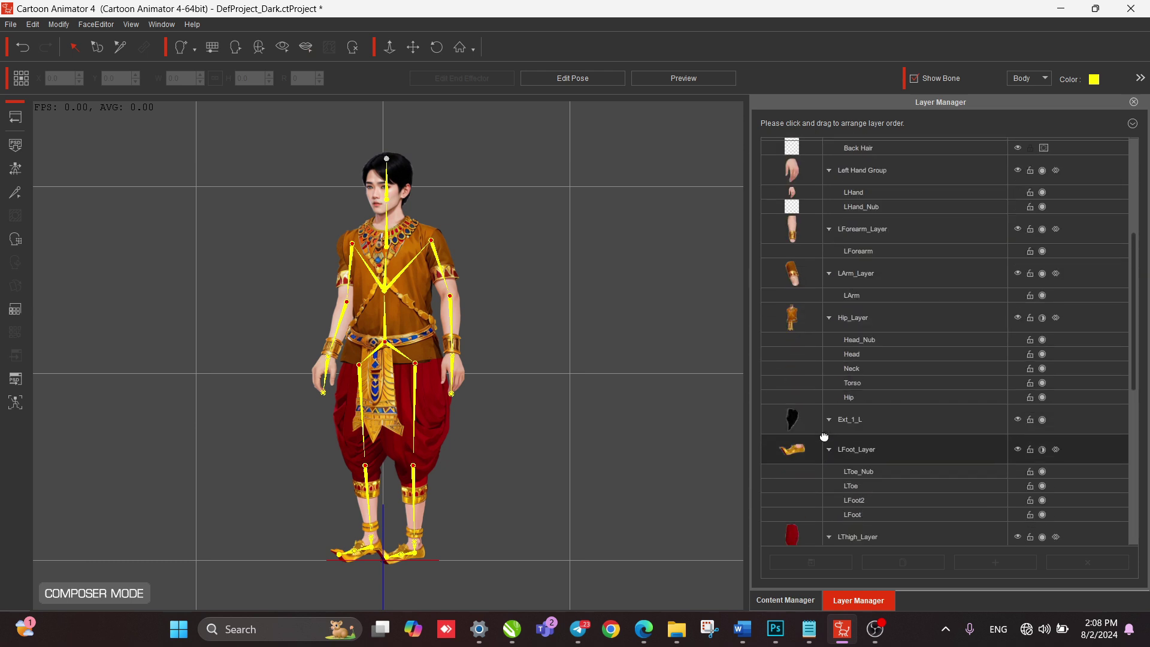
scroll(827, 434, down, 7)
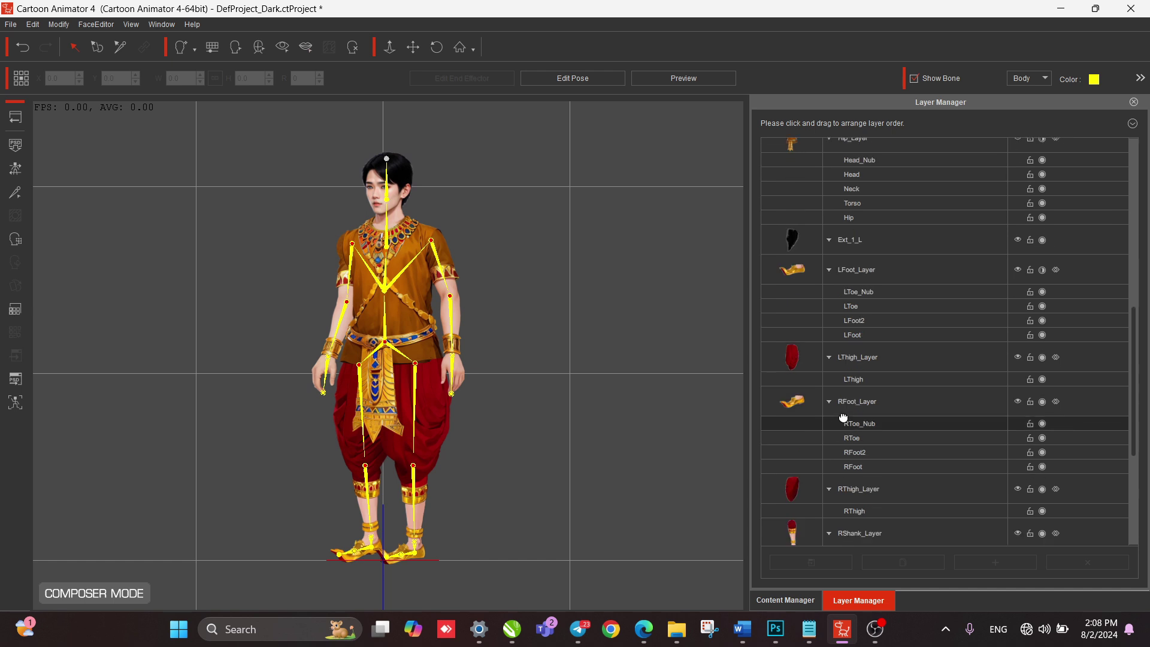
scroll(843, 416, down, 2)
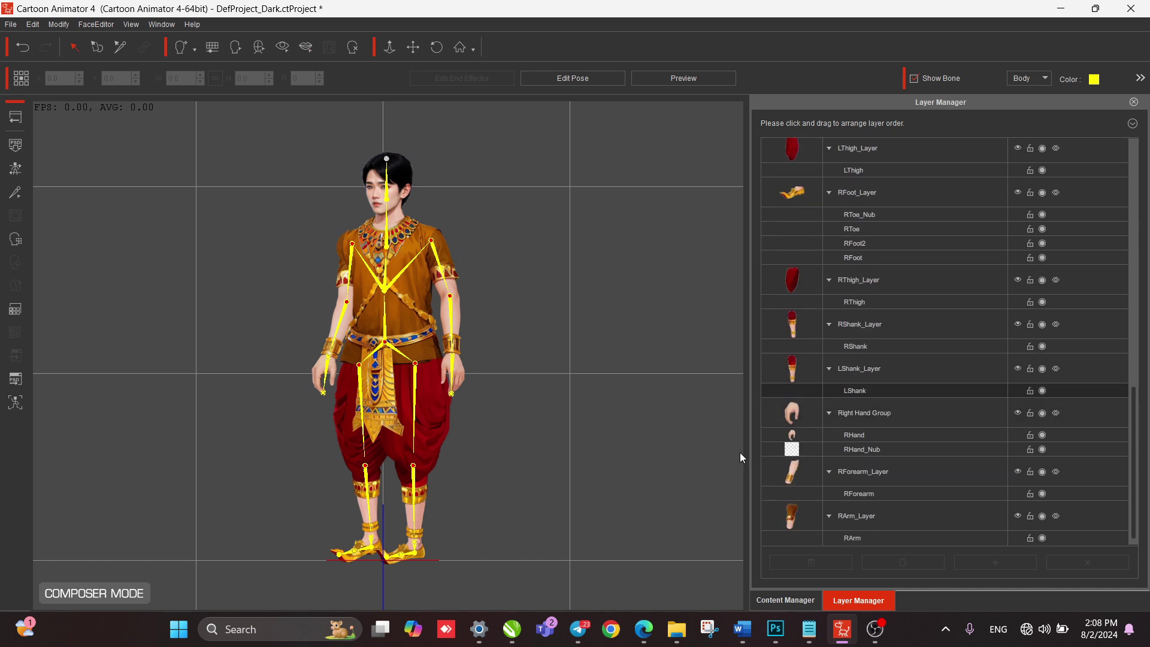
Expand the Character and _G3 360 folders of the actor templates in the Content Manager.
click(786, 600)
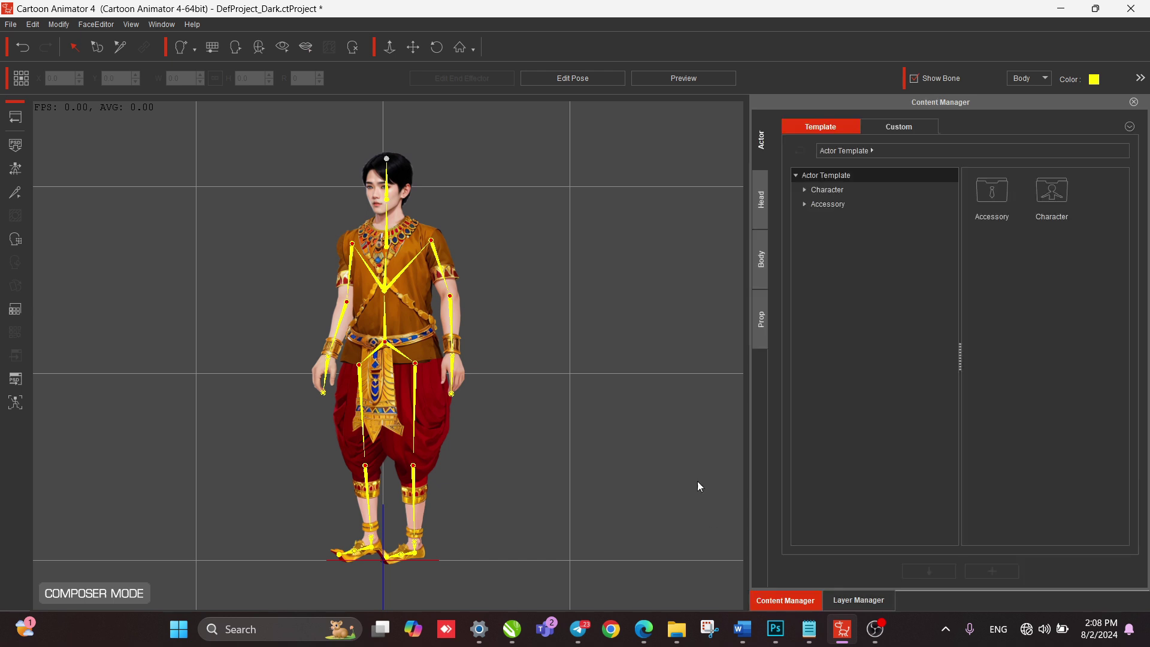
click(803, 190)
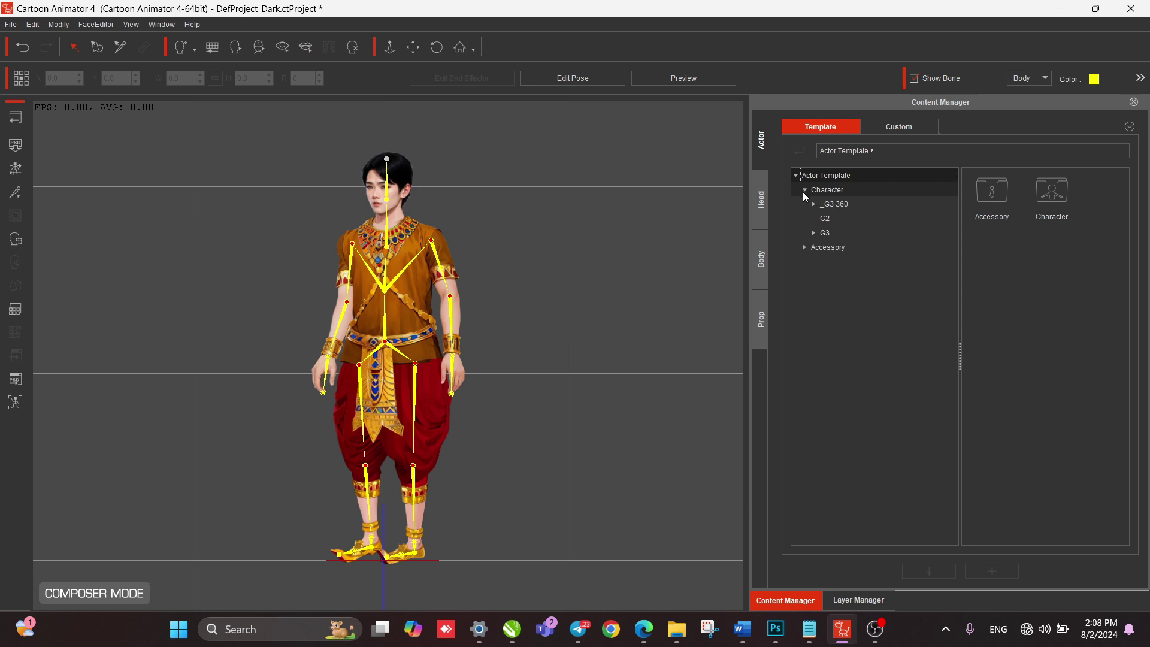
click(814, 203)
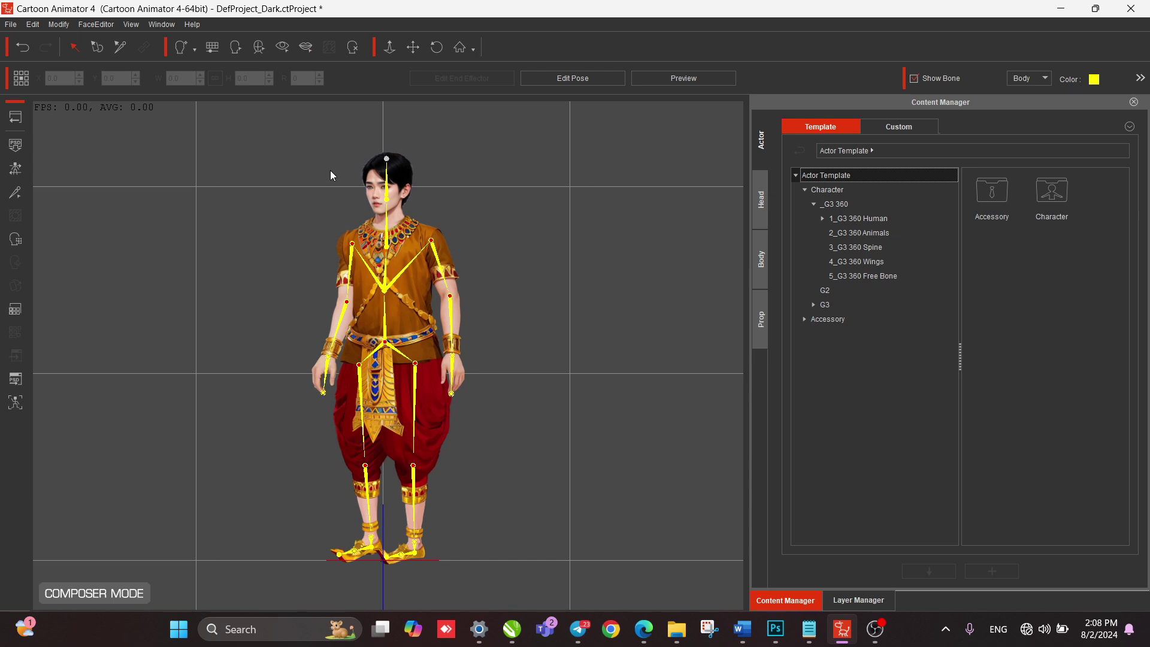
Browse the prop templates in the Content Manager, including the Fashion, Animal, Biz Objects and 03_G3 Beach Scene folders.
click(763, 325)
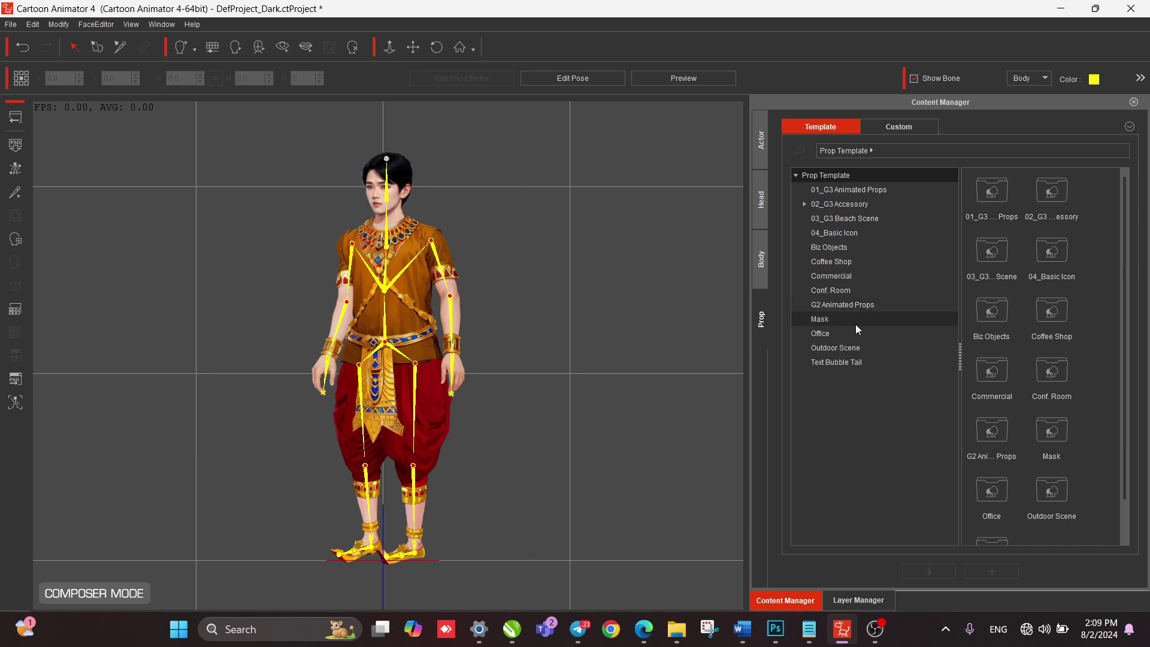
drag(815, 189, 803, 200)
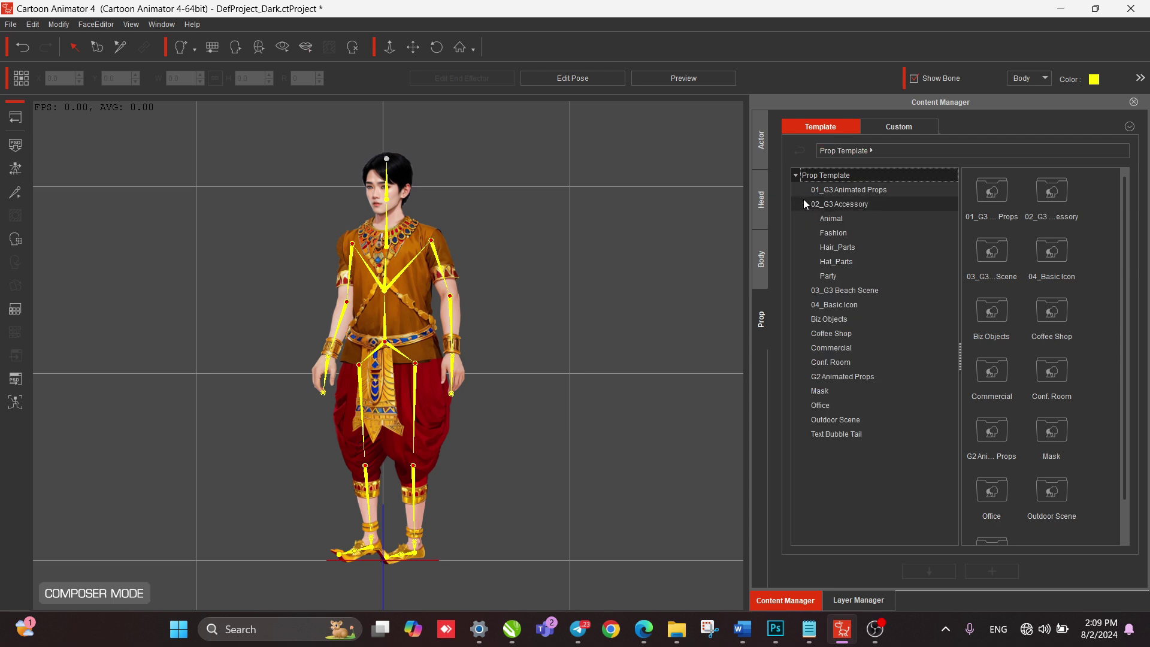
click(829, 233)
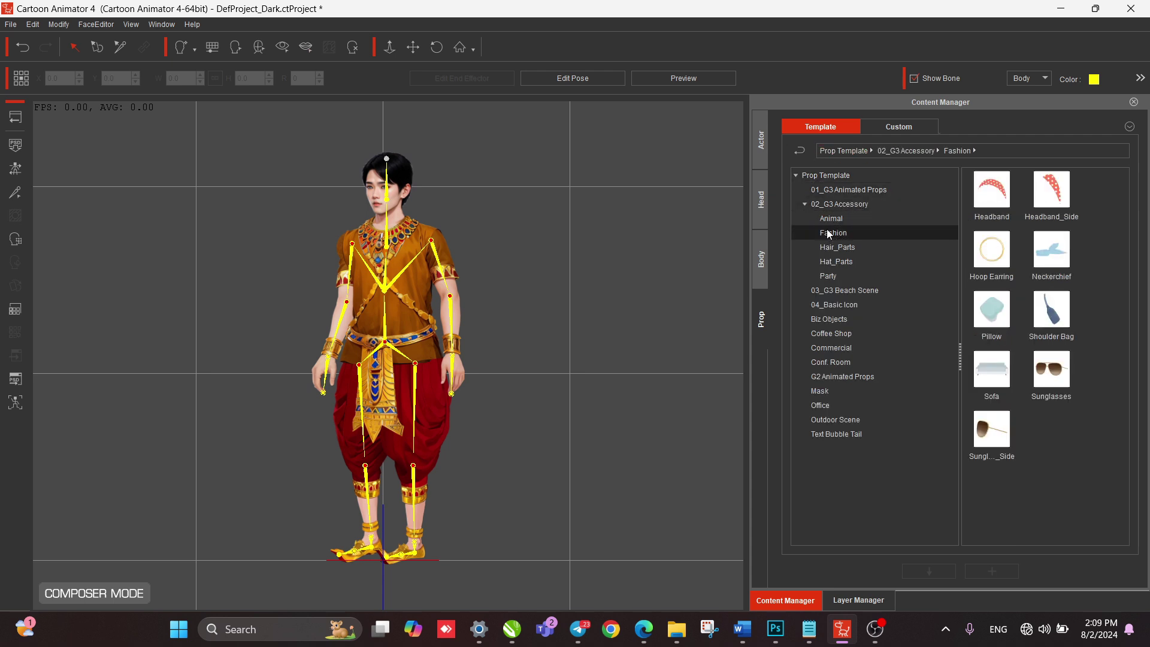
click(829, 223)
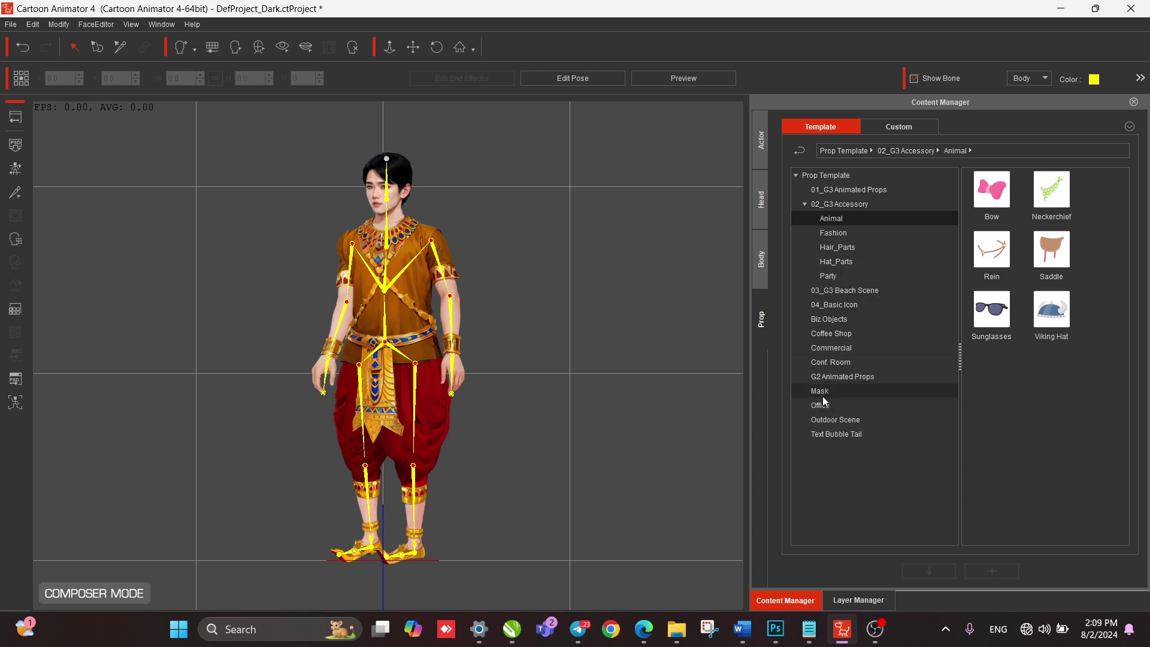
click(828, 334)
click(828, 319)
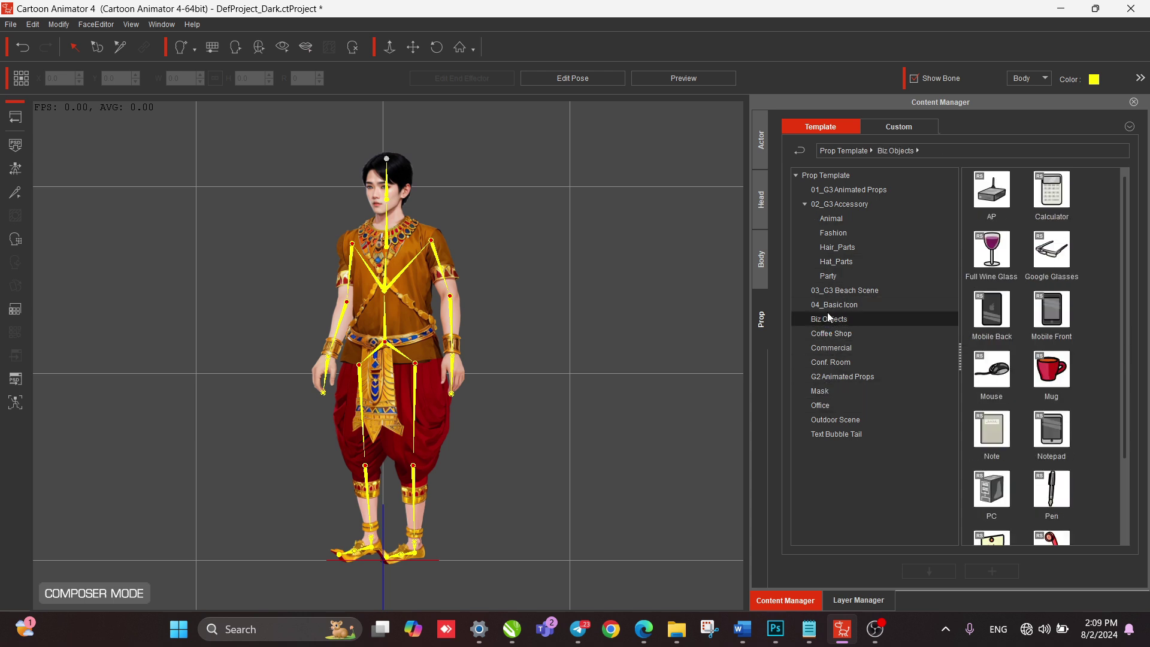
click(832, 305)
click(832, 290)
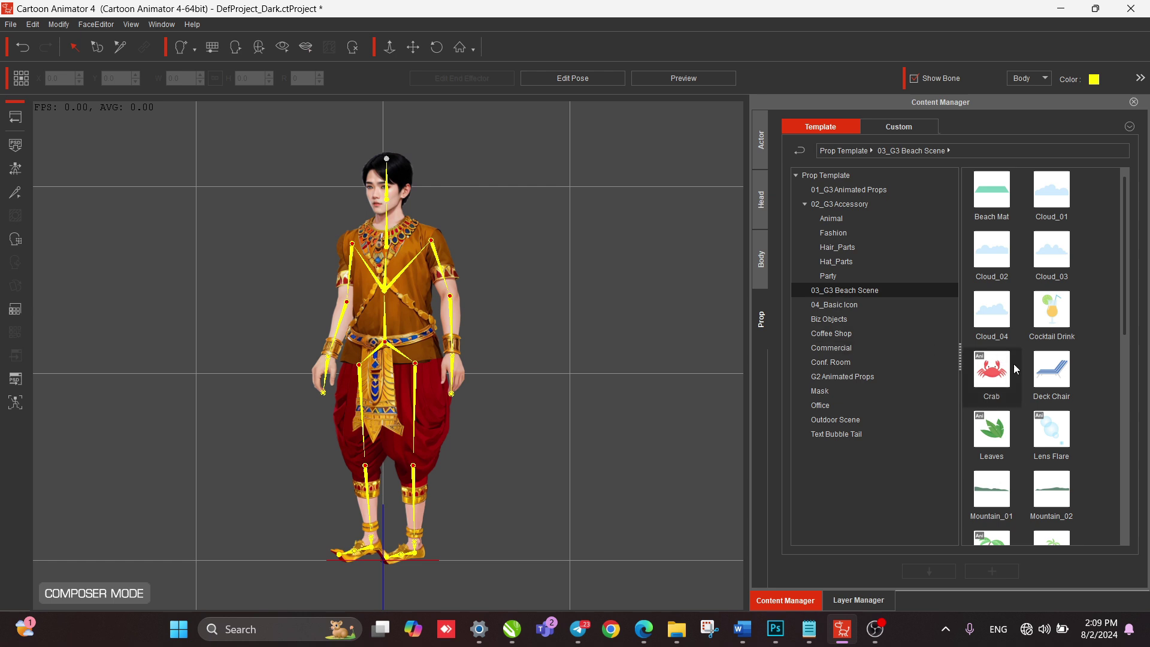
scroll(1016, 370, down, 5)
click(805, 205)
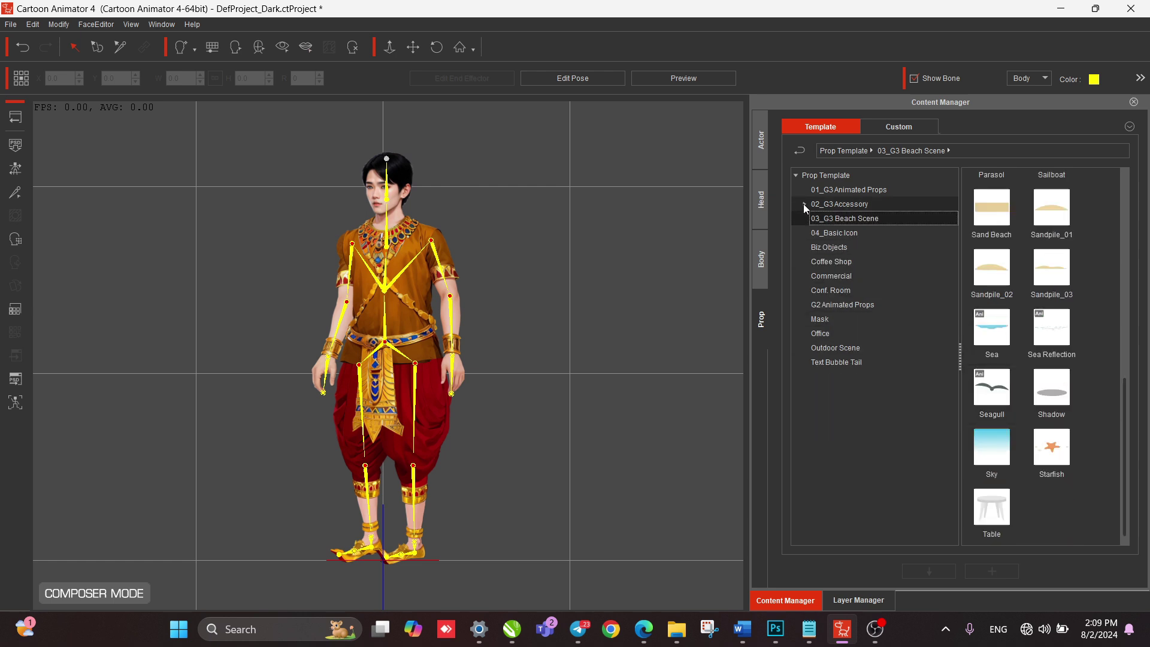
Add the Sunglasses prop from the Fashion folder of 02_G3 Accessory to the male character's head.
click(804, 204)
click(834, 232)
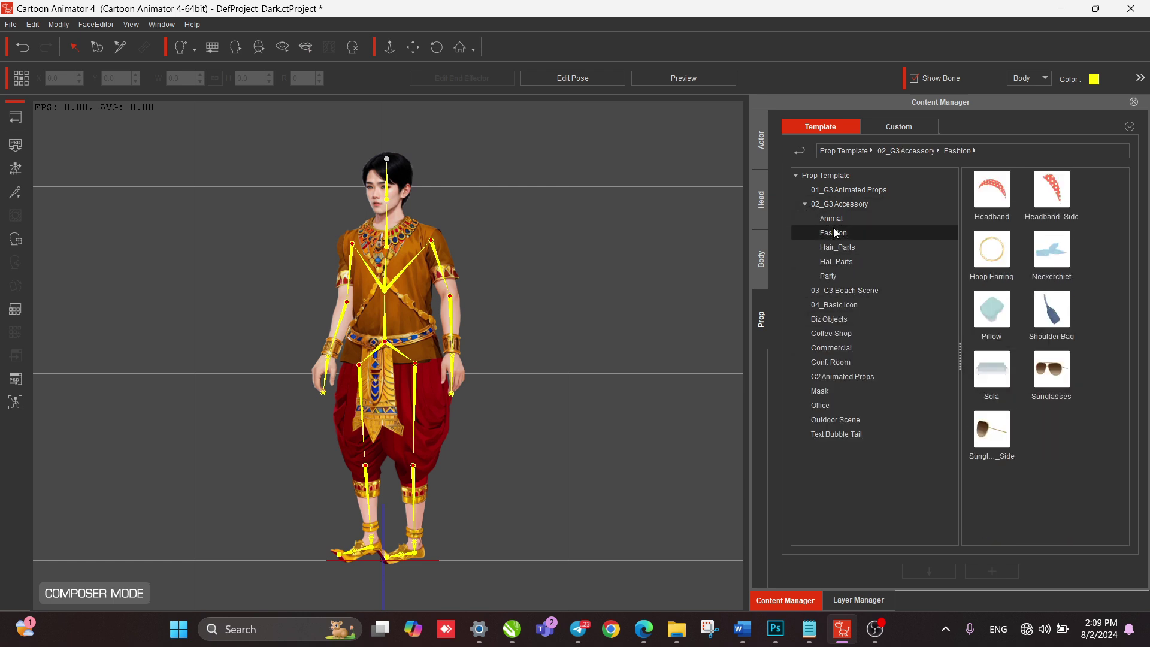
click(836, 243)
click(838, 233)
drag(1052, 382, 386, 182)
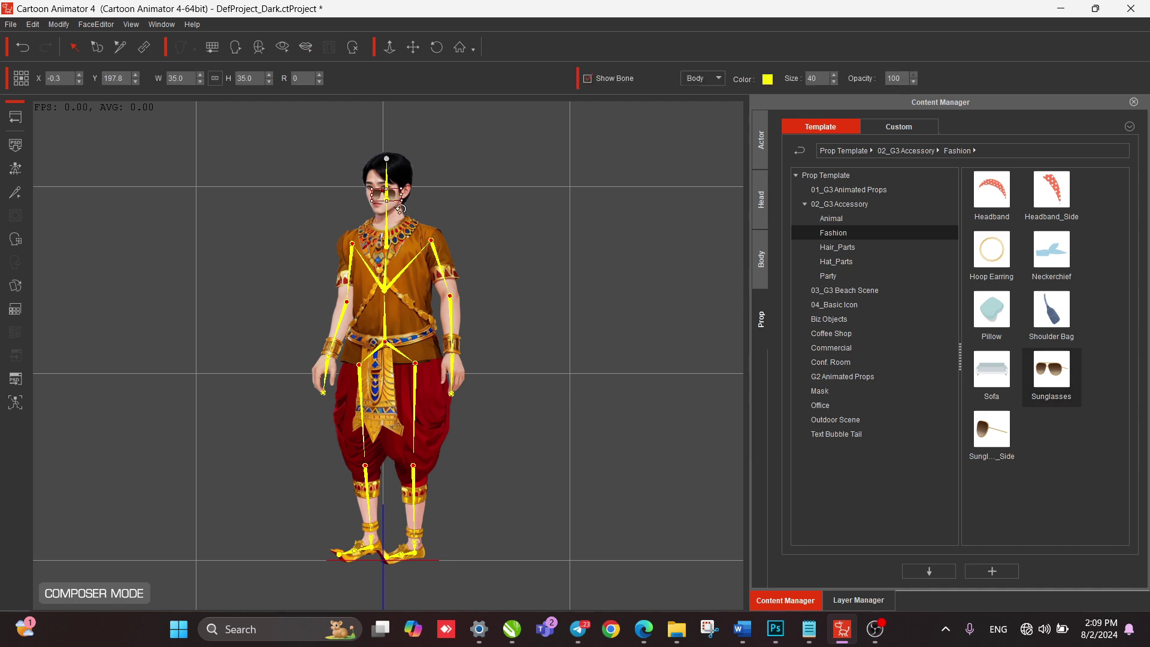
Fit the sunglasses over the character's eyes, scaled to about 44.9, rotated to 356 and placed at about X -5.3, Y 202.2.
scroll(386, 195, up, 5)
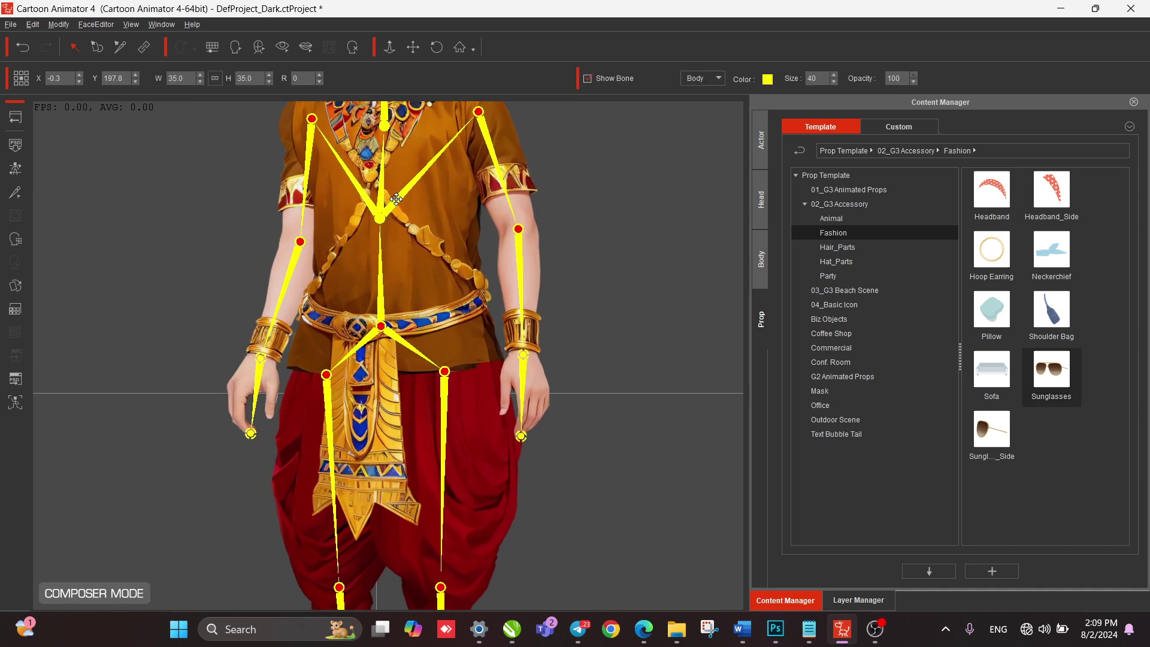
scroll(388, 356, up, 3)
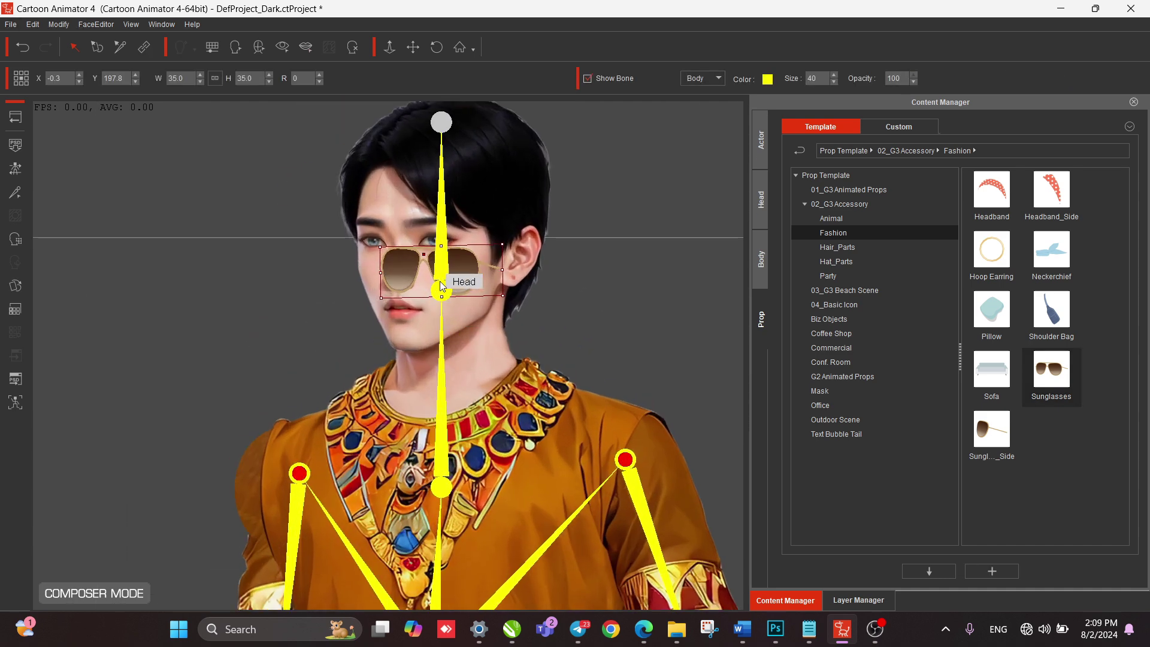
drag(473, 264, 426, 245)
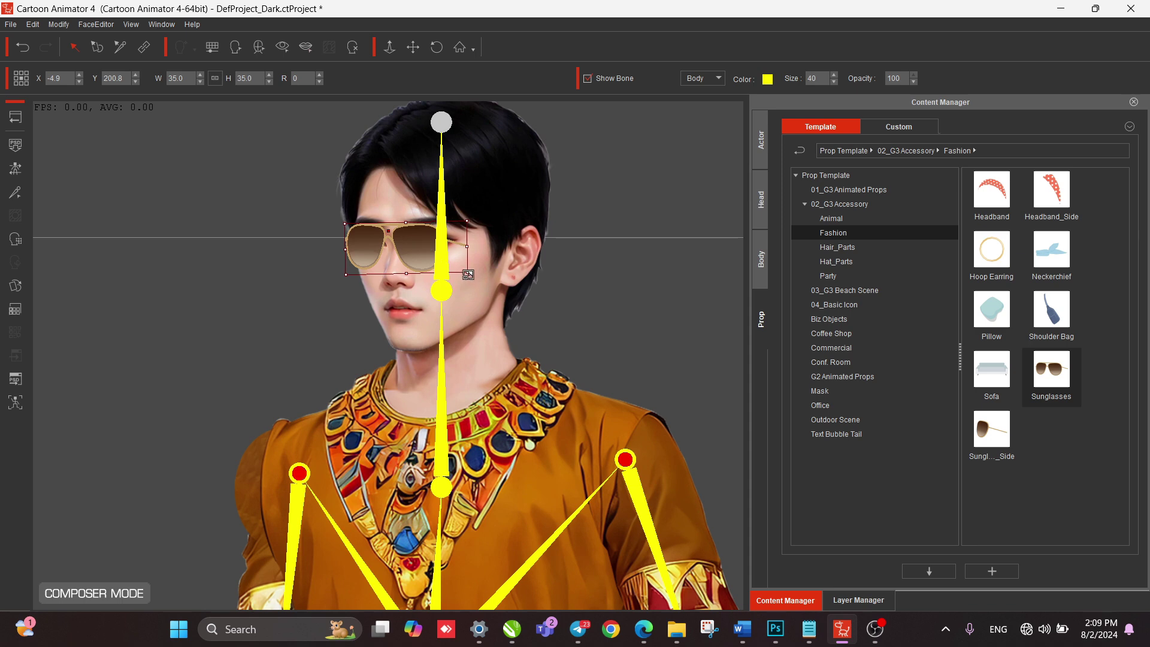
drag(469, 276, 503, 277)
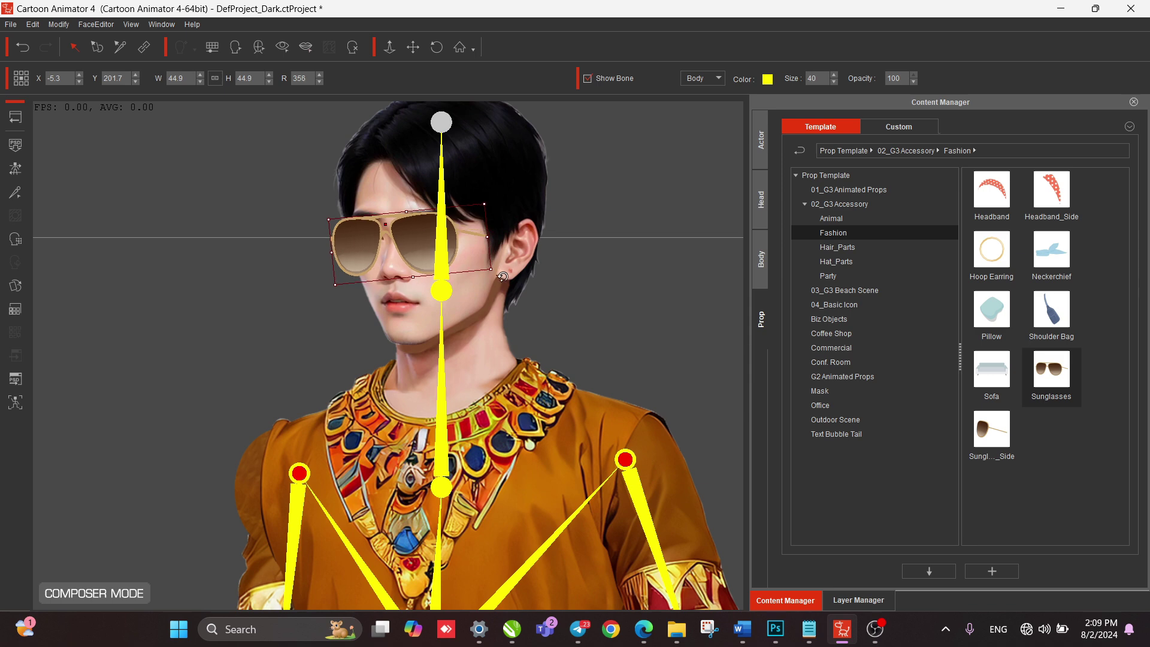
drag(454, 232, 454, 233)
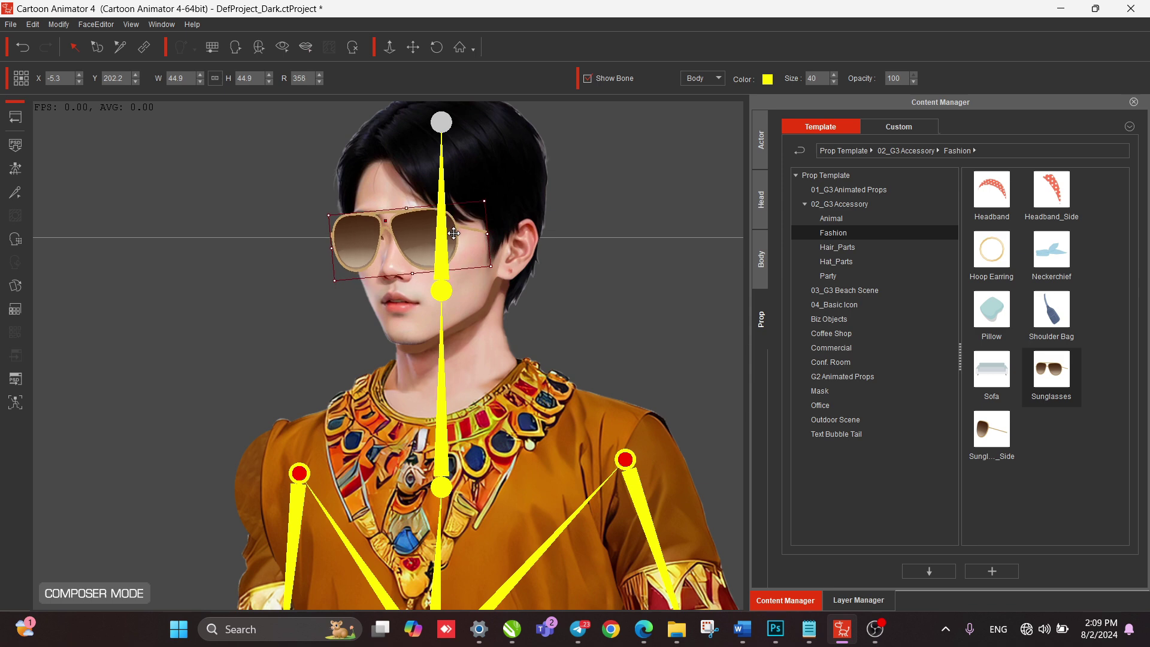
Select the Sunglasses_04(0) layer in the Layer Manager and shift it to about X -1.5, Y 199.4.
click(868, 601)
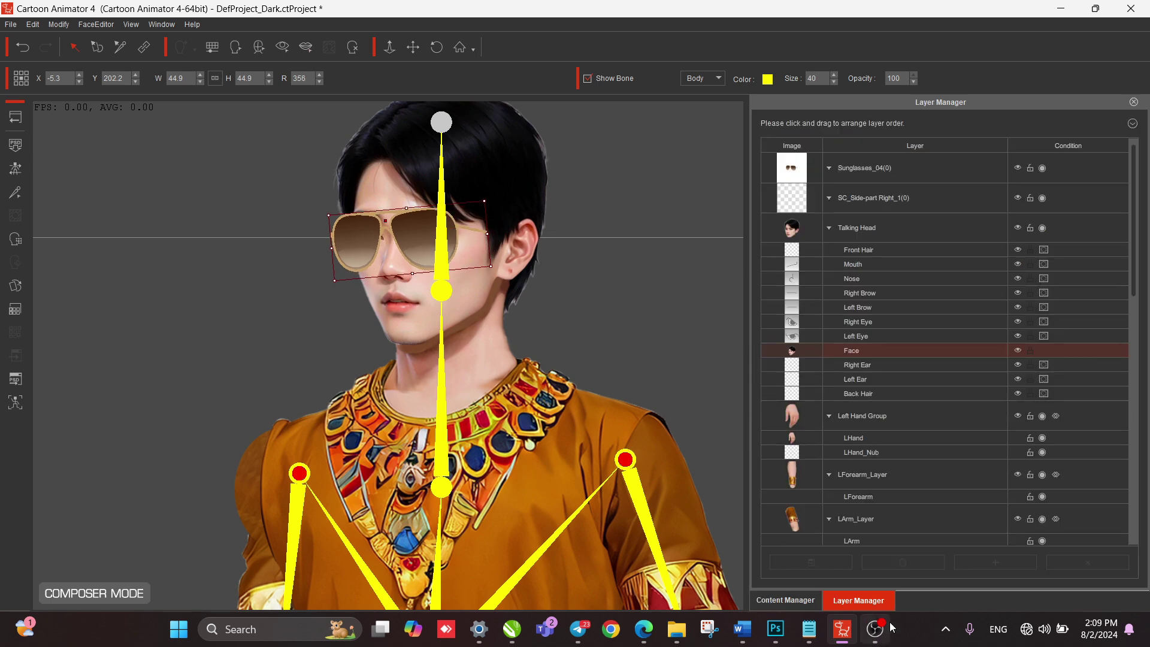
click(845, 169)
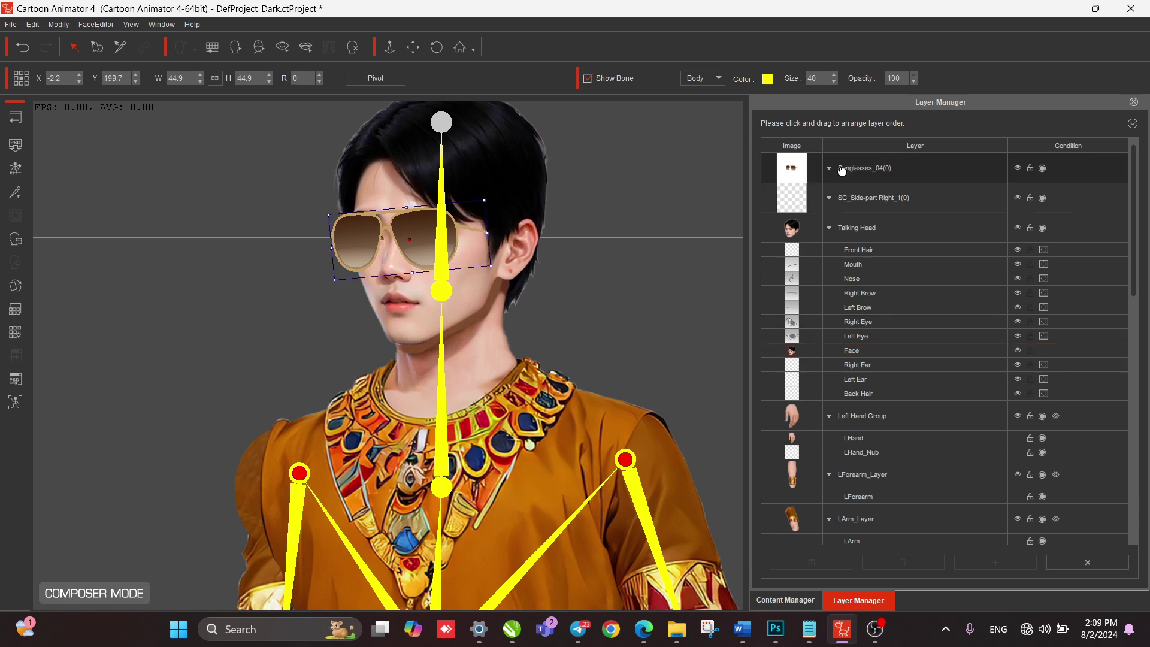
drag(419, 233, 423, 231)
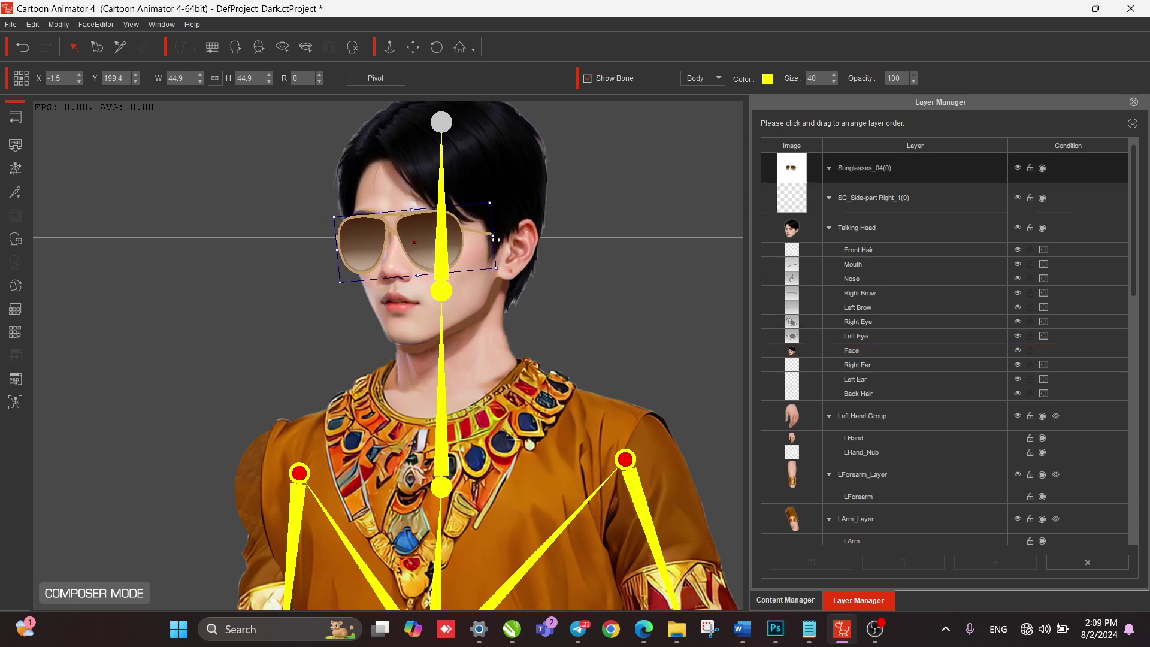
click(171, 307)
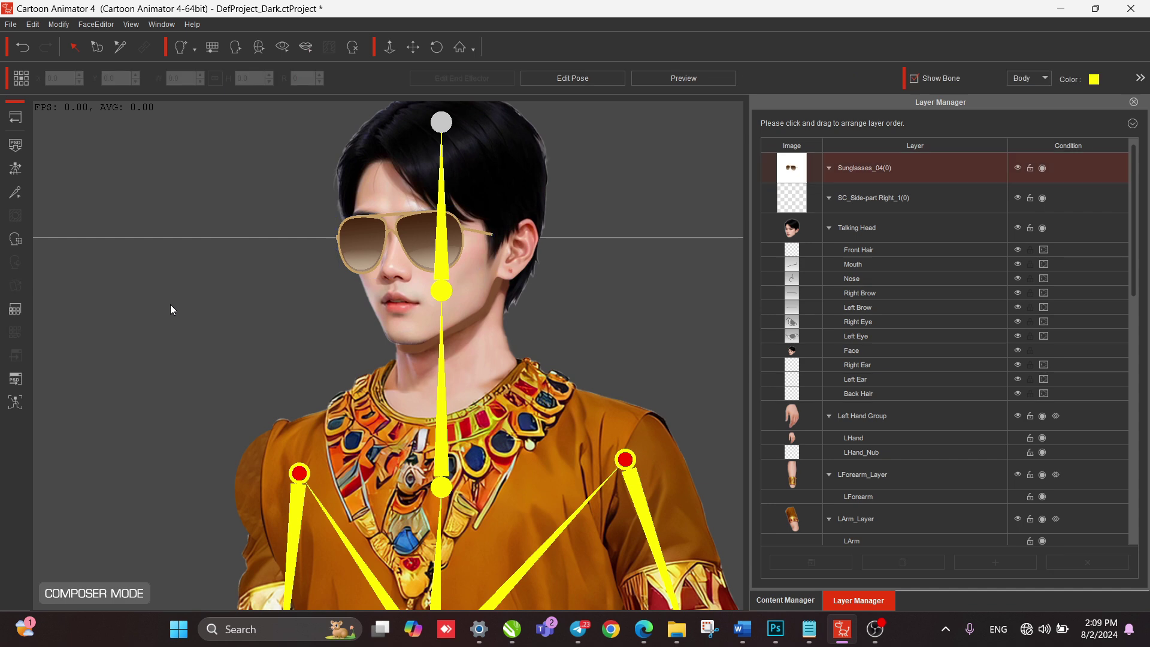
Move the Talking Head group with its sunglasses to about X 0.1, Y 197.7 and deselect it.
click(486, 292)
drag(476, 295, 484, 300)
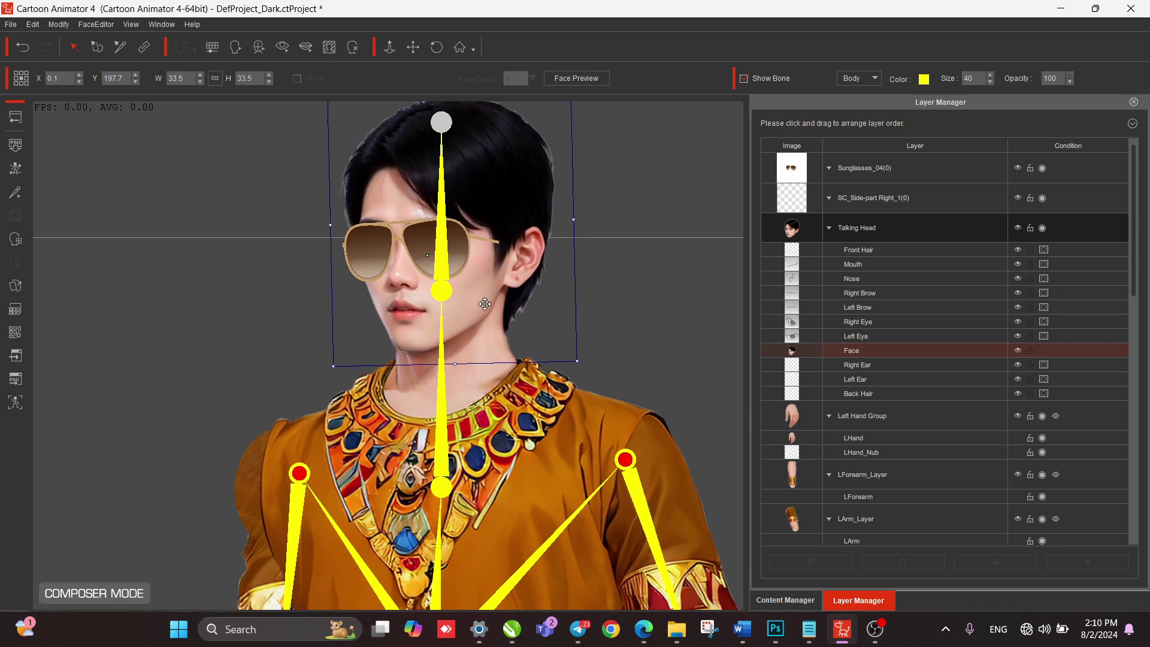
click(245, 270)
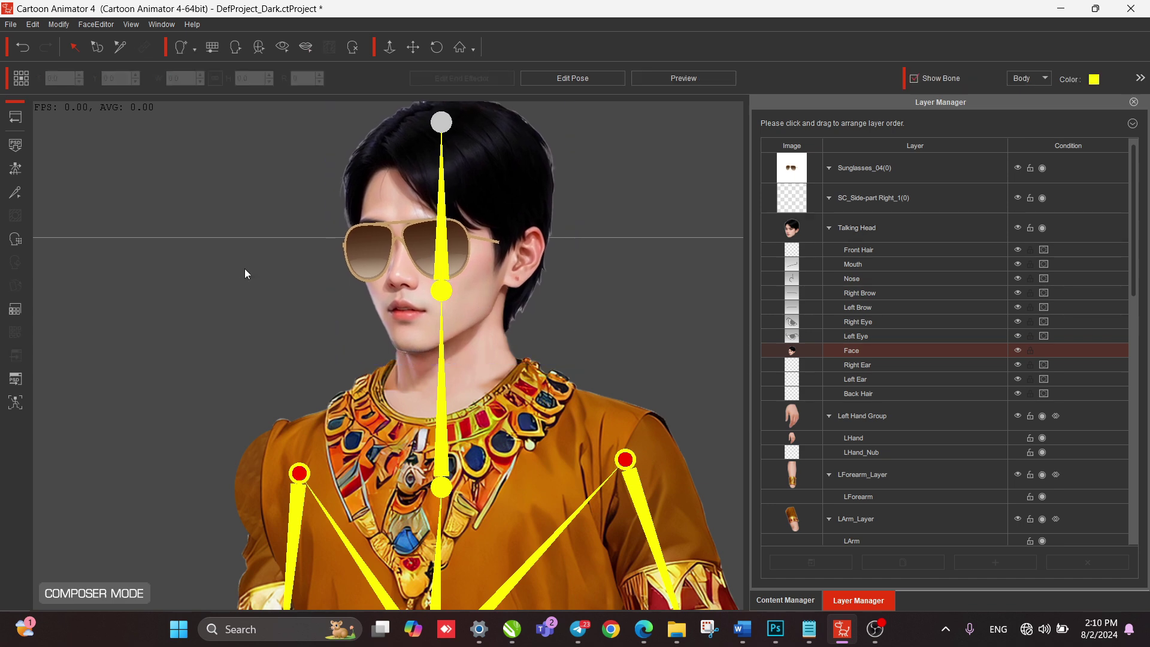
Bring back the Content Manager, check the whole character with its sunglasses, and return to Stage mode.
click(778, 600)
scroll(447, 356, down, 6)
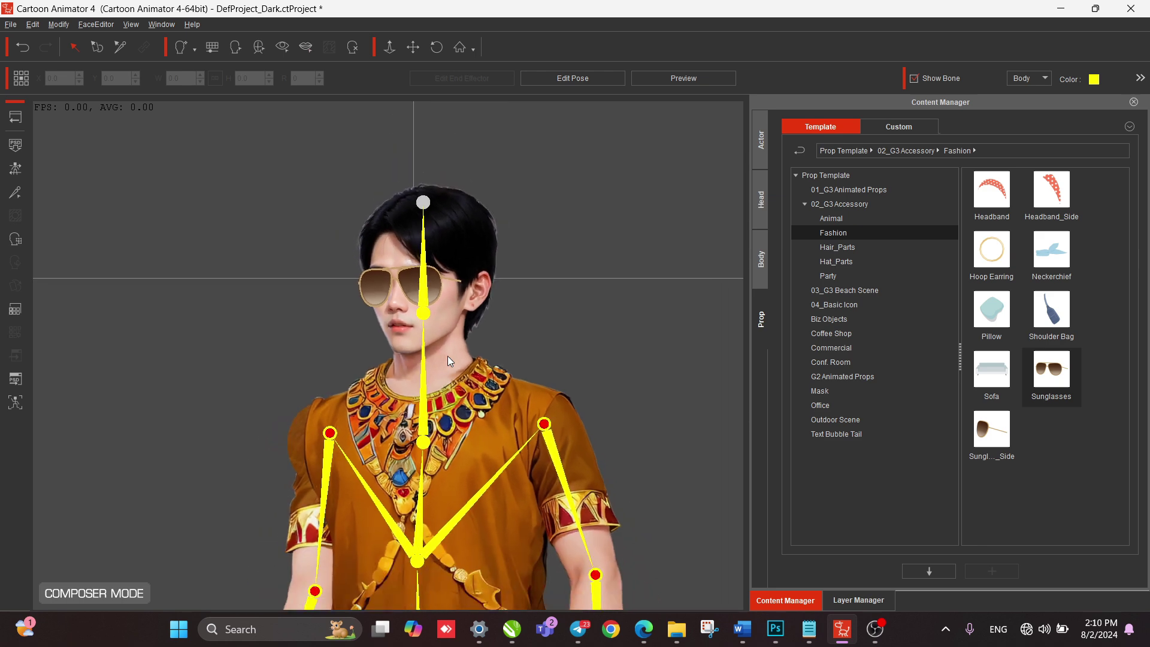
drag(491, 502, 477, 277)
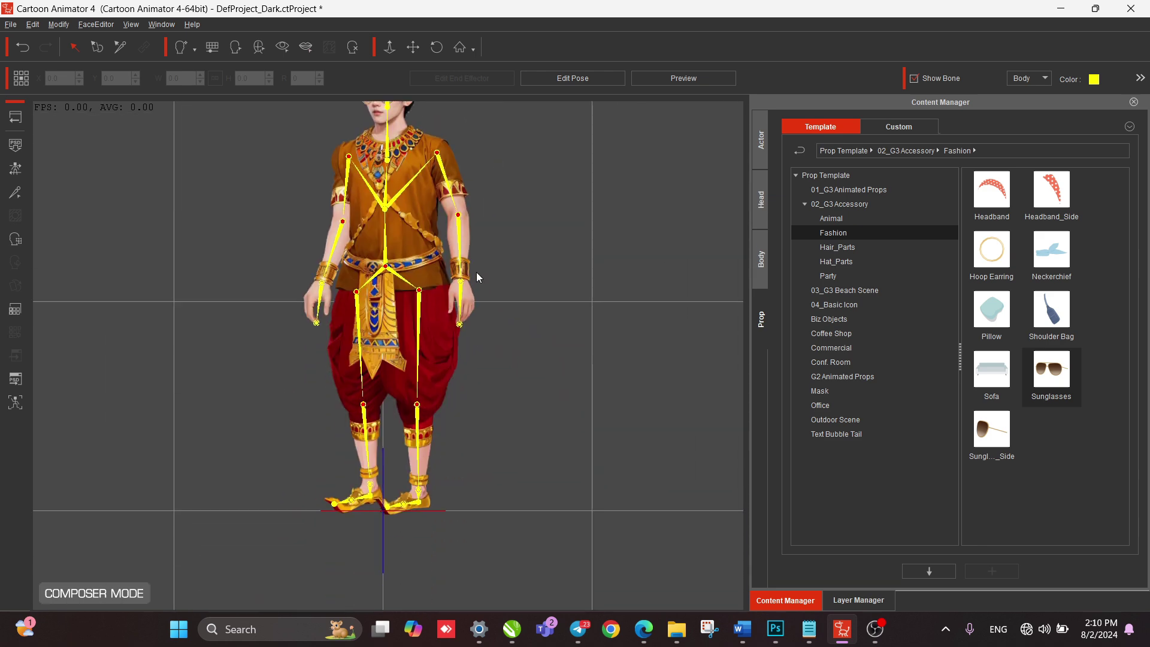
drag(487, 206, 523, 315)
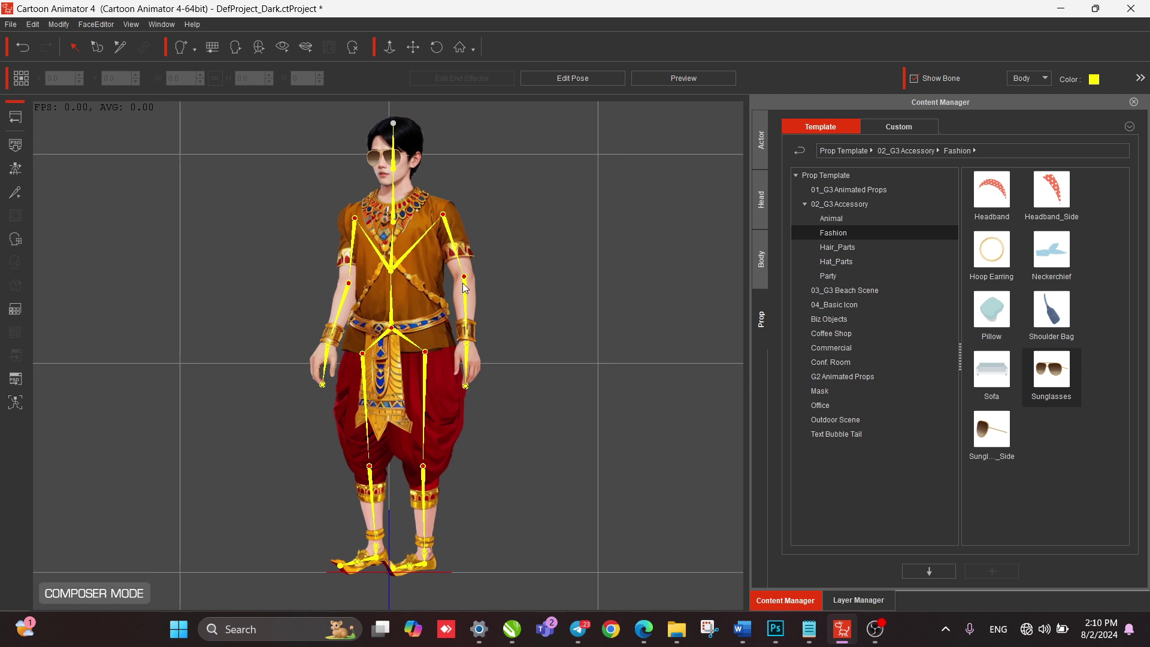
click(14, 119)
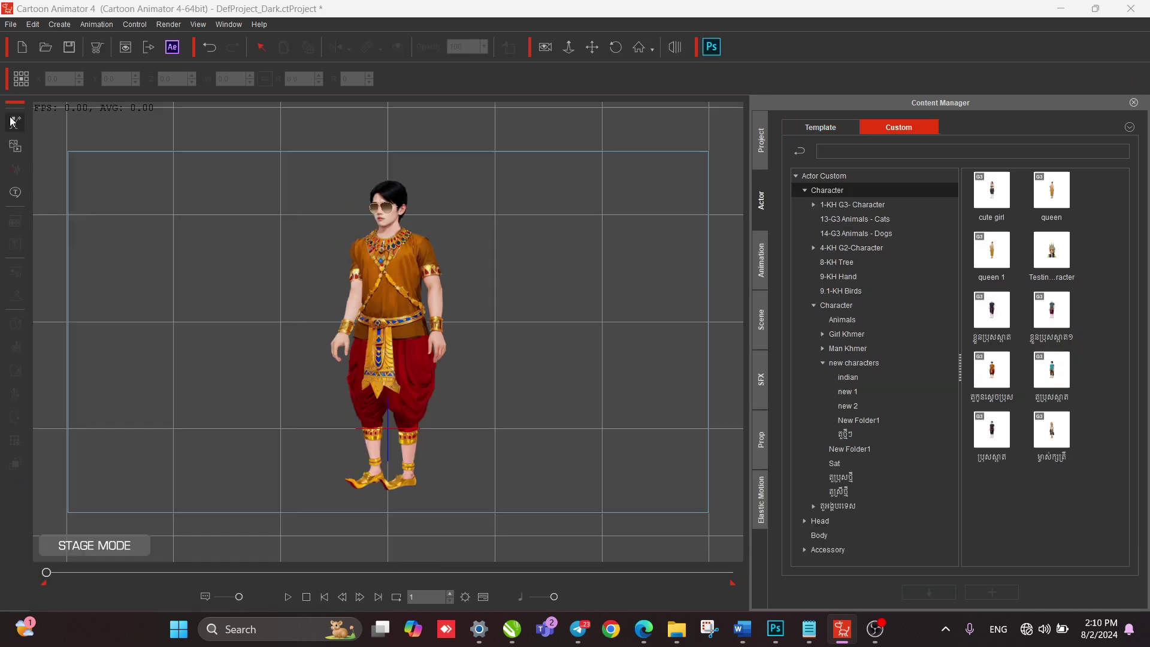
Move the male character on the stage to about X 6.9, Y -38.8.
click(397, 252)
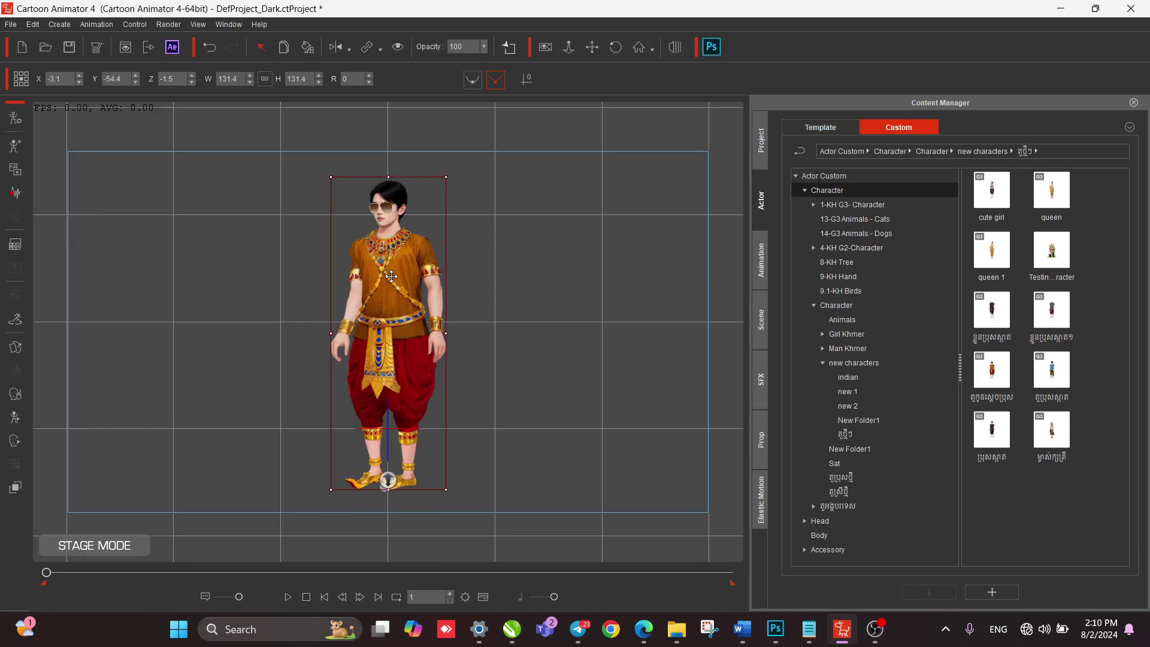
drag(397, 252, 418, 277)
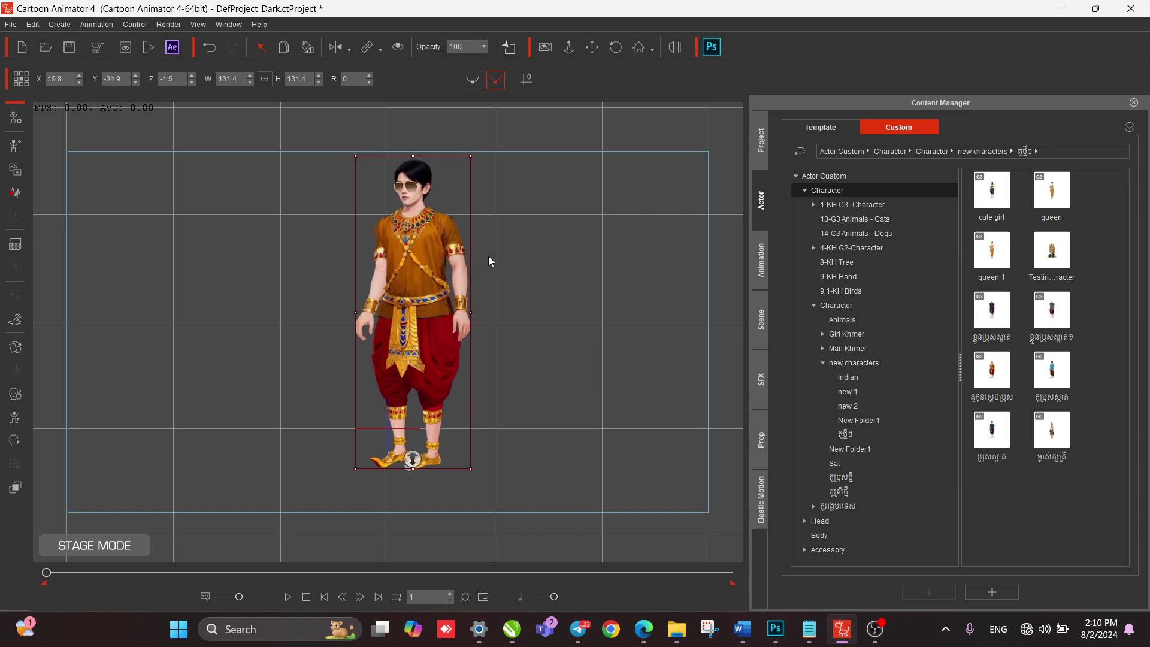
click(437, 243)
click(415, 250)
drag(415, 250, 404, 264)
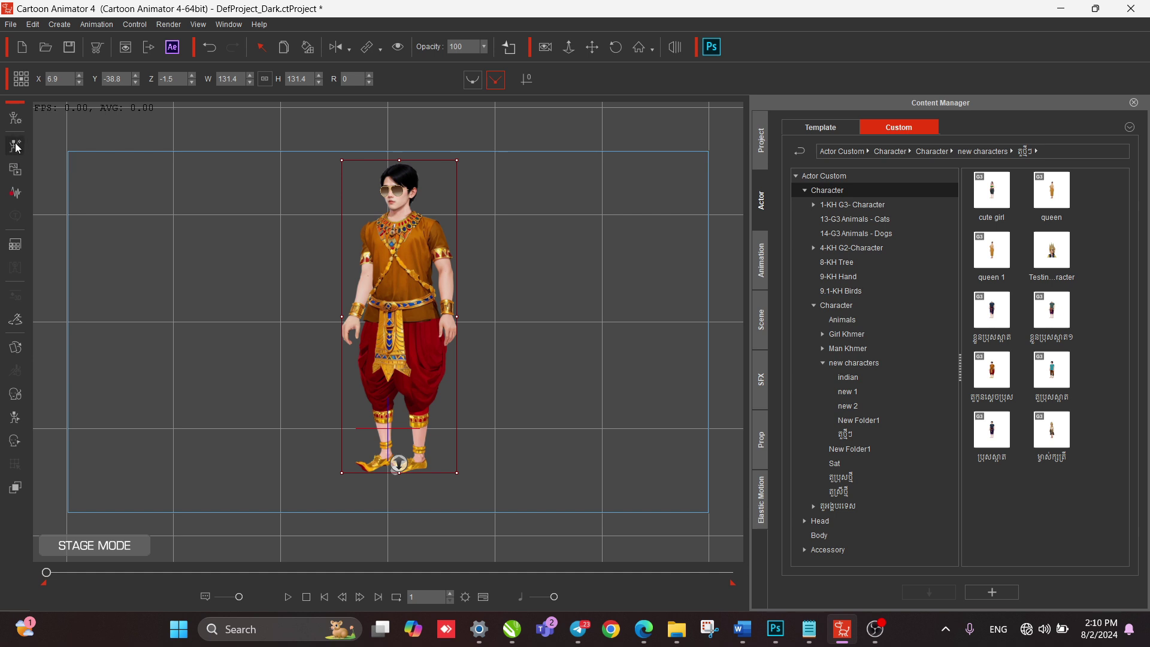
Create a prop from the farmhouse and red tractor picture named "image" in the Downloads folder.
click(18, 176)
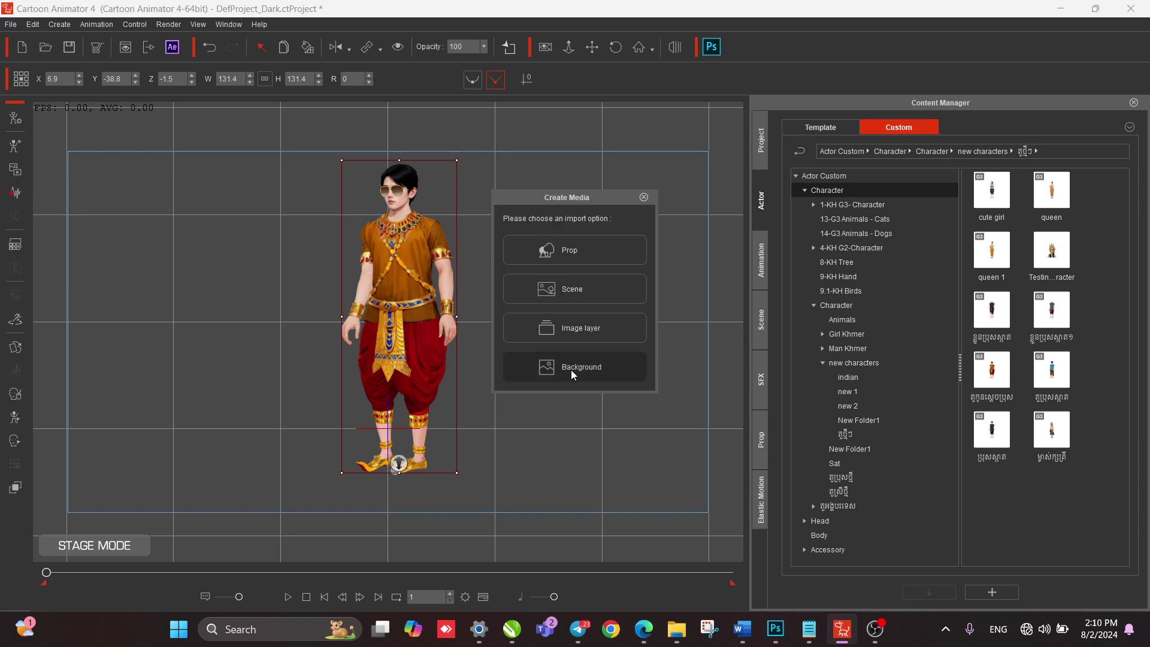
click(566, 251)
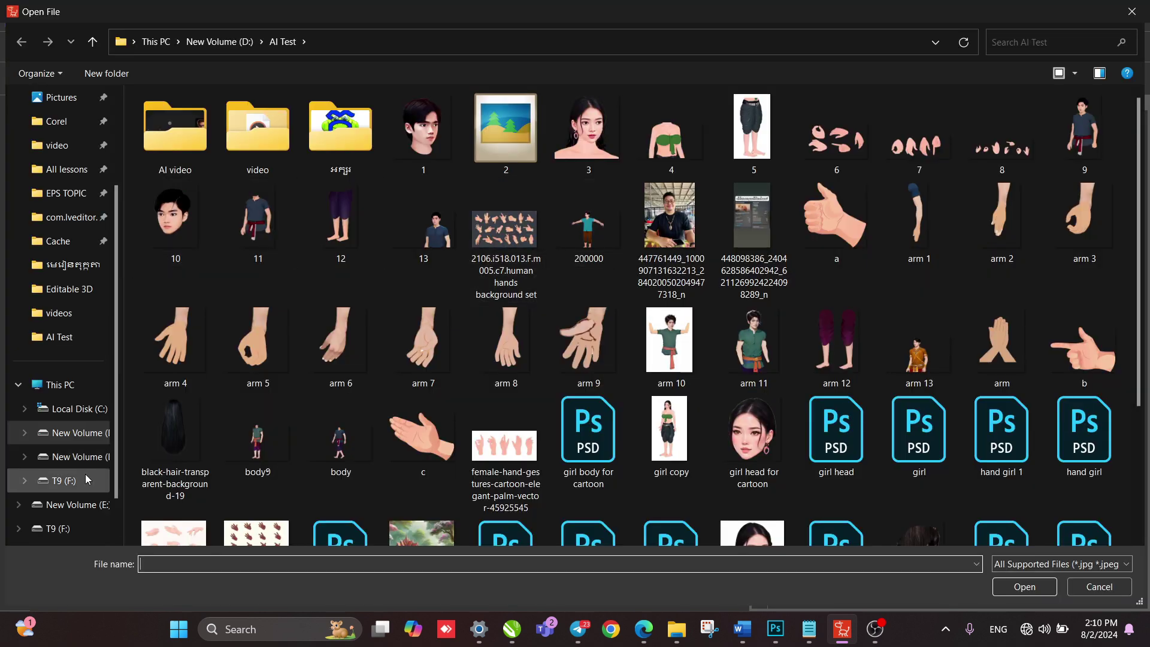
click(103, 432)
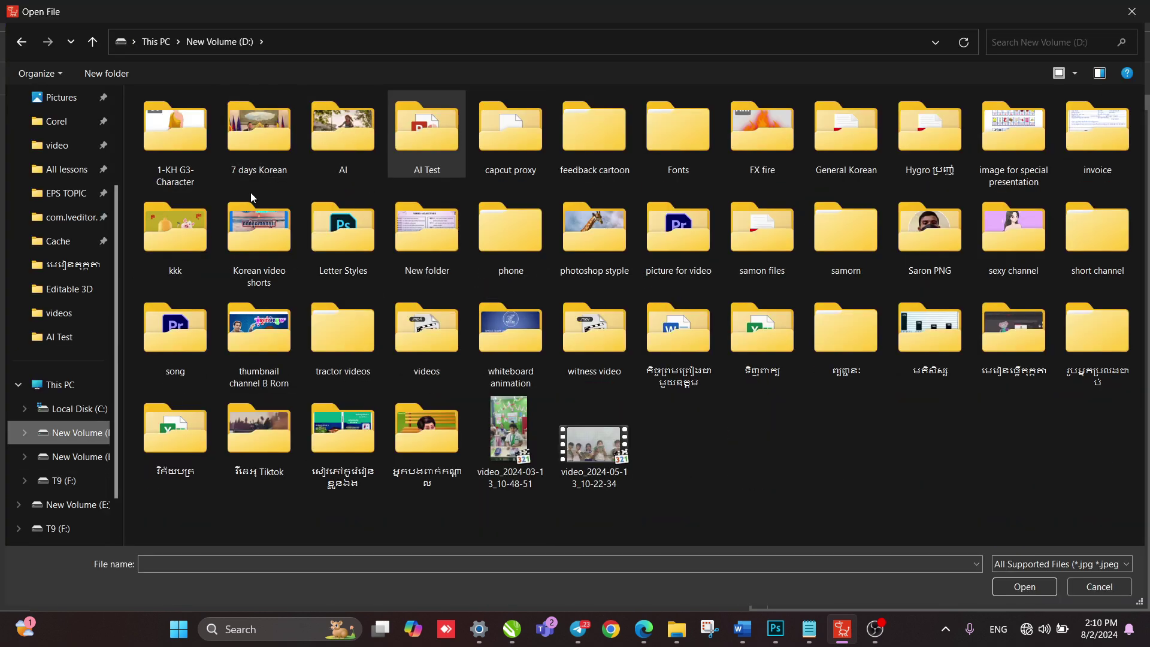
scroll(61, 161, up, 3)
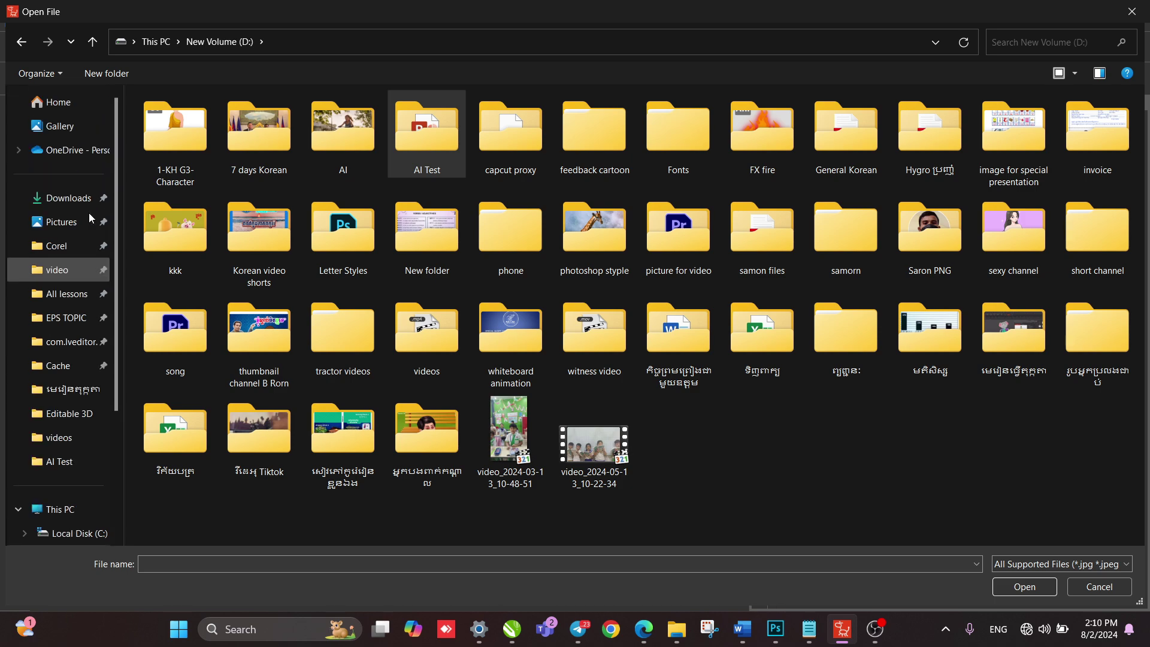
click(75, 205)
scroll(390, 289, down, 15)
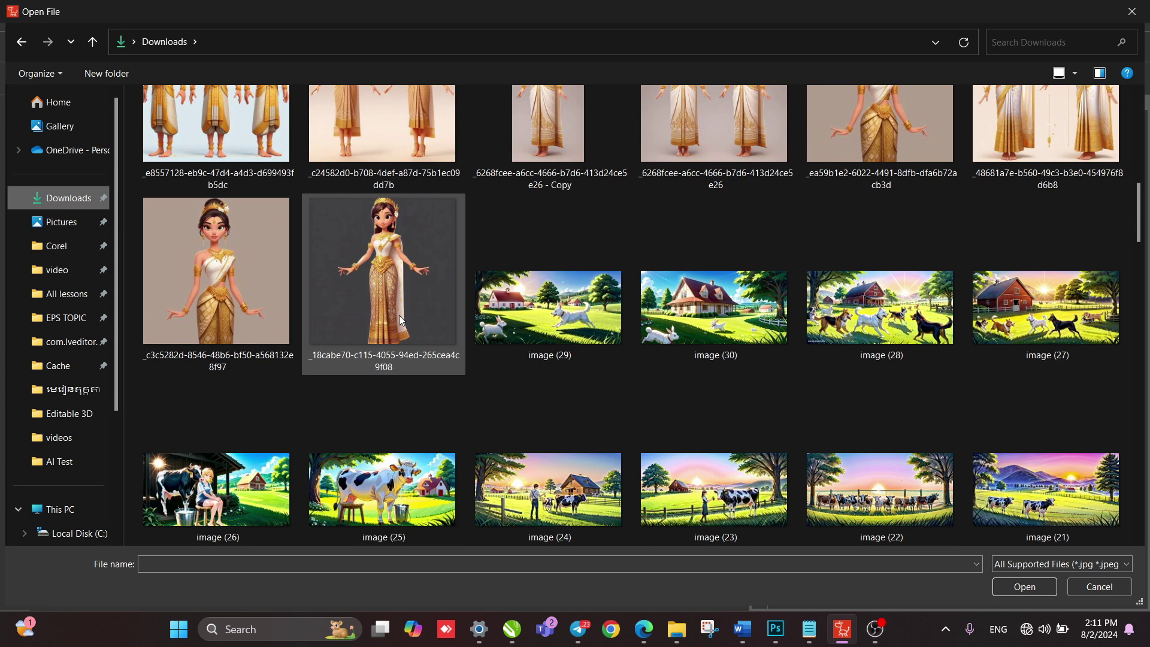
scroll(712, 378, up, 5)
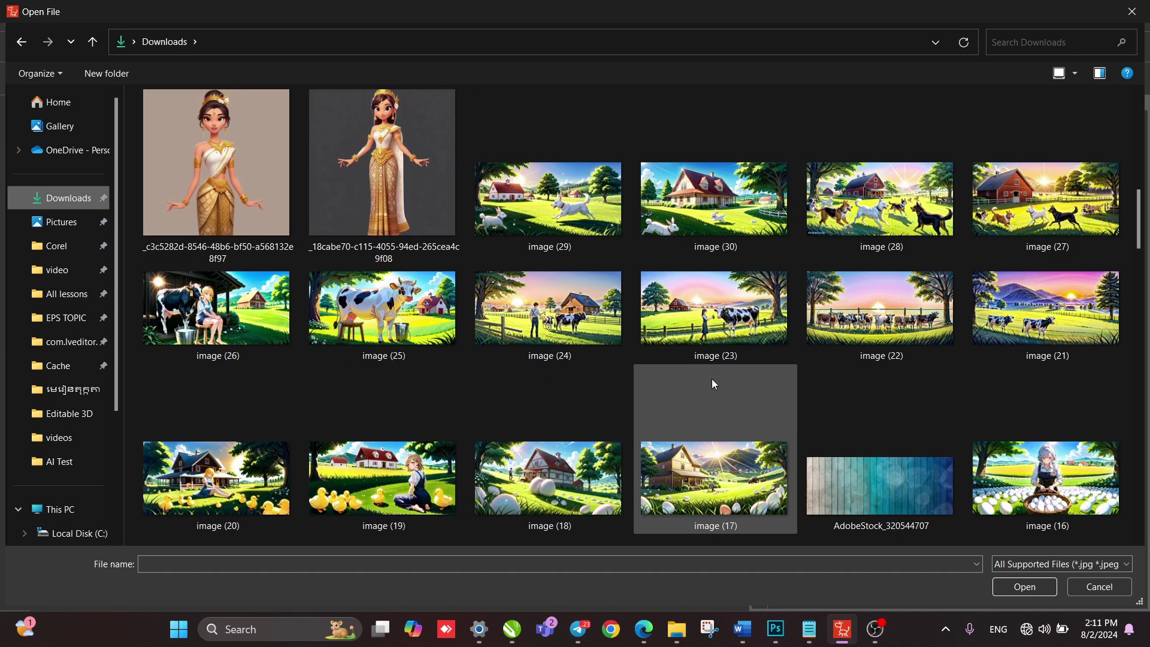
scroll(711, 379, down, 4)
scroll(712, 379, down, 3)
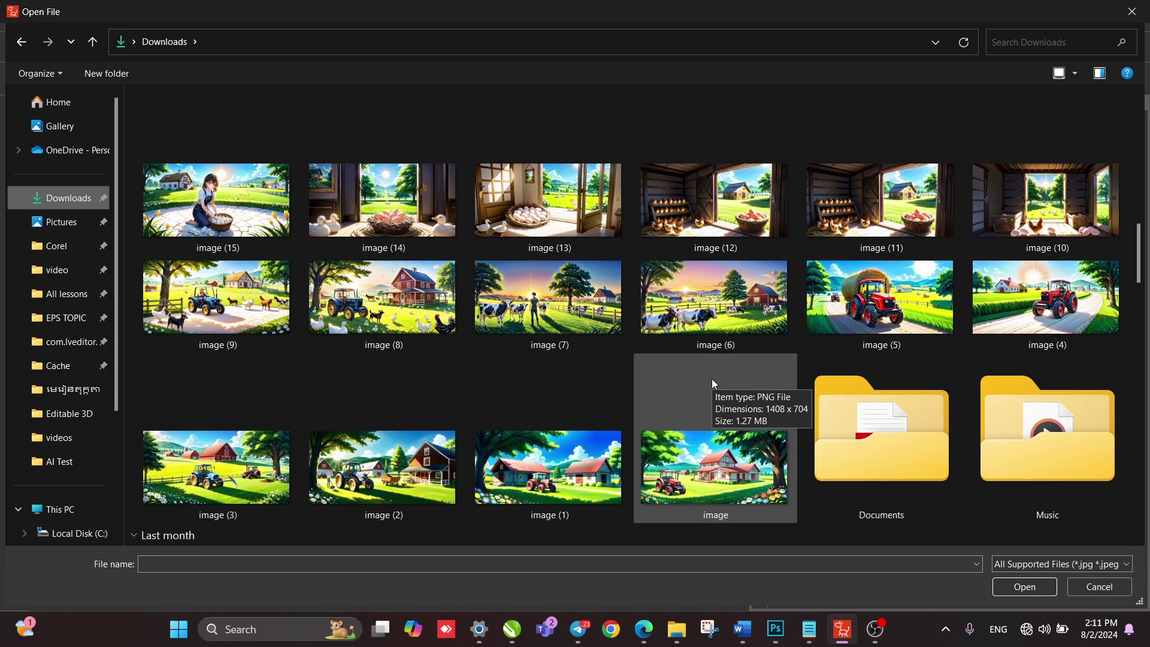
double_click(693, 405)
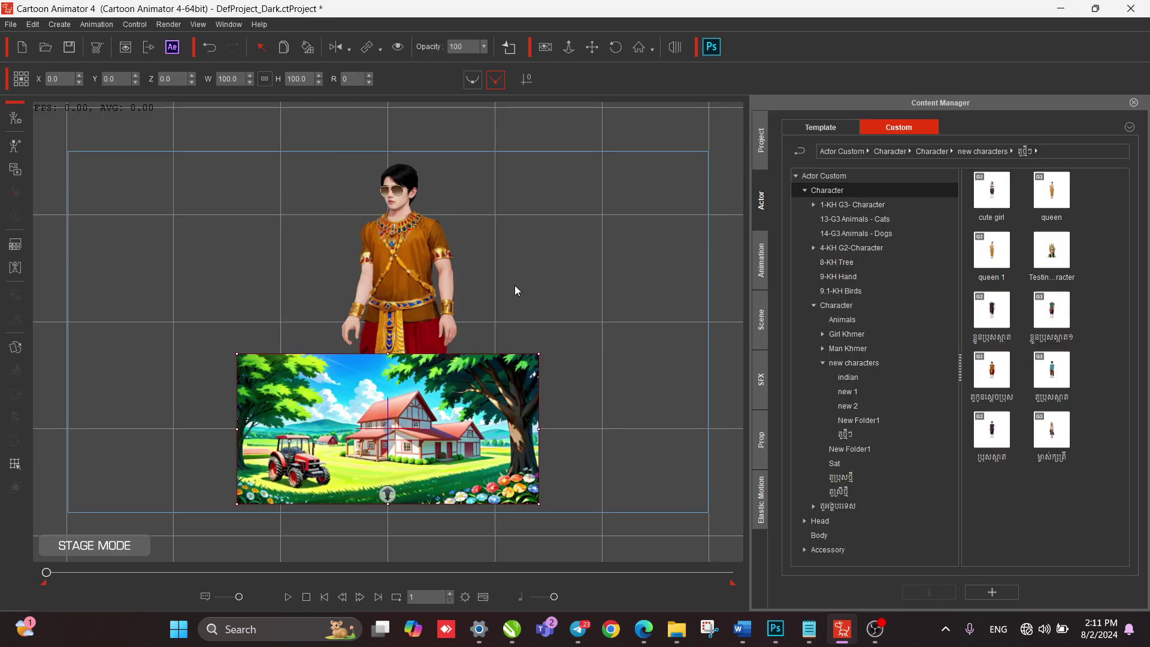
Enlarge the farmhouse picture prop to about 268.1% and place it behind the character at about X 52.8, Y 105.7.
drag(537, 356, 527, 285)
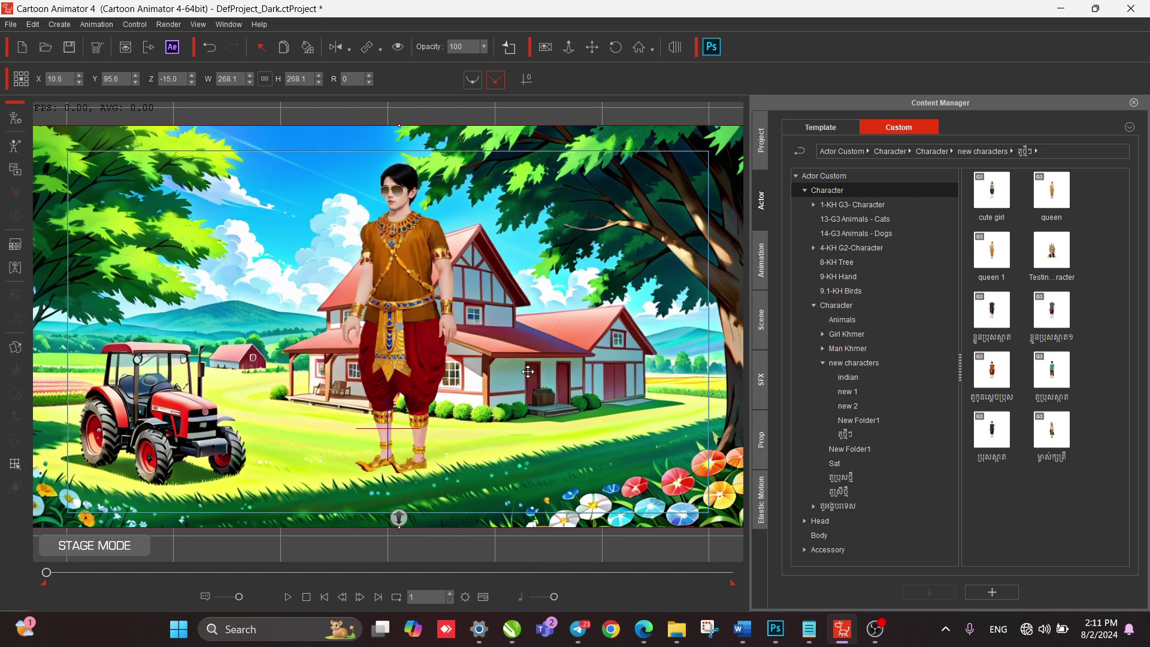
drag(527, 372, 573, 359)
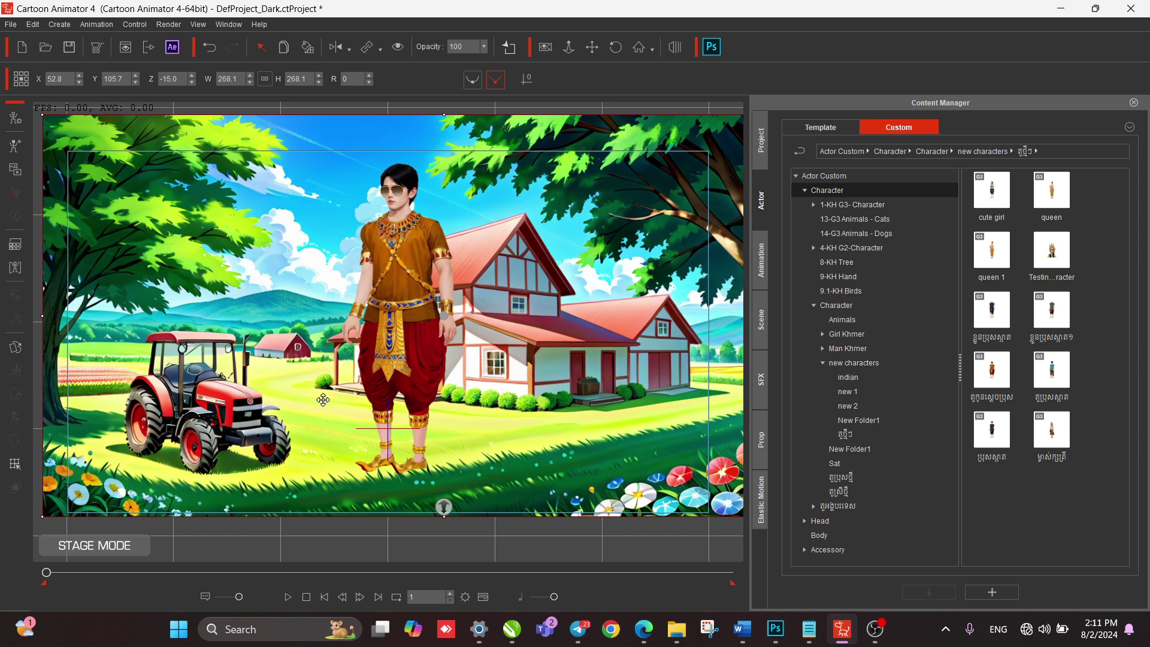
click(221, 544)
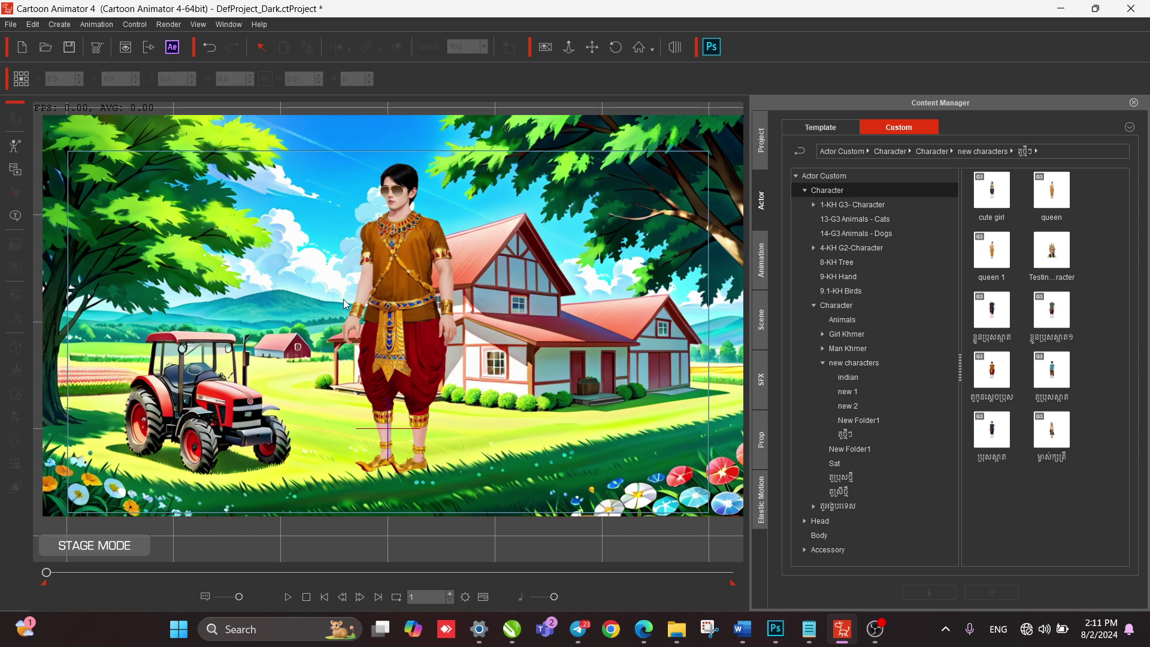
Look at the Render Style settings for the male character and close them.
click(388, 275)
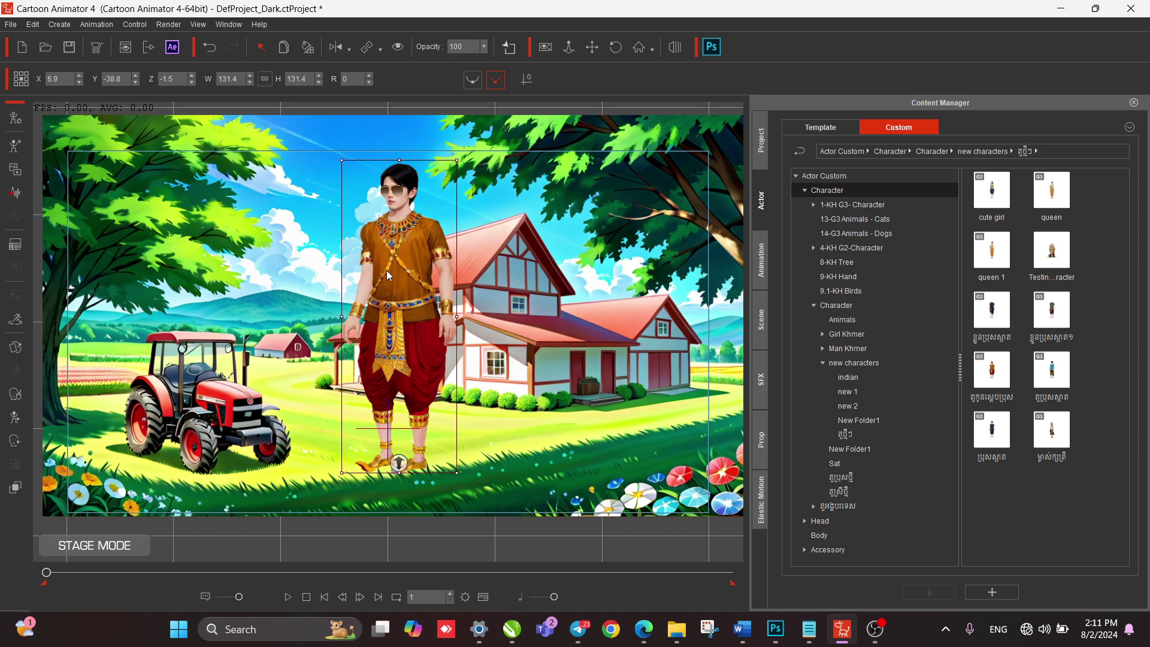
click(15, 245)
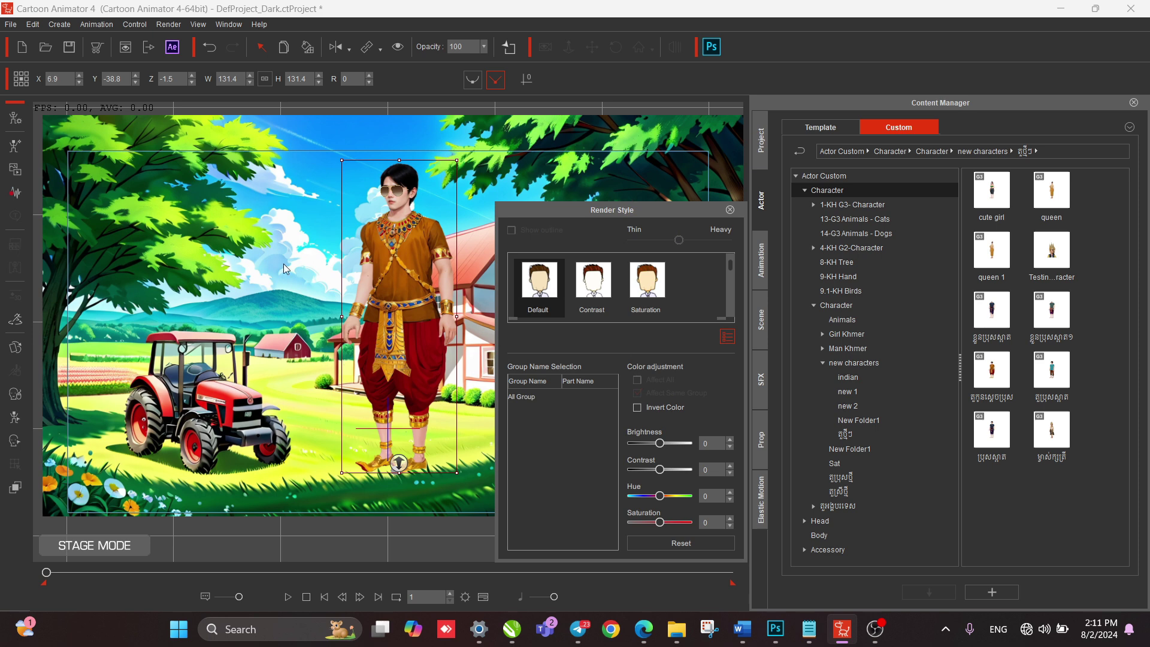
click(730, 210)
Open Import 3D Motion for the character, activate the link, and orbit the skeleton preview to a camera projection of -33.
click(19, 325)
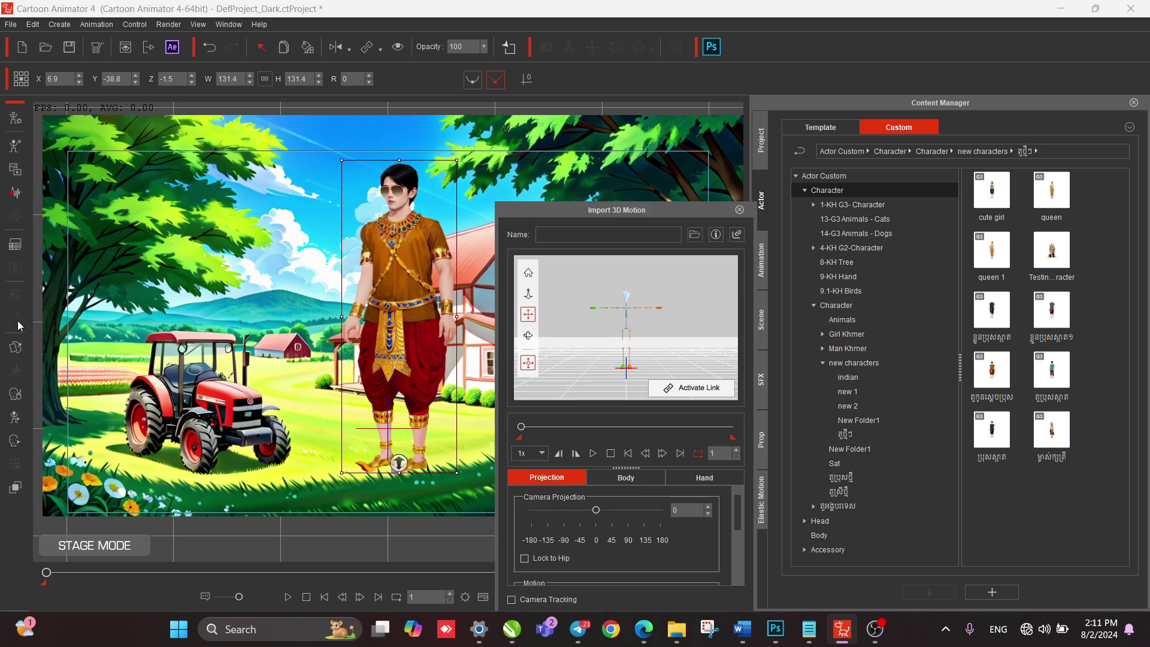
drag(555, 214, 552, 170)
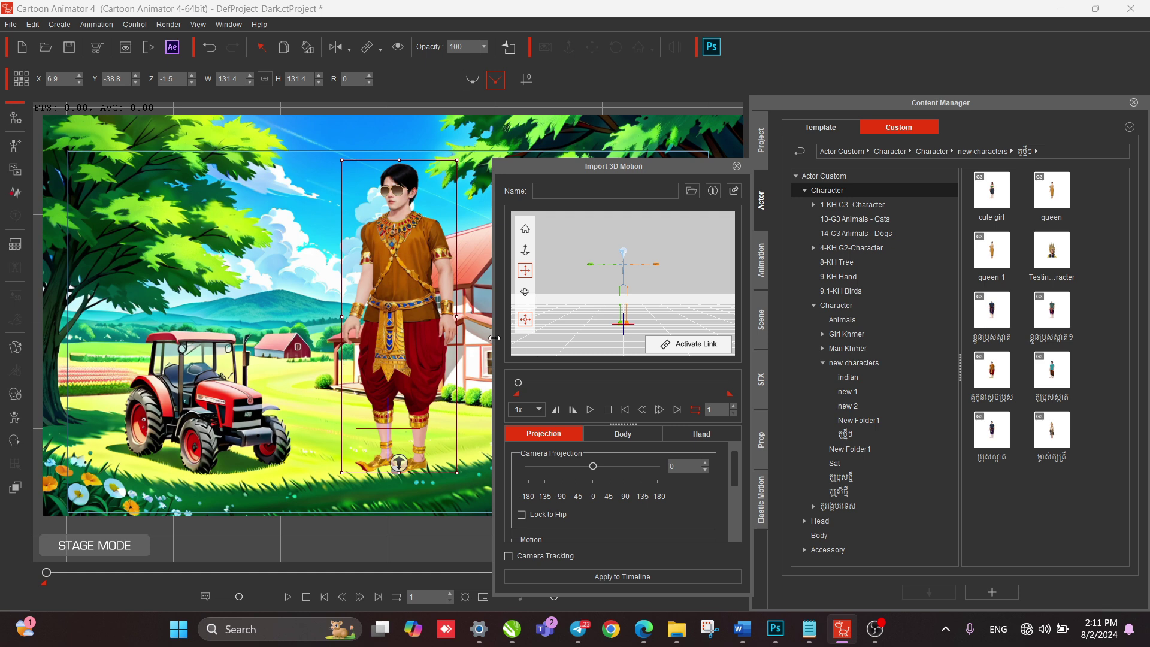
click(681, 348)
drag(563, 168, 633, 166)
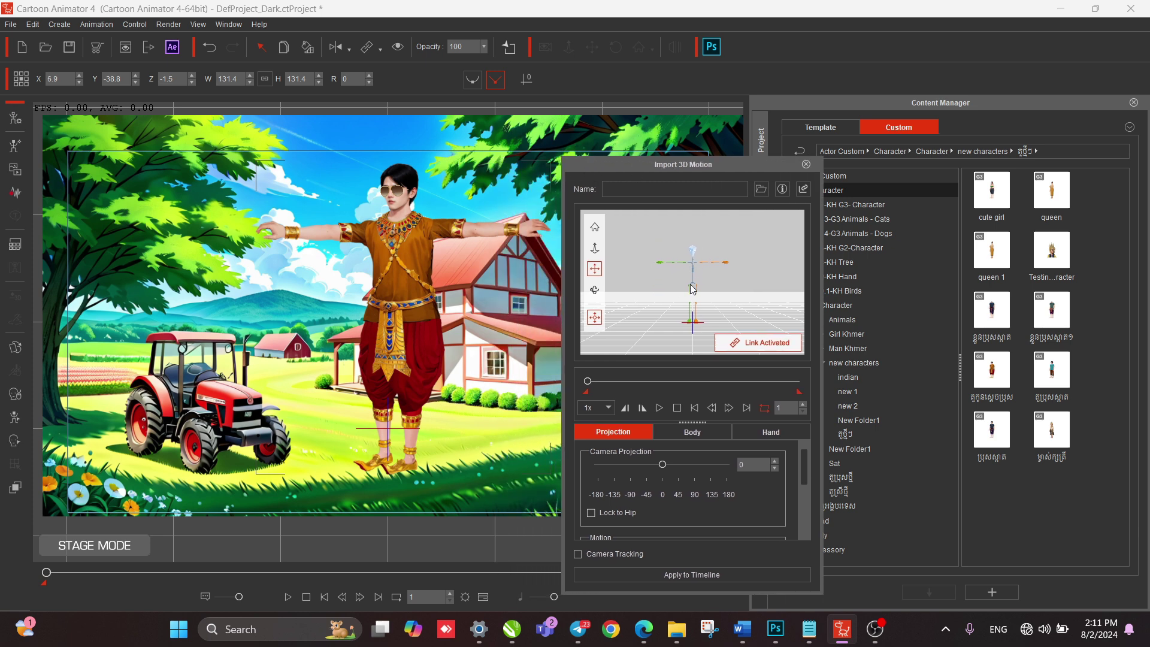
drag(687, 295, 645, 298)
click(595, 289)
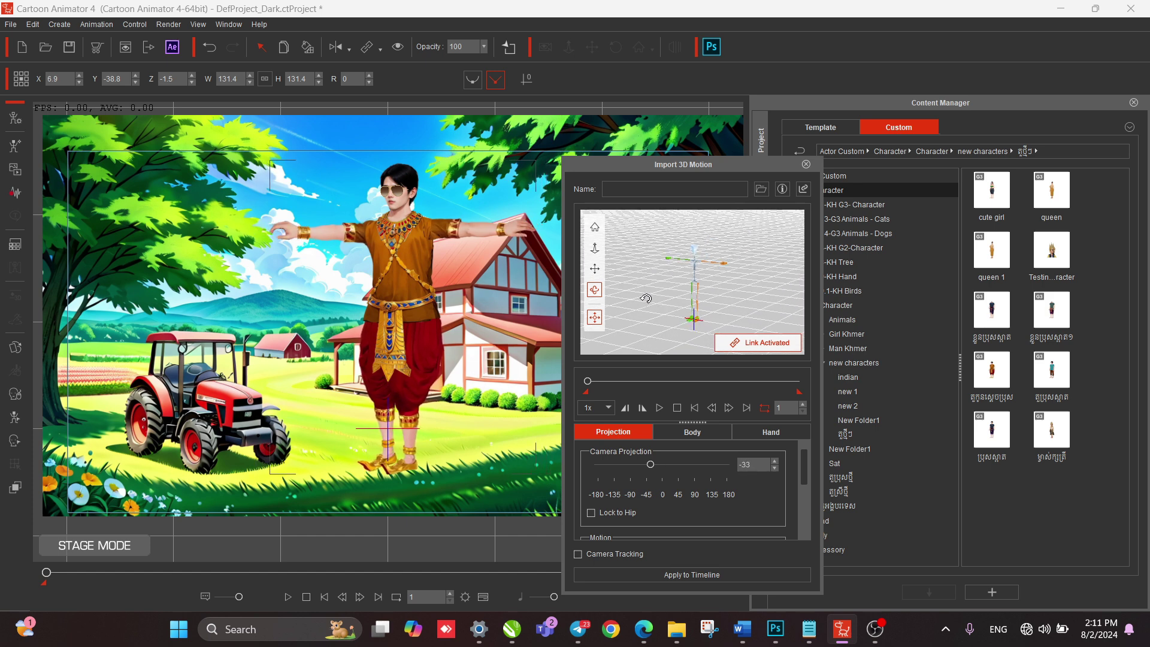
Load the Male_Walk.rlMotion file from the Editable 3D folder into Import 3D Motion.
click(761, 189)
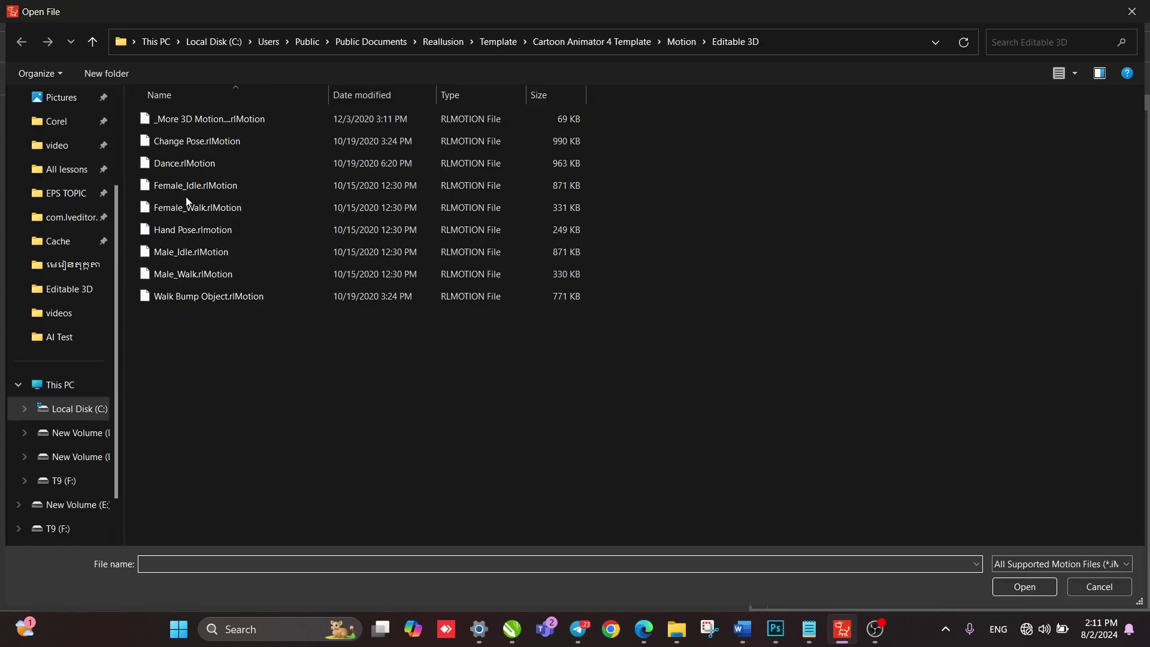
click(174, 273)
click(1019, 588)
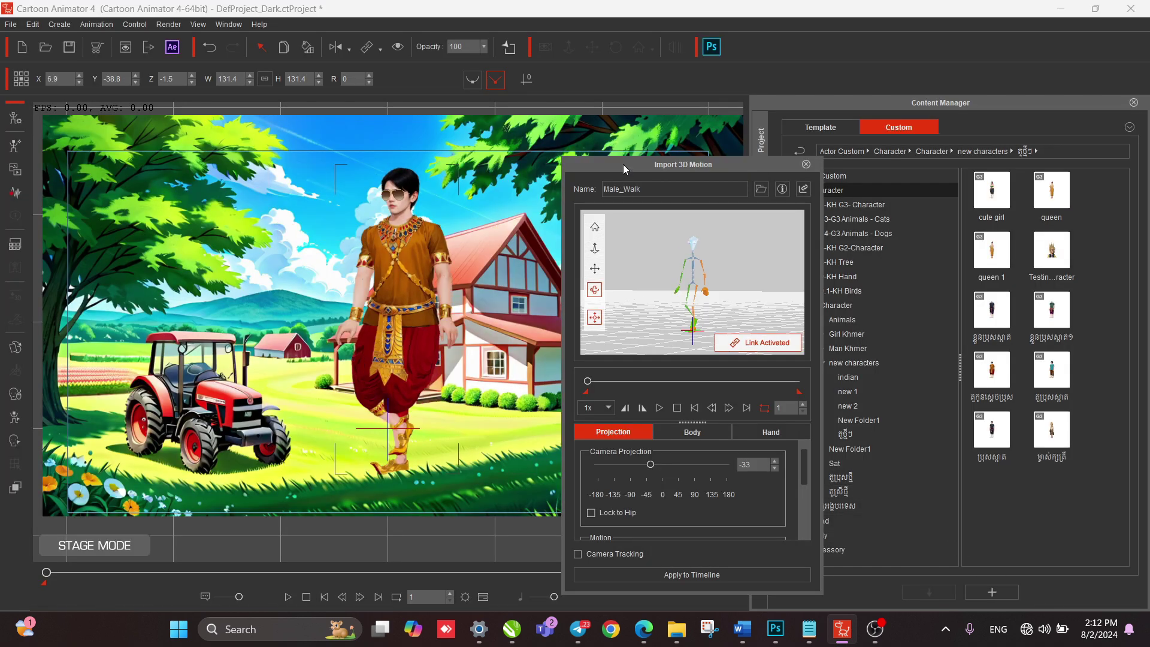
Preview the walk motion on the character, rewind it to frame 1, and close Import 3D Motion without applying it.
drag(624, 169, 627, 147)
click(662, 388)
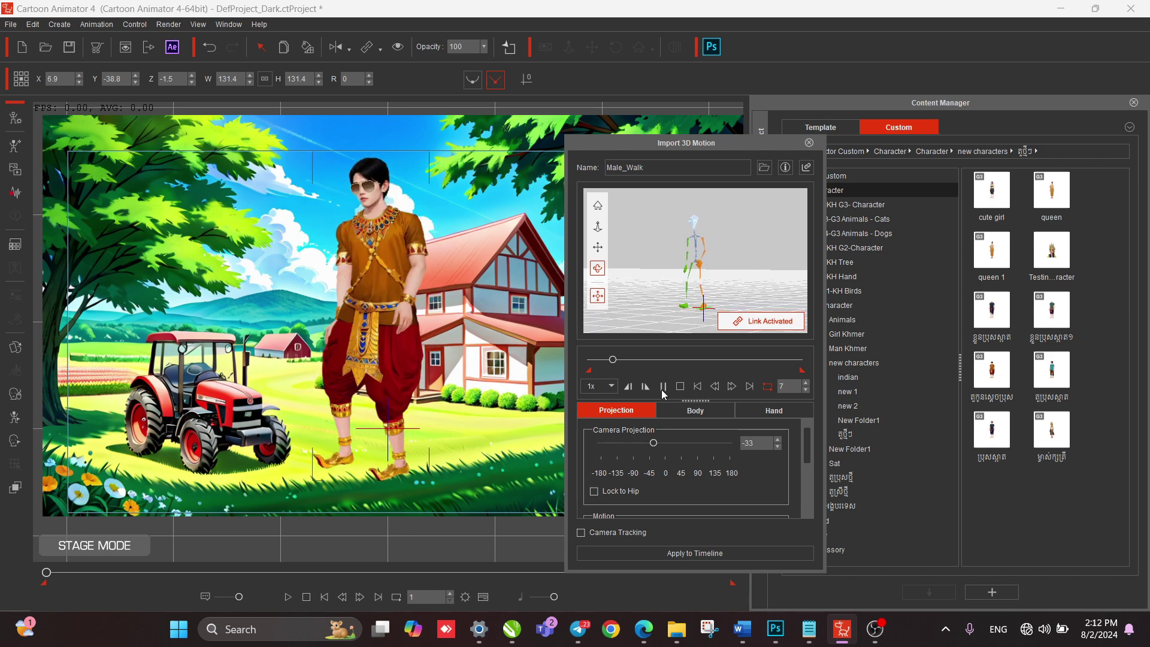
click(613, 361)
drag(615, 365, 587, 358)
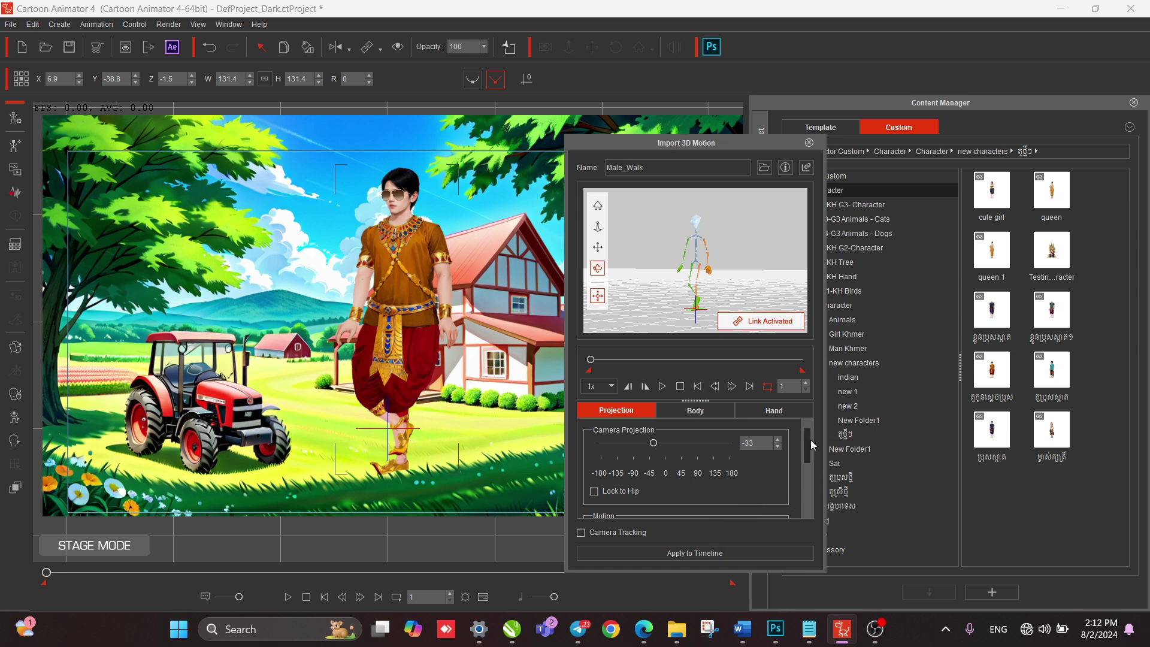
drag(808, 443, 822, 383)
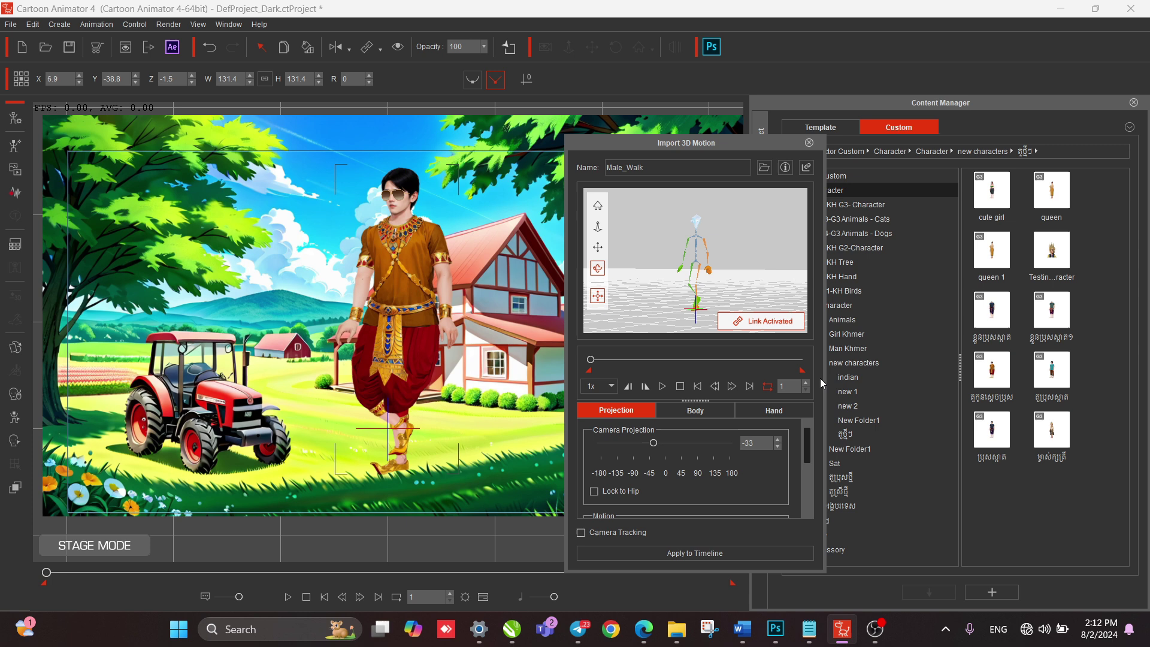
click(809, 143)
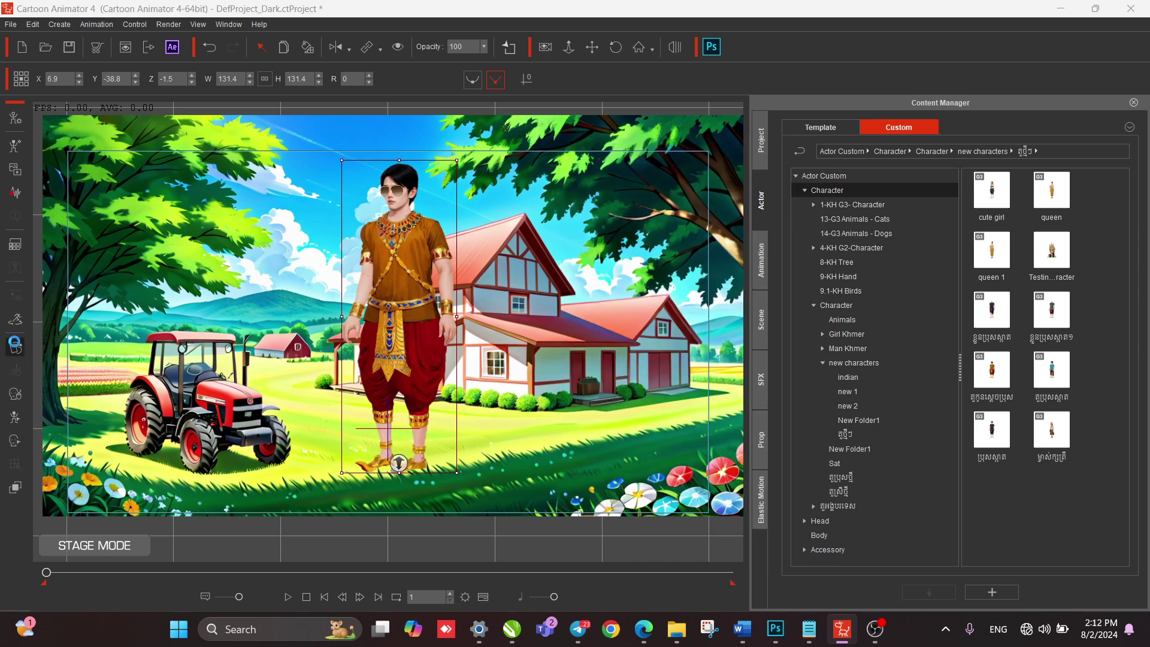
Open the Sprite Editor to view the character's body part sprites, keeping its window clear of the character.
click(15, 394)
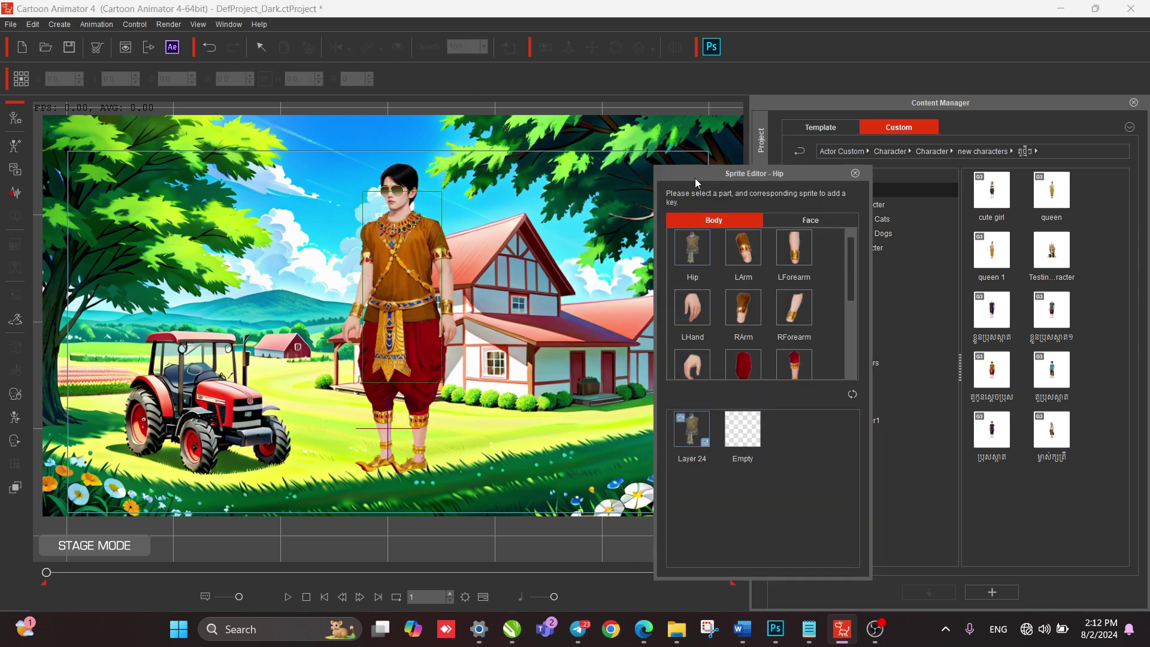
drag(696, 180, 714, 176)
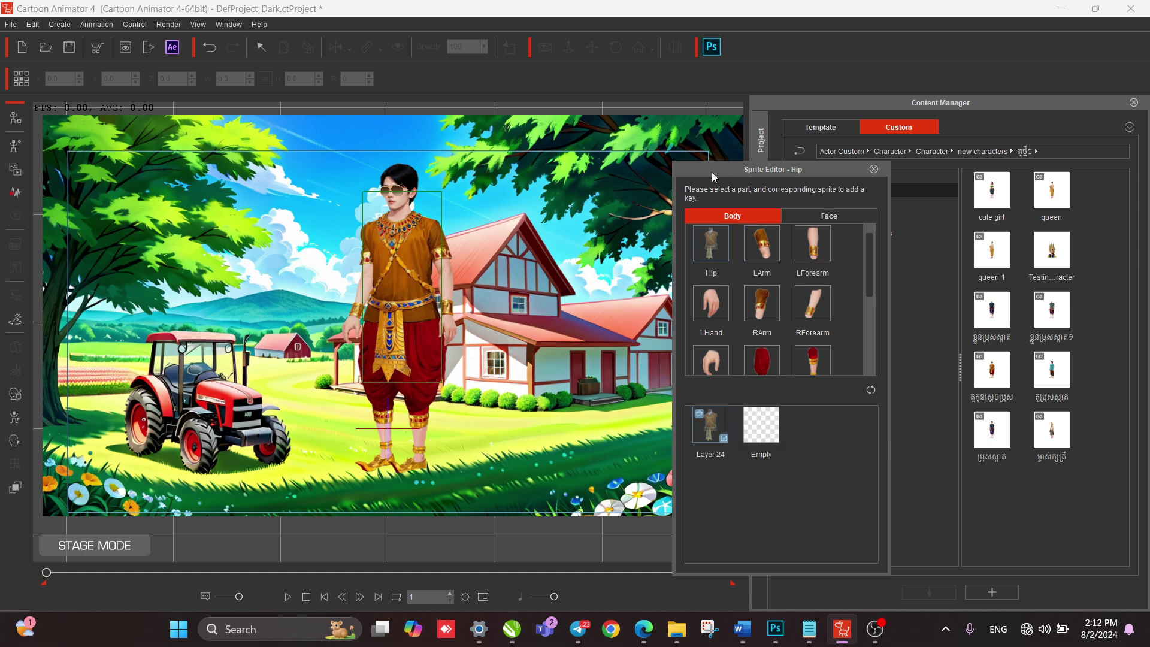
drag(716, 170, 730, 168)
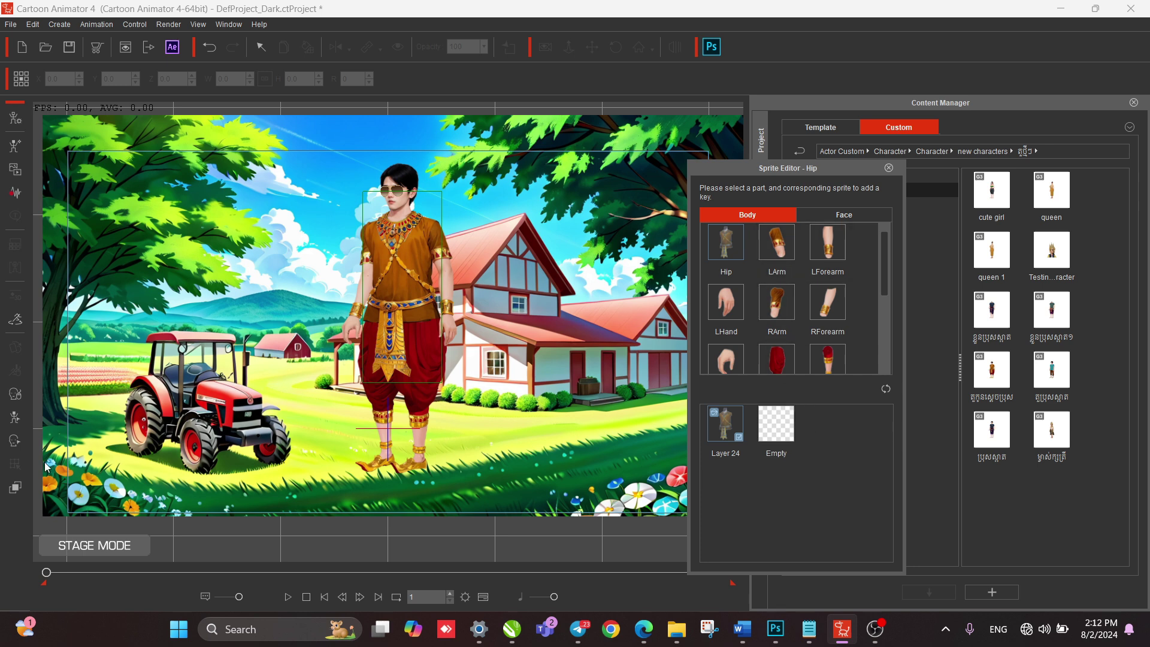
Examine the character's bones and constraint options in the 2D Motion Key Editor, and close it.
click(15, 417)
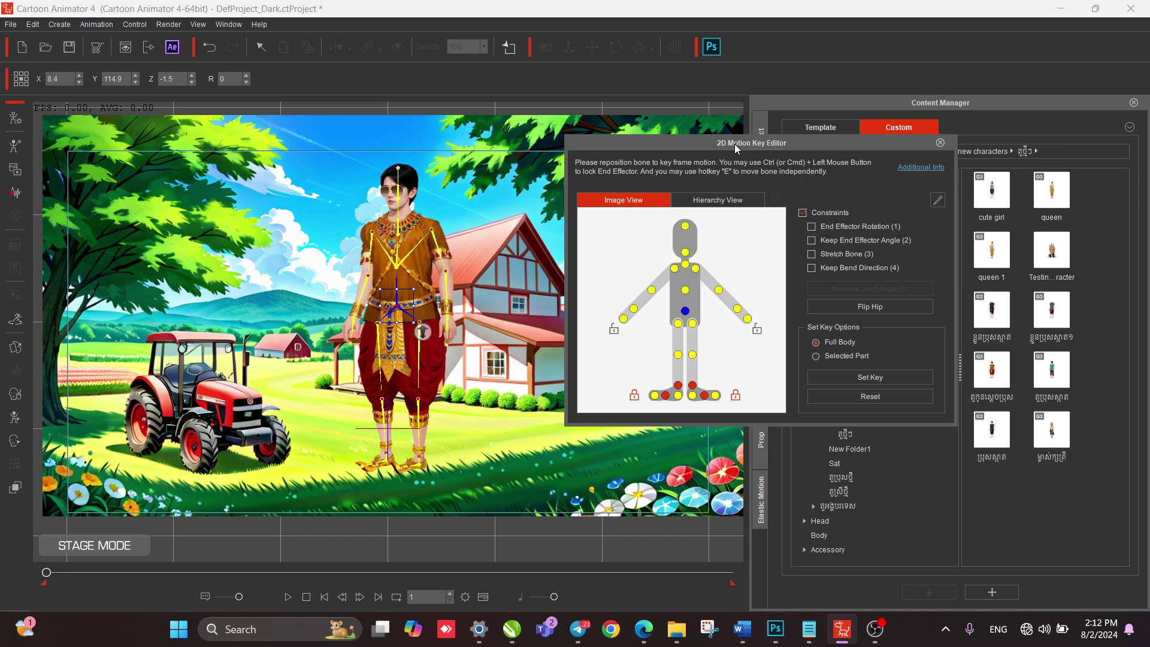
drag(707, 143, 720, 173)
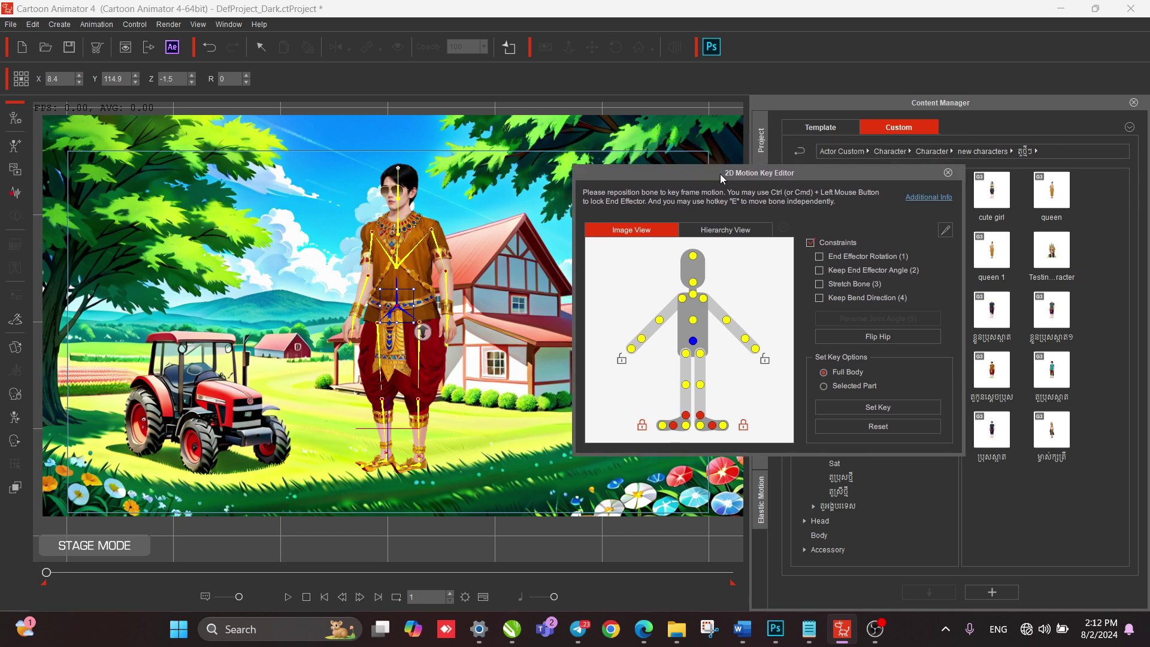
click(947, 173)
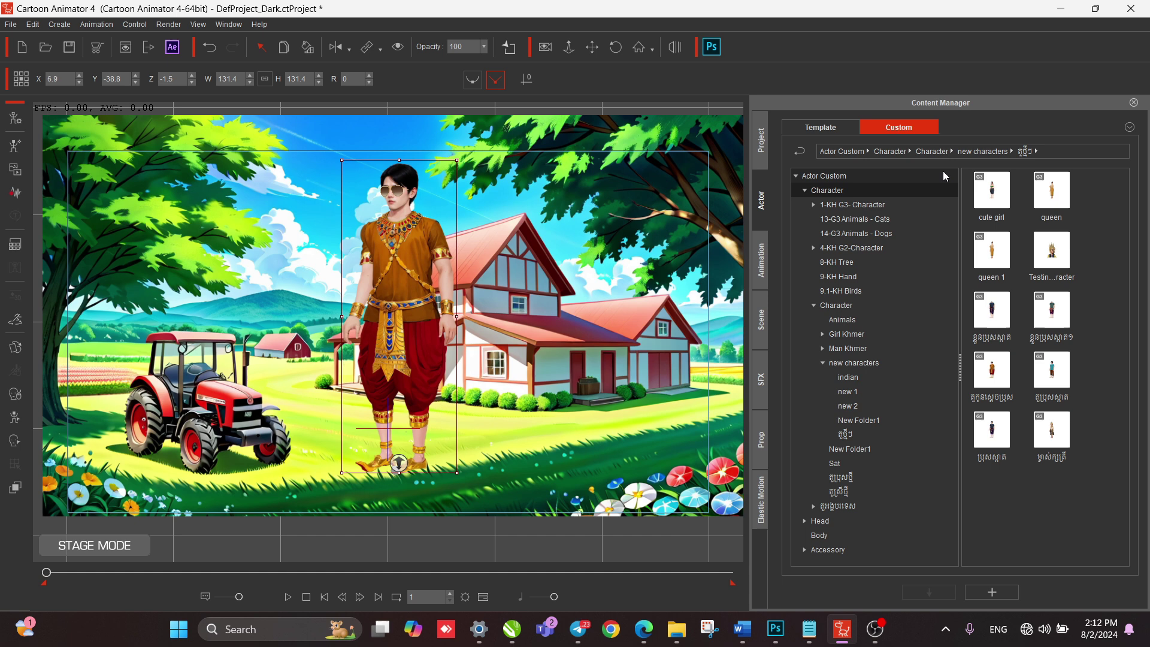
Delete the farmhouse background prop from the stage.
click(697, 279)
drag(597, 266, 635, 289)
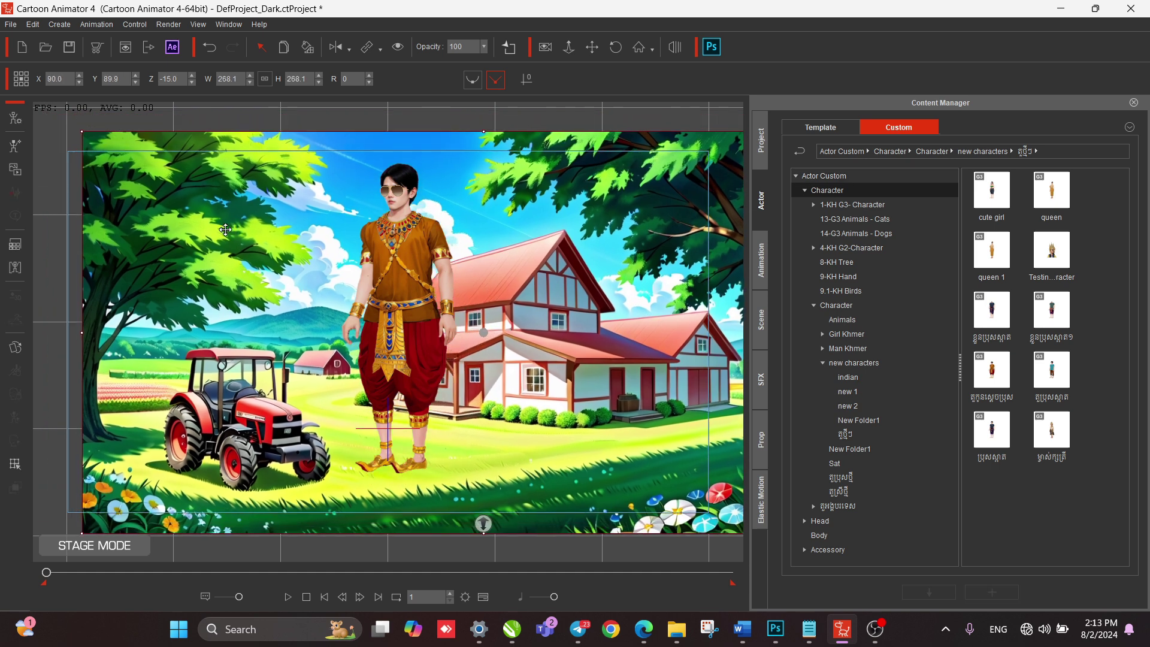
right_click(225, 235)
click(275, 324)
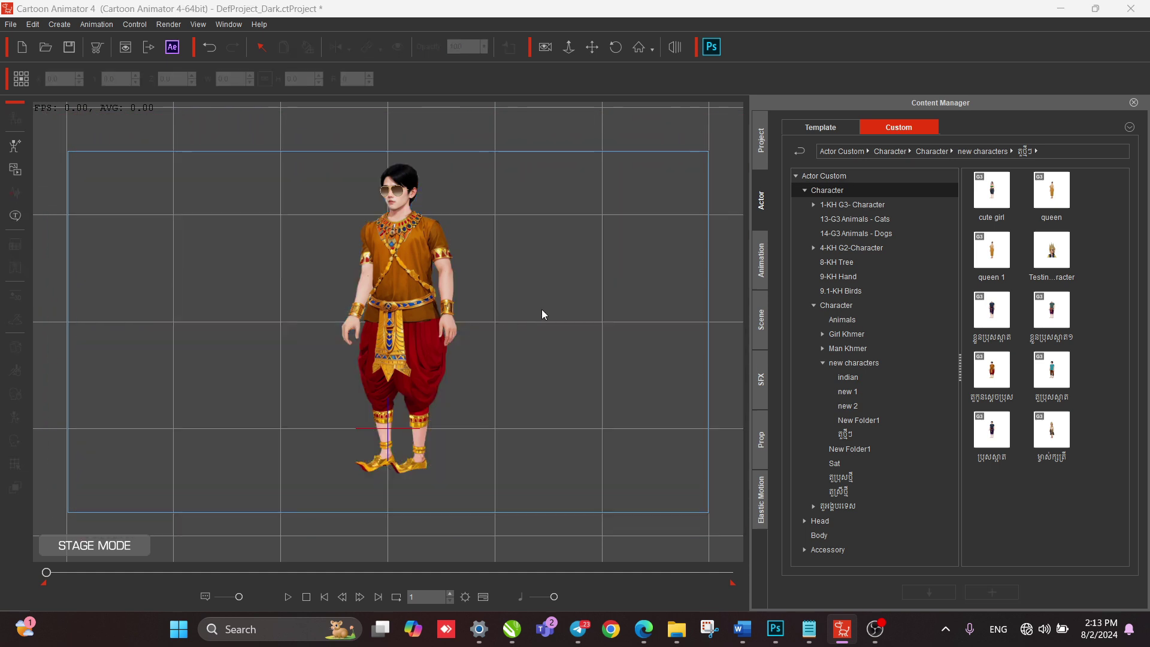
Look at the Face Puppet options for the male character and close them.
scroll(422, 263, up, 5)
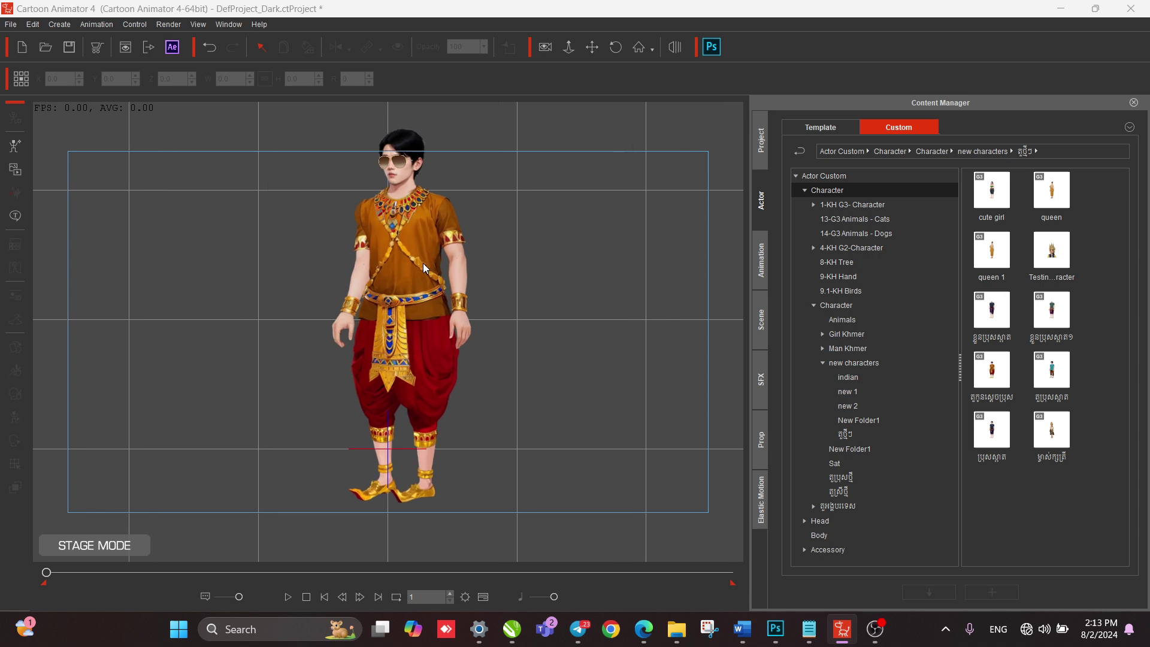
click(410, 301)
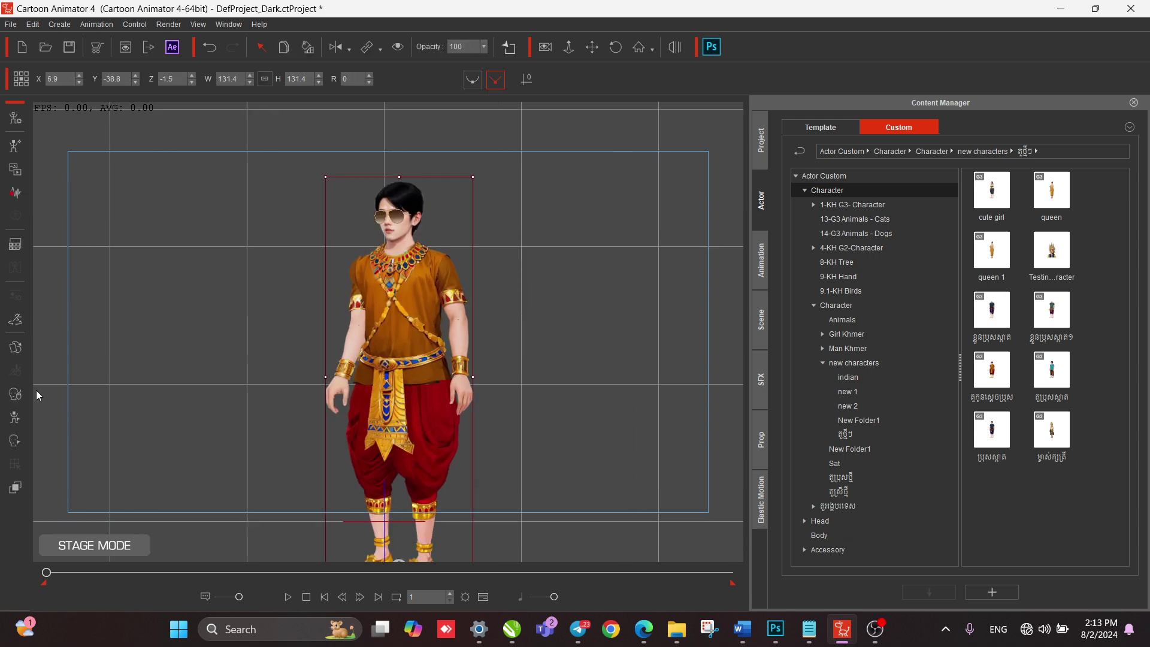
click(14, 396)
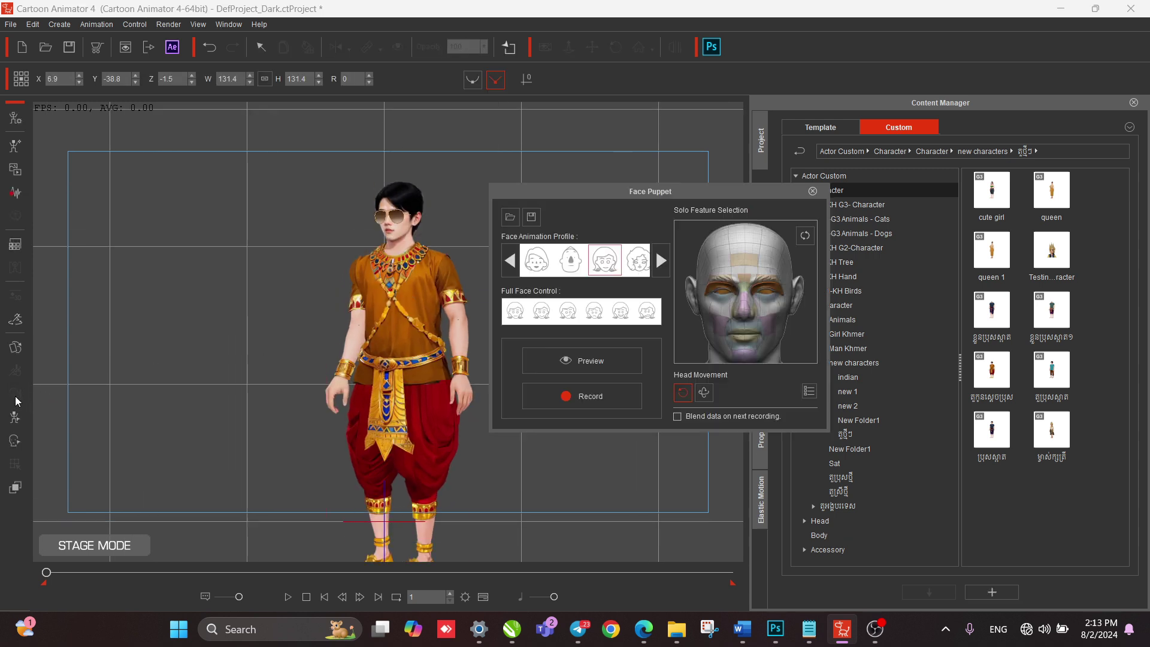
drag(516, 199, 522, 172)
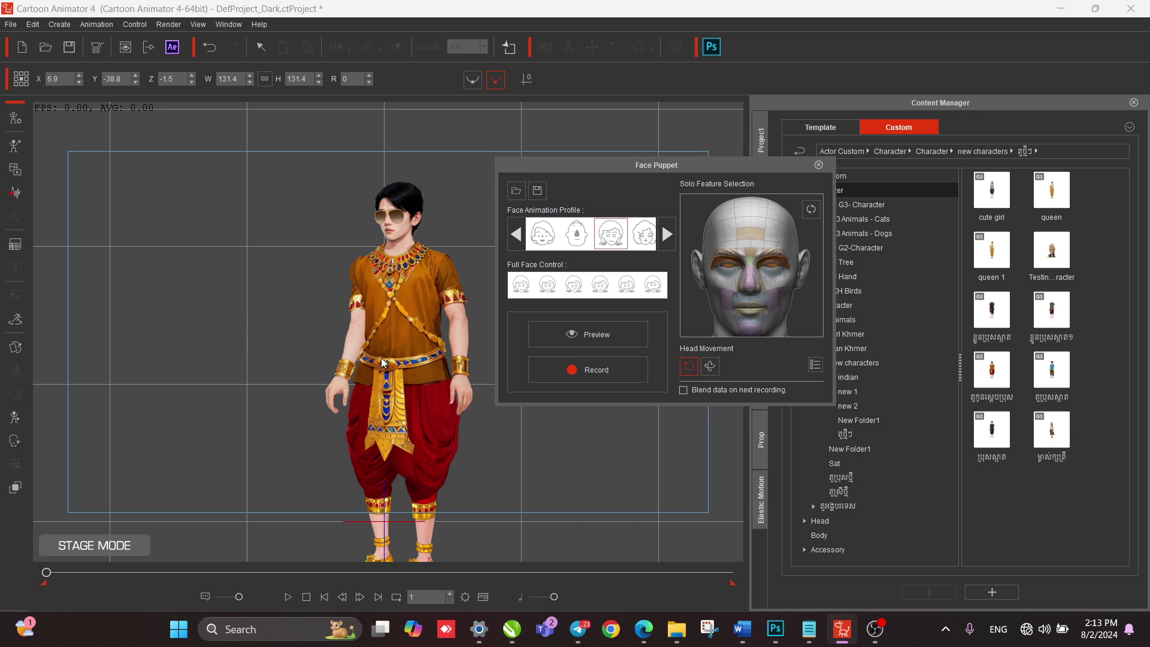
click(818, 167)
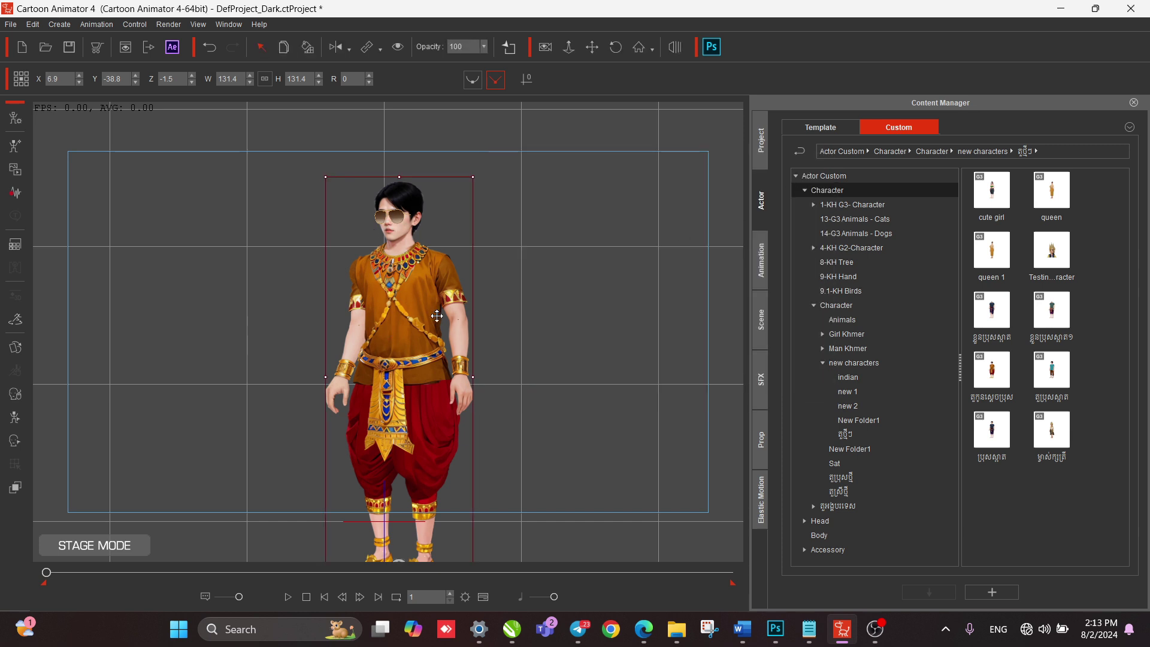
Delete the sunglasses accessory from the male character's face.
right_click(383, 295)
click(406, 246)
click(396, 216)
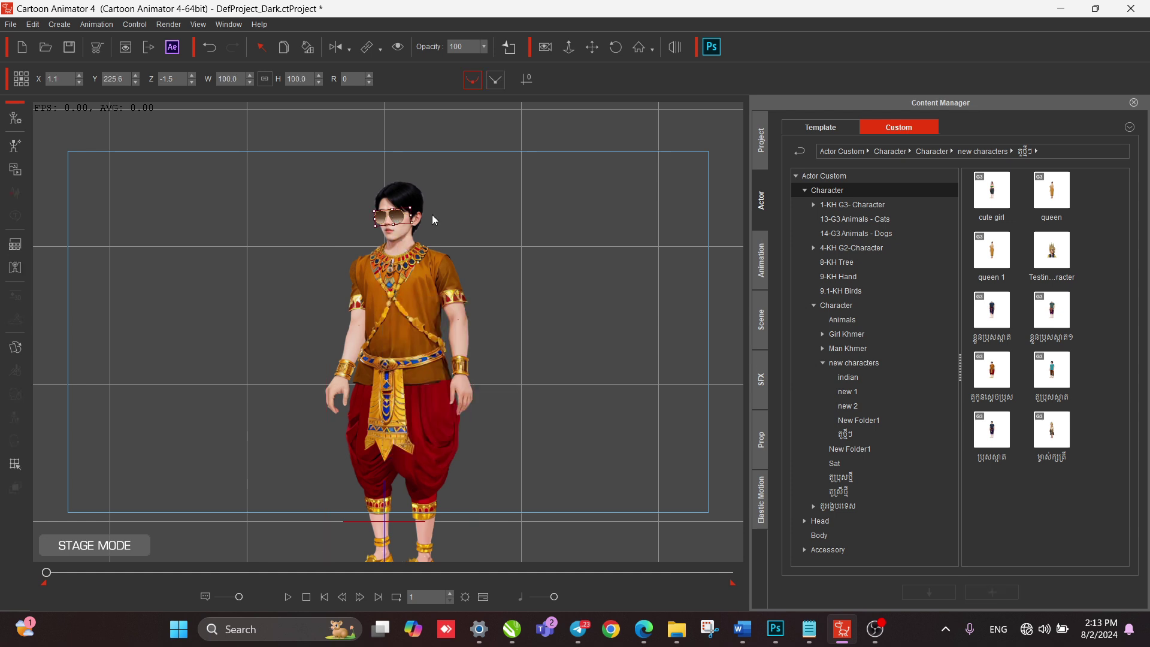
key(Delete)
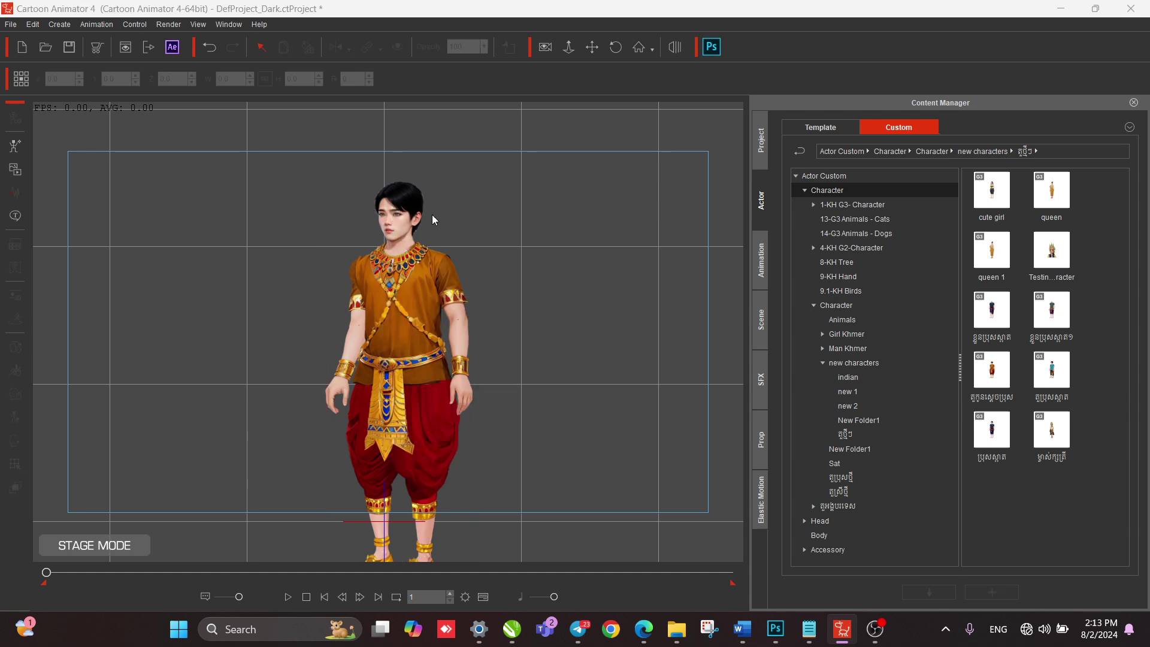
Reopen Face Puppet for the male character and start a face animation preview.
click(422, 321)
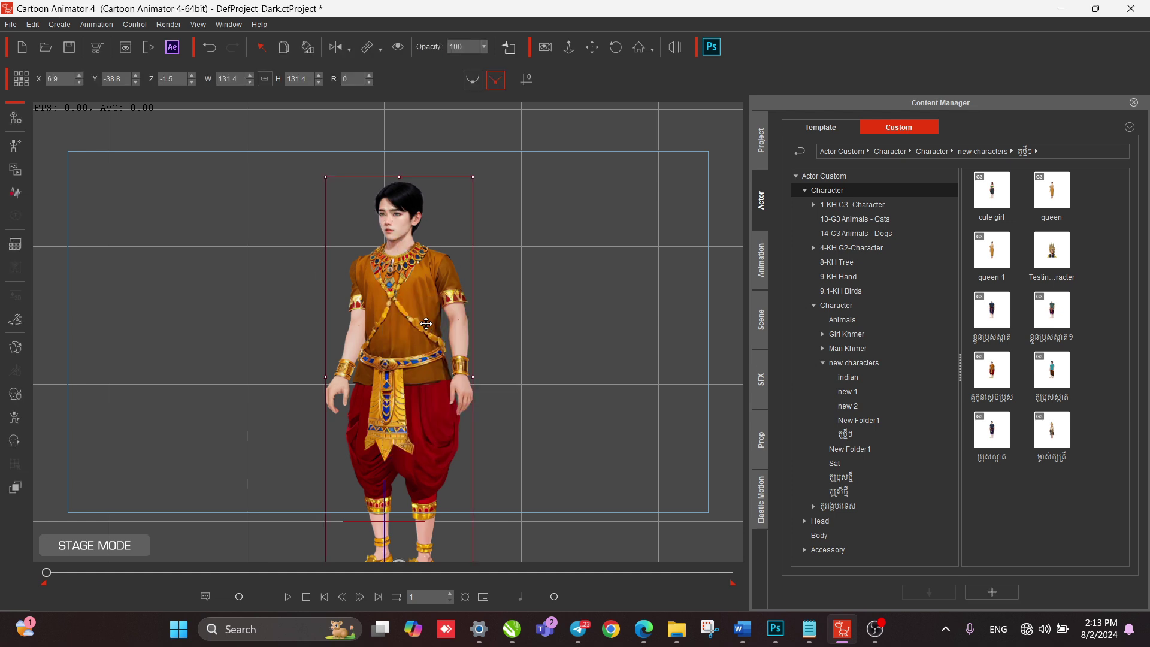
click(16, 442)
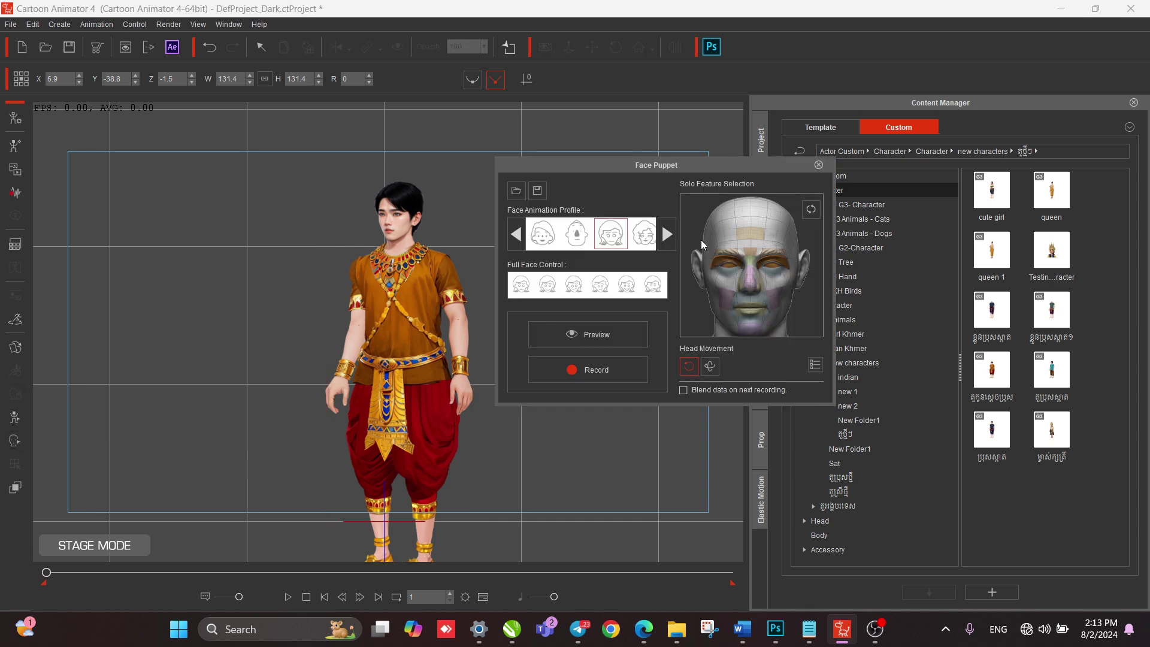
click(592, 342)
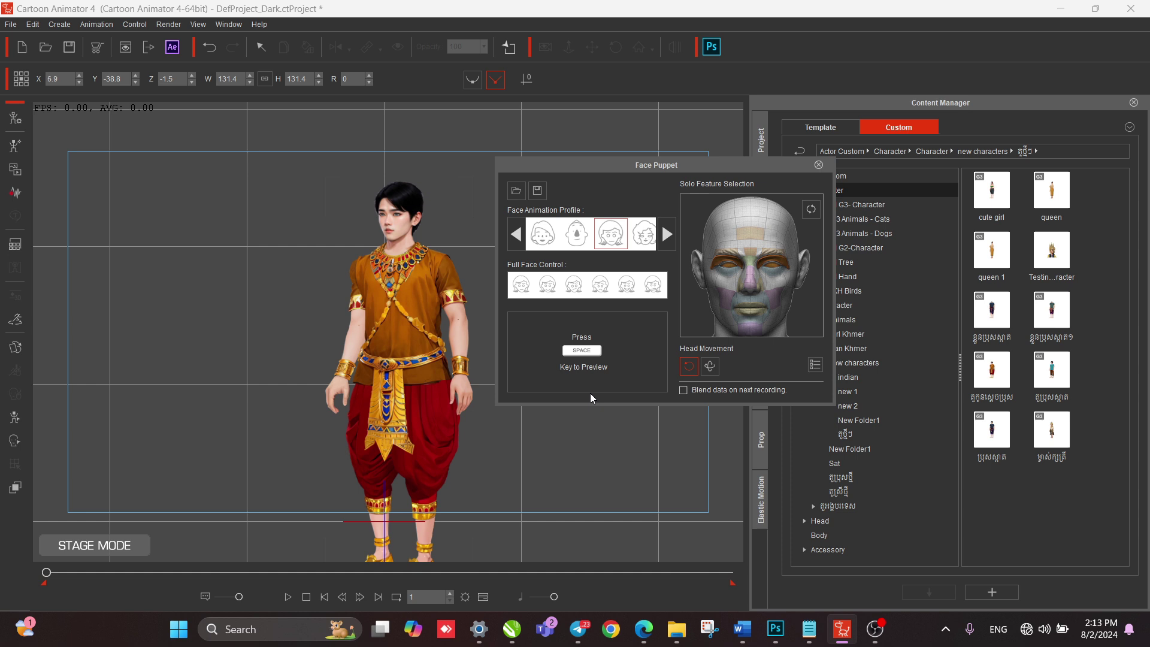
key(space)
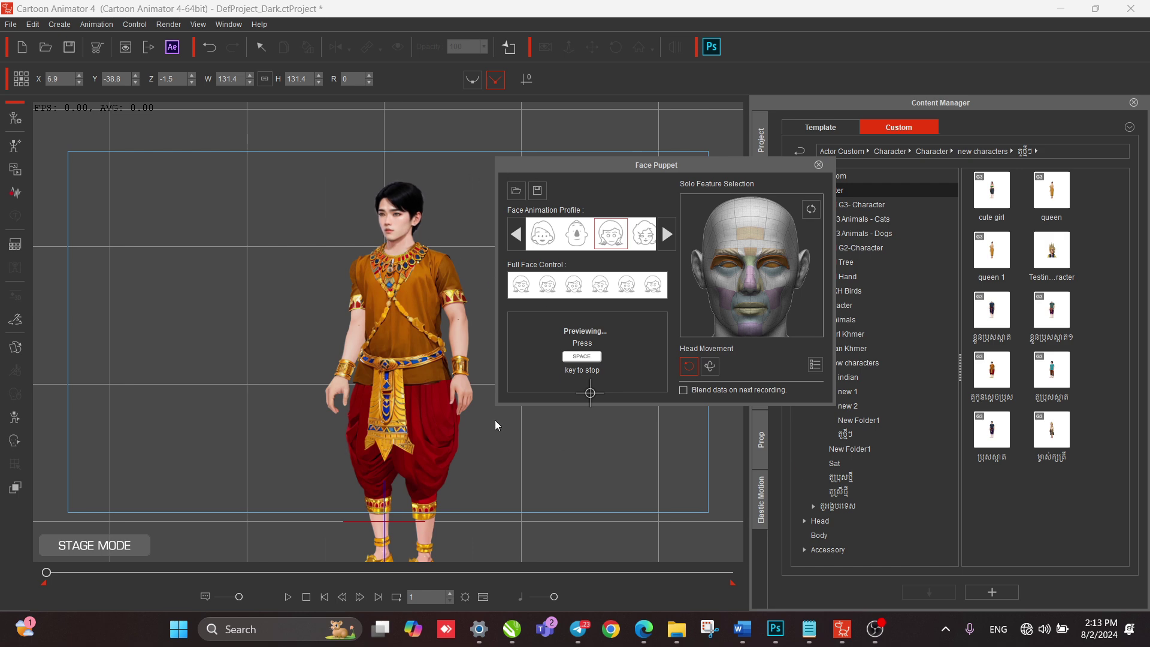
Preview the selected Face Puppet animation profile several times on the male character's face, stopping each preview.
key(space)
scroll(375, 253, up, 5)
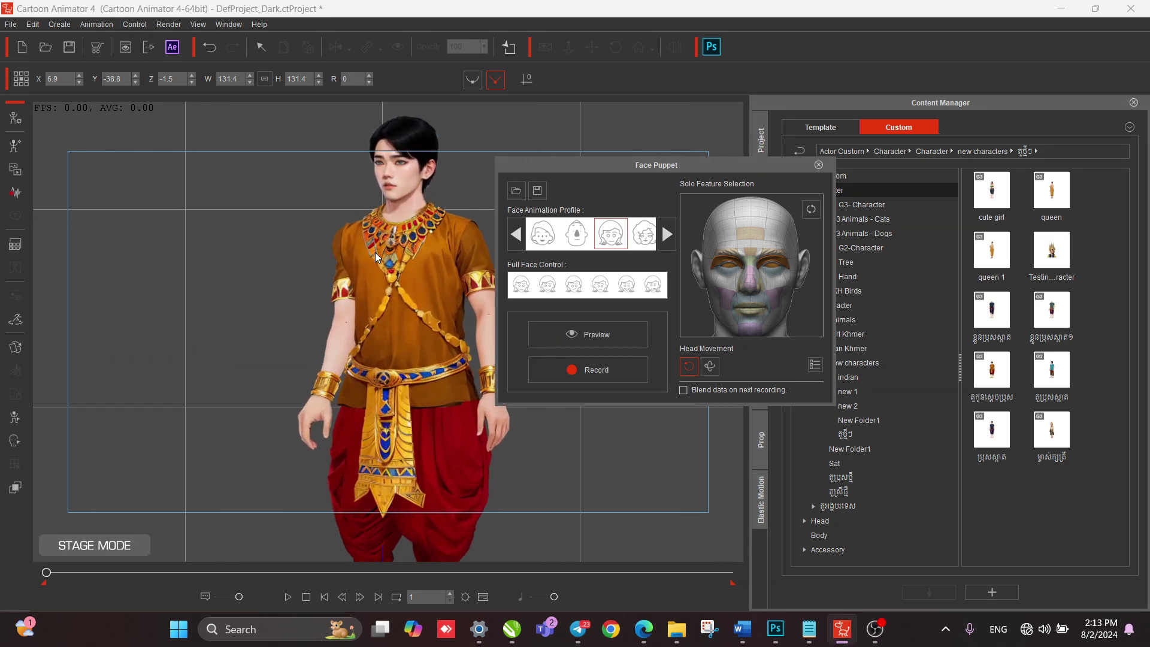
scroll(375, 253, down, 3)
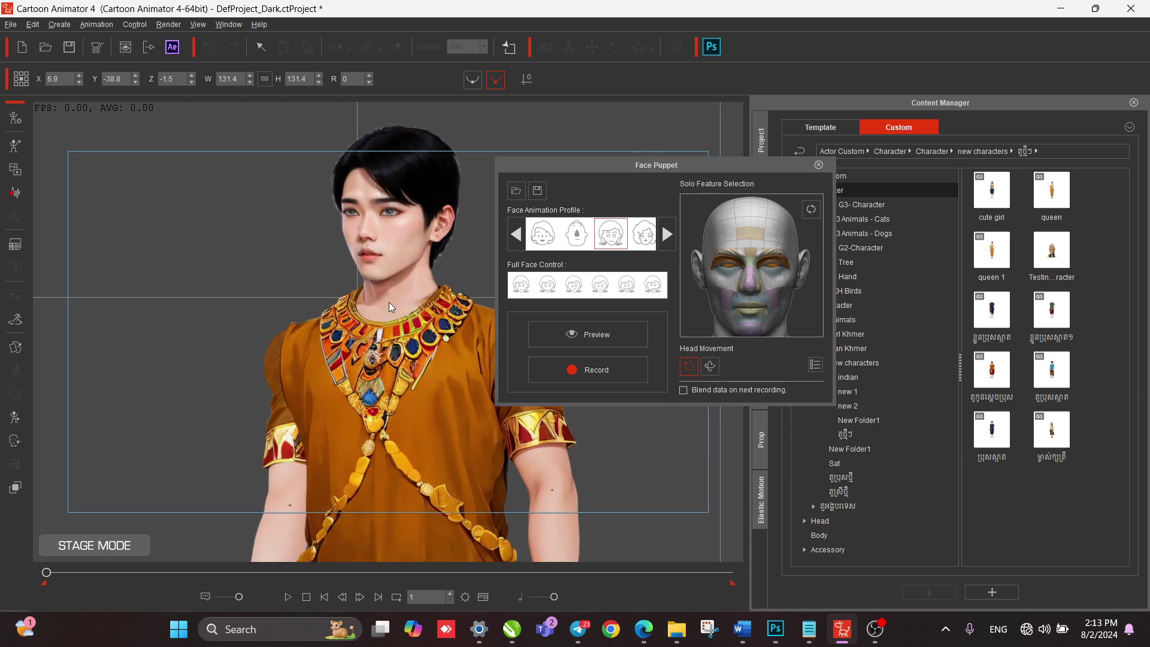
scroll(389, 239, up, 5)
click(597, 333)
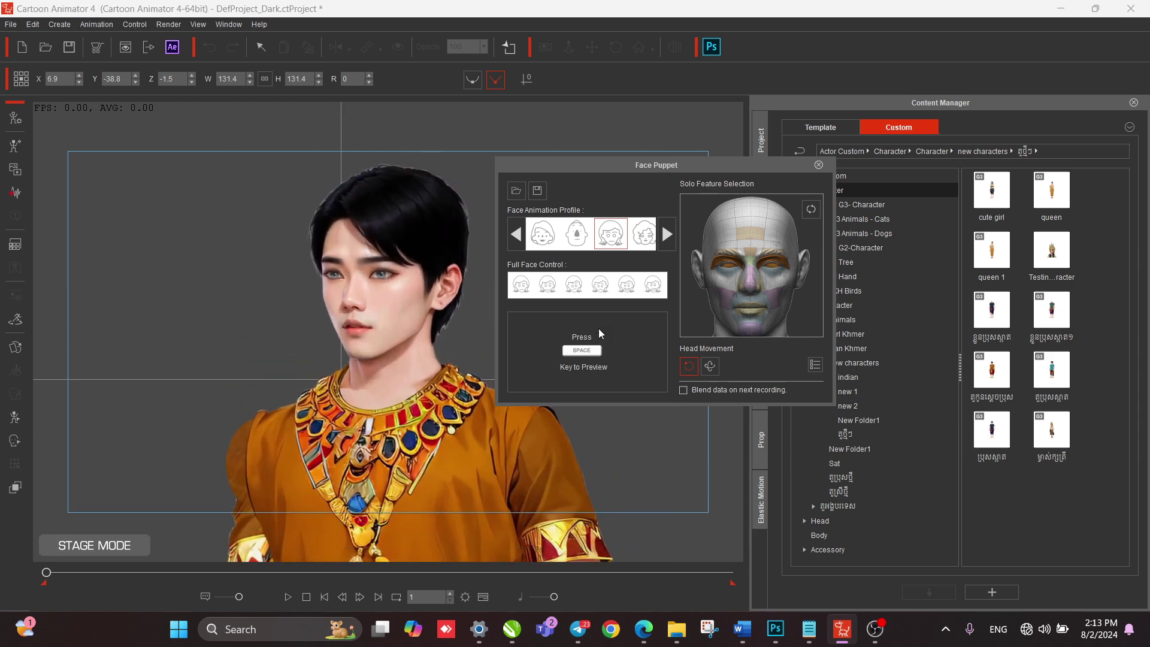
key(space)
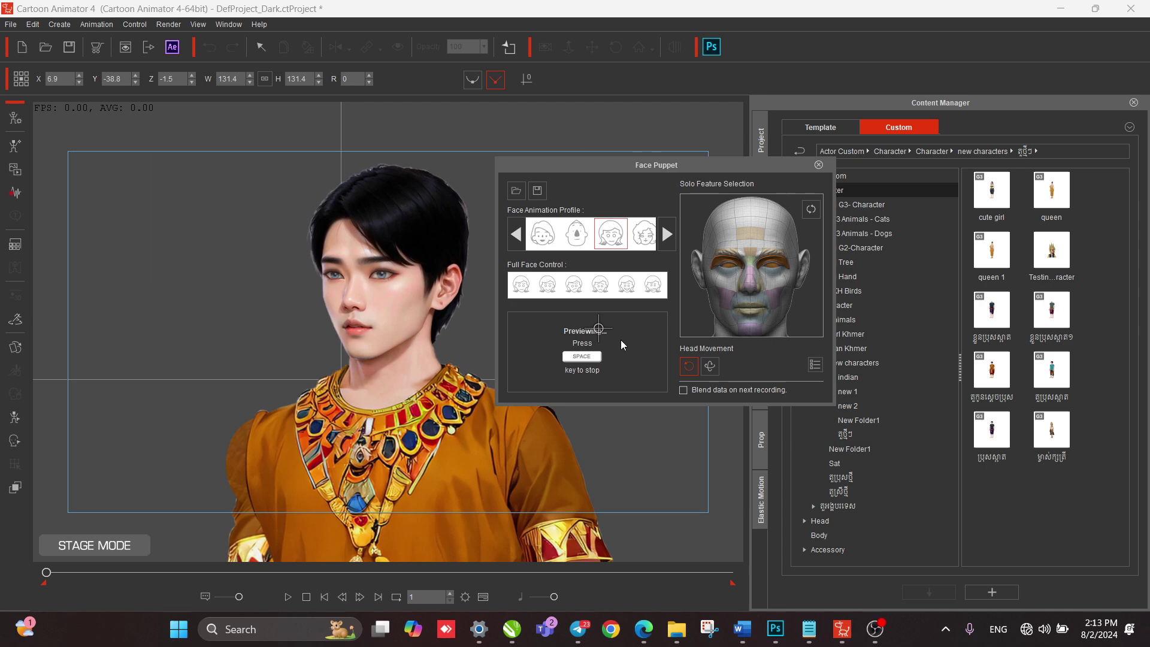
key(space)
click(620, 340)
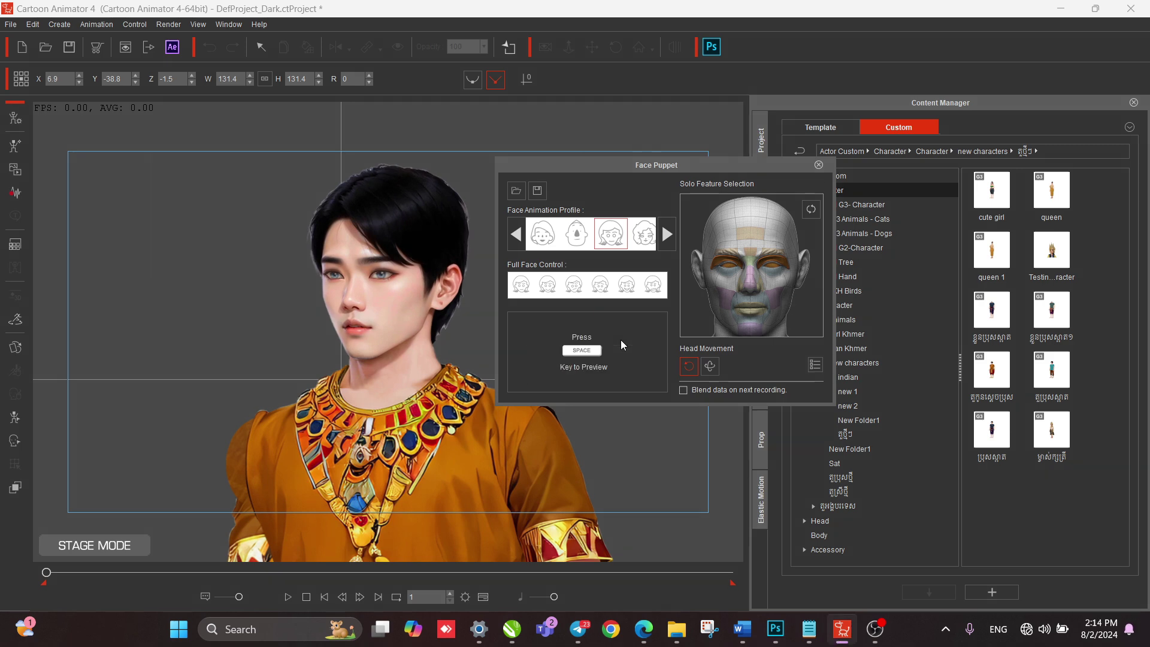
key(space)
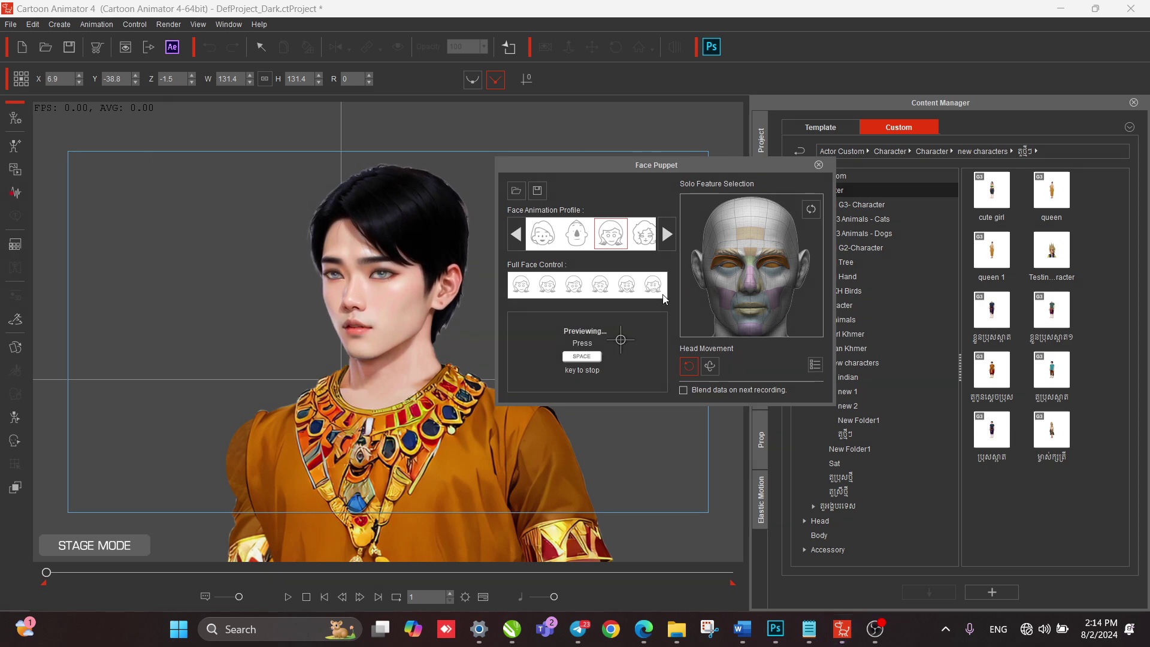
key(space)
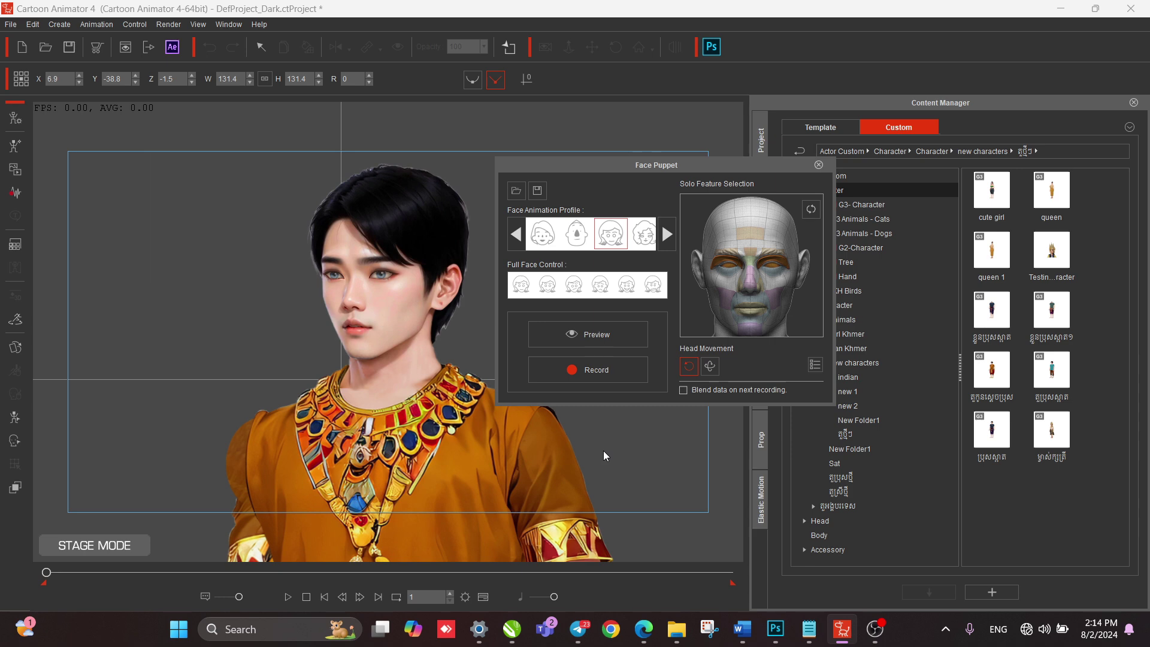
click(597, 340)
key(space)
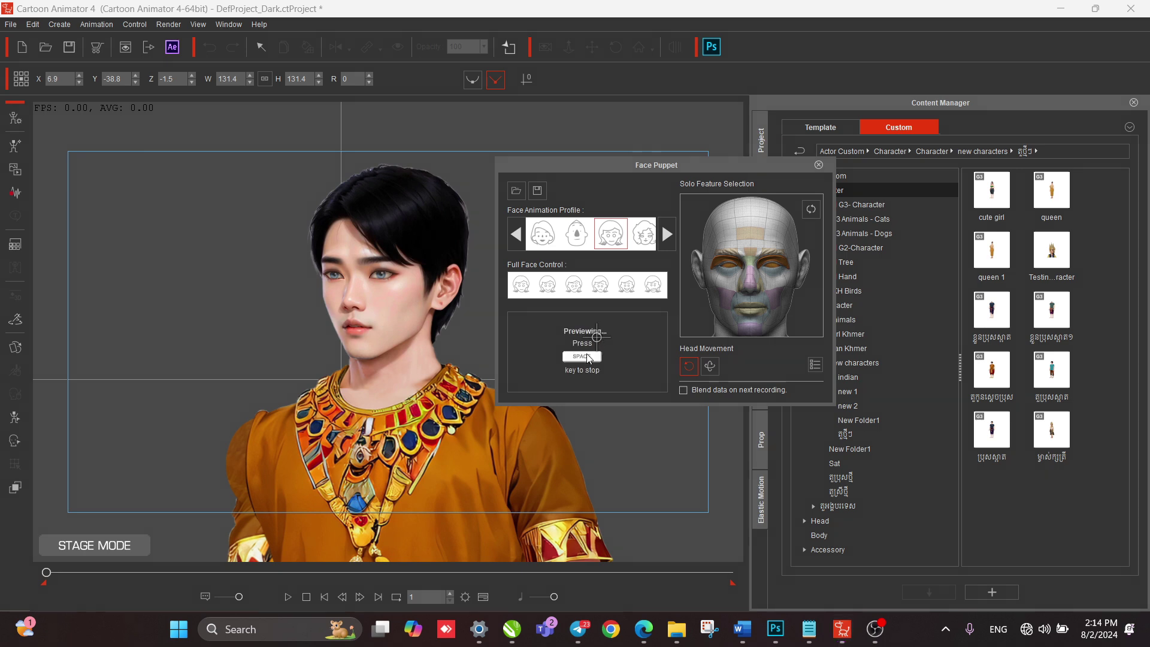
key(space)
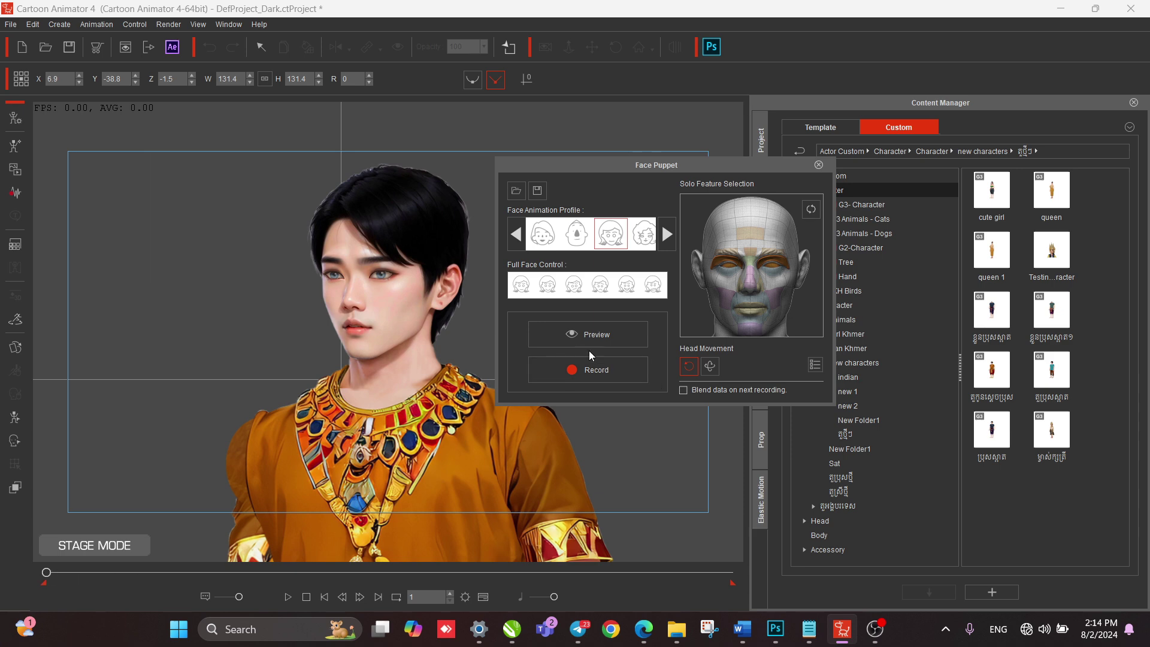
Record a Face Puppet performance for the male character from frame 1 to frame 837, and close the Face Puppet editor.
click(590, 369)
key(space)
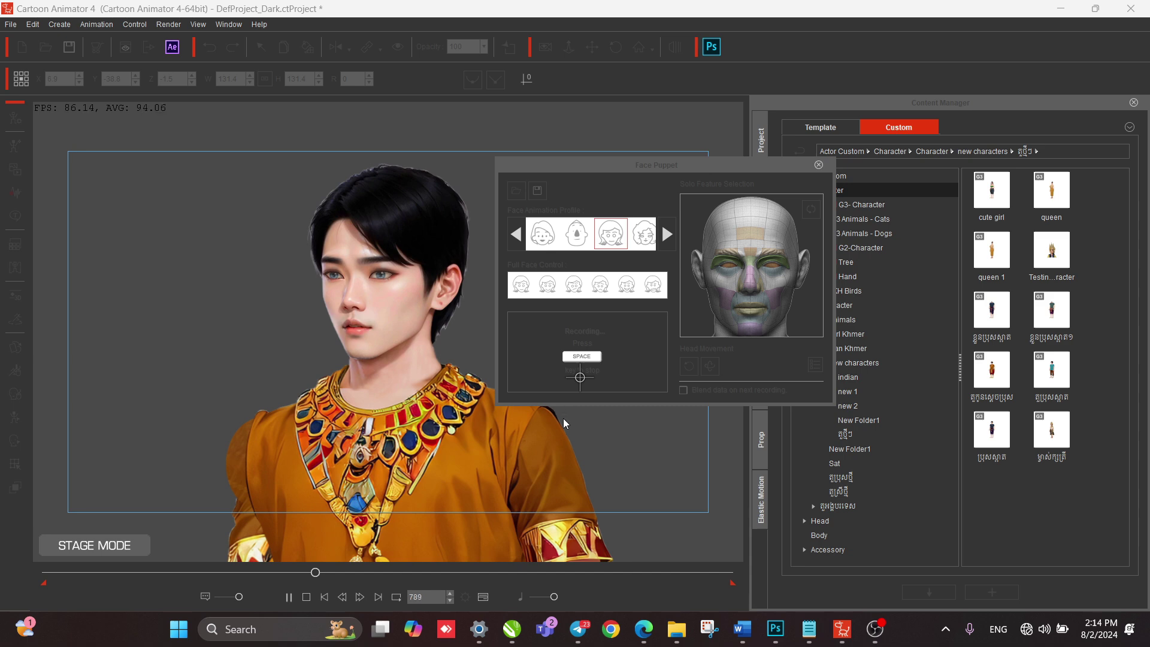
key(space)
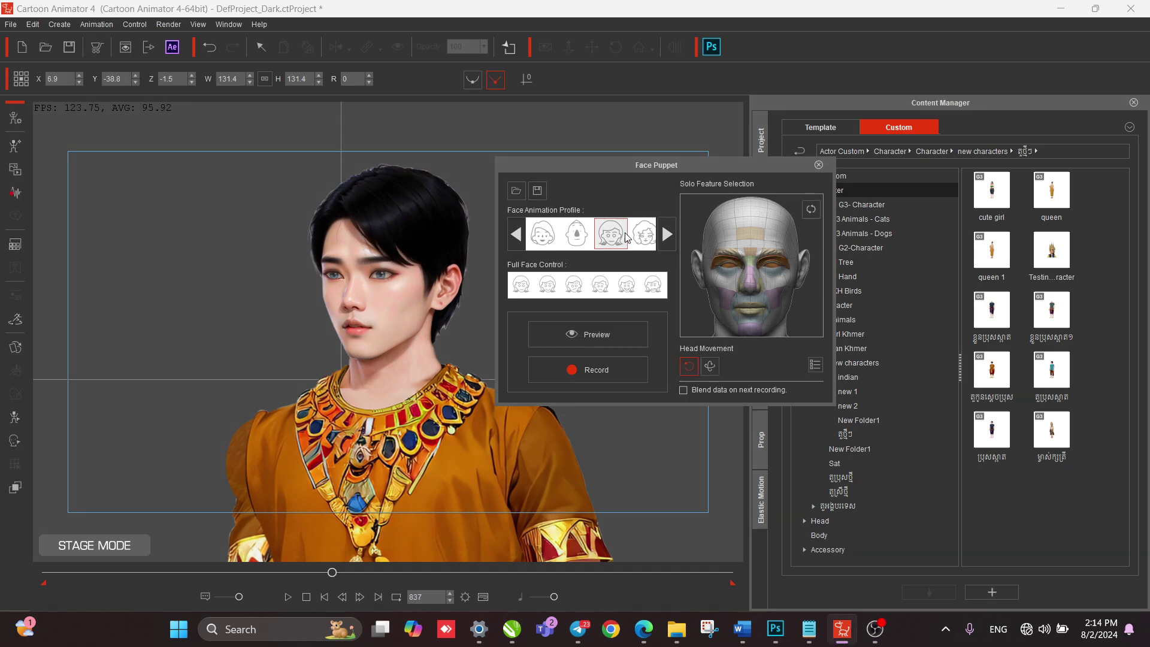
click(819, 165)
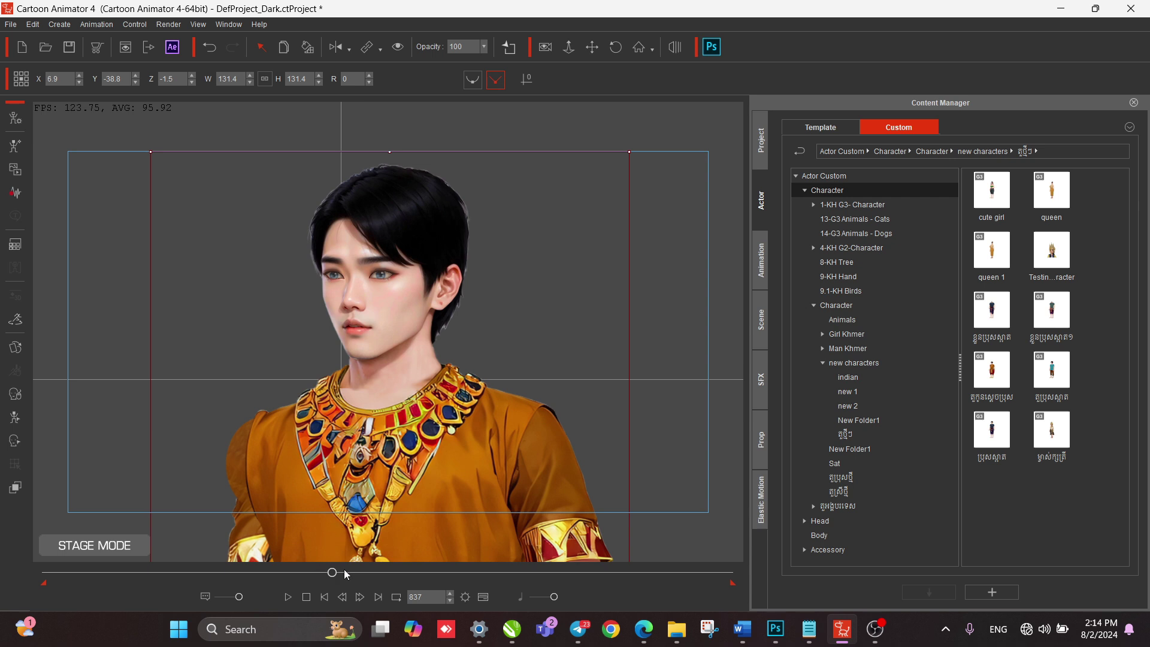
Play back the recorded facial animation from frame 1 and return the playhead to frame 1.
drag(331, 572, 2, 578)
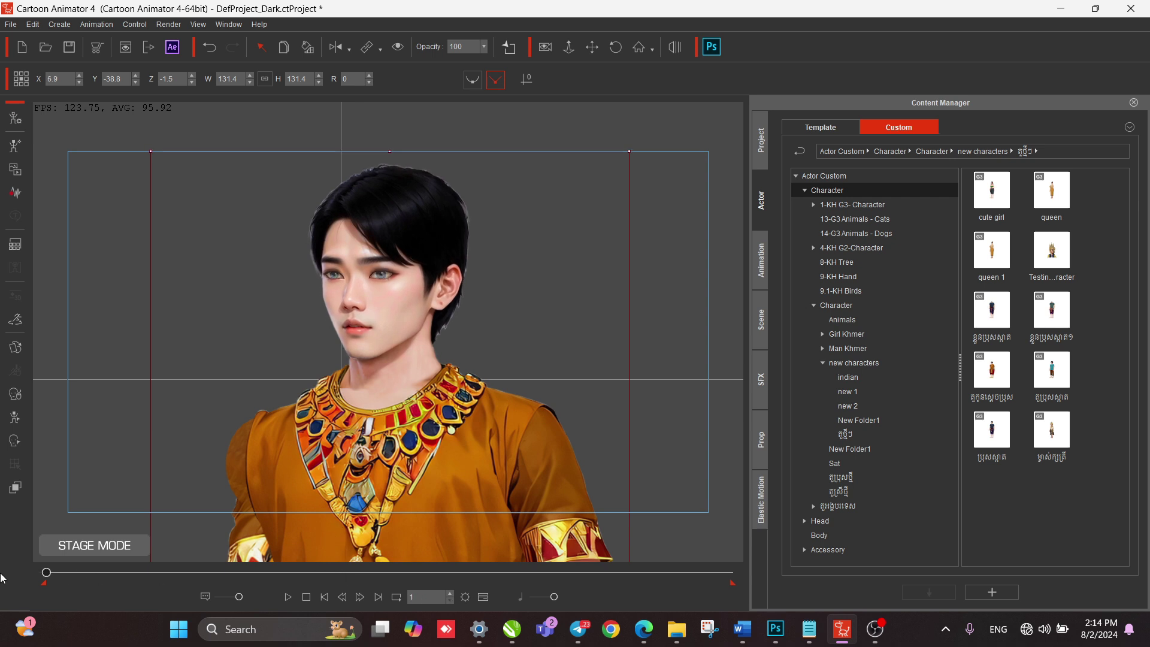
click(278, 596)
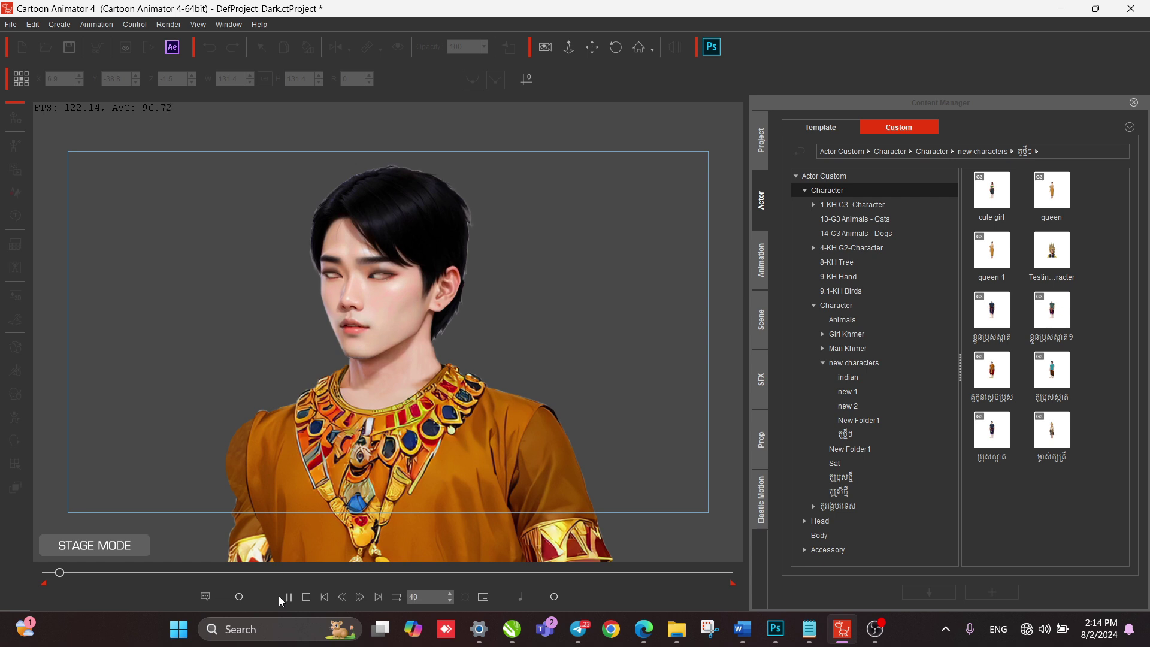
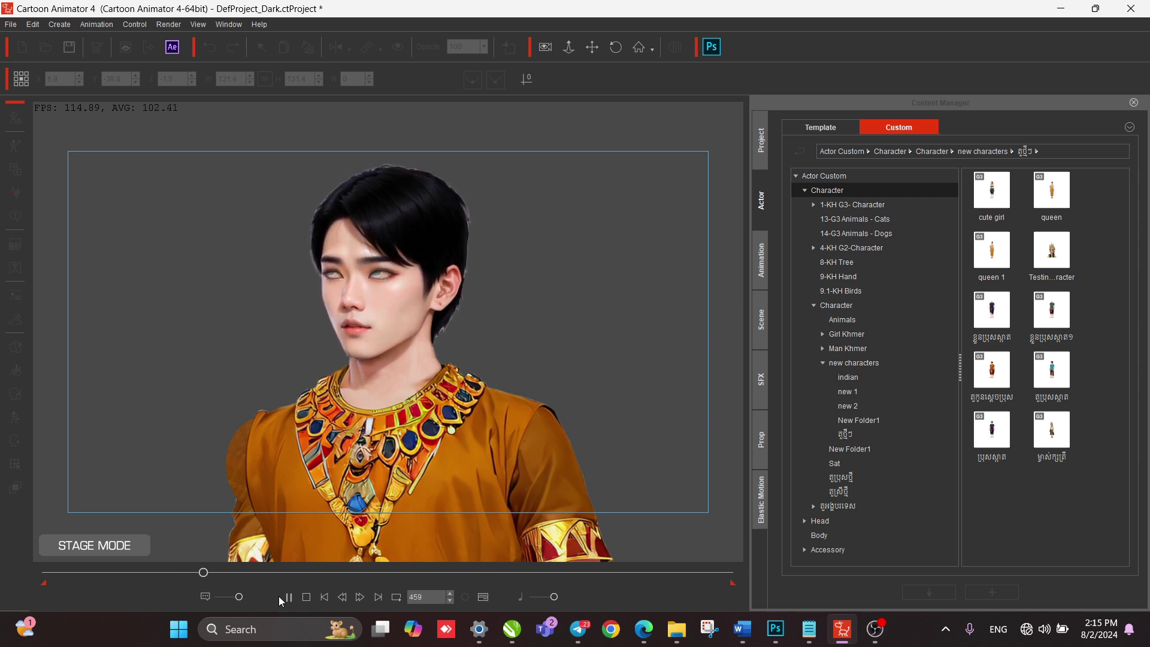
key(space)
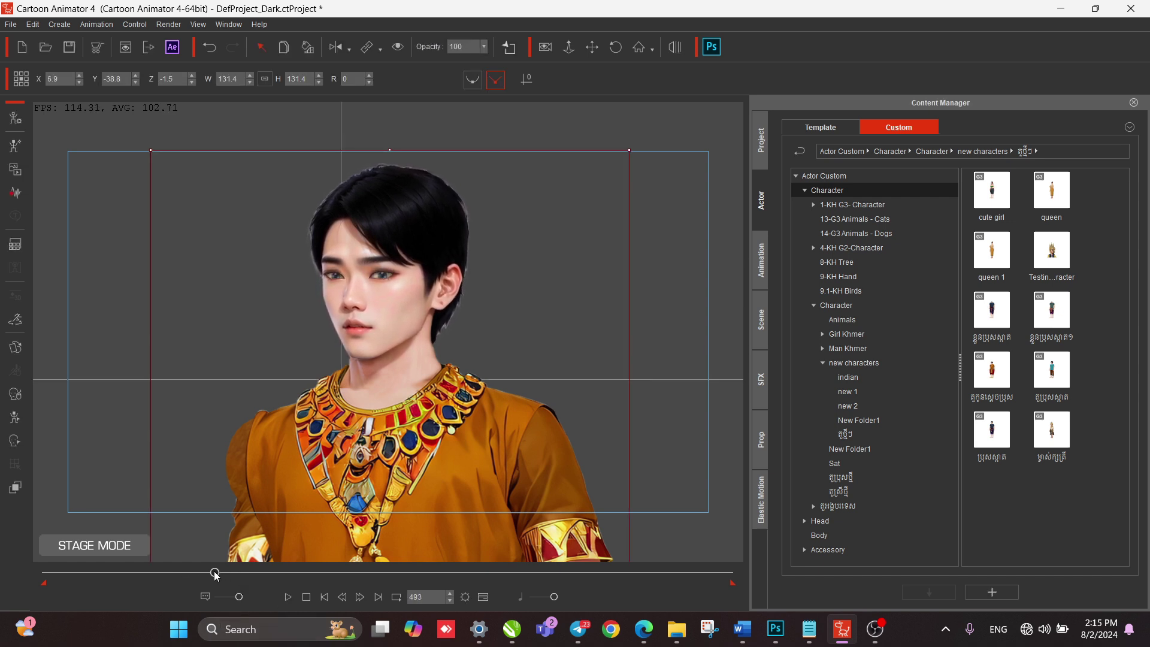
drag(215, 573, 16, 577)
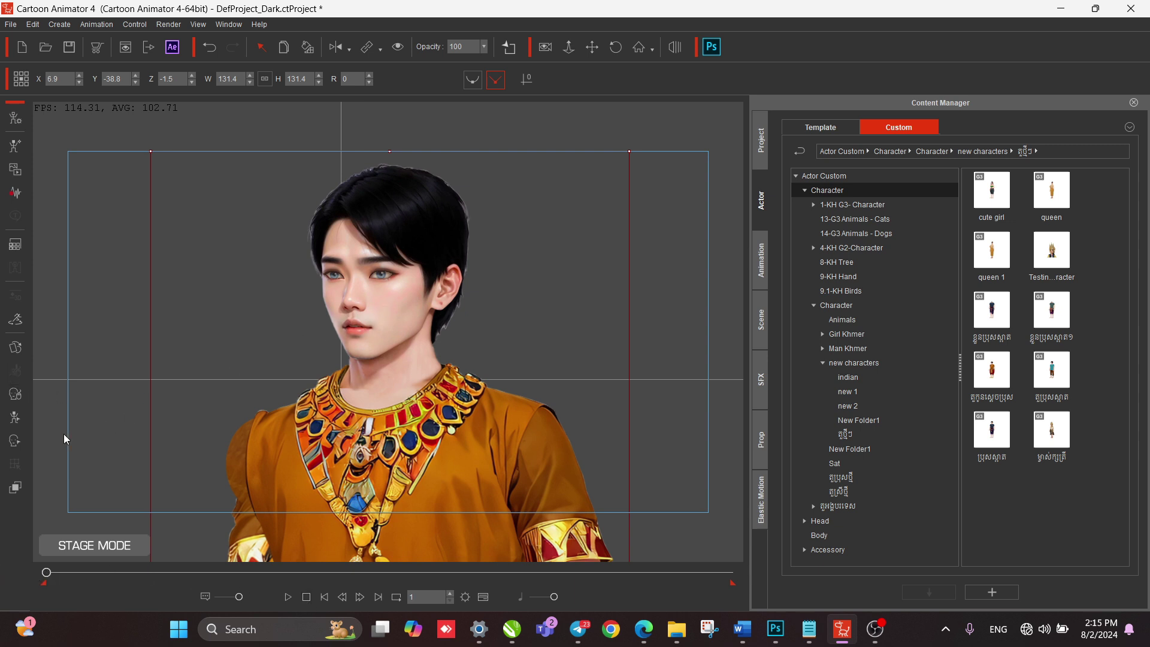
click(14, 417)
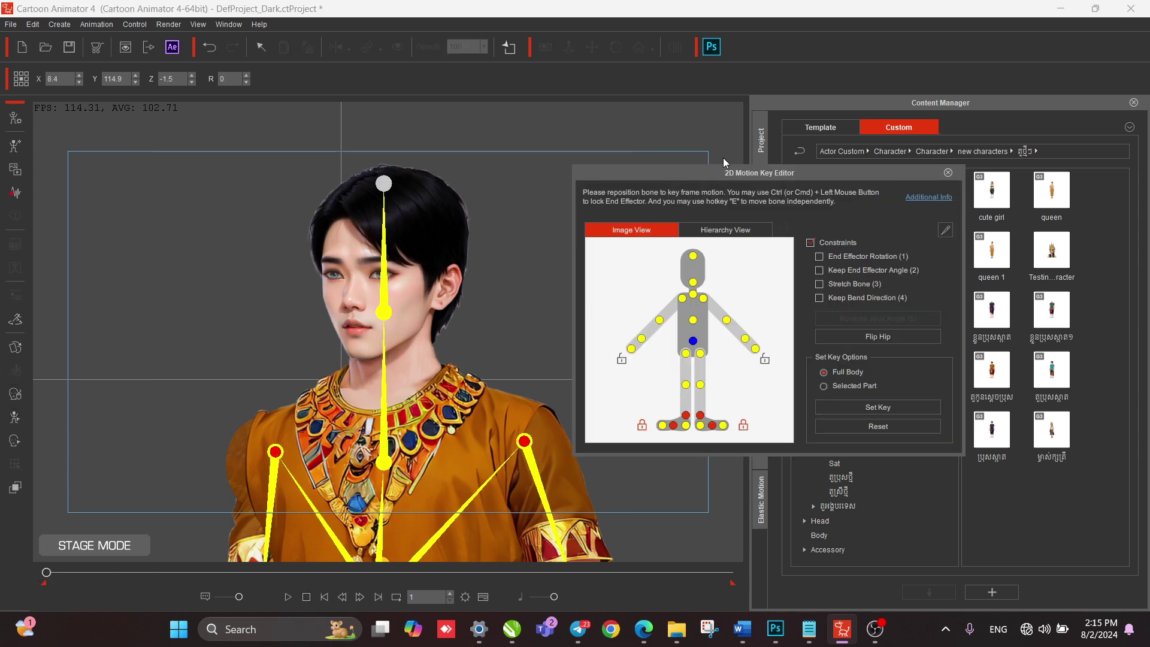
drag(720, 176, 736, 170)
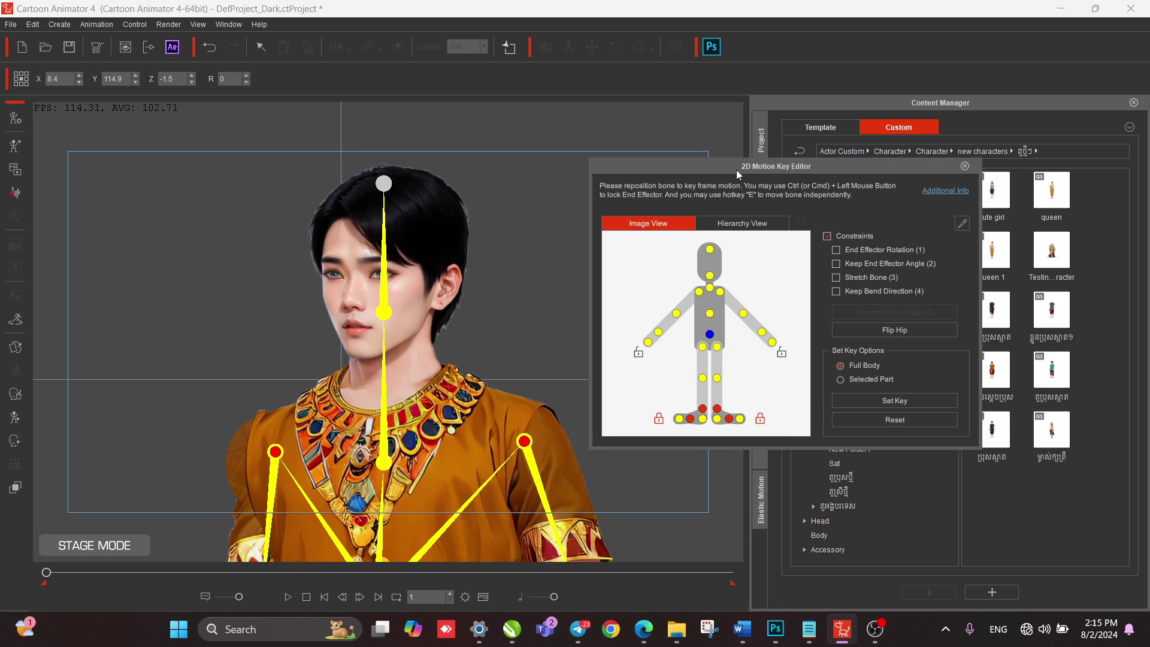
click(964, 165)
Try adjusting the character's head rotation slightly in the Face Key Editor and return the playhead to frame 1.
click(15, 441)
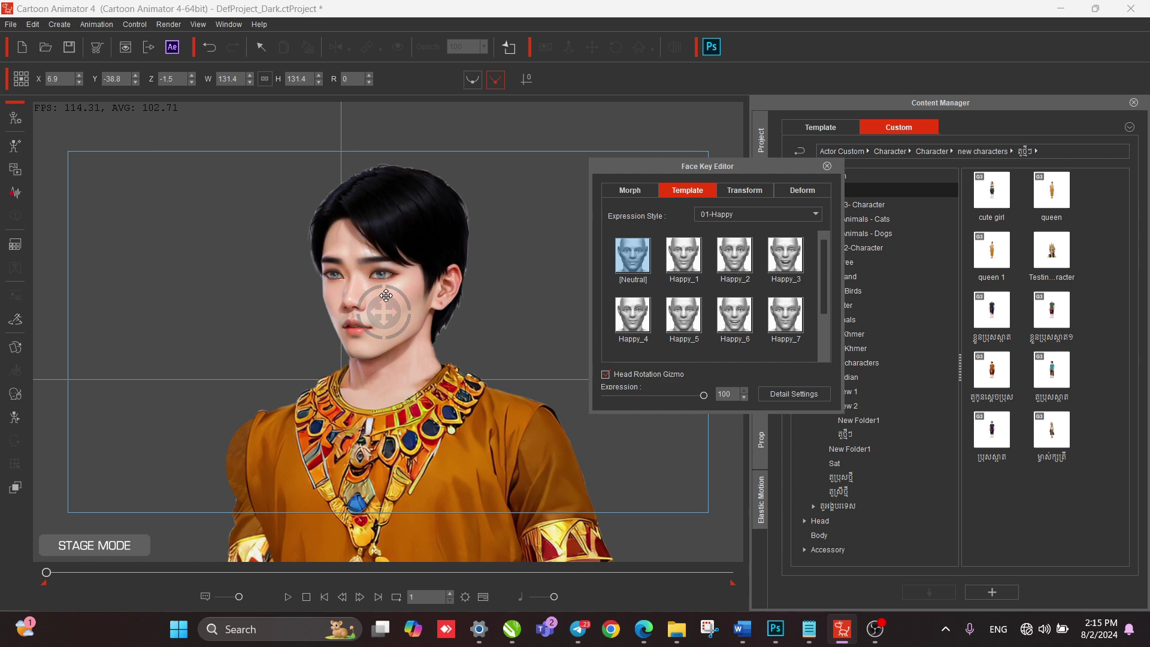
mouse_move(385, 295)
mouse_down()
mouse_move(392, 398)
mouse_move(371, 264)
mouse_move(383, 306)
mouse_up()
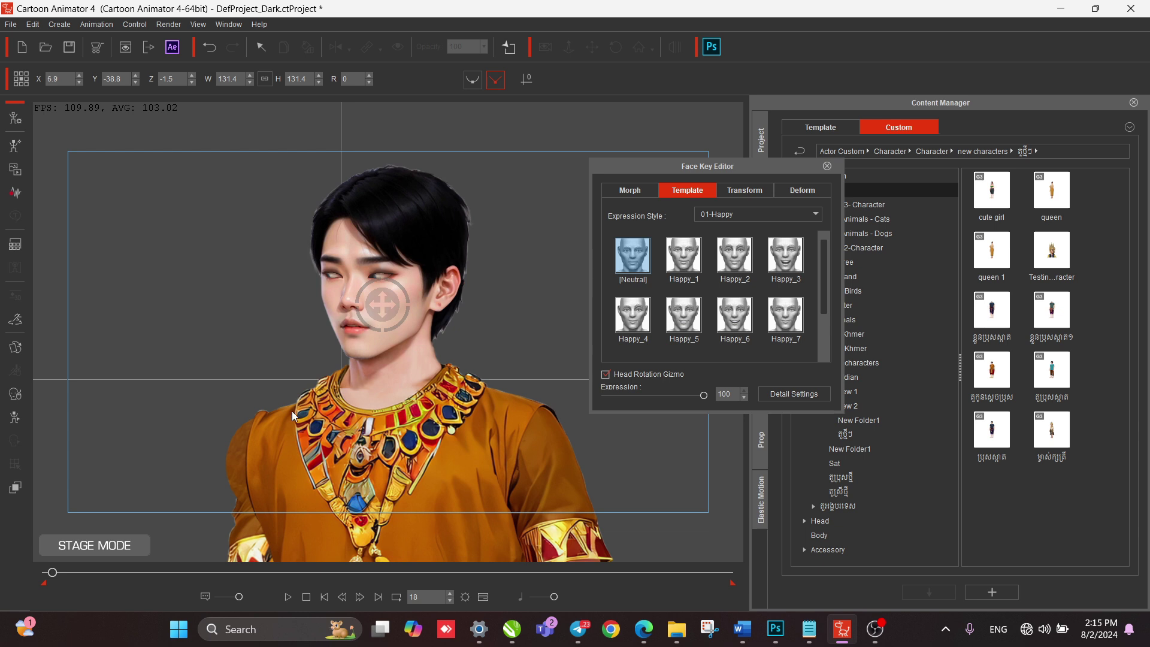
drag(52, 571, 46, 572)
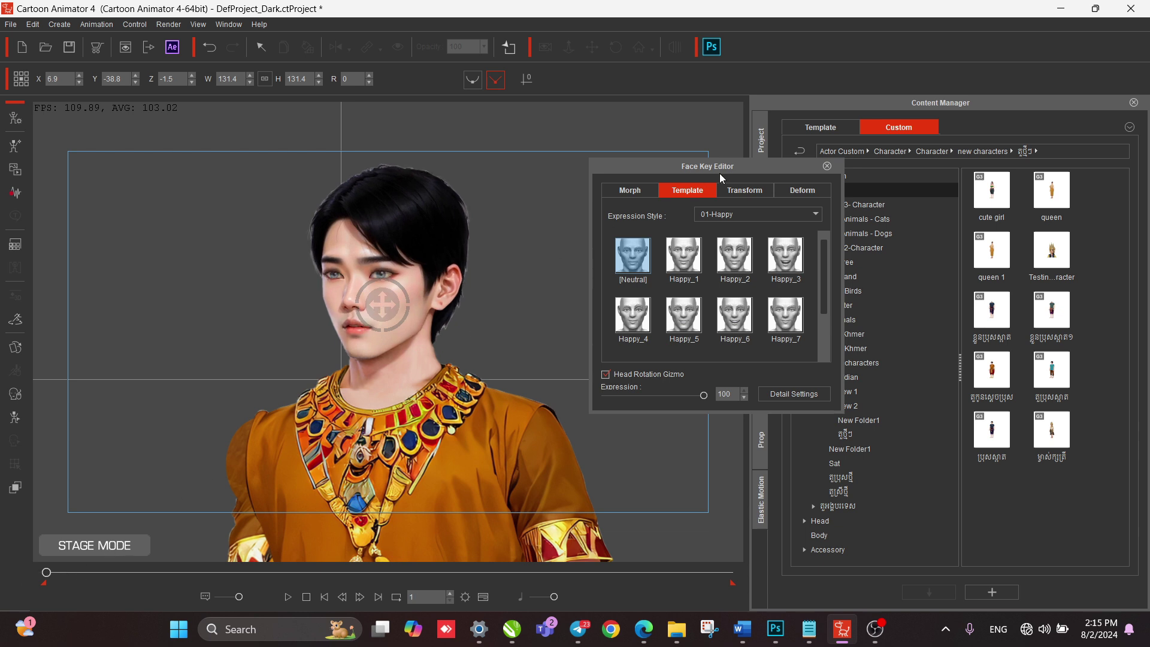
Try several 07-Wink expression templates on the face at frame 1, including Mad_2 and Wink_2, ending with Wink_3.
click(742, 217)
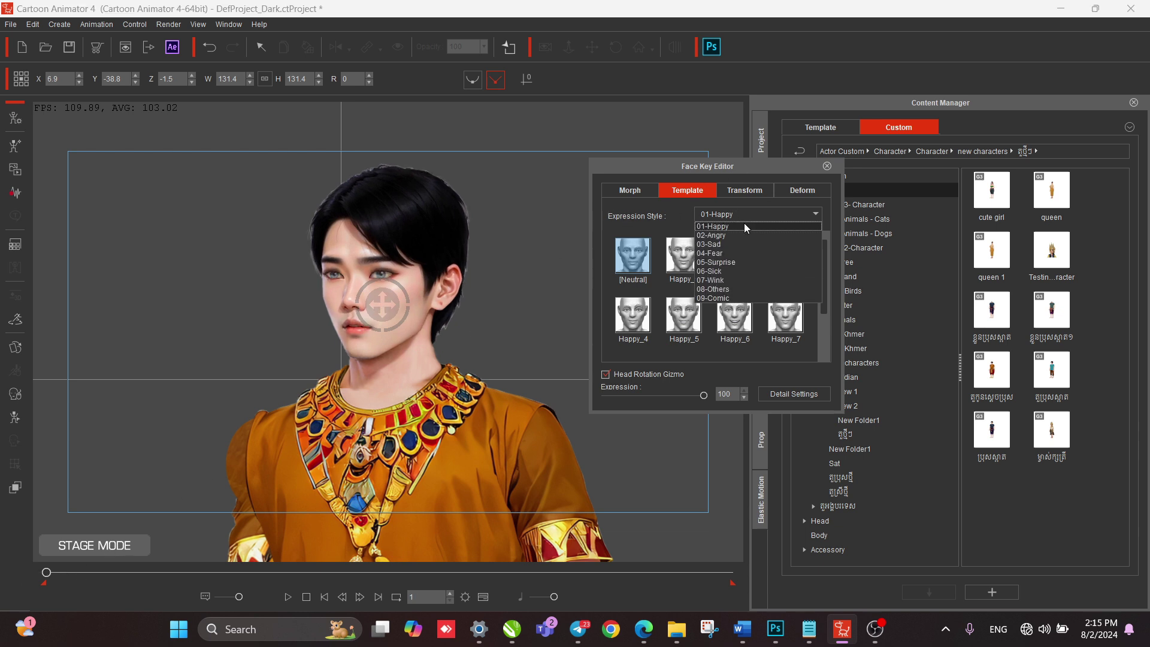
click(728, 281)
click(695, 259)
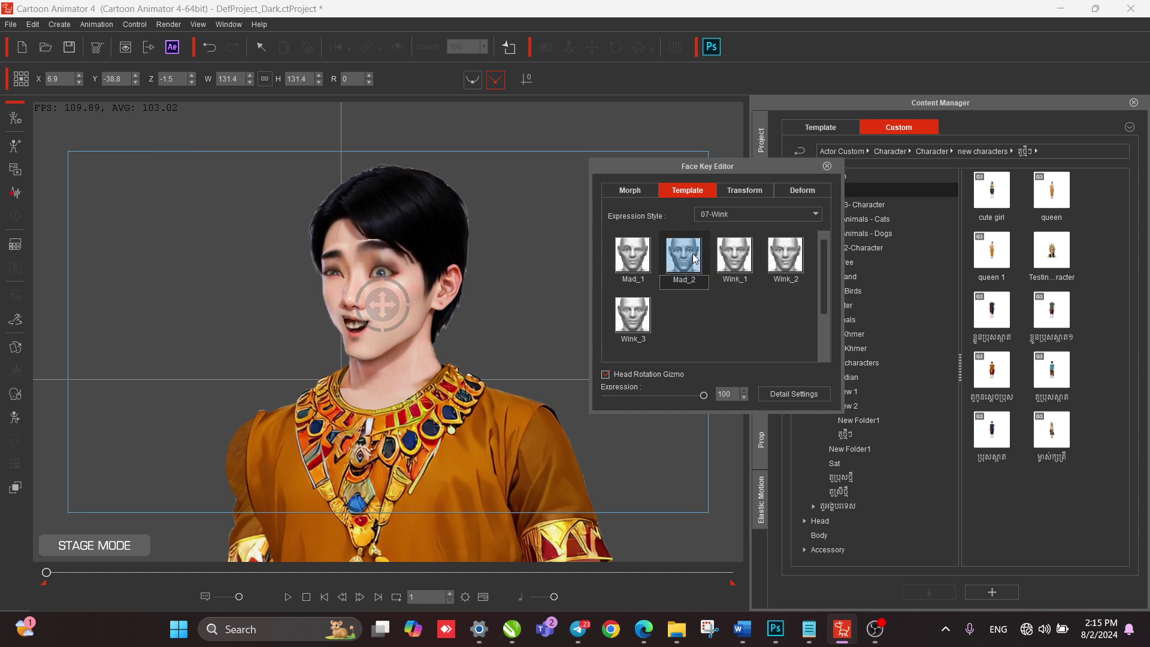
click(717, 264)
click(776, 266)
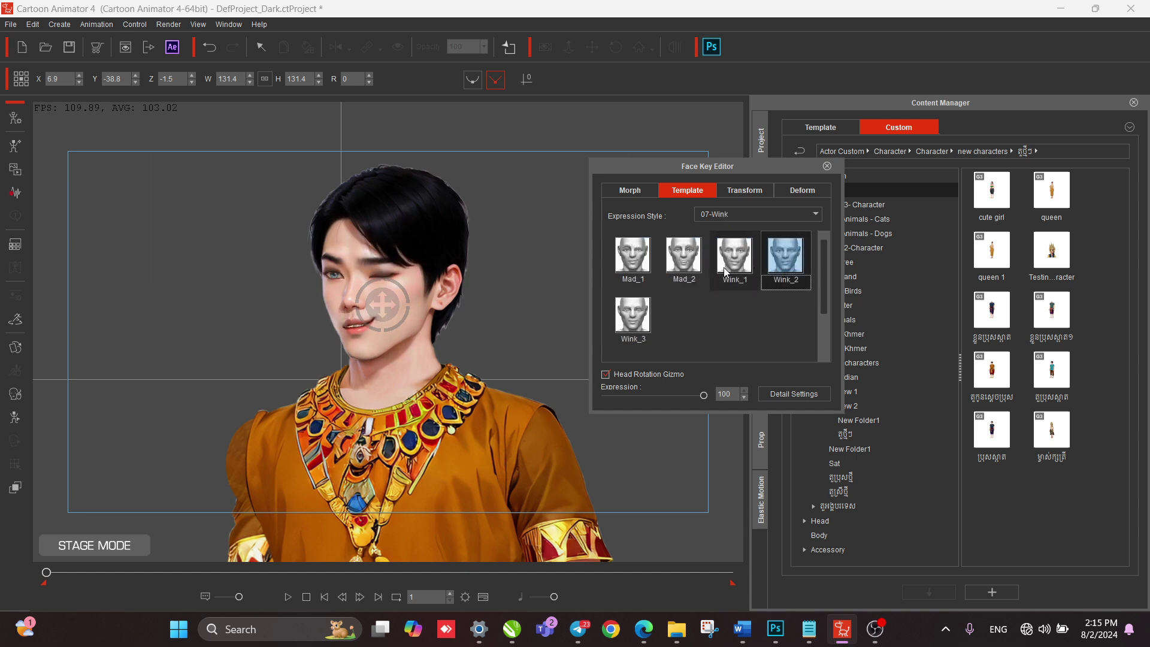
click(633, 255)
click(634, 324)
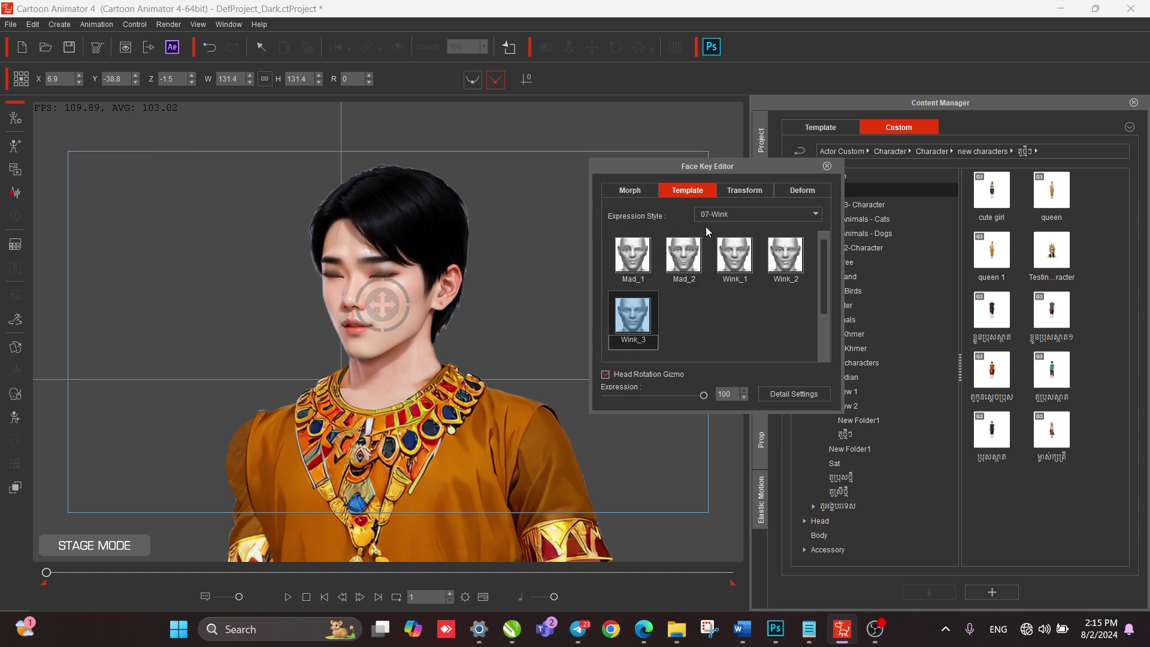
Apply the Happy_1 template from the 01-Happy style at frame 1 and nudge the head rotation slightly.
click(731, 217)
click(729, 228)
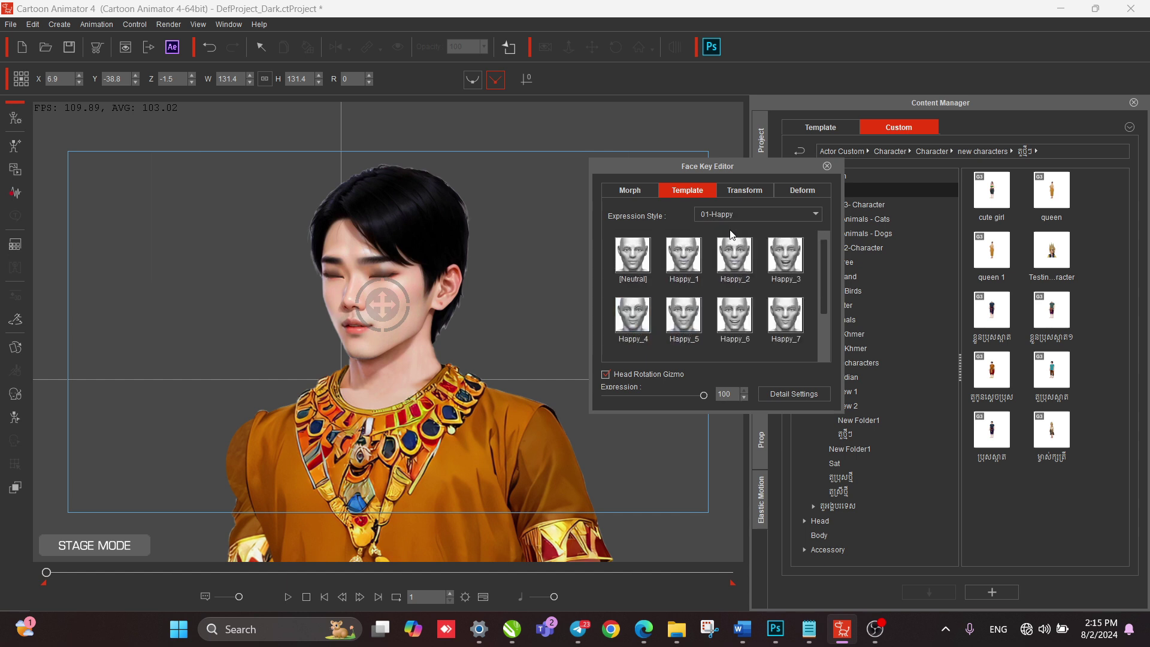
click(676, 268)
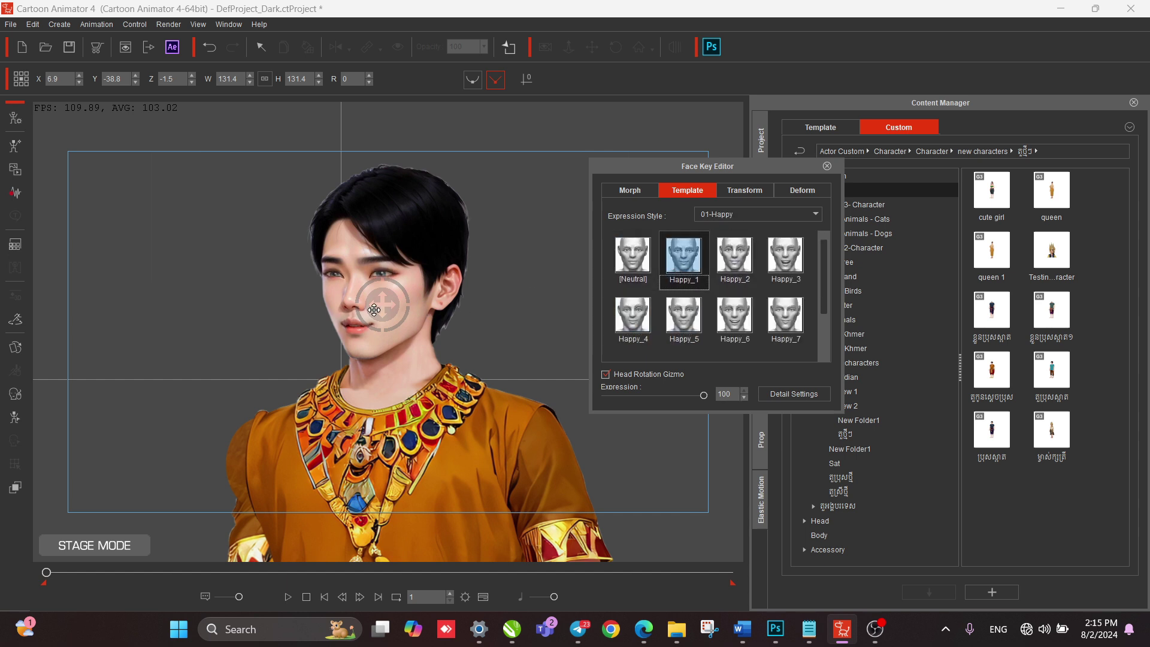
mouse_move(381, 305)
mouse_down()
mouse_move(385, 277)
mouse_move(387, 312)
mouse_up()
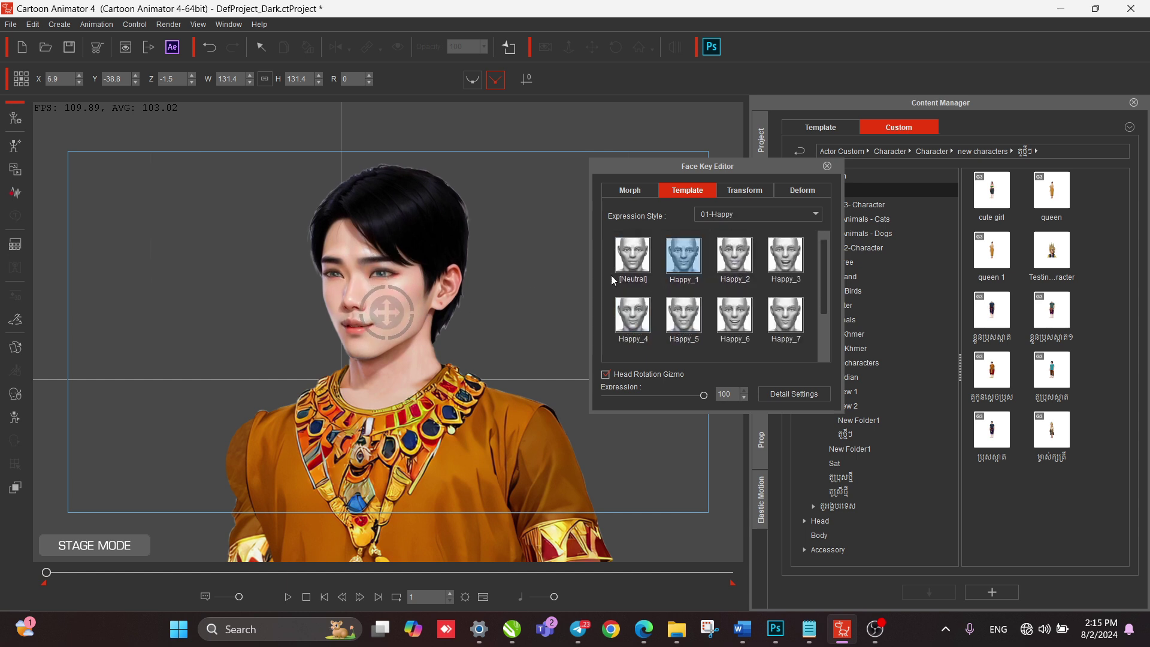
click(826, 166)
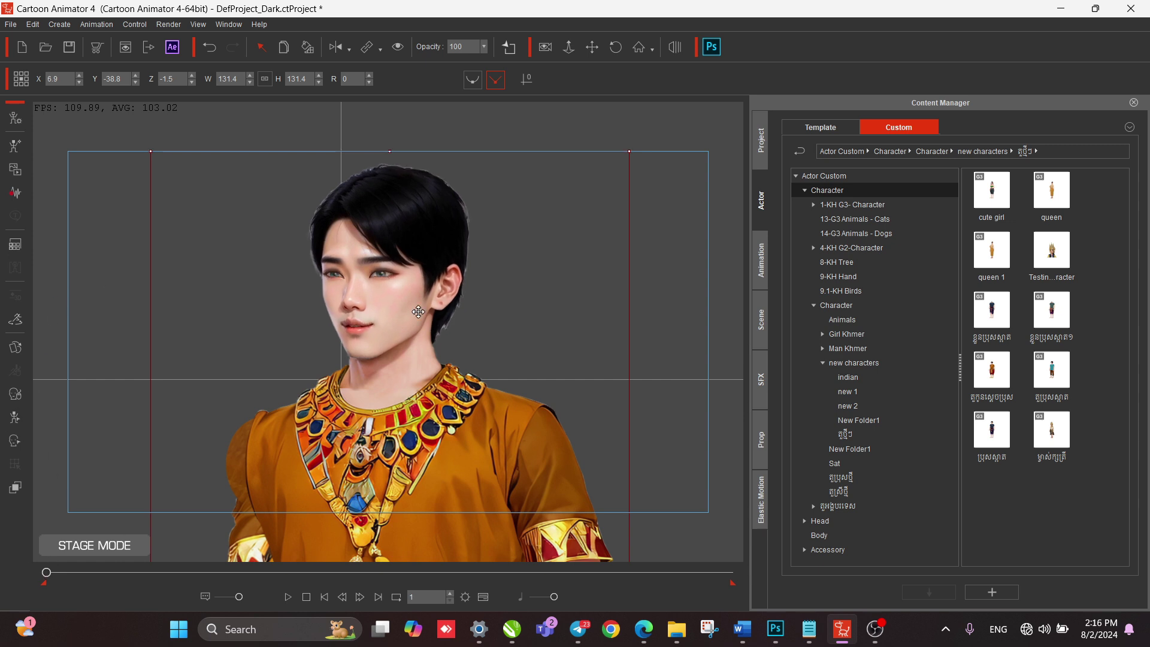
Reset the character's face at frame 1 with the Face Key Editor's Default Key and close the editor.
click(15, 440)
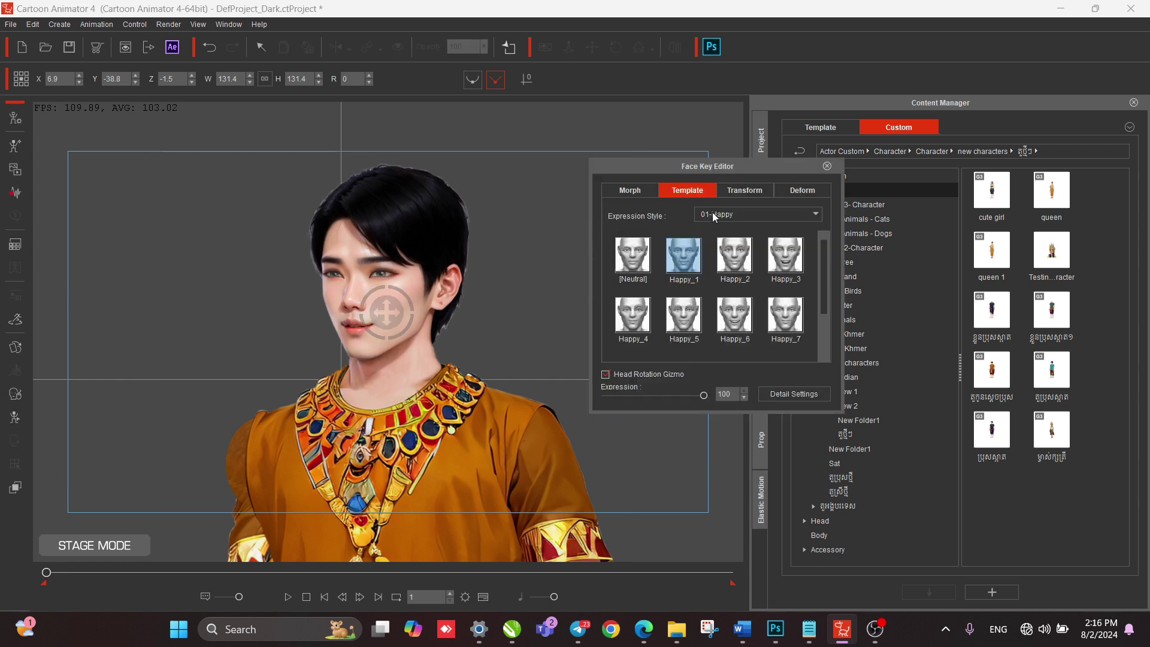
click(630, 190)
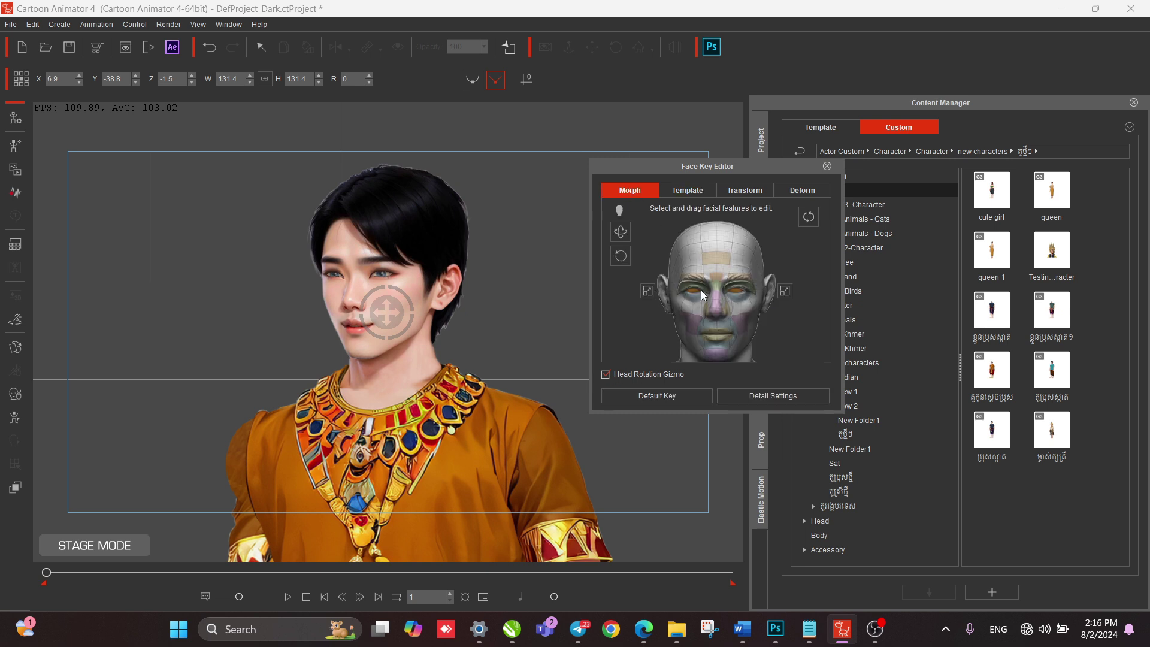
click(655, 396)
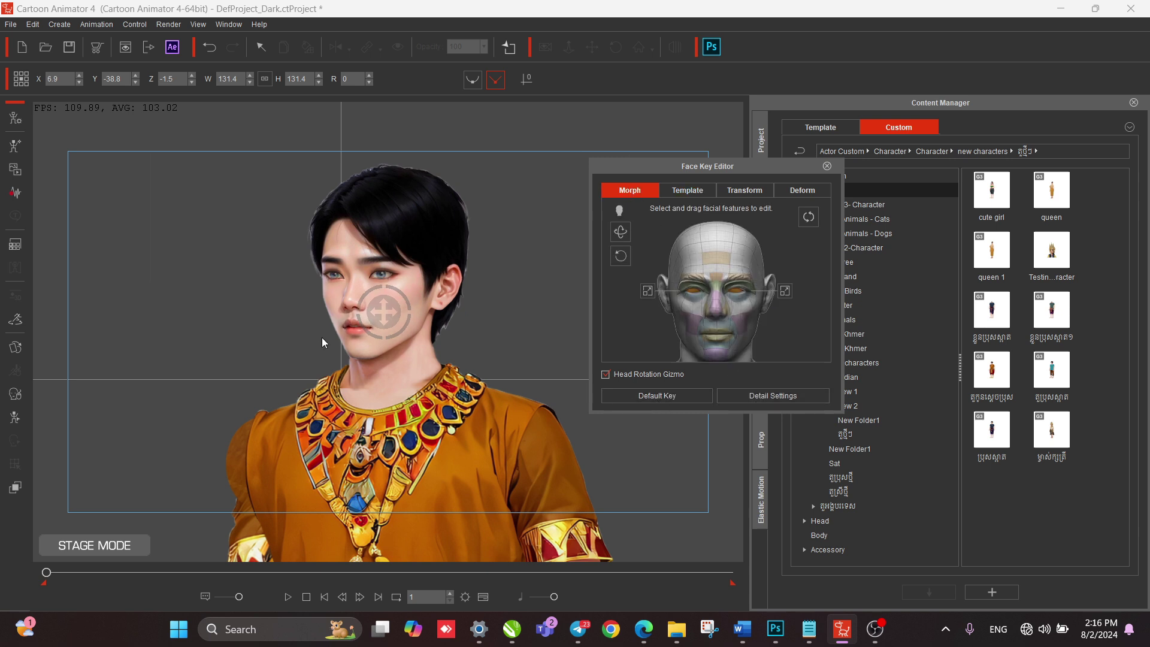
click(826, 166)
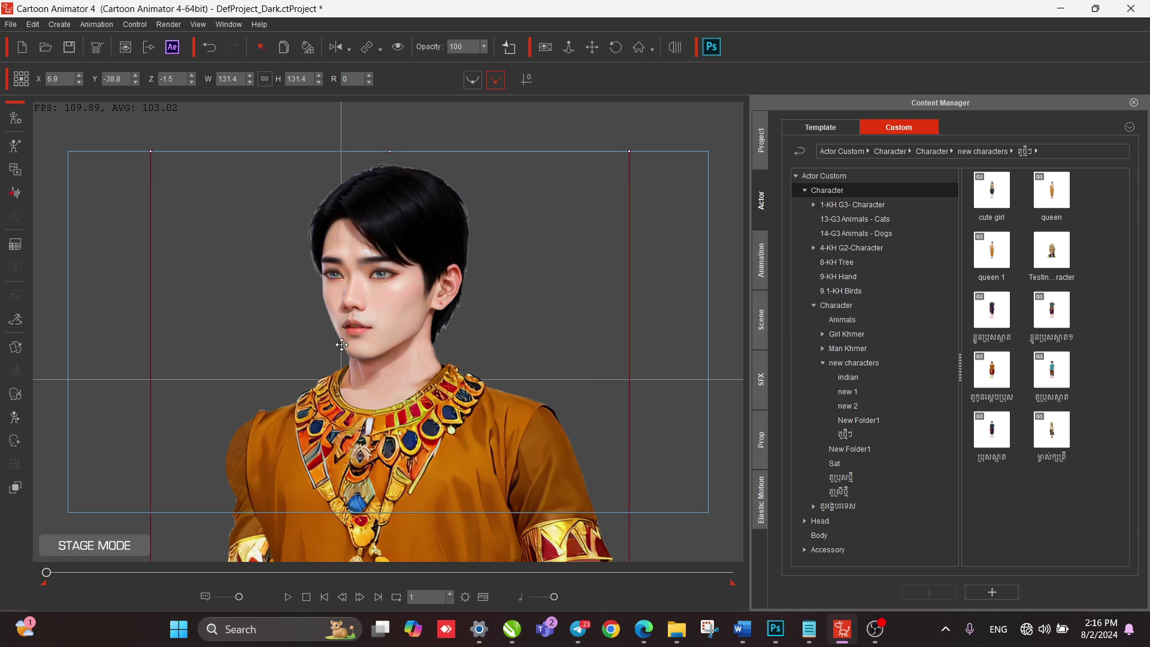
right_click(394, 274)
click(431, 381)
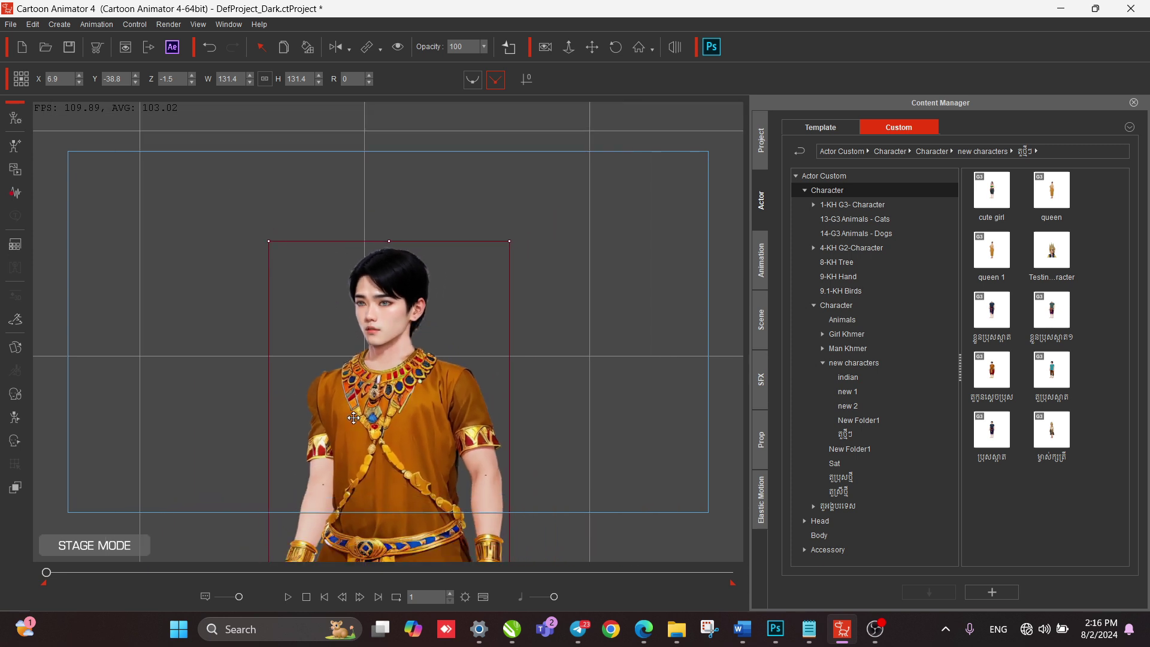
Try the Idle-n...019-01 motion from the custom 4-IDIE-Talk-KH folder on the character, preview it from frame 1, and undo it.
scroll(407, 324, up, 4)
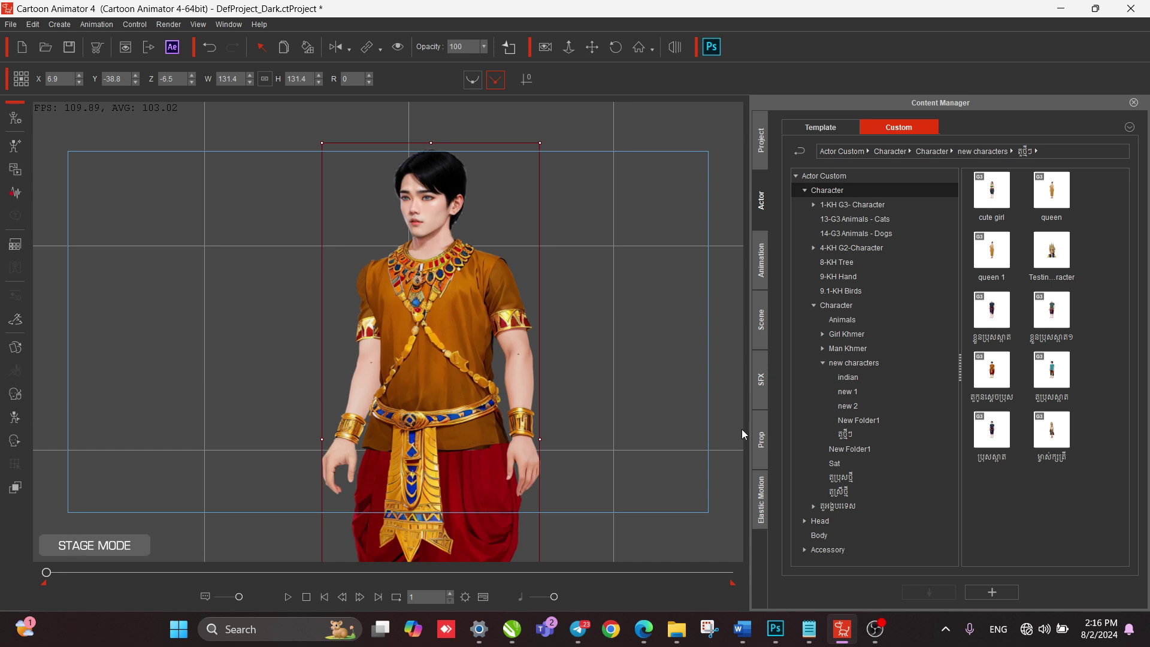
click(761, 260)
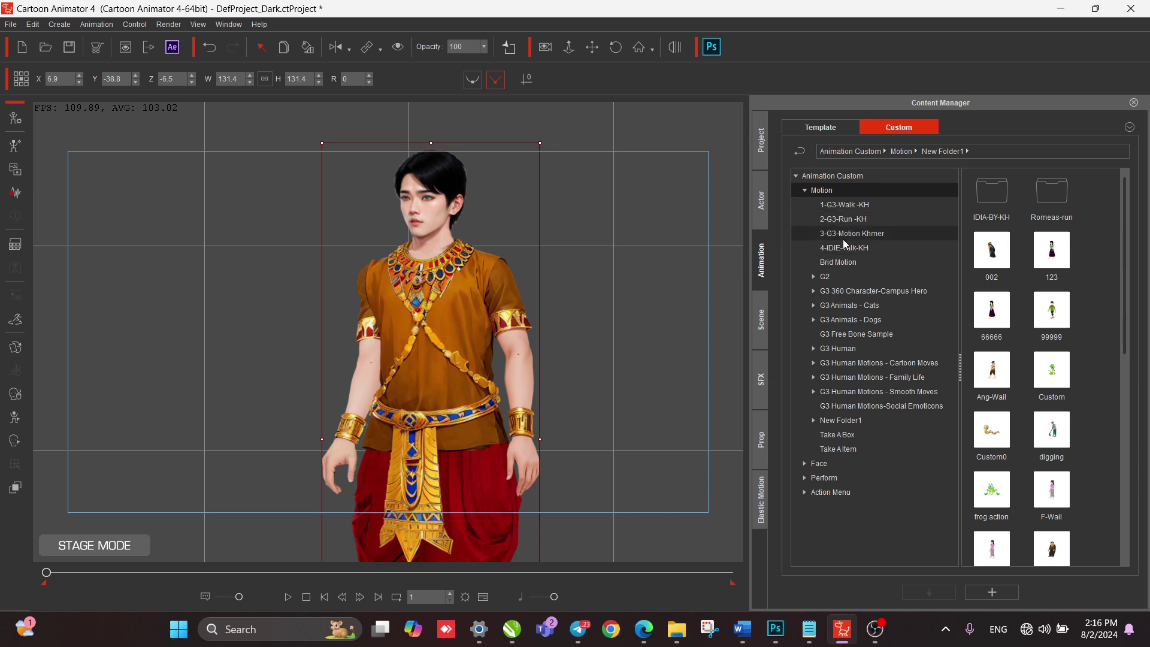
click(827, 248)
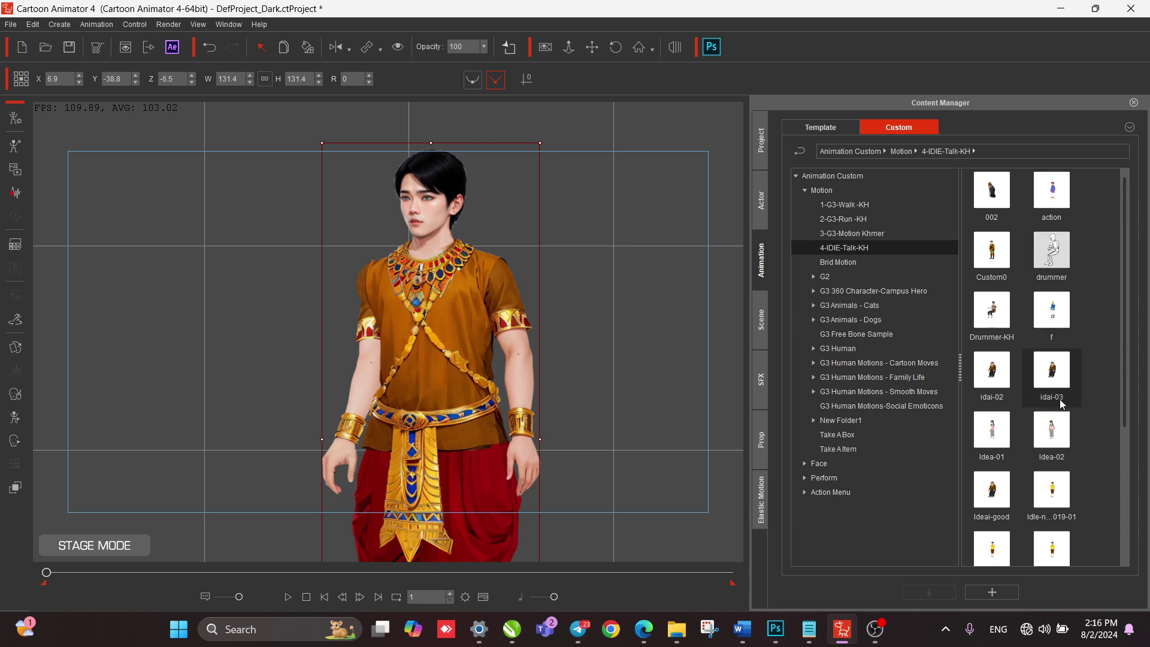
drag(1049, 494, 416, 293)
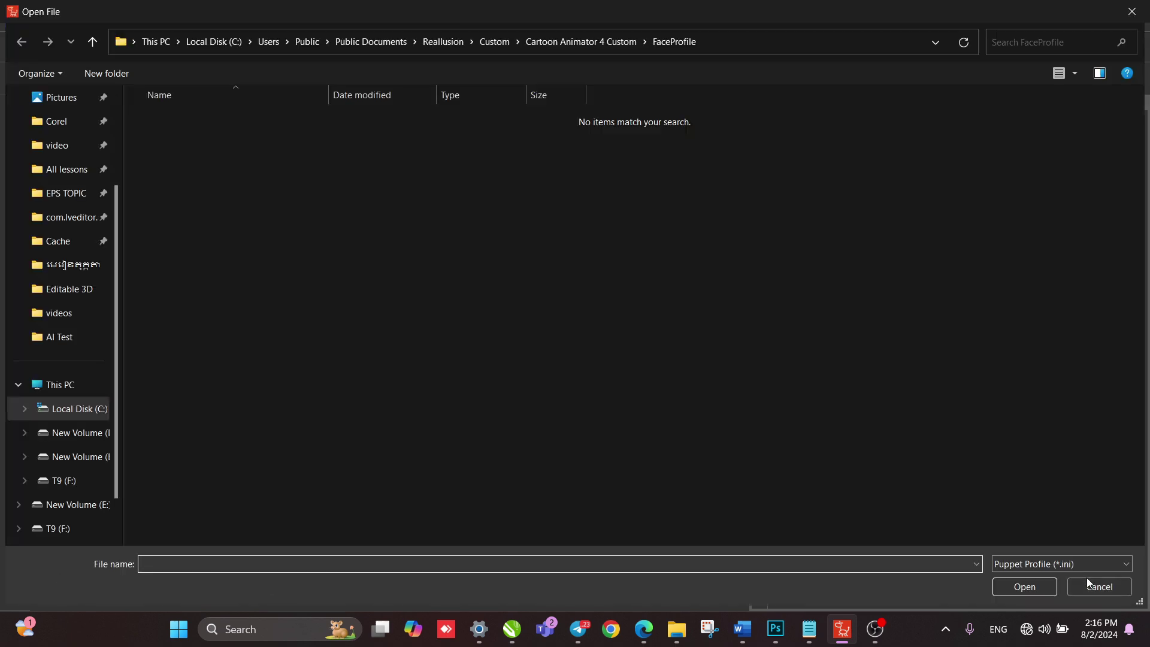
click(1088, 582)
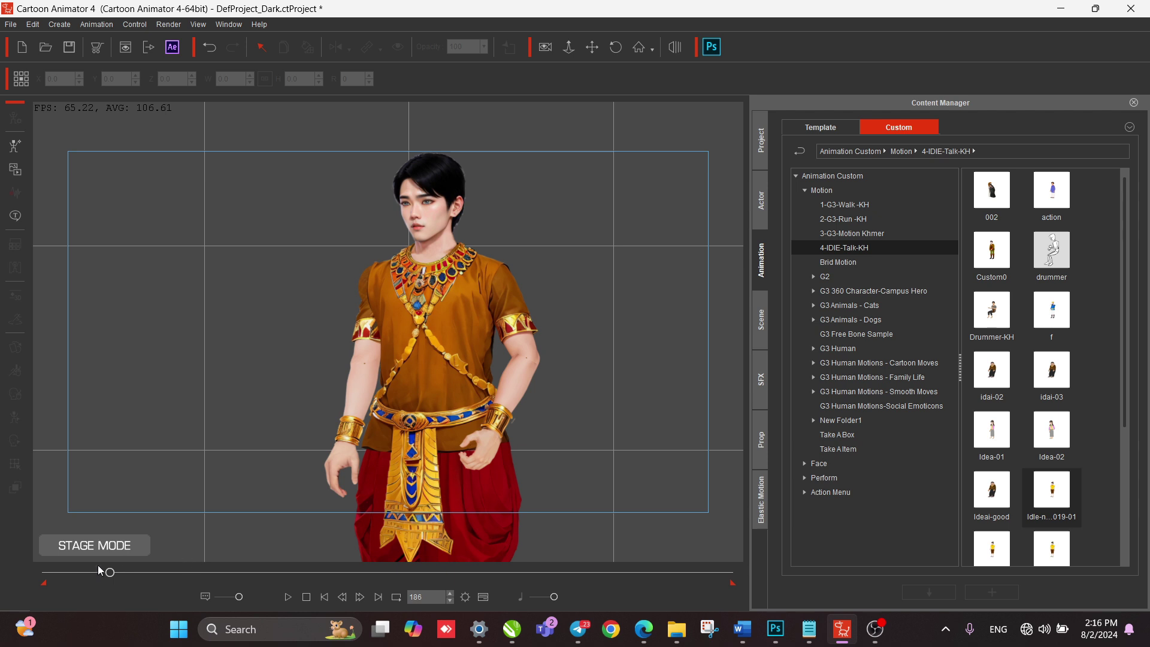
drag(107, 572, 45, 572)
key(space)
click(54, 571)
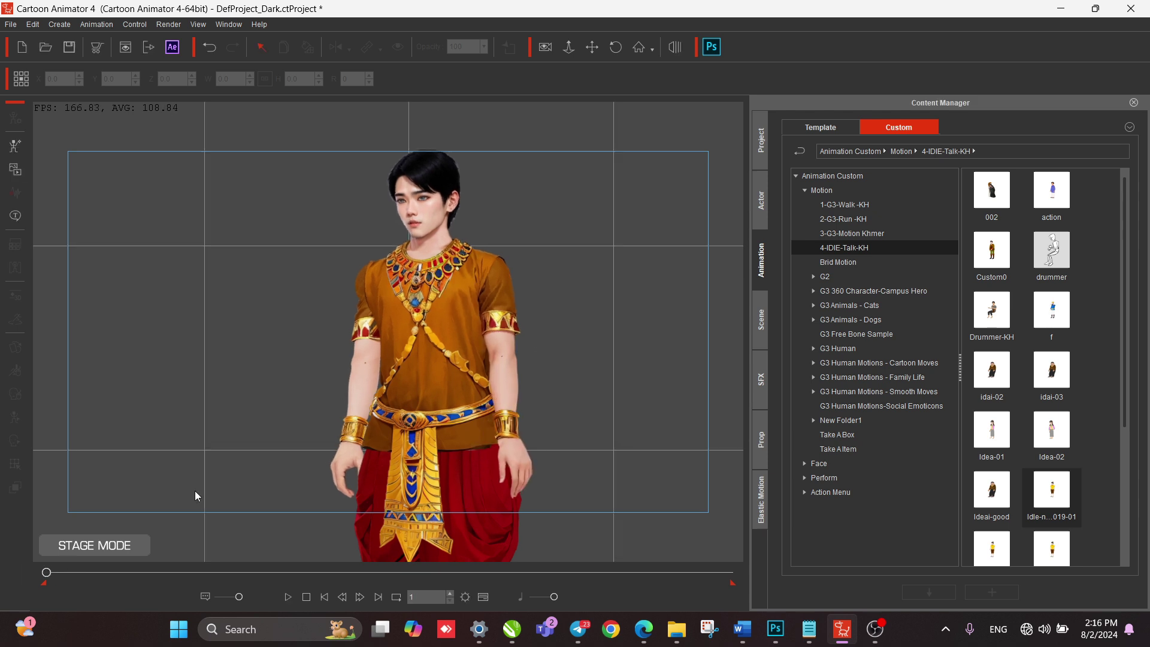
key(ctrl+z)
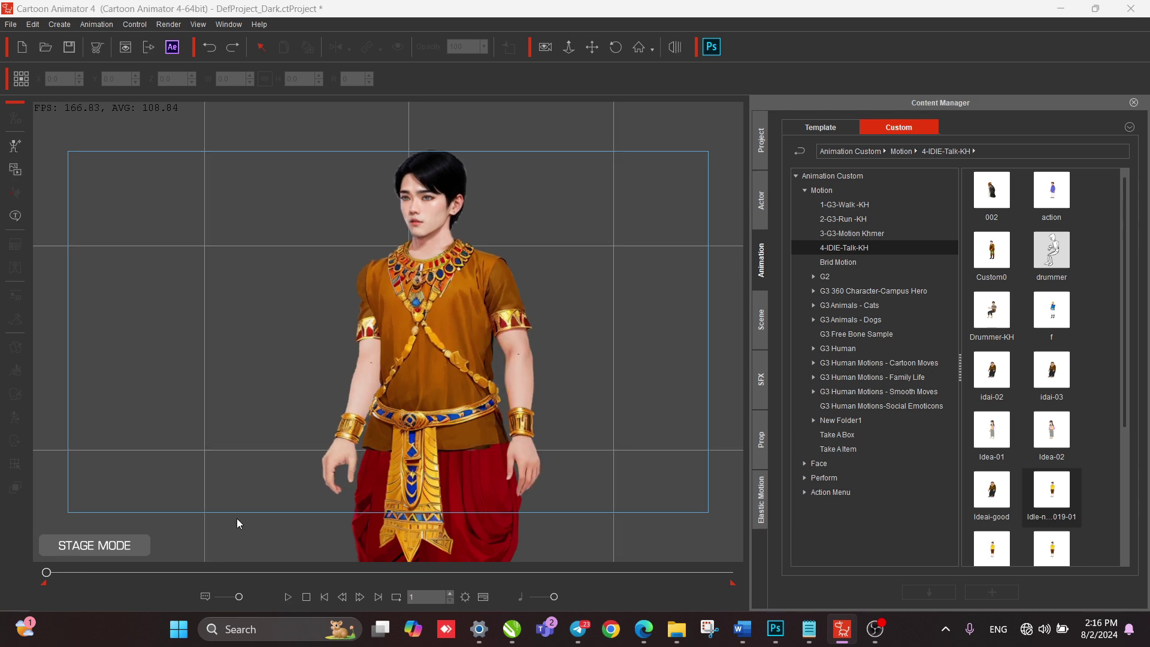
Show the character's Motion track in the Timeline, open the 2D Motion Key Editor, and arrange the windows clear of the character.
click(393, 389)
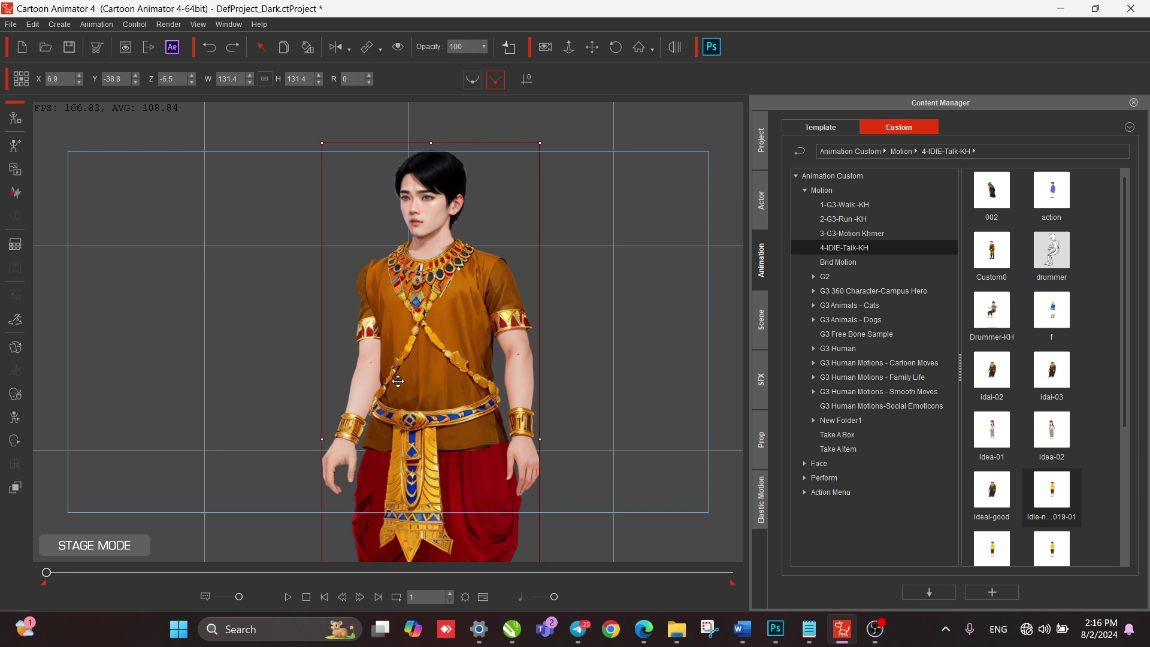
click(483, 597)
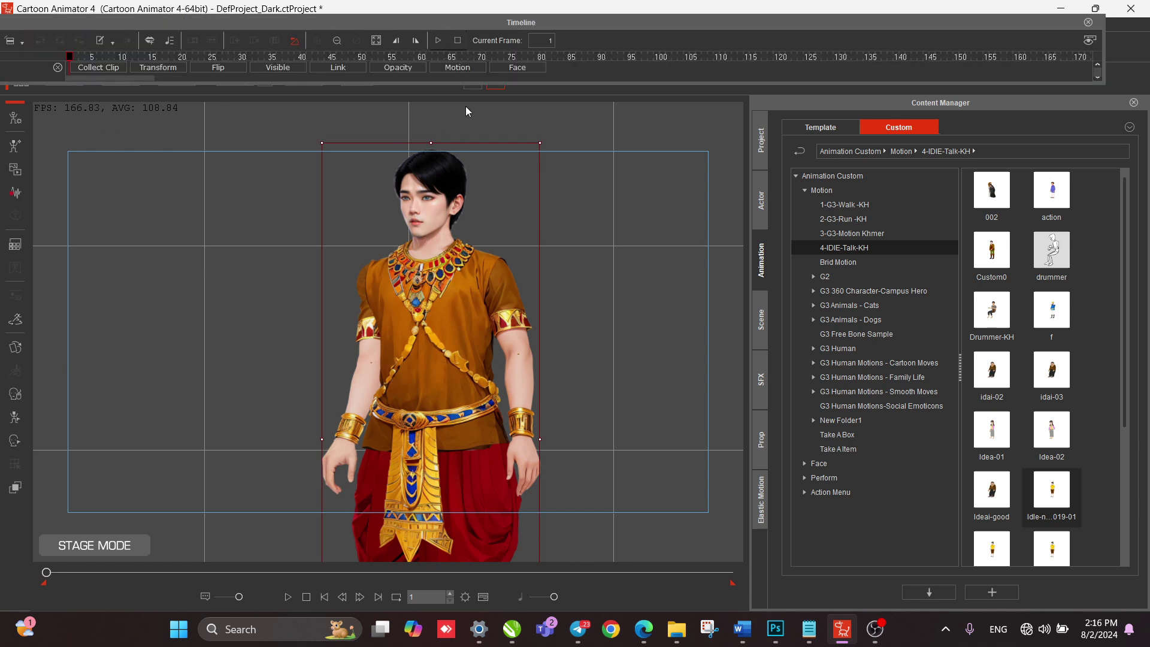
click(453, 69)
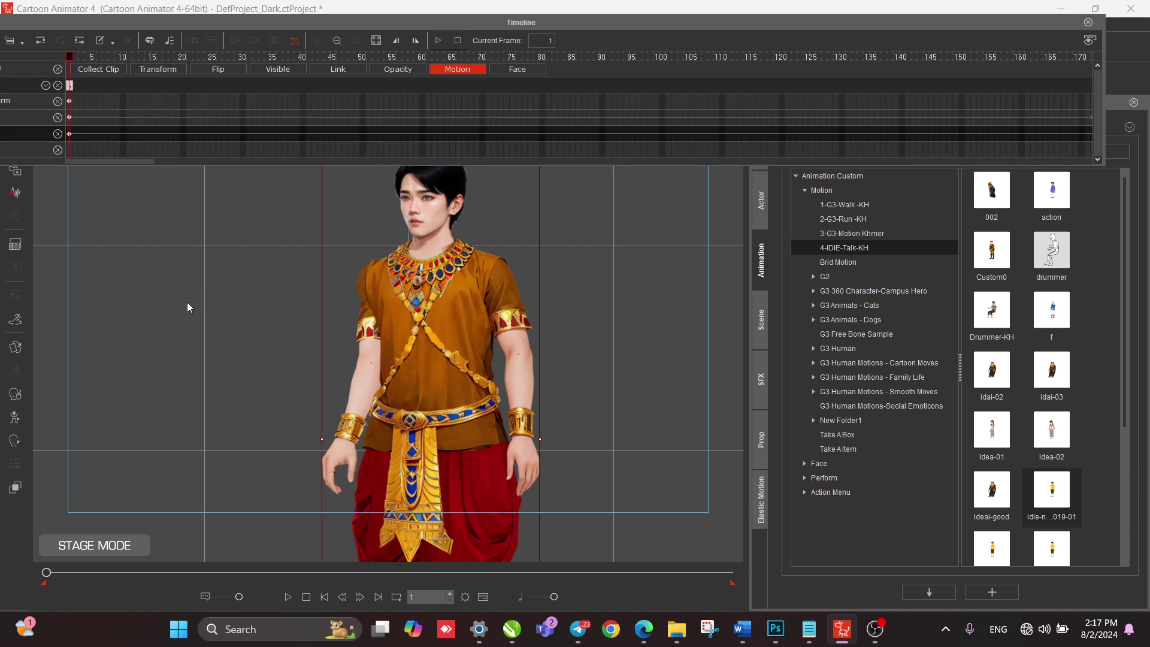
click(14, 420)
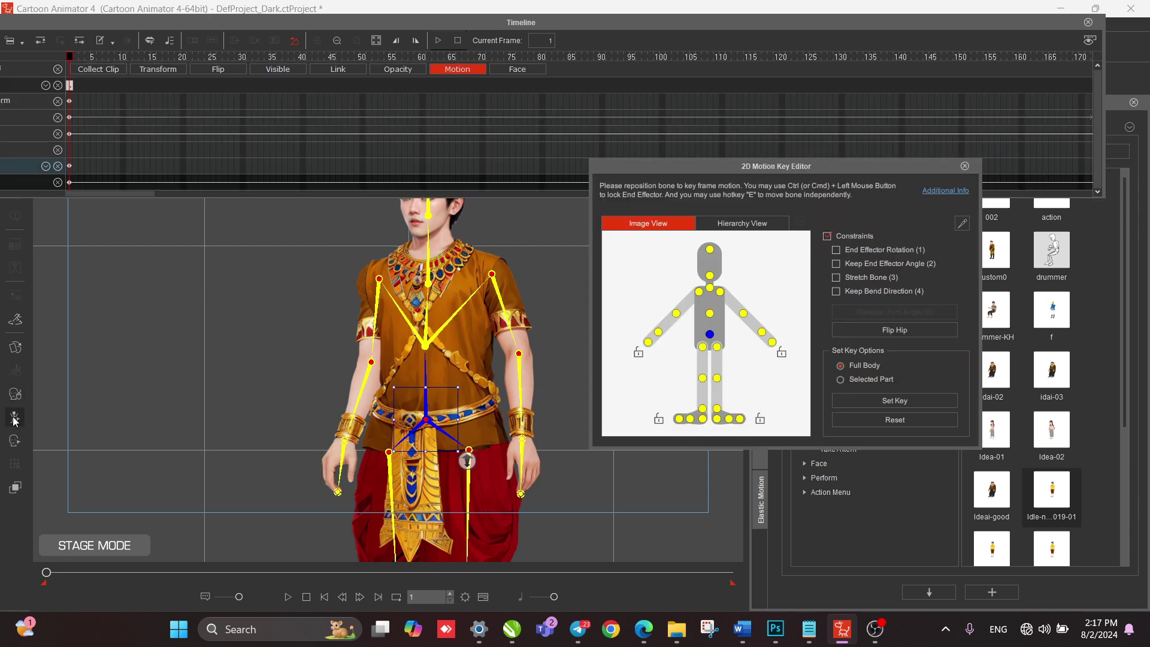
drag(637, 166, 662, 257)
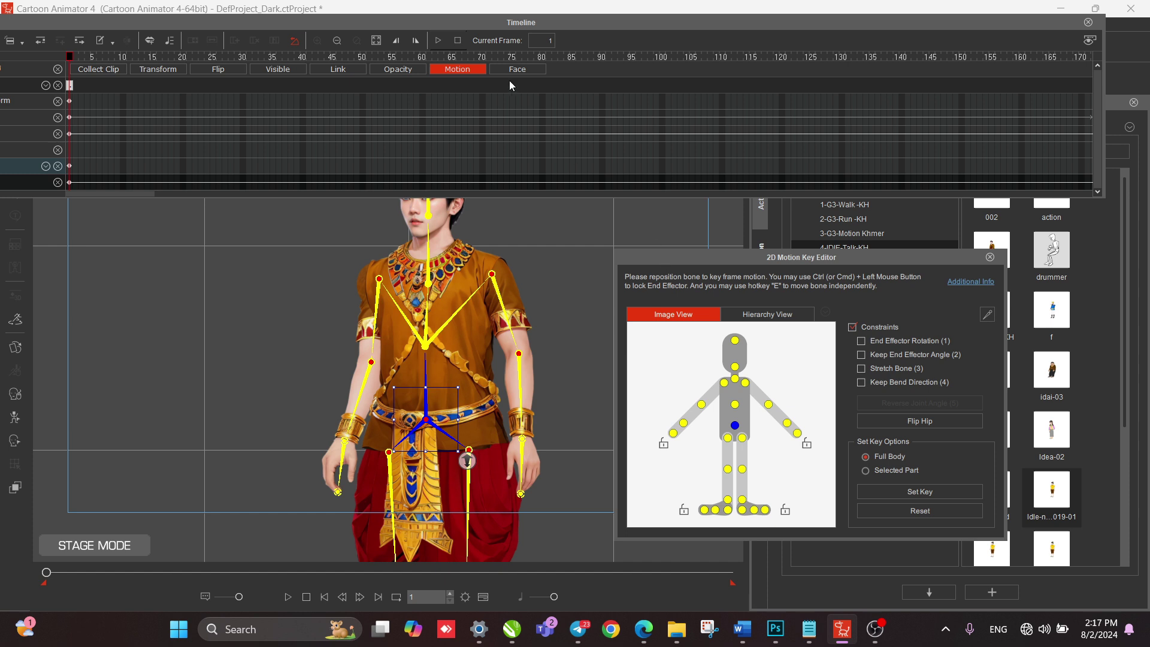
drag(467, 302, 335, 310)
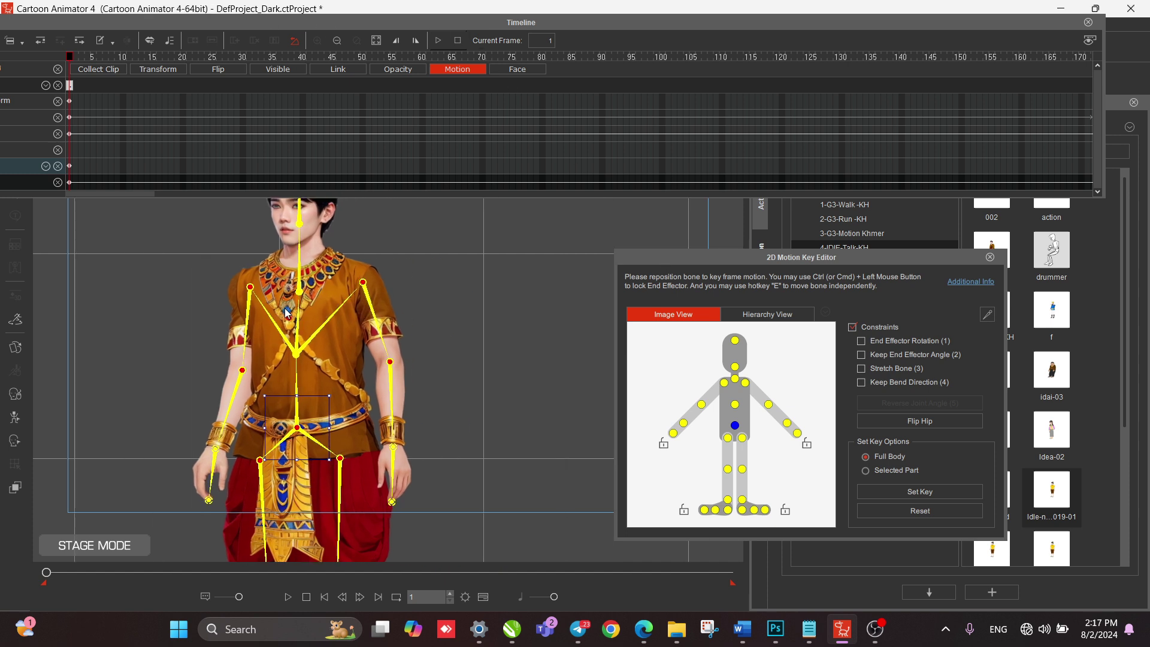
drag(135, 24, 571, 24)
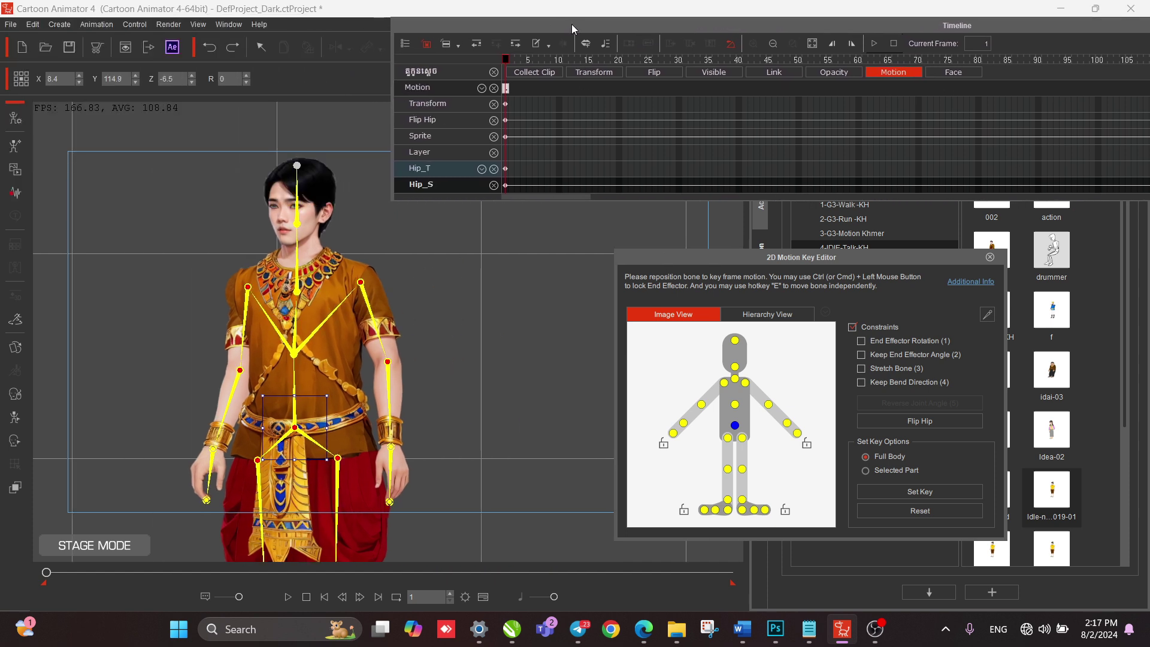
drag(394, 342, 370, 314)
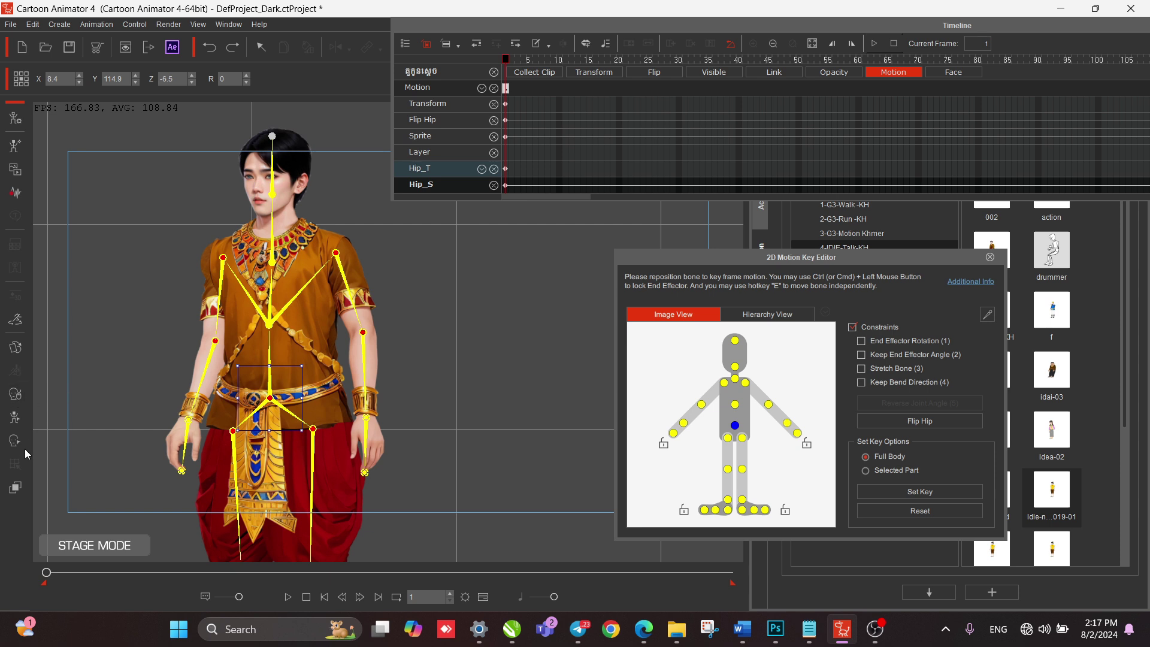
At frame 30, pose the character's right hand raised out to the side at about head height.
click(513, 62)
drag(588, 71, 611, 74)
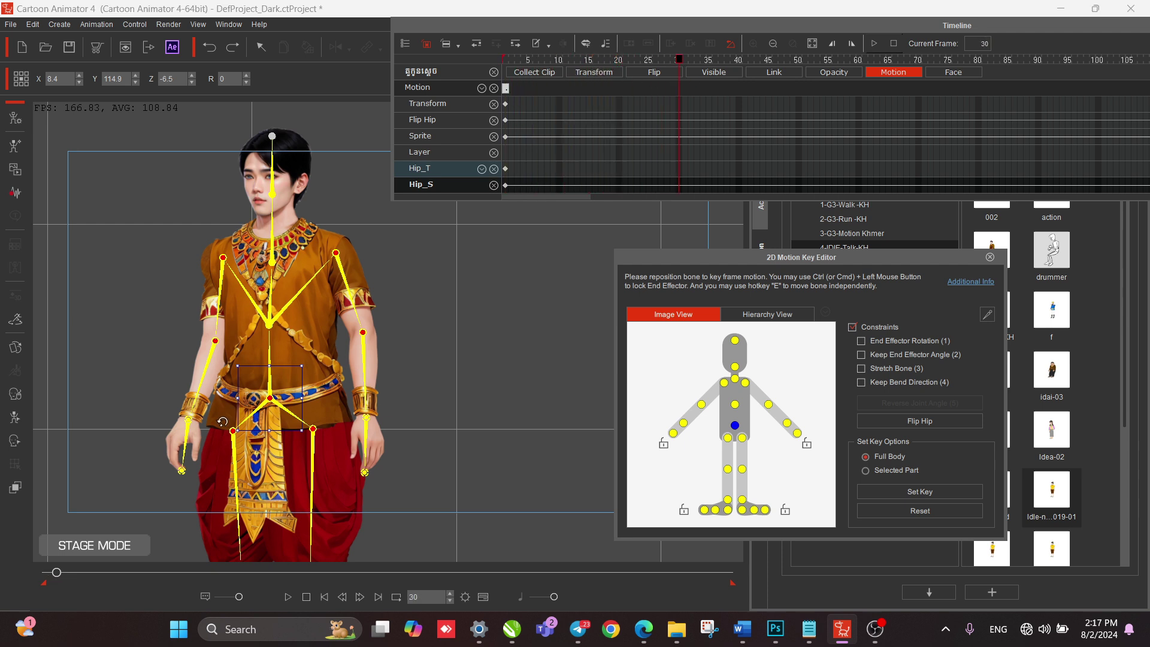
click(187, 419)
drag(187, 419, 95, 222)
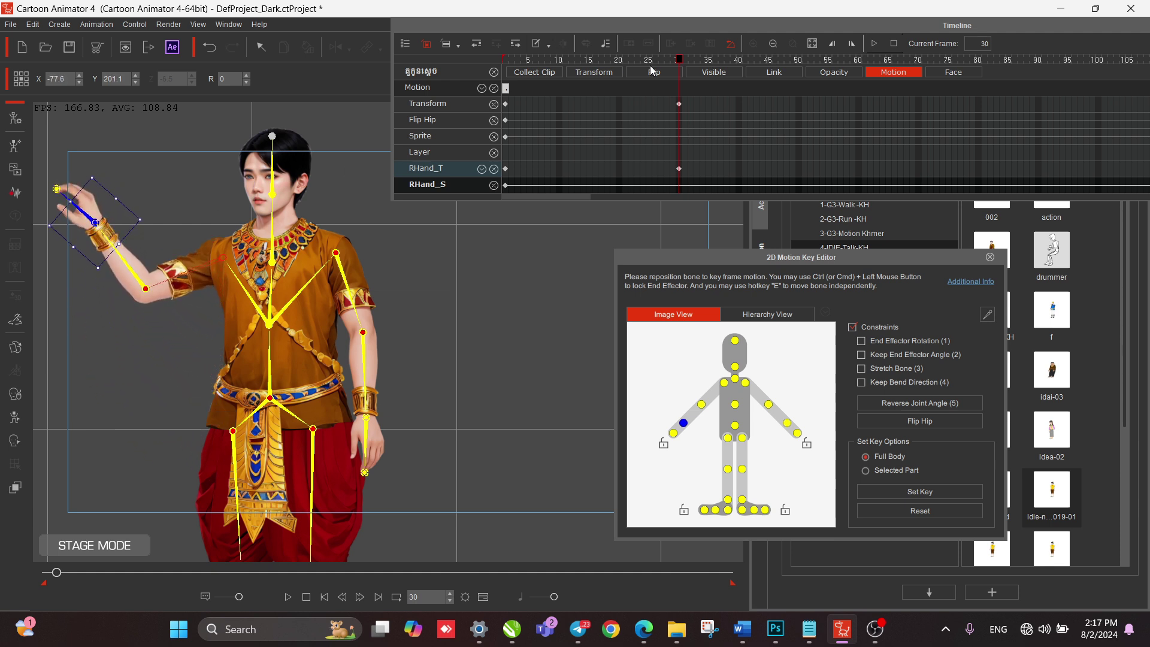
At frame 15, rotate the torso to about 352 and tilt the head and neck slightly in the same direction.
drag(677, 61, 590, 62)
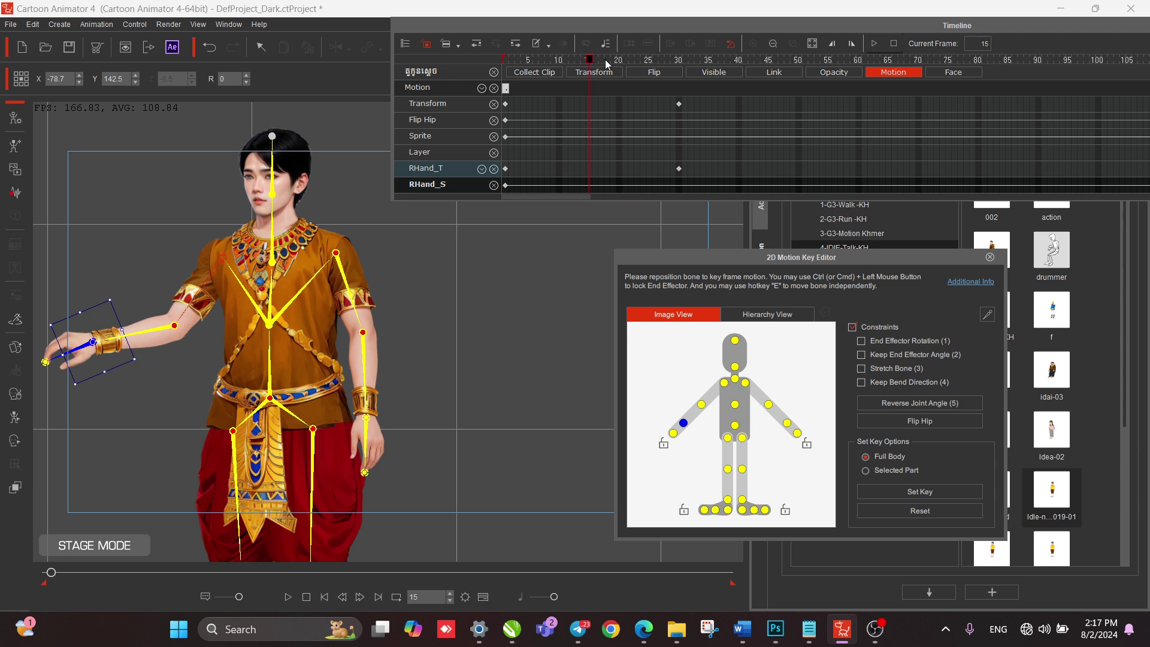
click(292, 325)
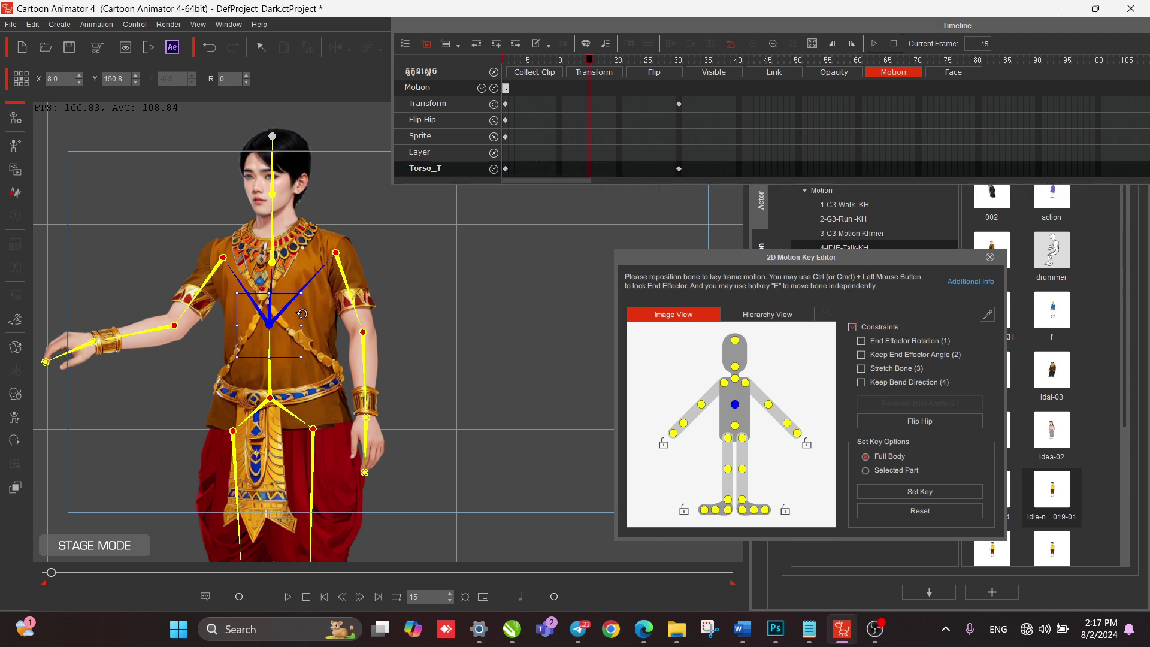
drag(313, 312, 265, 324)
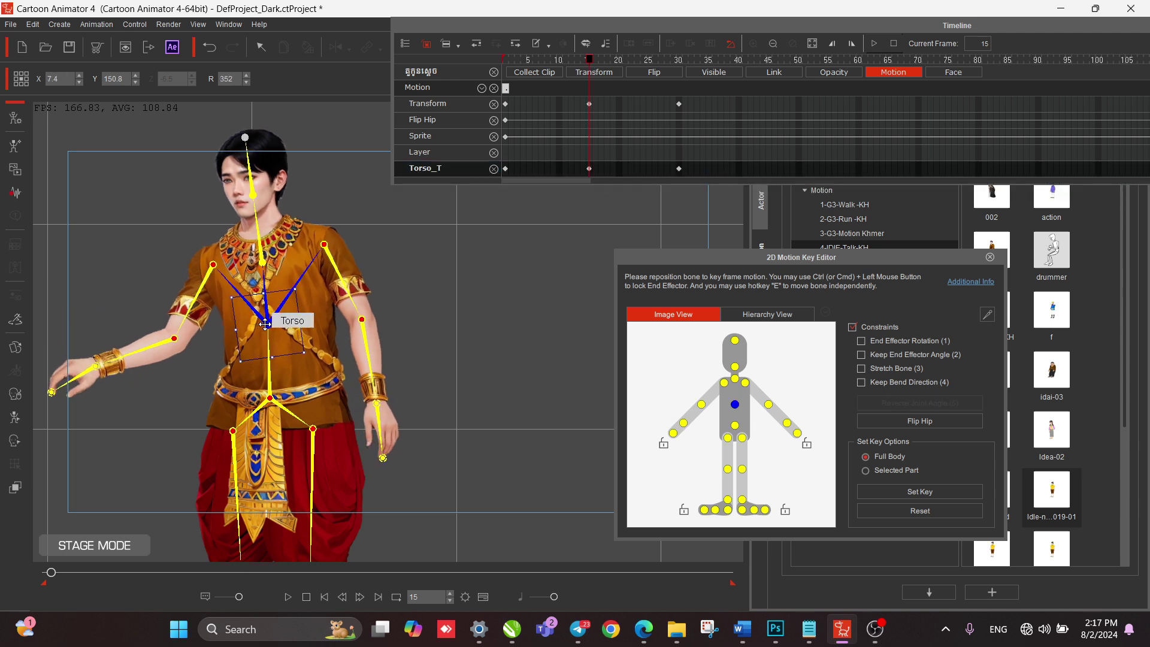
click(253, 193)
drag(289, 220, 291, 216)
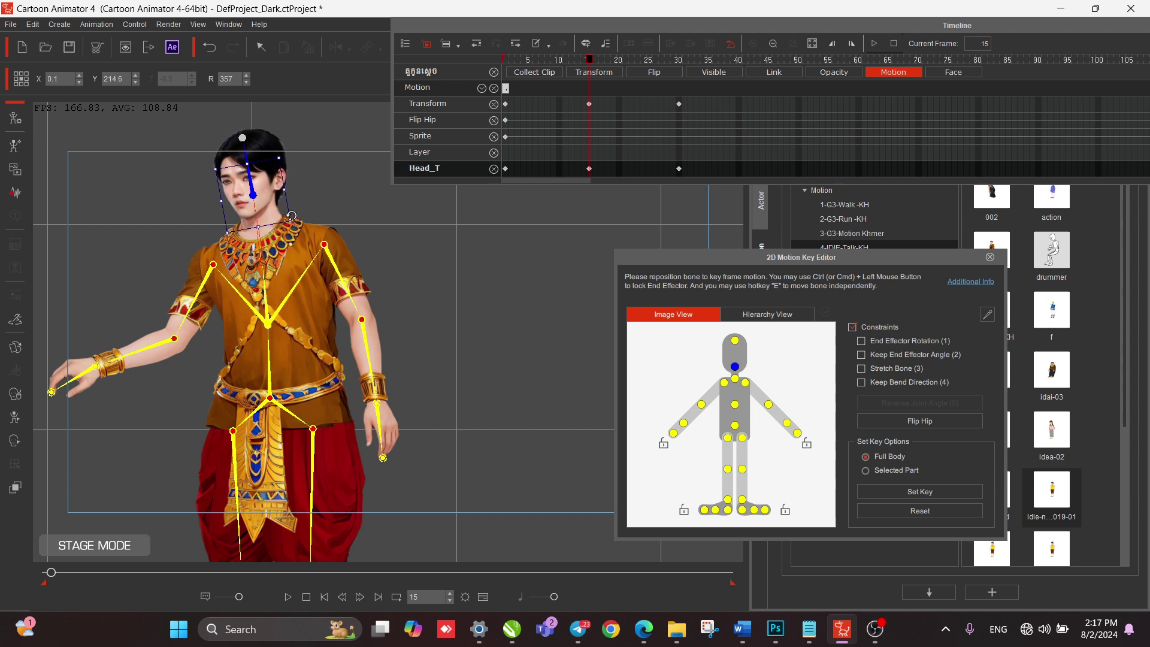
click(264, 264)
drag(292, 225, 291, 227)
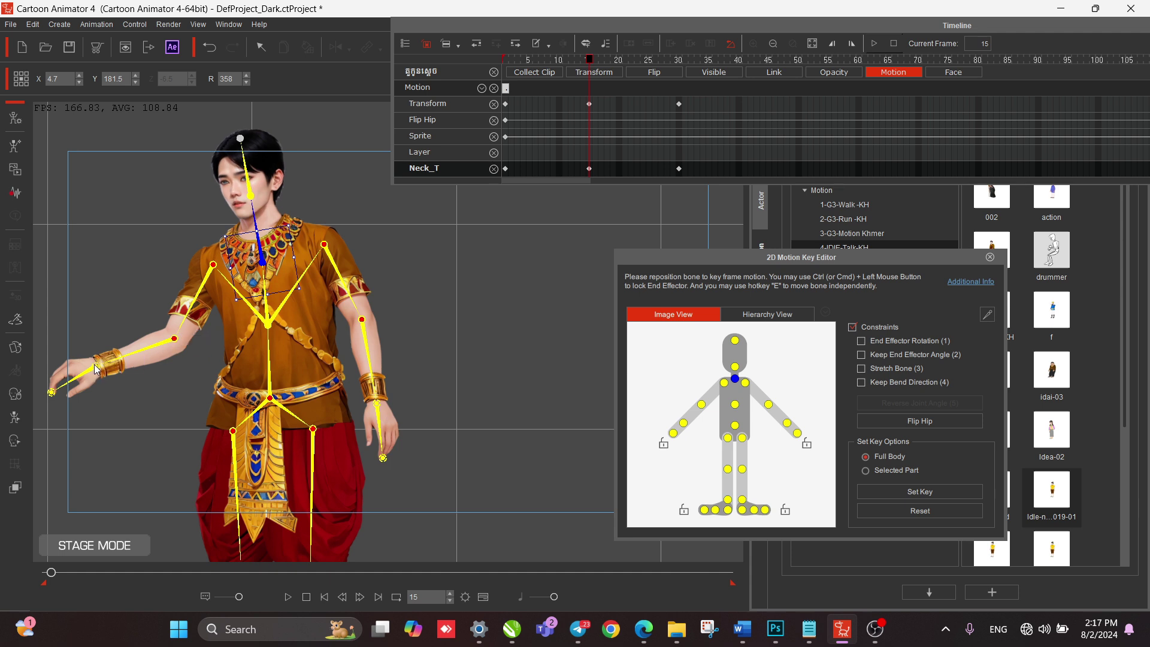
At frame 15, raise the right hand beside the face, enable Stretch Bone, and shift the right forearm joint slightly inward.
drag(96, 368, 198, 261)
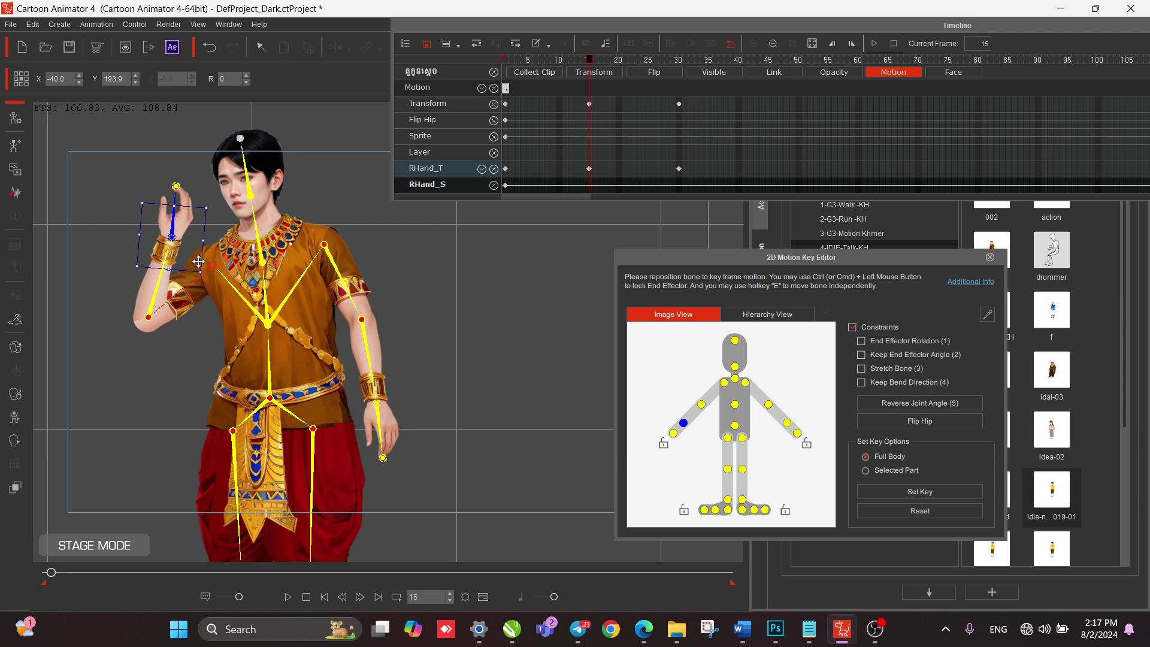
click(861, 368)
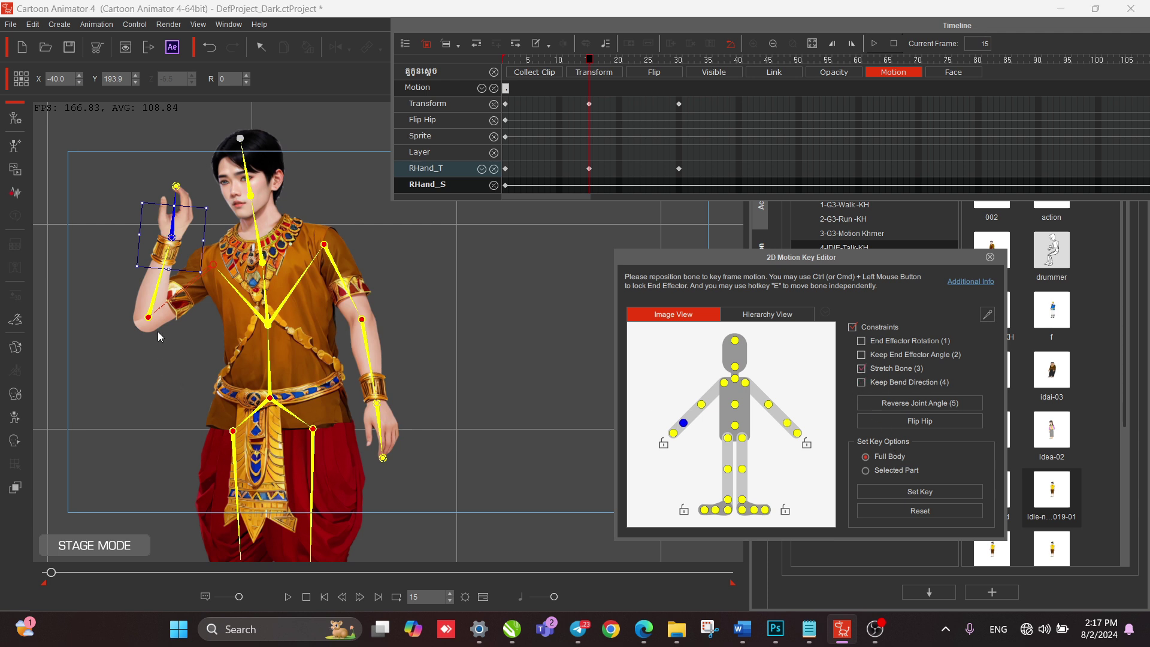
drag(151, 323, 155, 312)
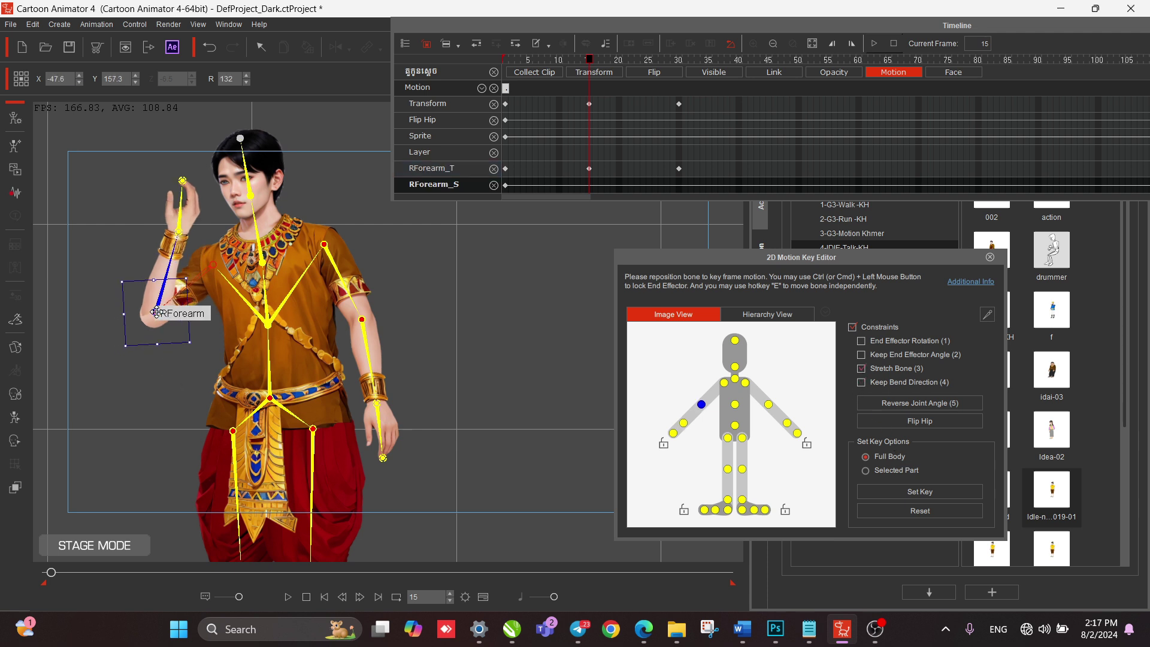
Play back the arm motion from the start, check the pose at frame 15, and return to frame 1.
key(space)
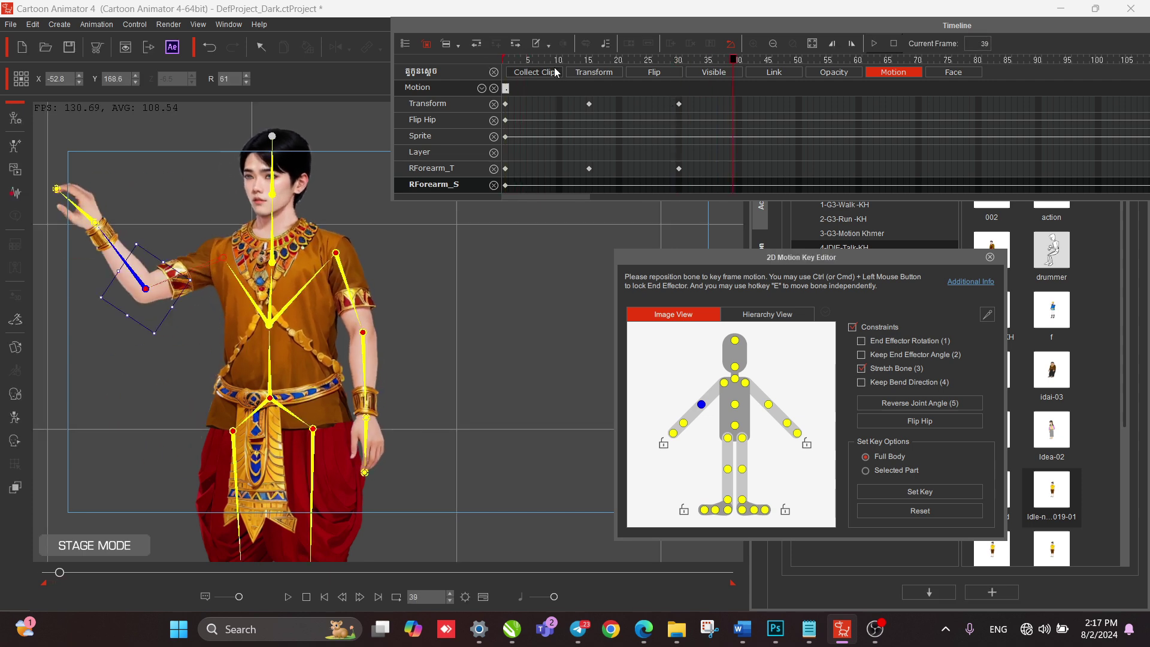
click(508, 58)
key(space)
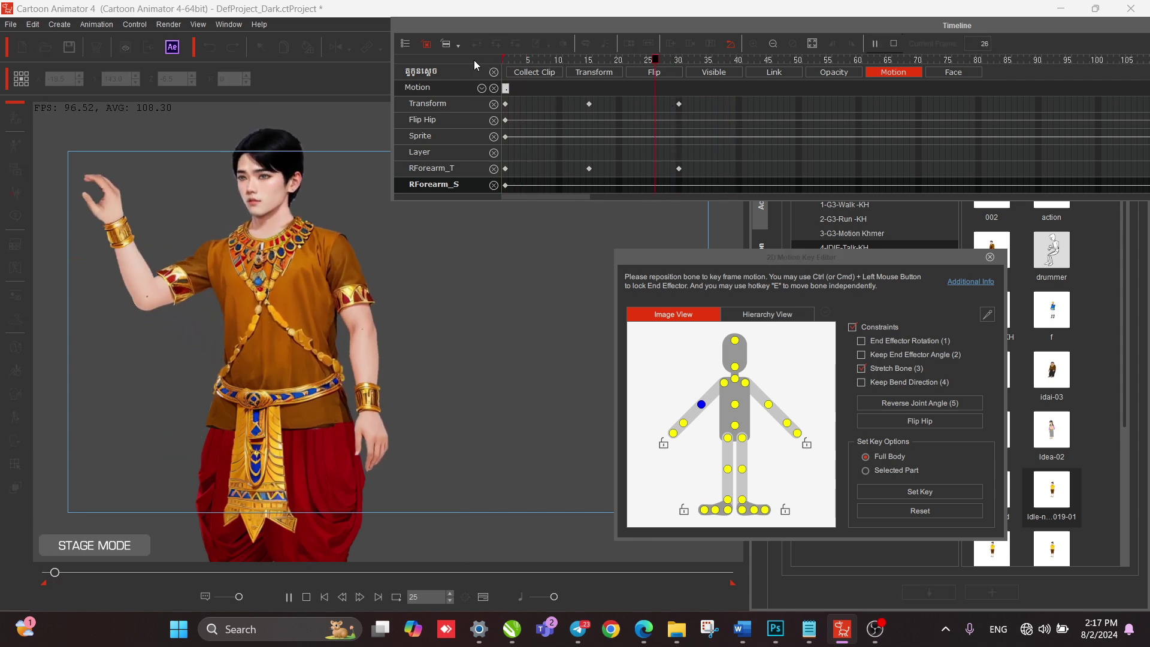
click(589, 104)
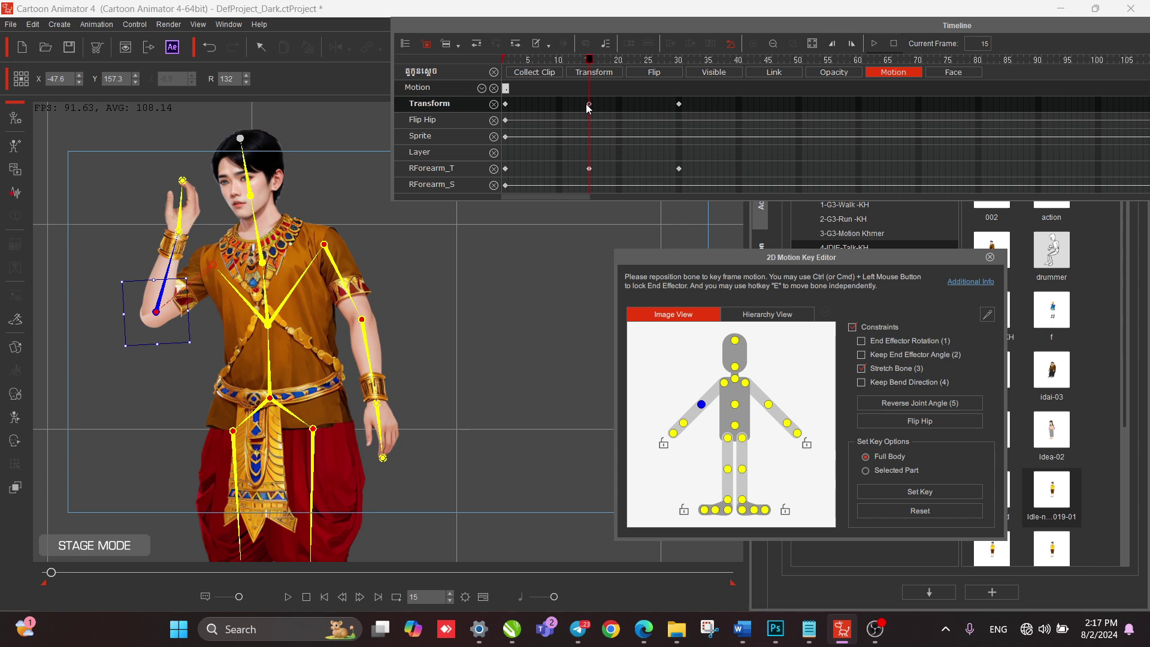
click(508, 60)
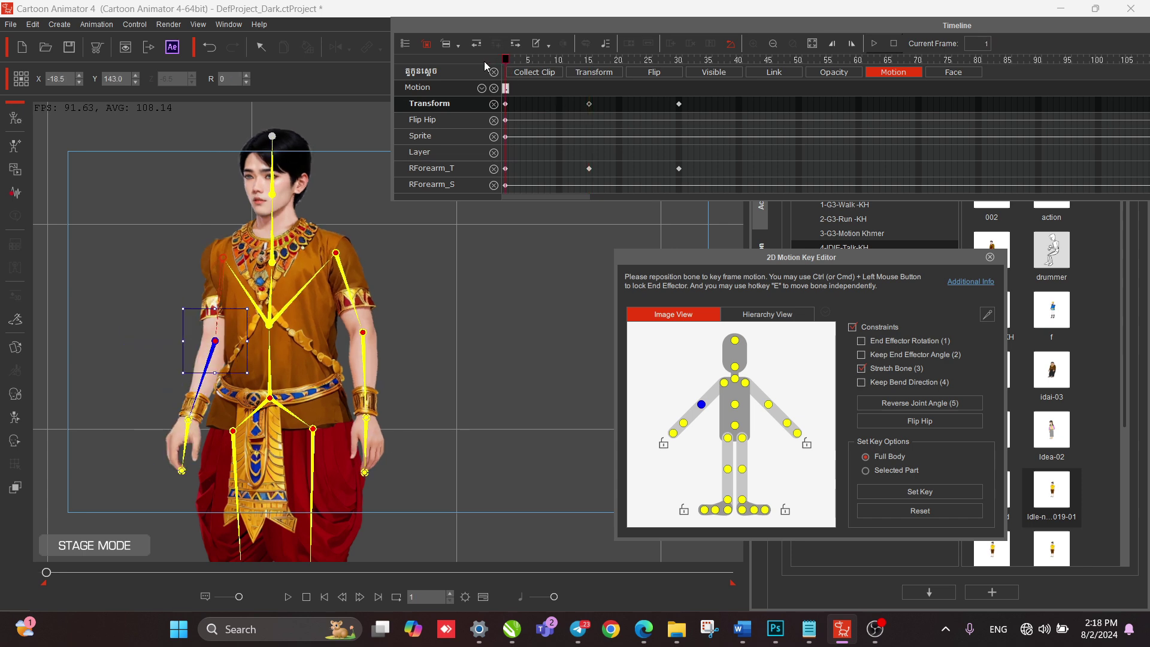
Move the last Transform key to about frame 28 and play back the motion.
drag(678, 105, 733, 105)
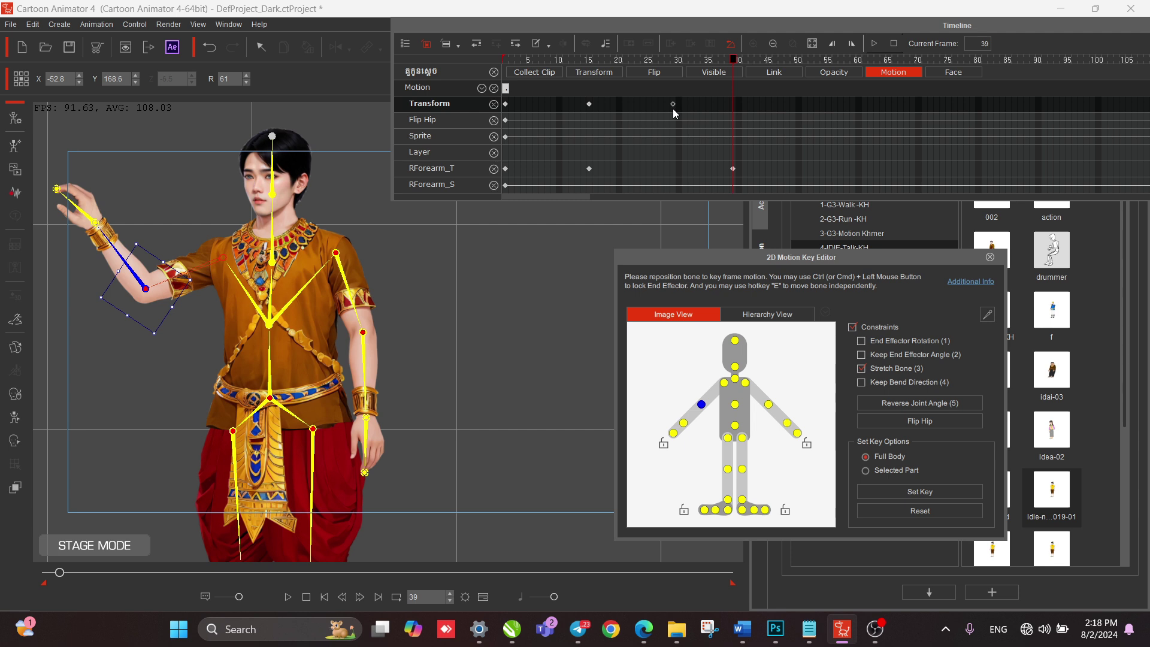
drag(672, 107, 666, 106)
click(589, 104)
click(509, 59)
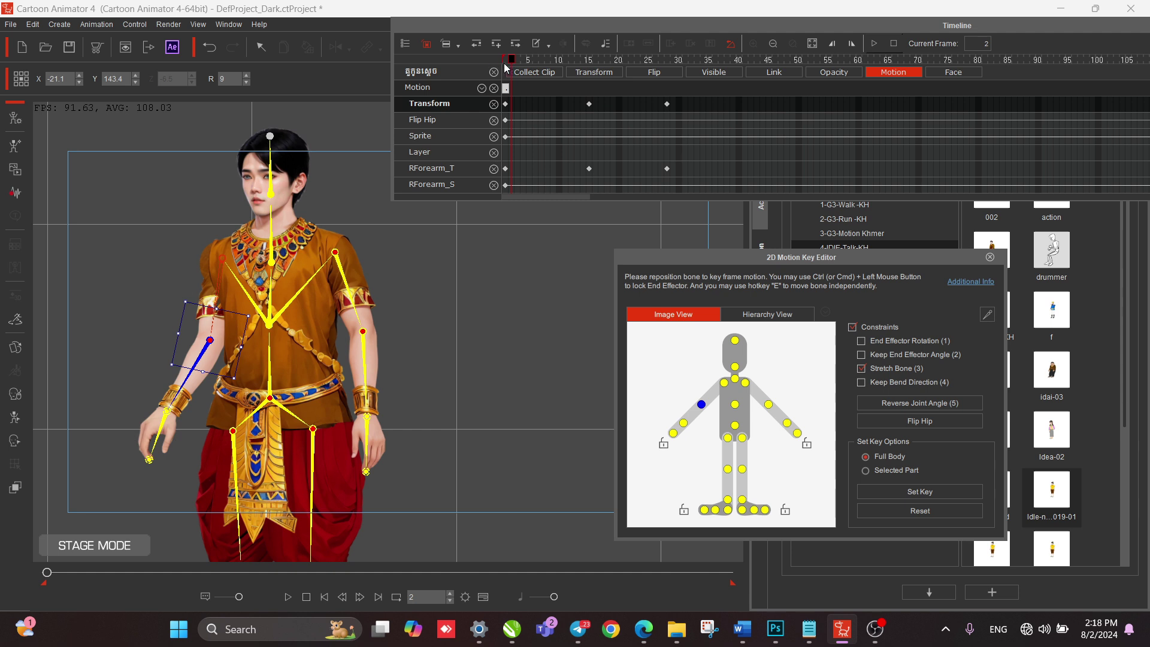
key(space)
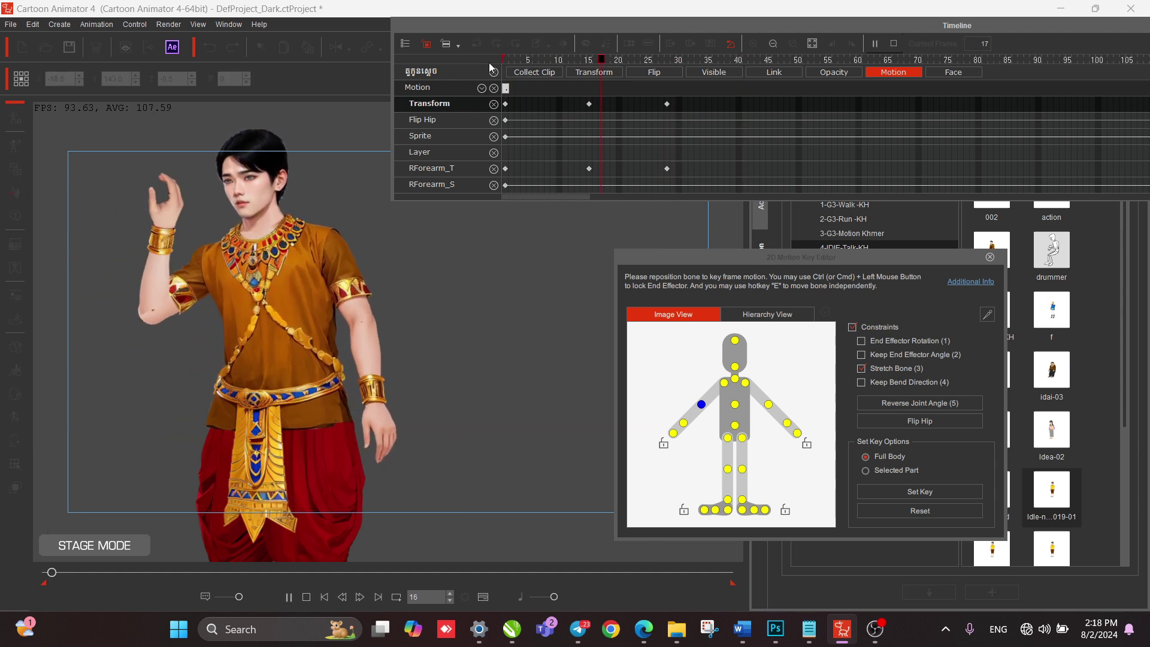
Move the frame 15 Transform key to frame 13, paste a copy of it at frame 16, and play back the motion.
click(589, 104)
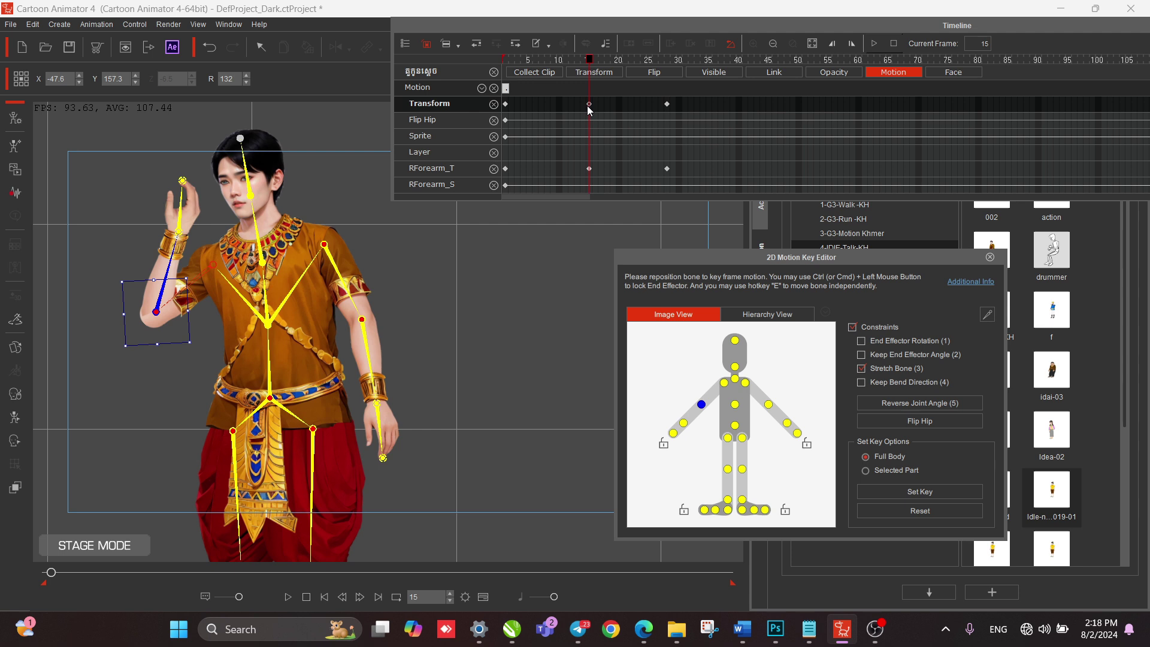
drag(587, 105, 577, 106)
right_click(577, 105)
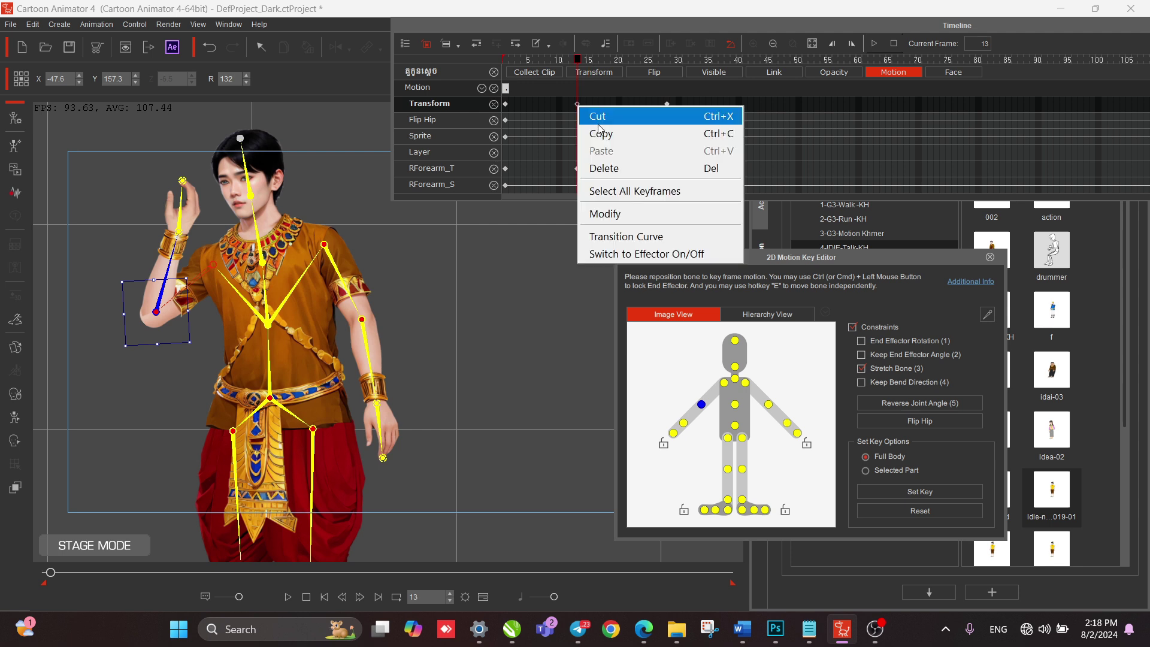
click(598, 120)
click(598, 105)
right_click(598, 103)
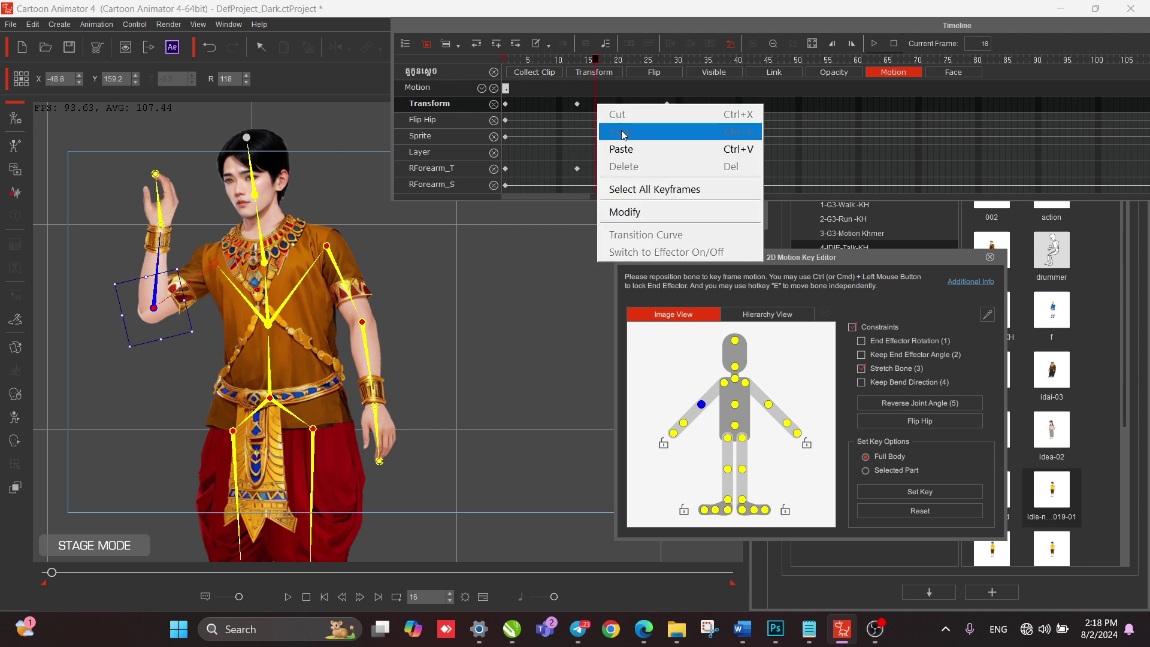
click(625, 149)
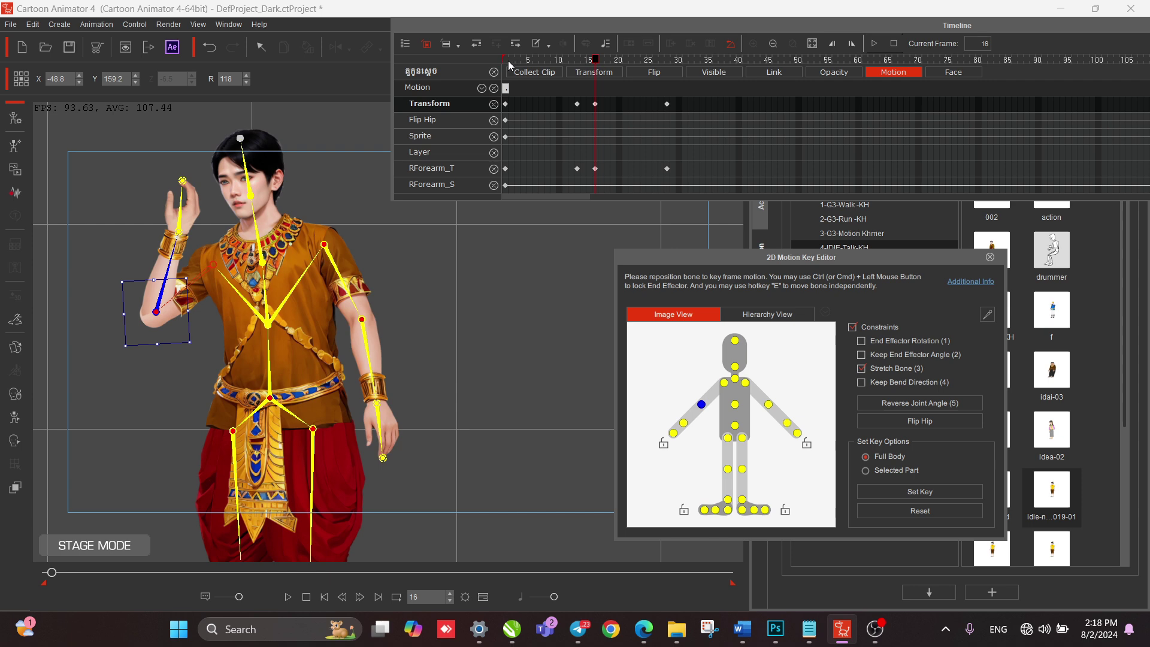
key(space)
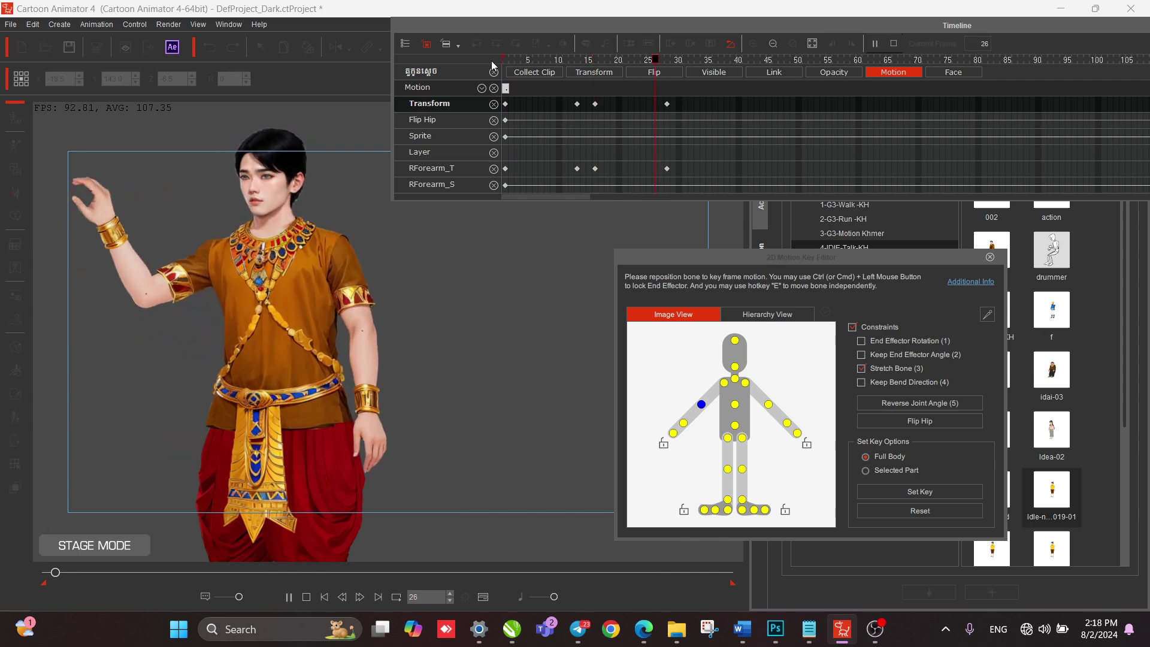
Delete the copied Transform key at frame 16 and move the last Transform key to frame 27.
click(663, 106)
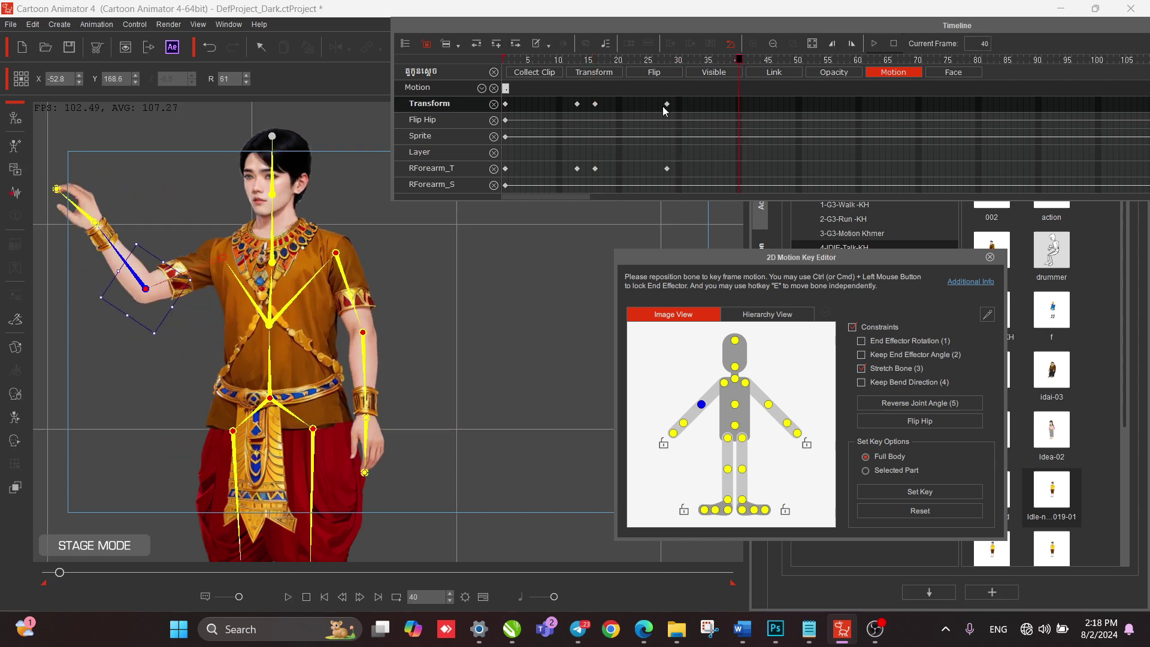
click(594, 105)
right_click(595, 105)
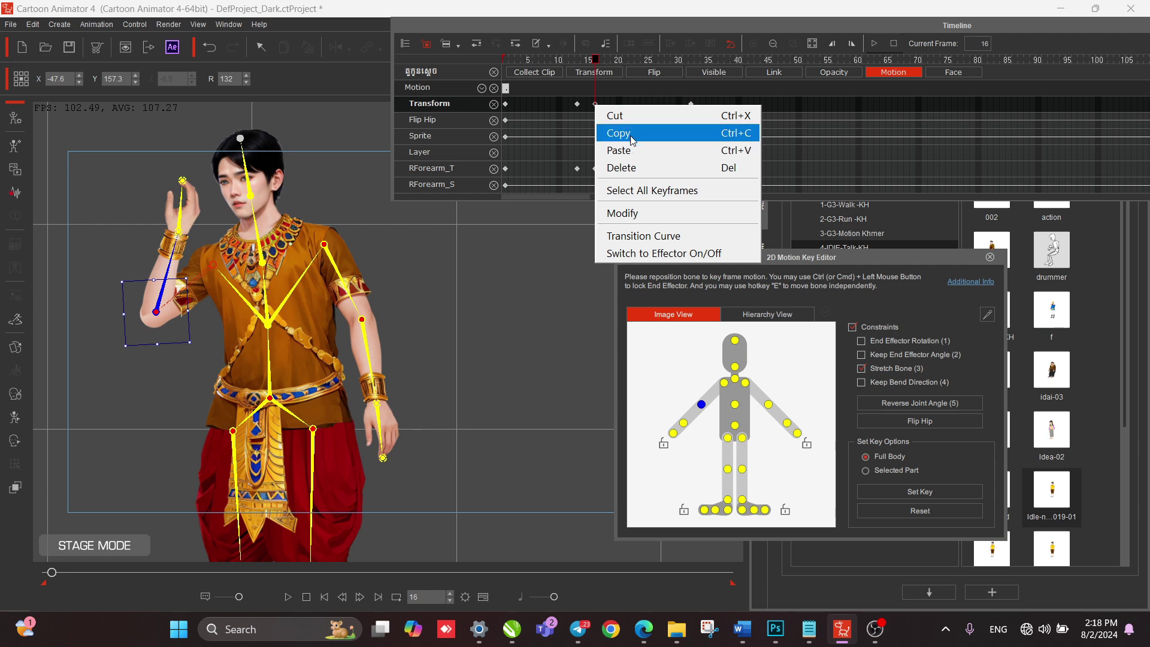
click(623, 168)
drag(690, 106, 663, 105)
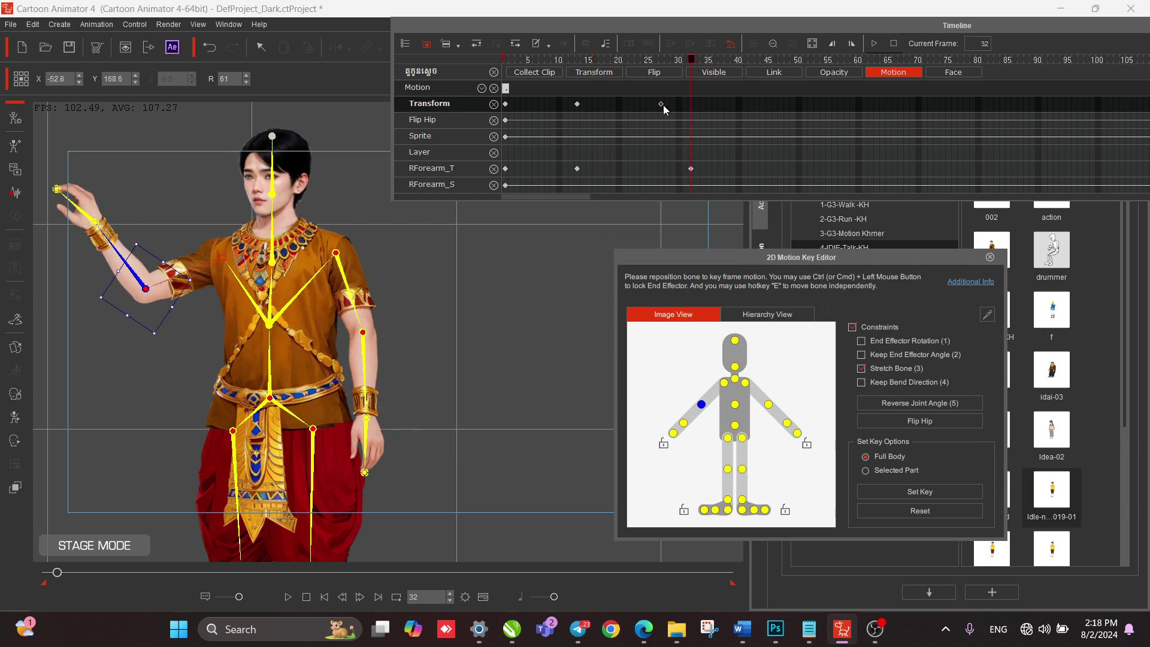
Set the transition curve of the frame 13 Transform key to Accelerate and of the frame 27 key to Decelerate.
click(577, 105)
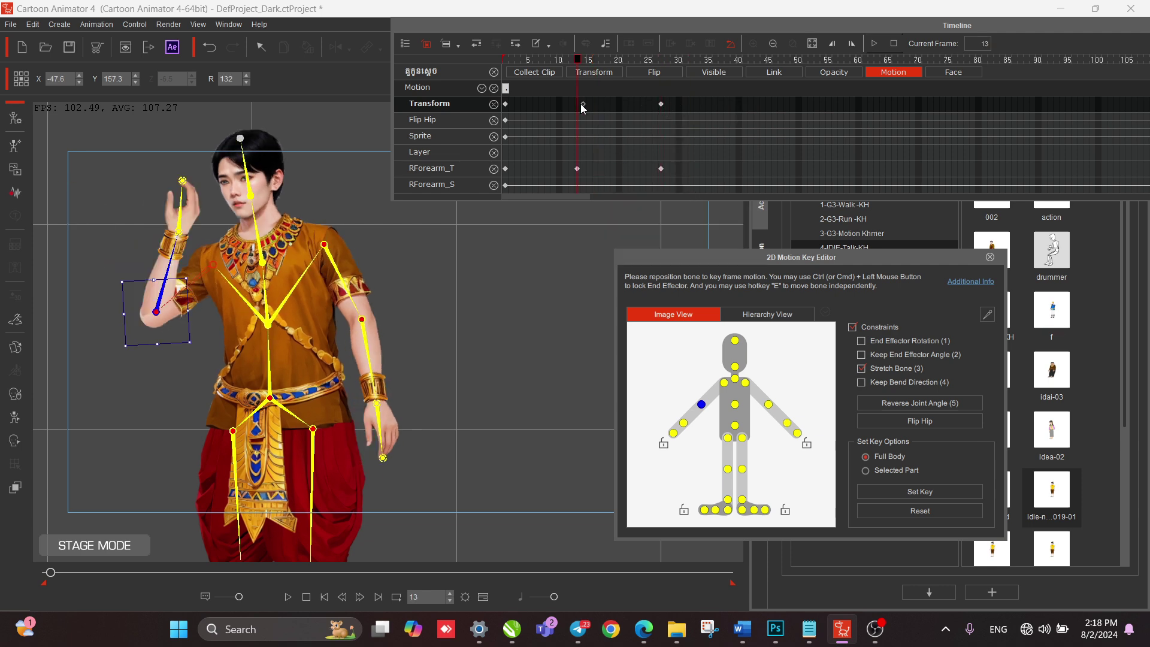
right_click(577, 104)
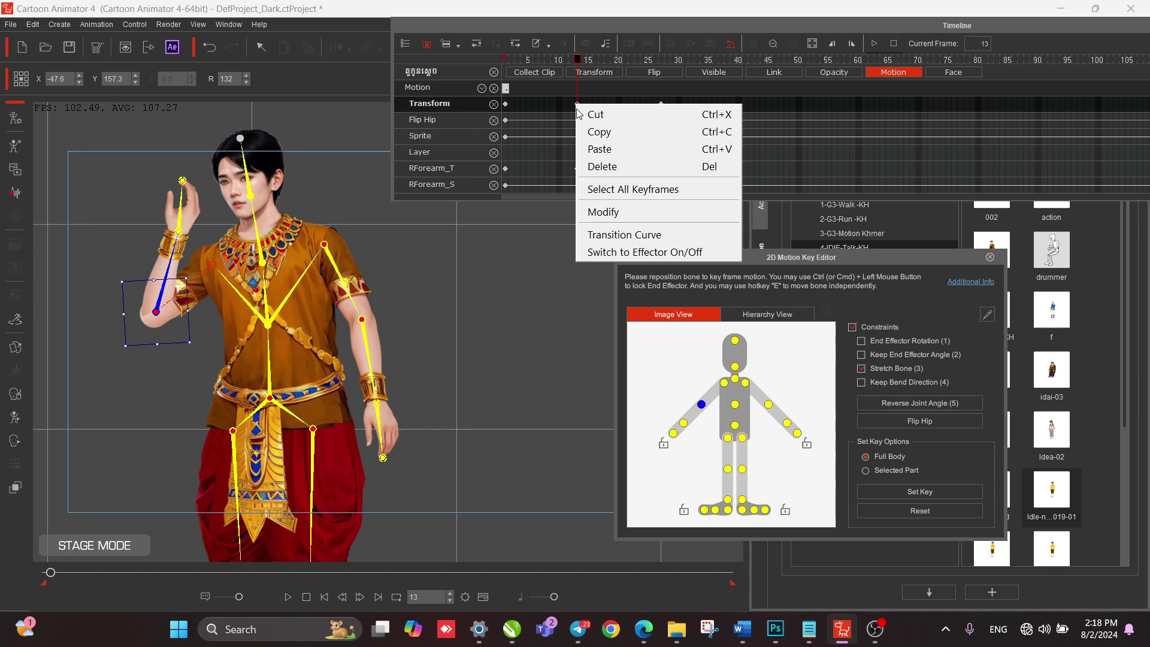
click(609, 235)
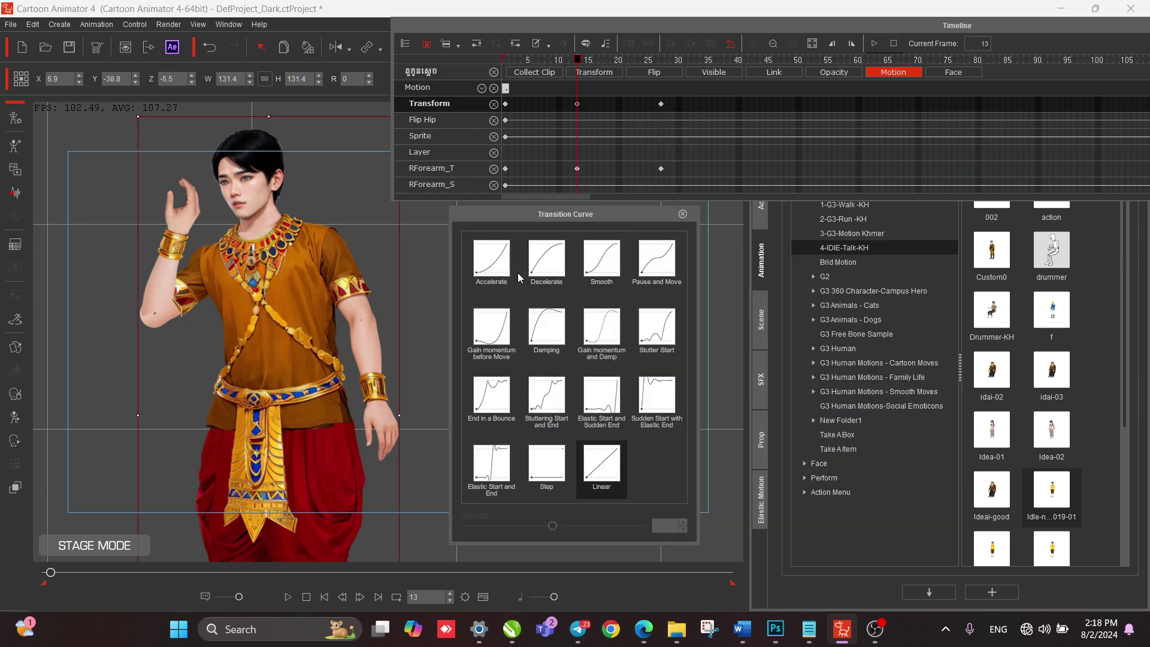
click(498, 265)
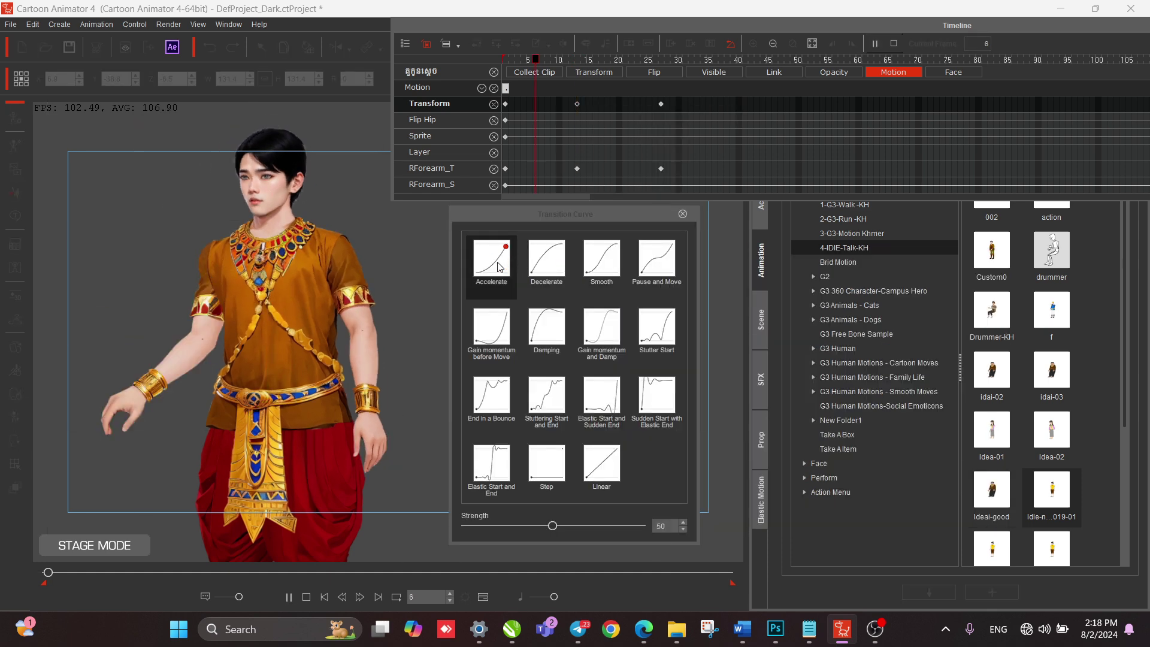
right_click(661, 105)
click(547, 261)
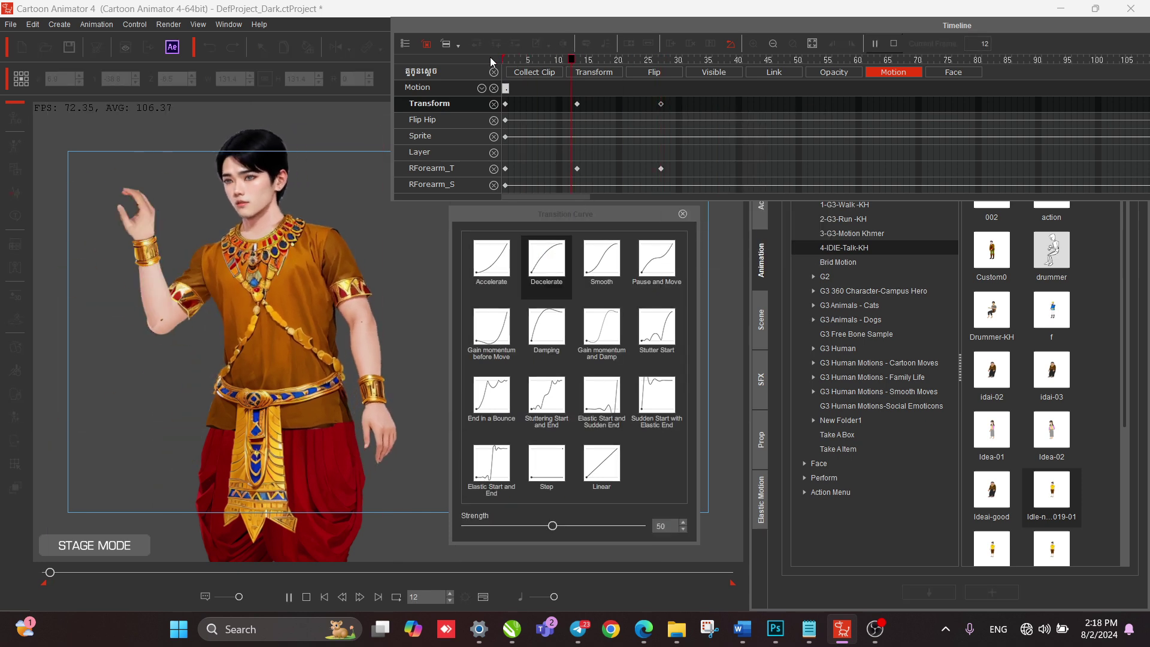
Close the transition curve settings and play back the arm motion from the start.
click(529, 60)
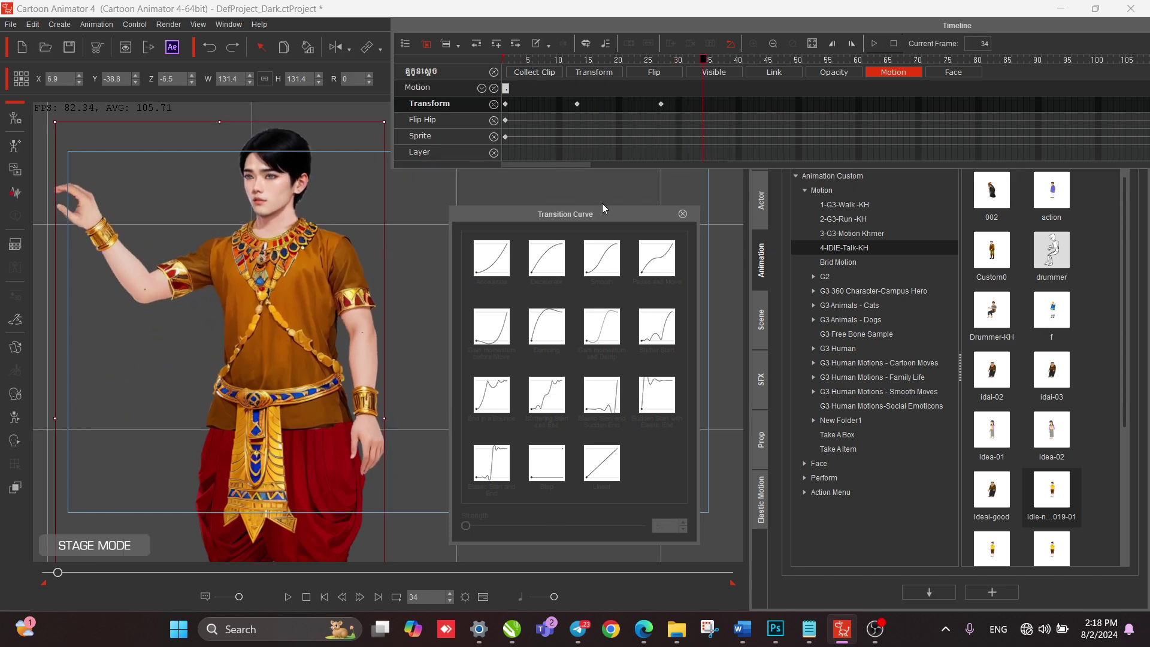
click(682, 214)
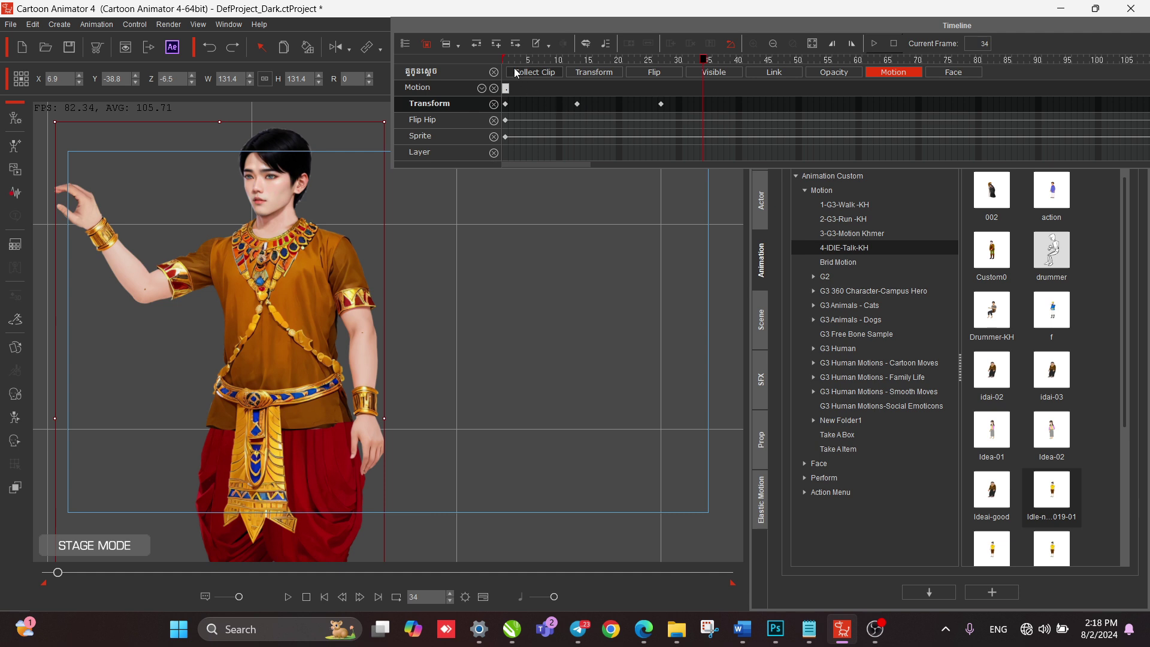
key(space)
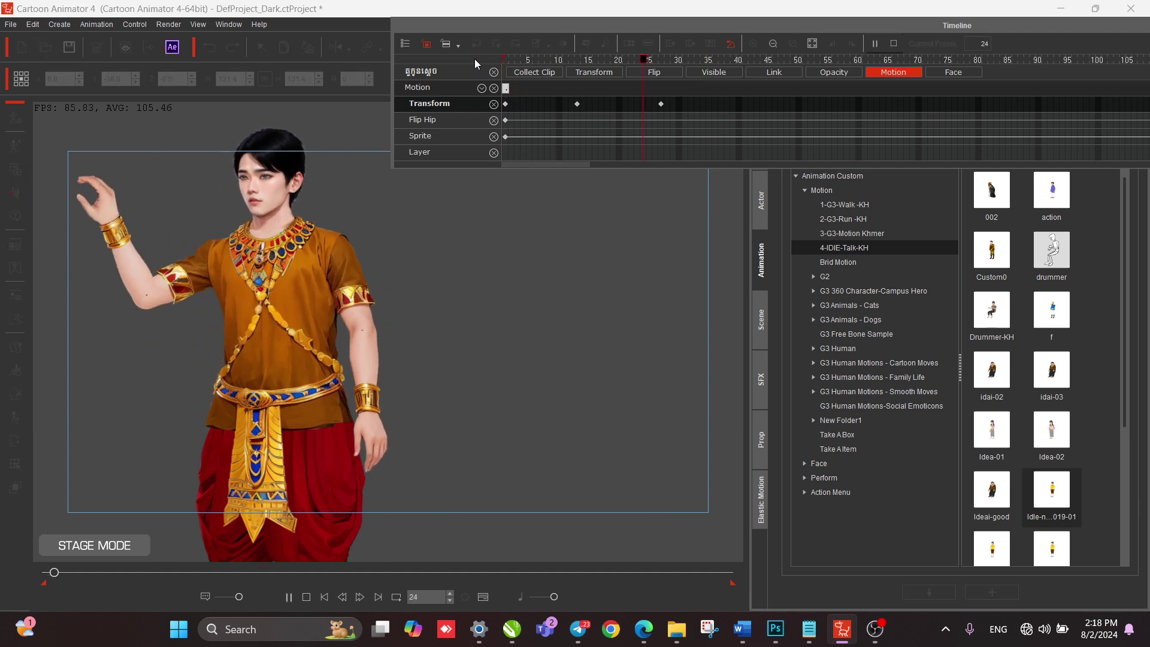
key(space)
Reopen the 2D Motion Key Editor at frame 13 and rotate the torso to about 349.
click(577, 105)
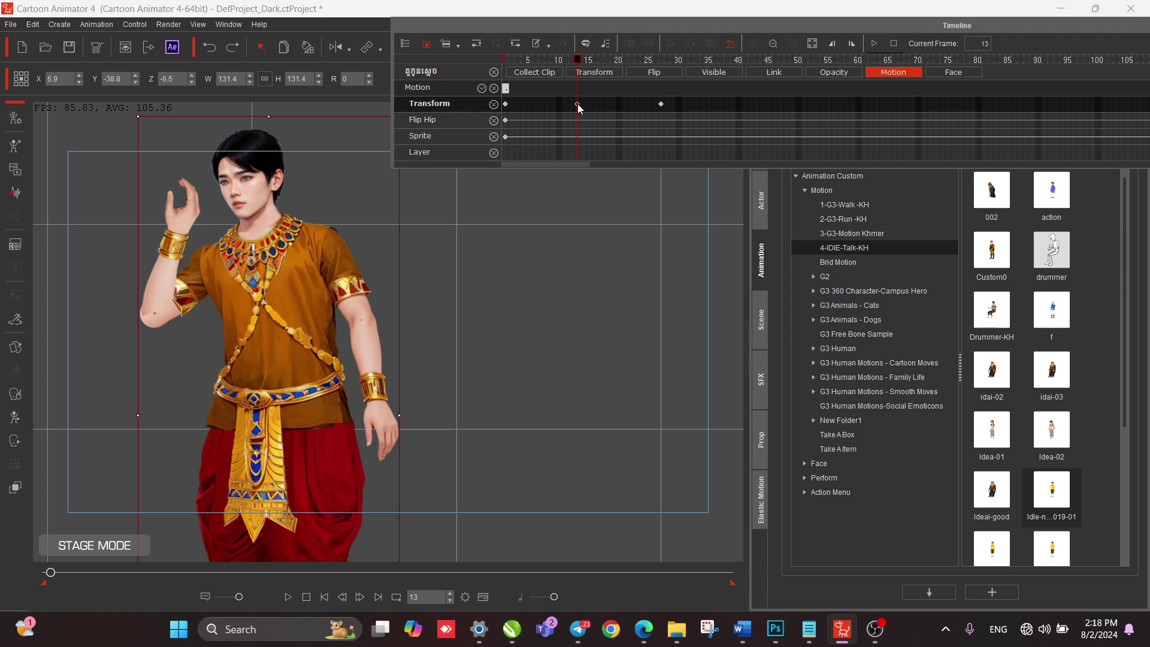
click(15, 416)
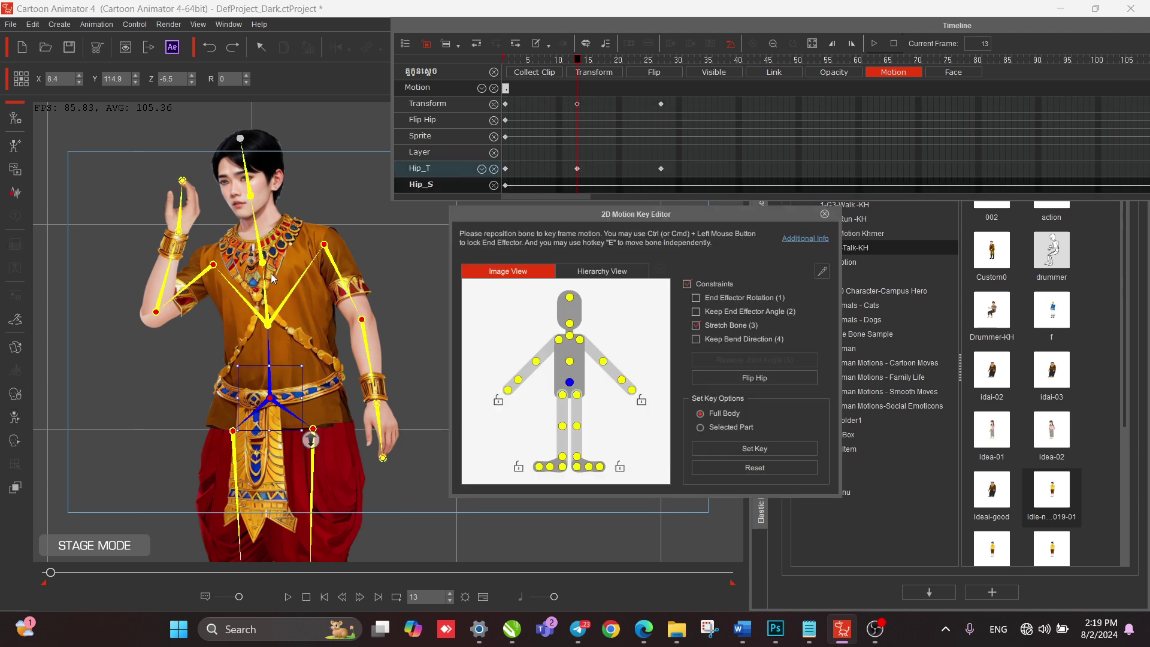
click(265, 335)
drag(302, 301, 299, 300)
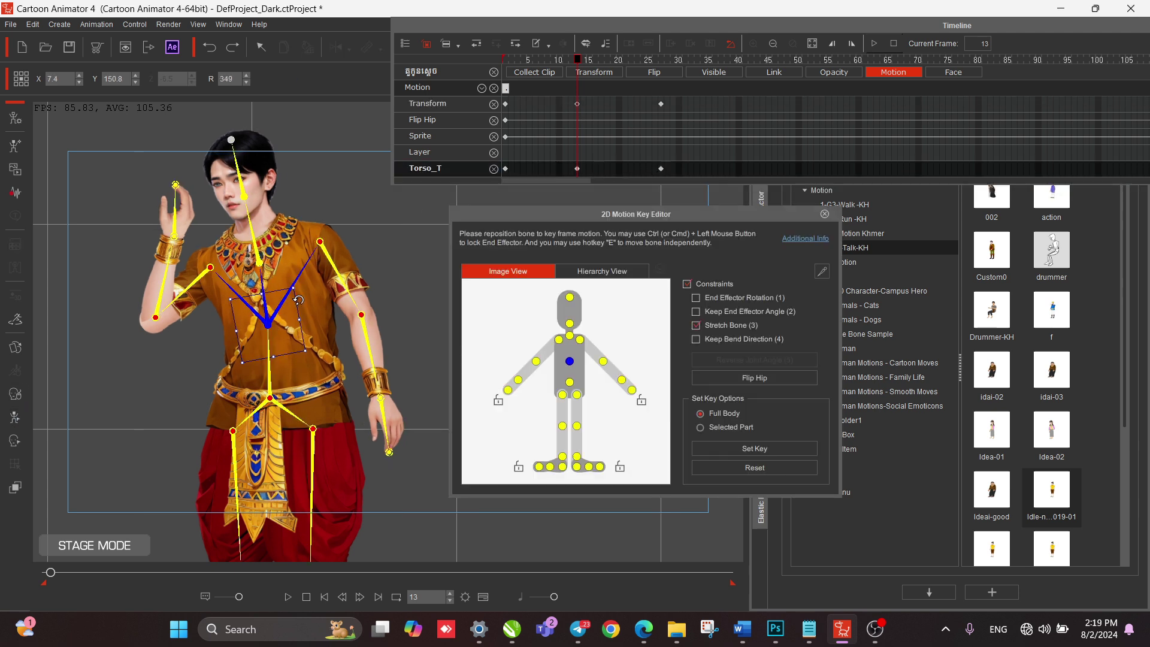
At frame 27, raise the right forearm joint slightly and play back the motion from the start.
drag(573, 61, 661, 70)
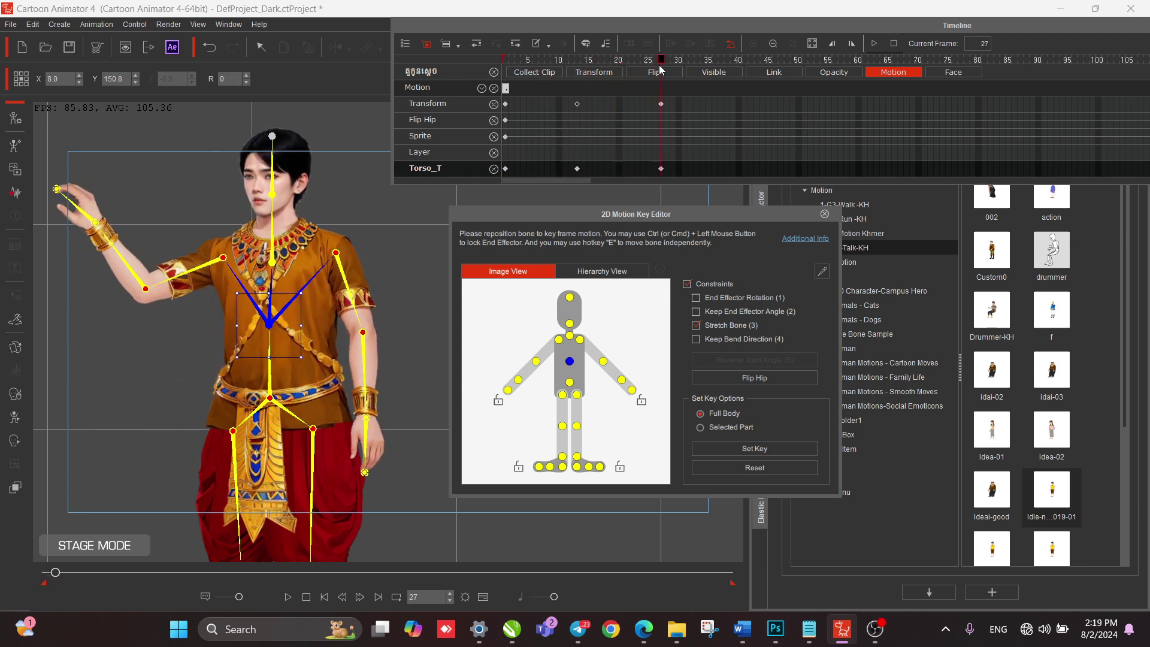
drag(160, 294, 146, 272)
click(518, 61)
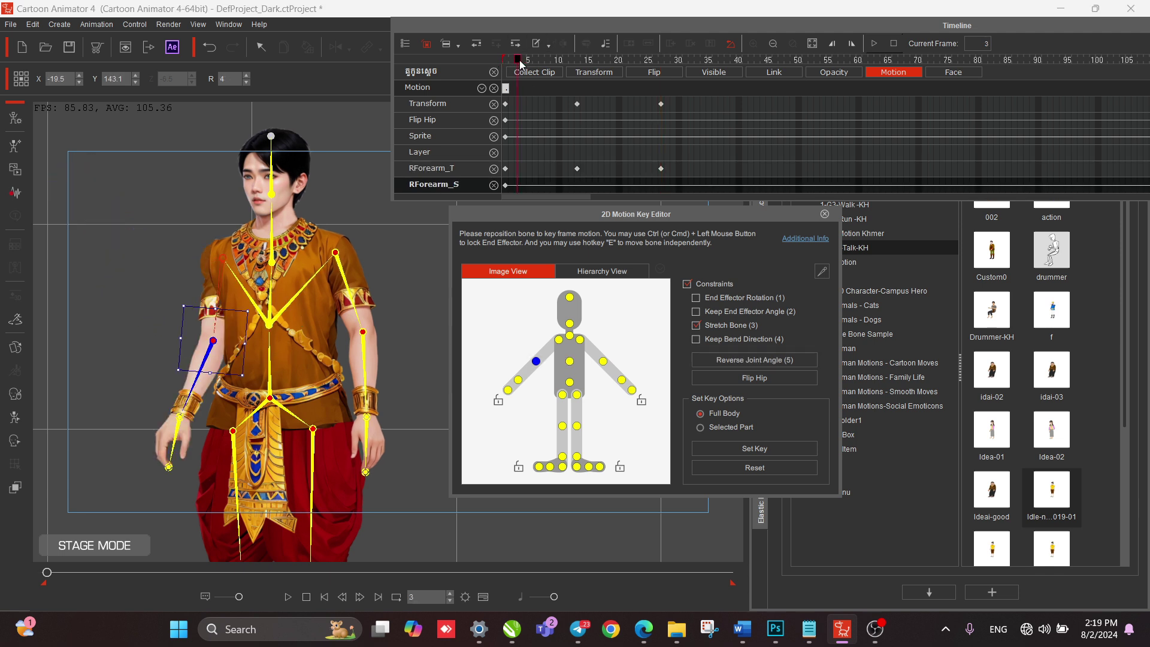
key(space)
click(503, 61)
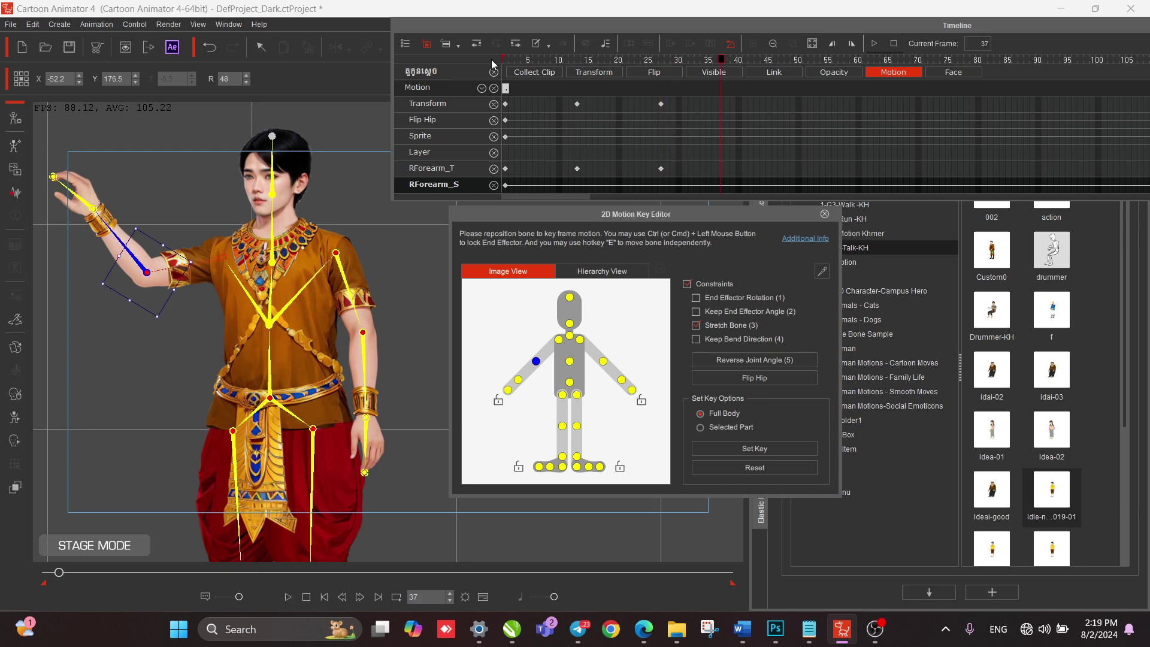
key(space)
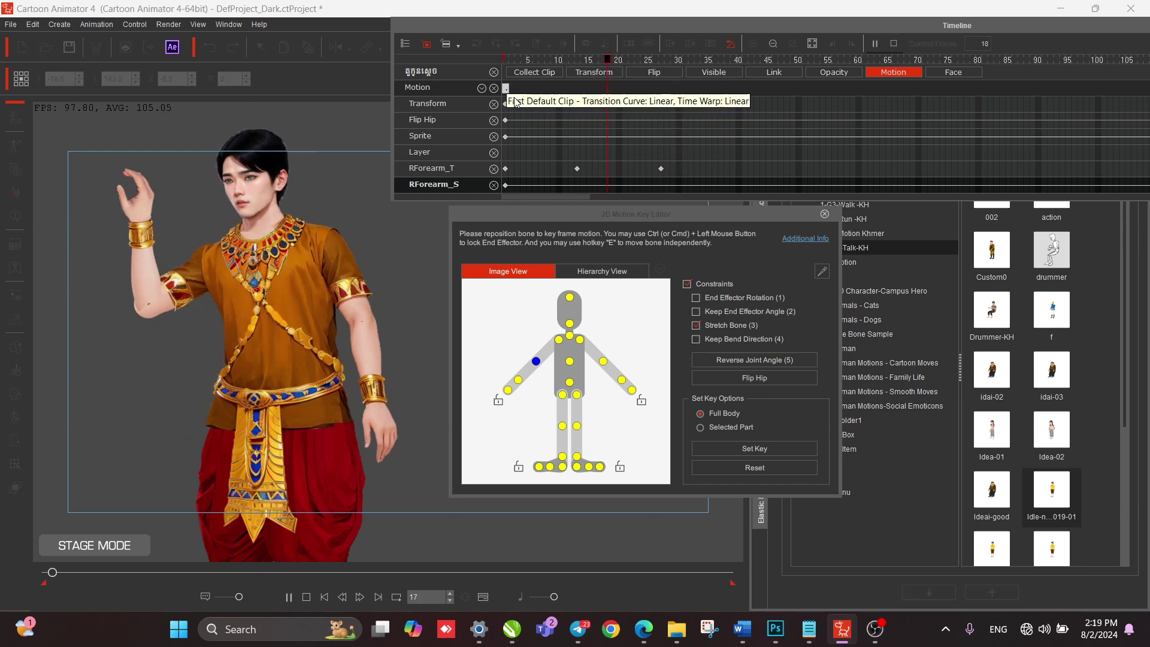
key(space)
Set the transition curve of the frame 13 Transform key to Linear and play back the motion.
click(577, 105)
right_click(577, 104)
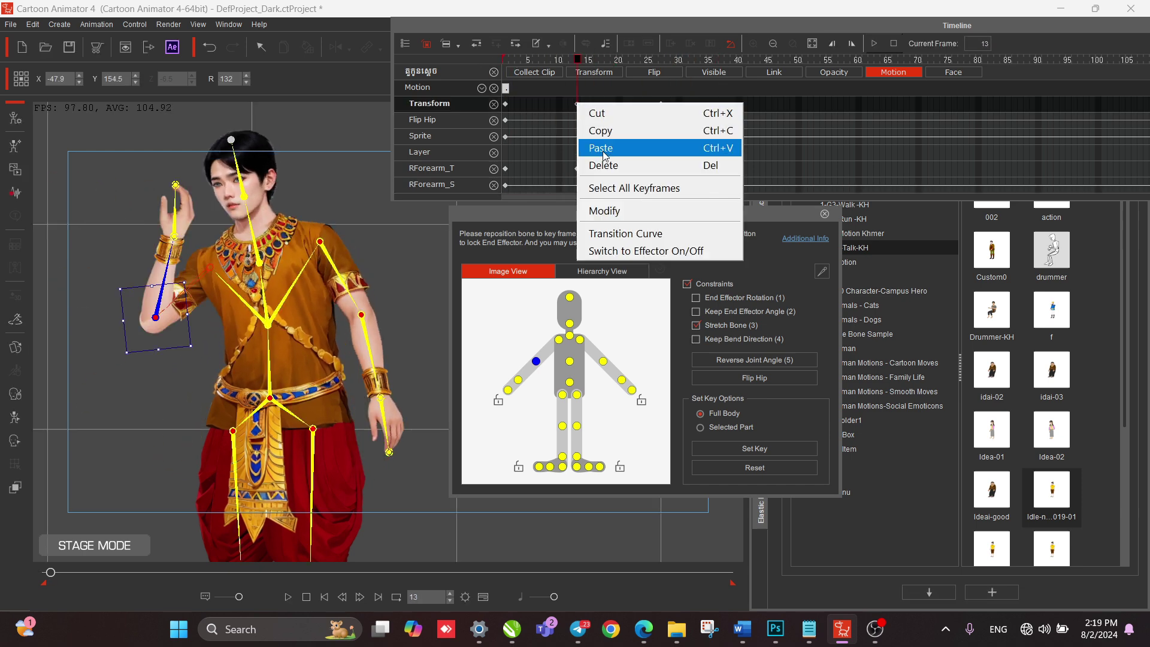
click(615, 233)
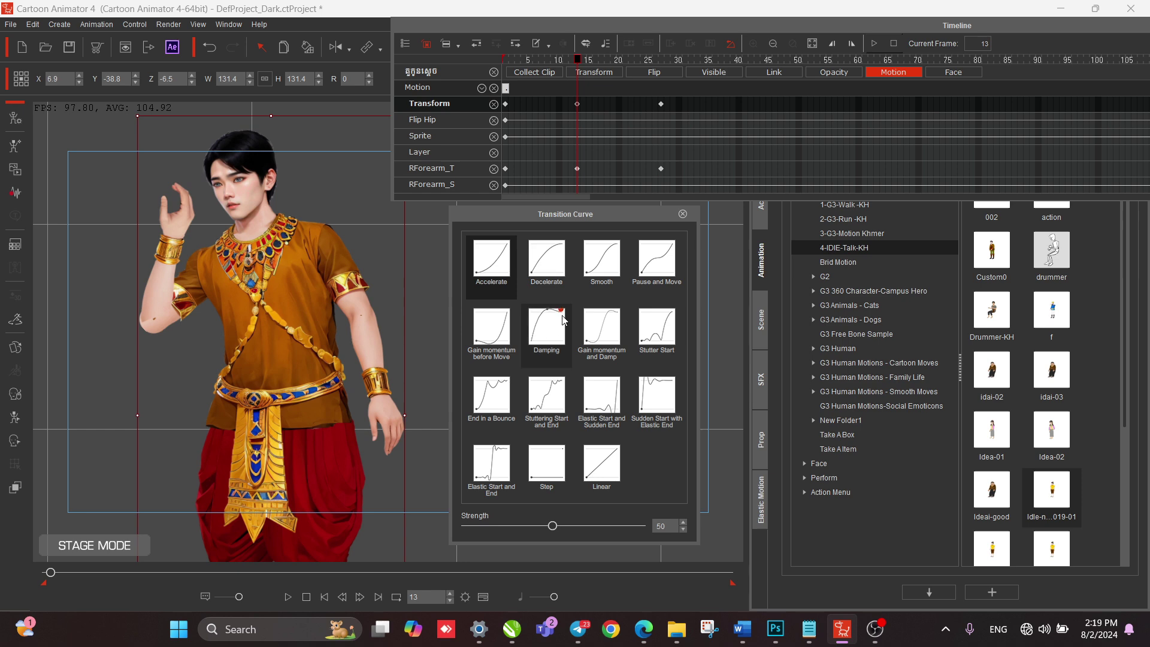
click(611, 476)
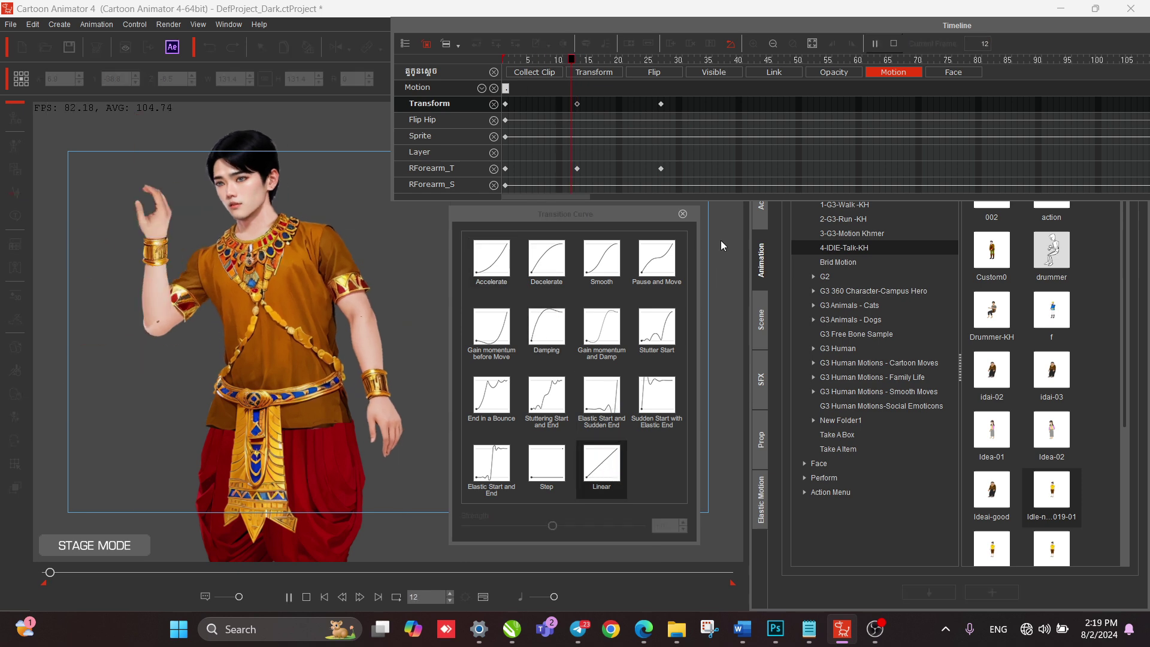
click(682, 214)
click(522, 62)
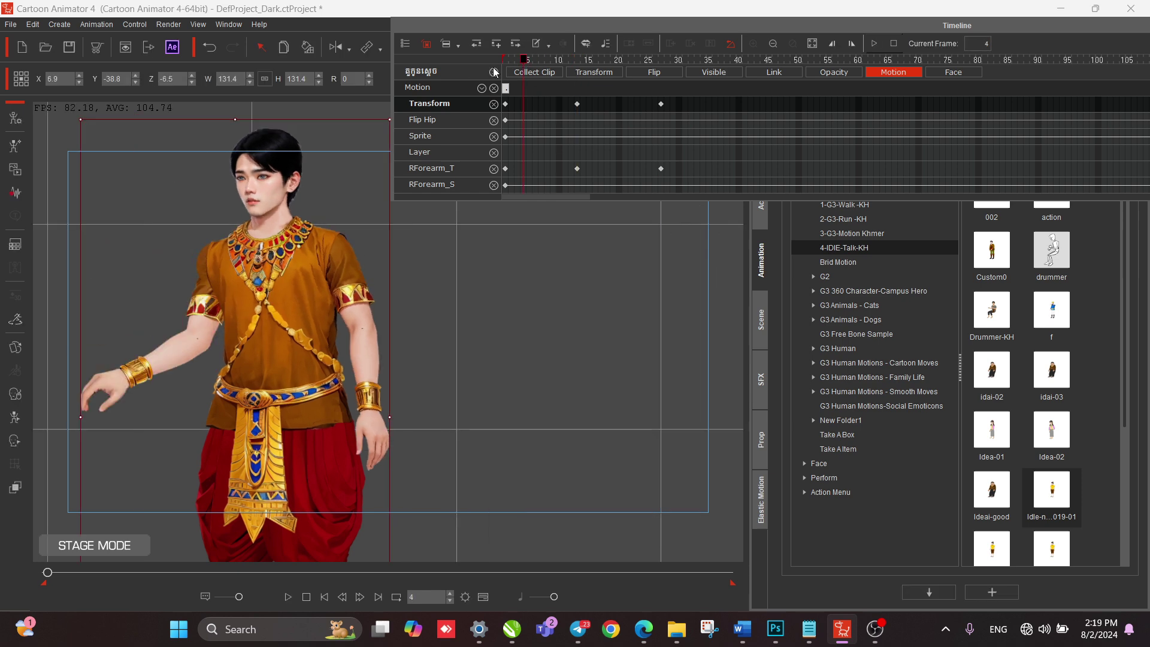
key(space)
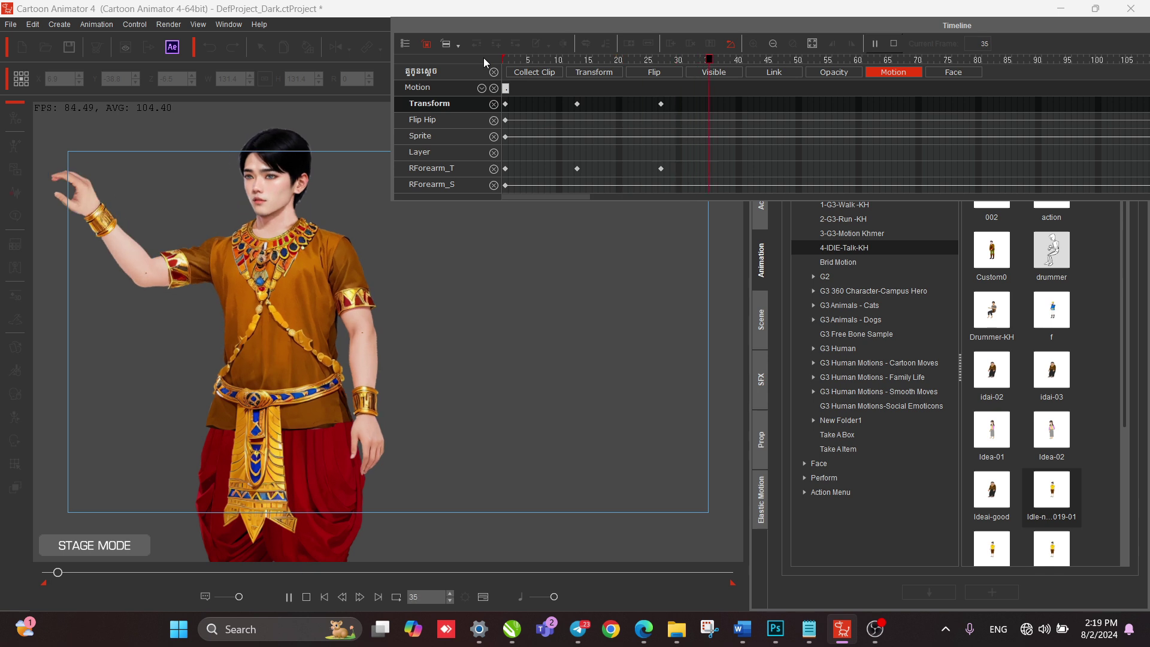
key(space)
Set the transition curve of the frame 27 Transform key to Linear.
click(662, 104)
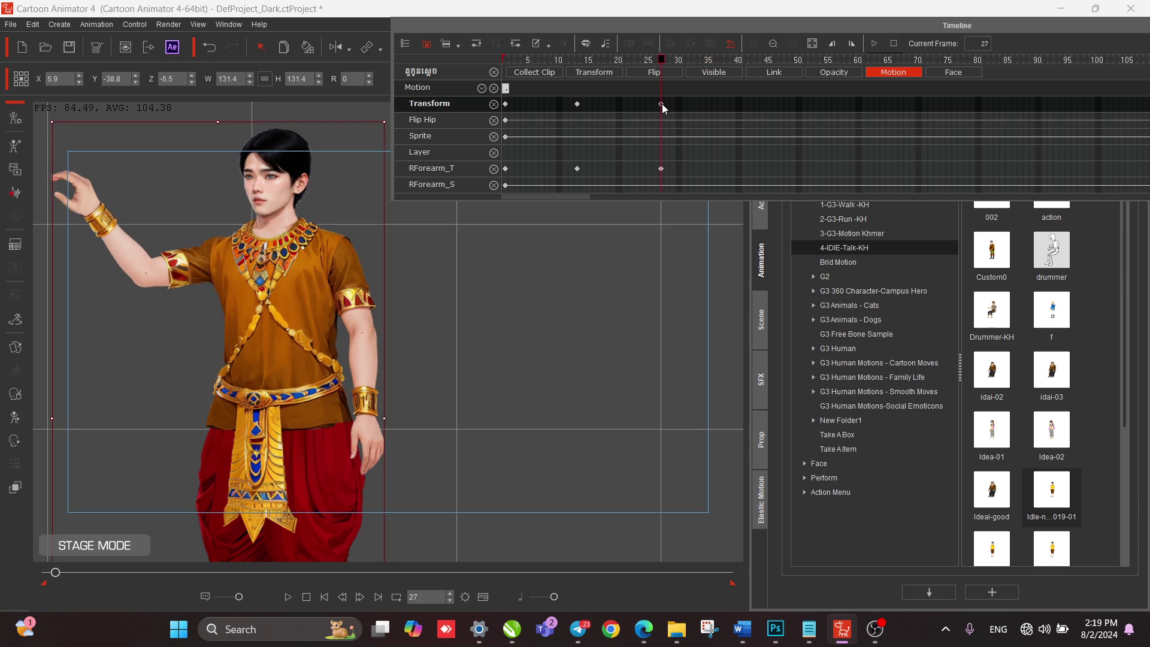
right_click(662, 104)
click(707, 249)
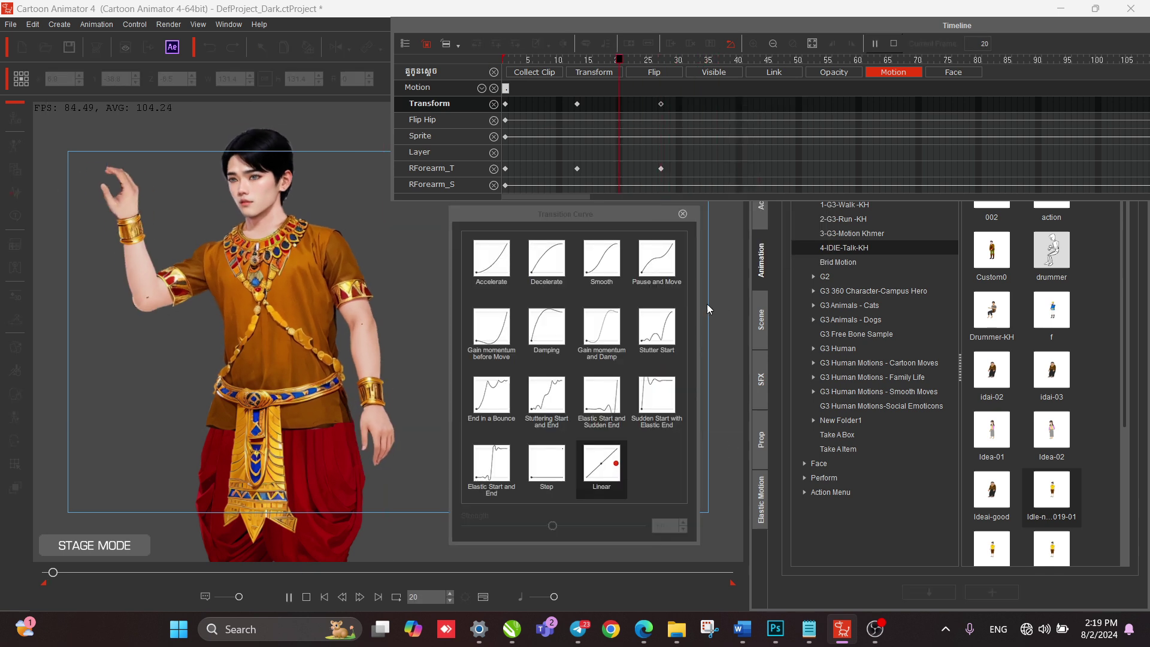
click(681, 214)
Play back the raised-hand motion from its start to check the timing.
click(531, 72)
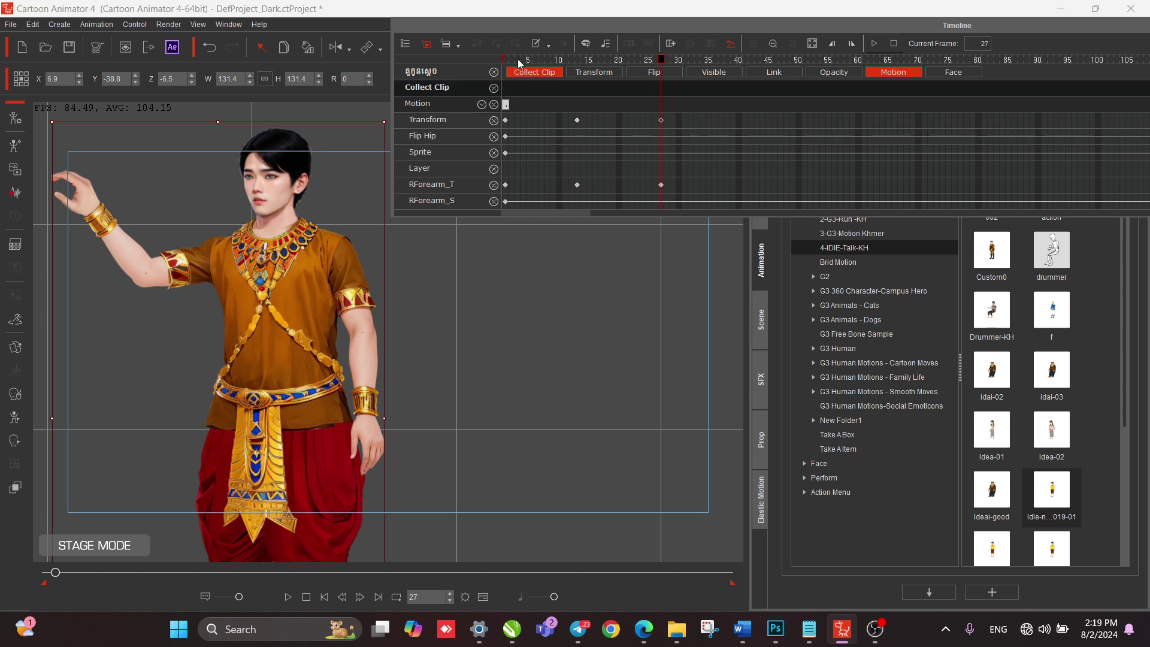
click(537, 72)
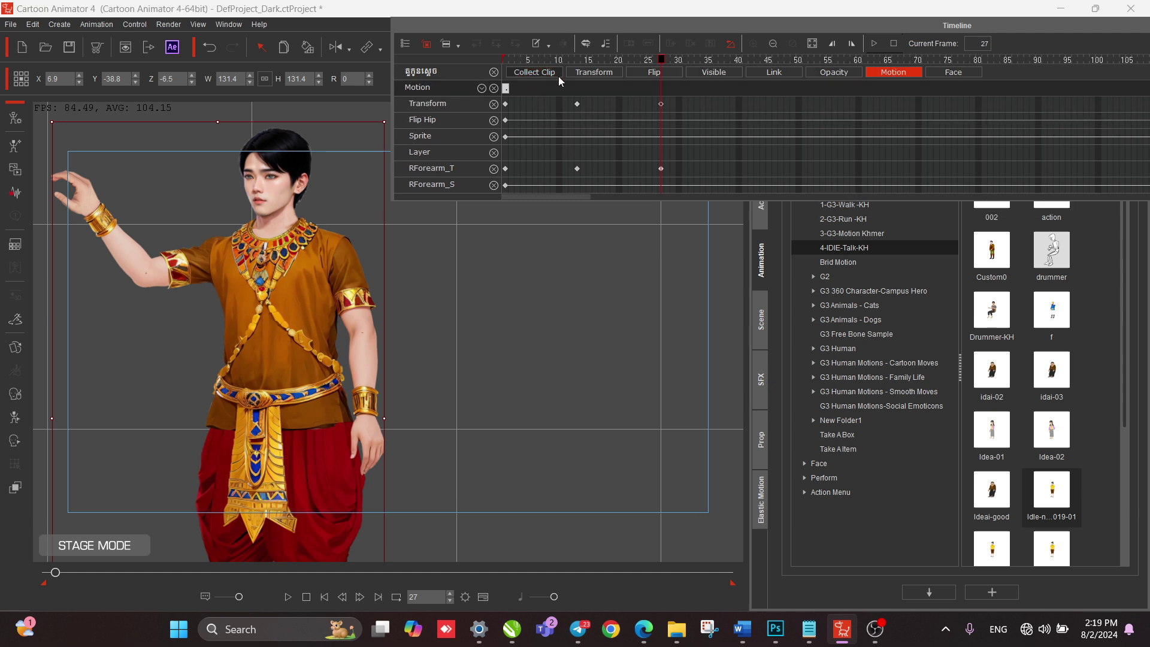
click(524, 60)
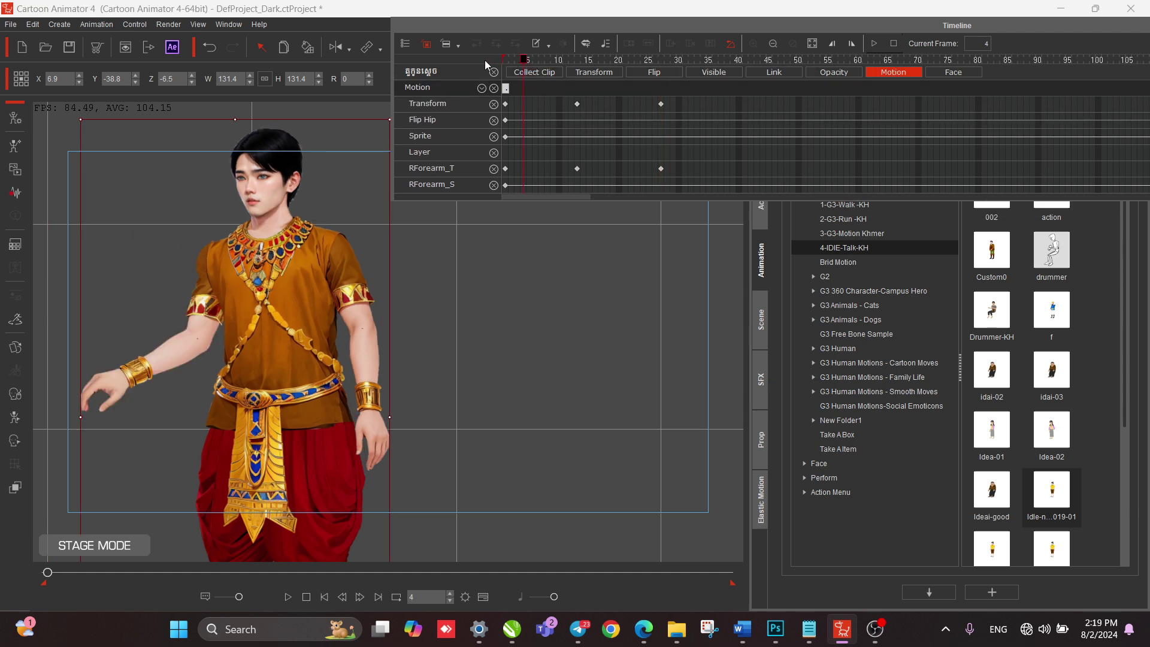
key(space)
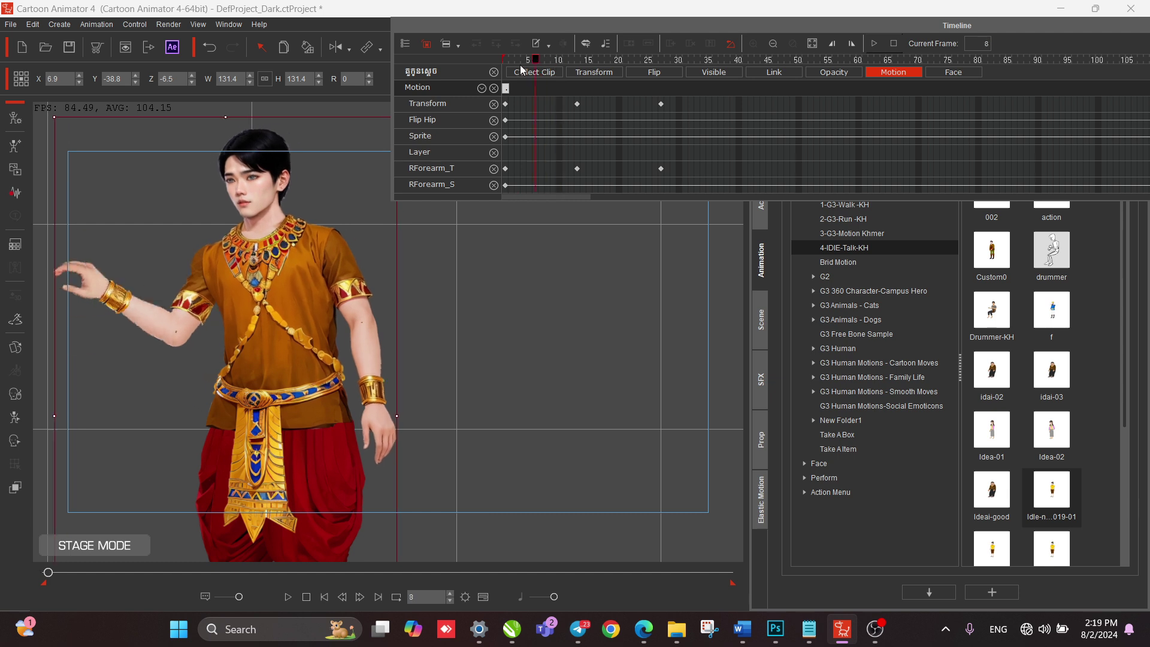
key(space)
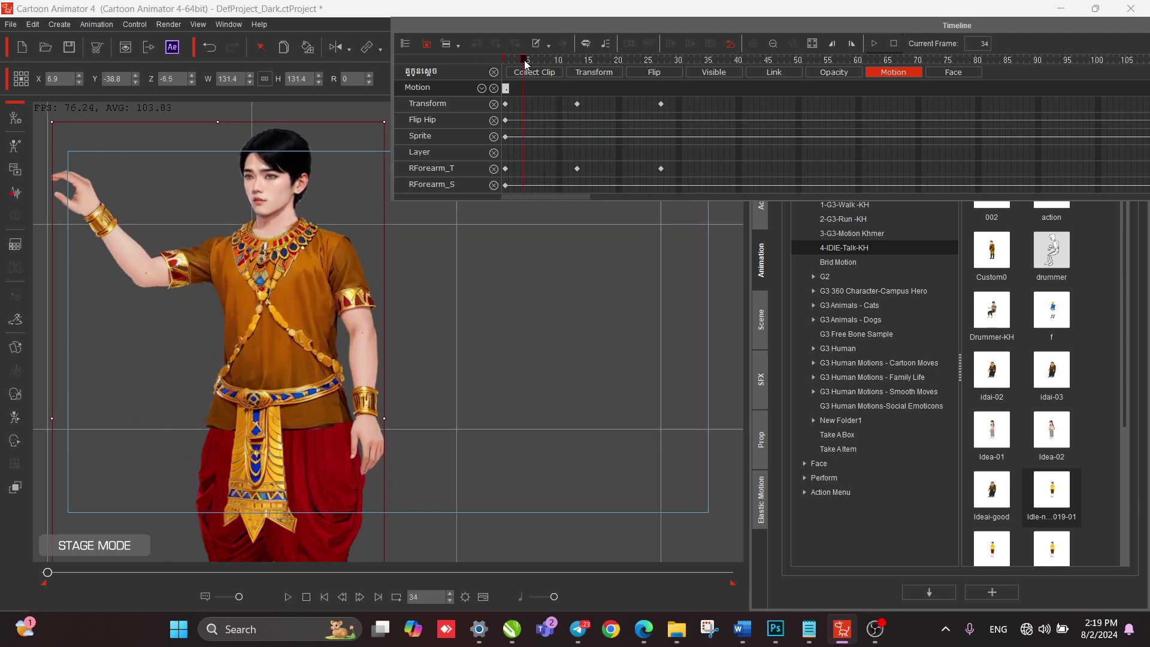
At frame 9, switch the character's right hand sprite to Layer 15 in the Sprite Editor.
click(513, 60)
drag(512, 60, 553, 60)
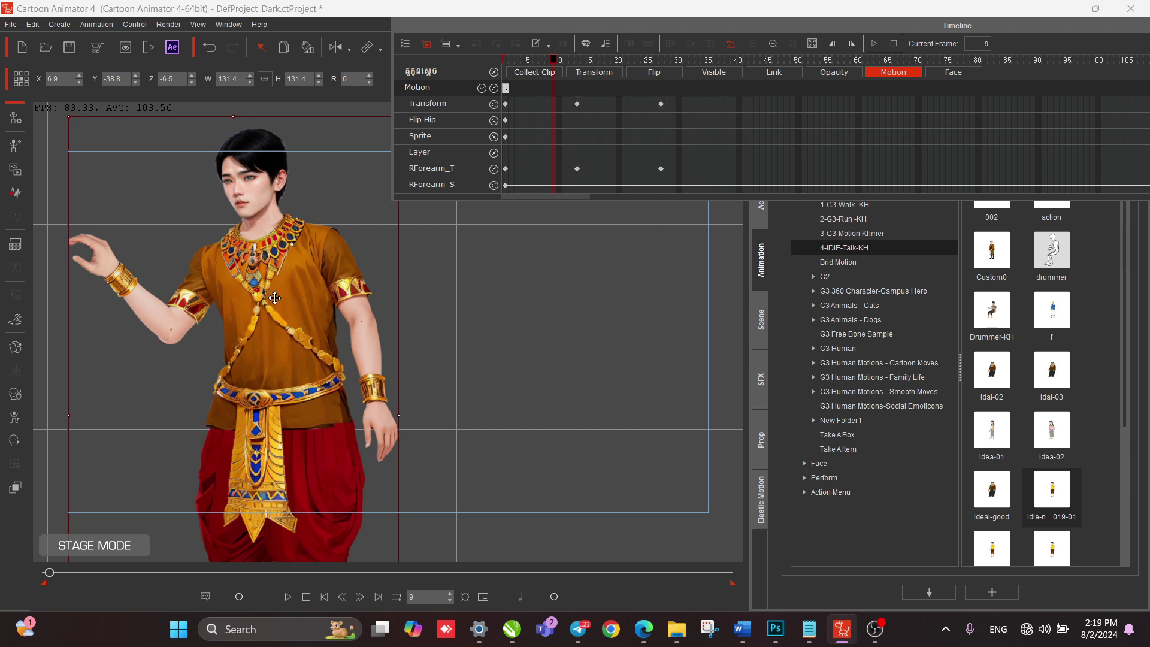
drag(331, 305, 336, 322)
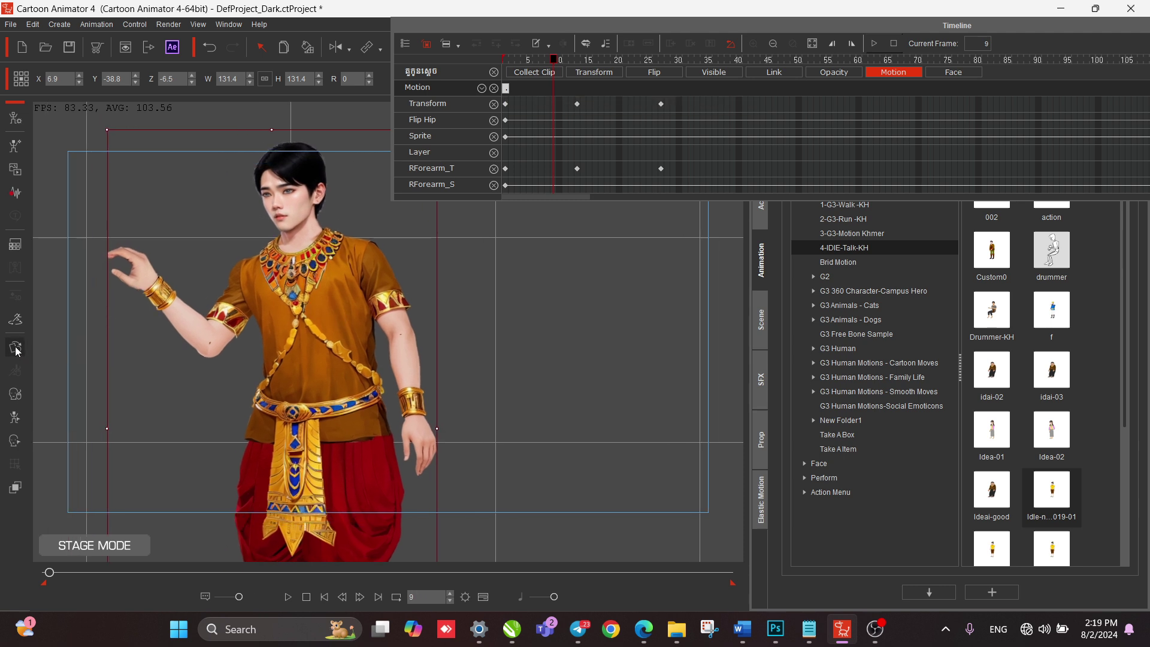
click(143, 273)
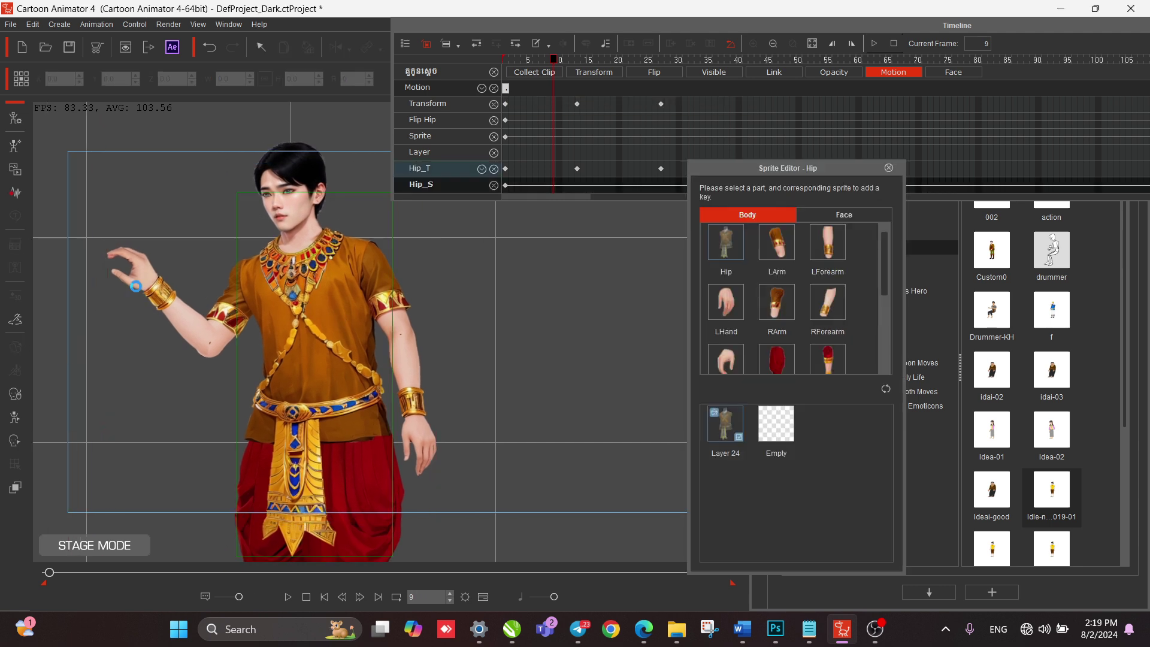
click(727, 492)
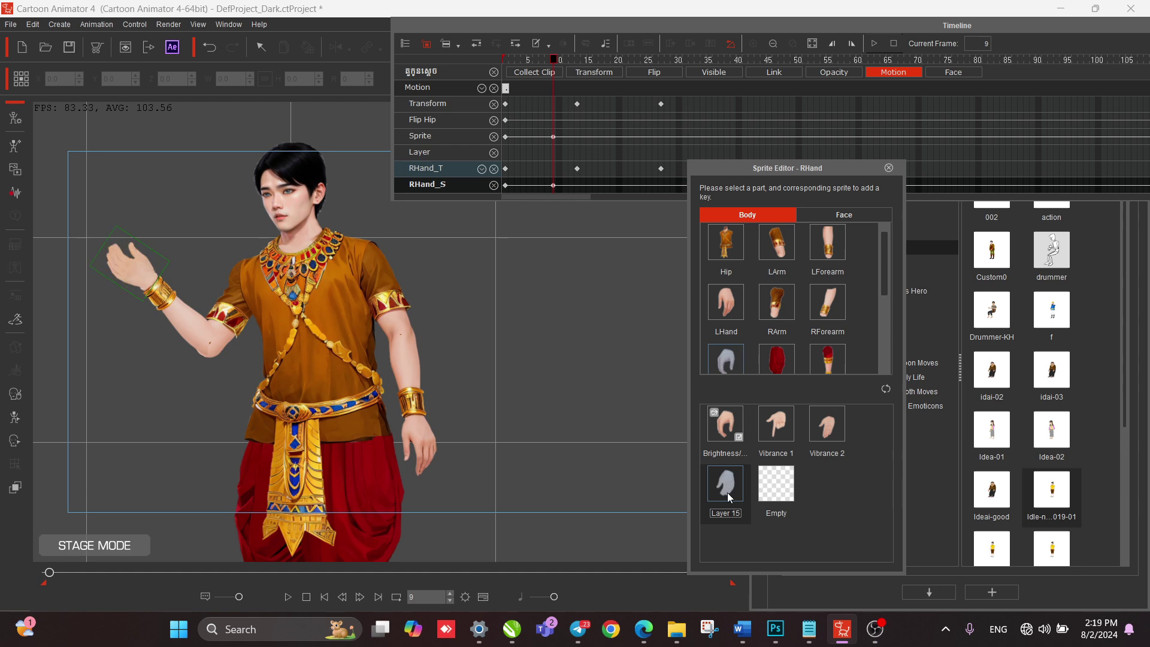
At frame 18, switch the right hand sprite to Vibrance 2 and play back the motion from its start.
drag(552, 70, 605, 88)
click(844, 432)
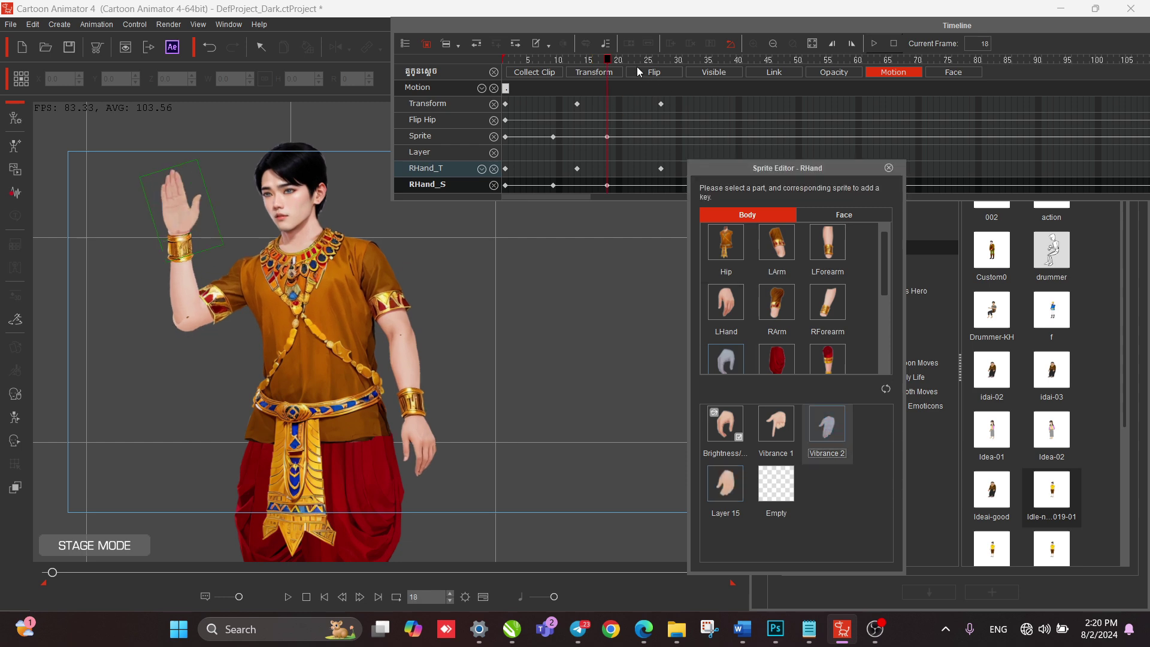
key(space)
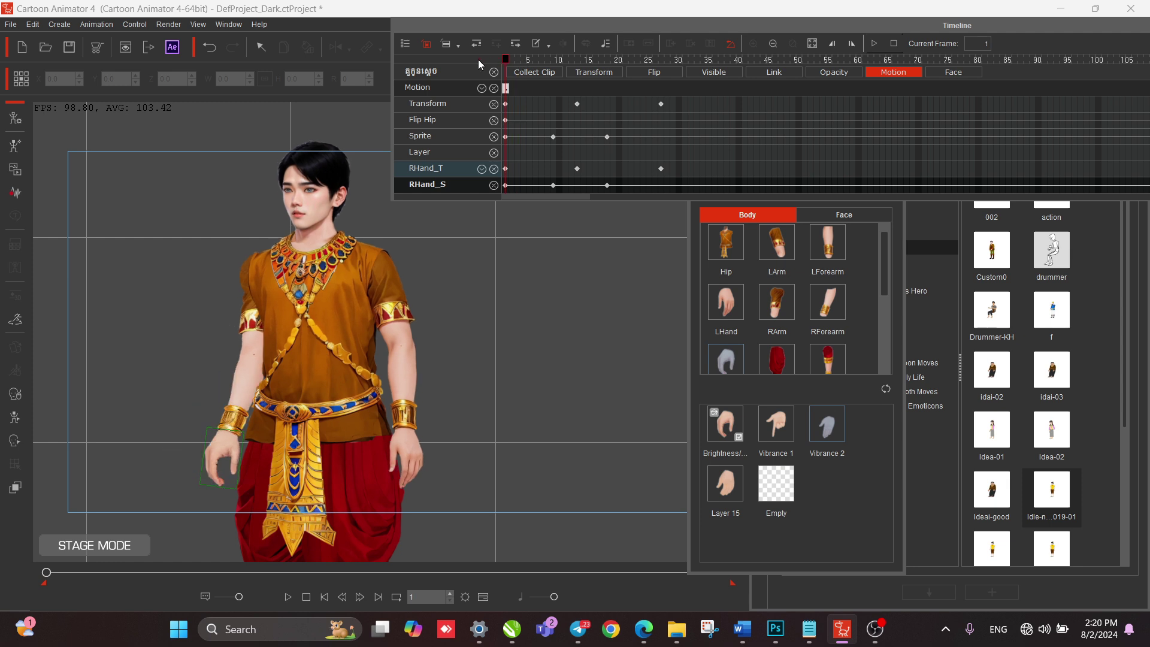
click(509, 60)
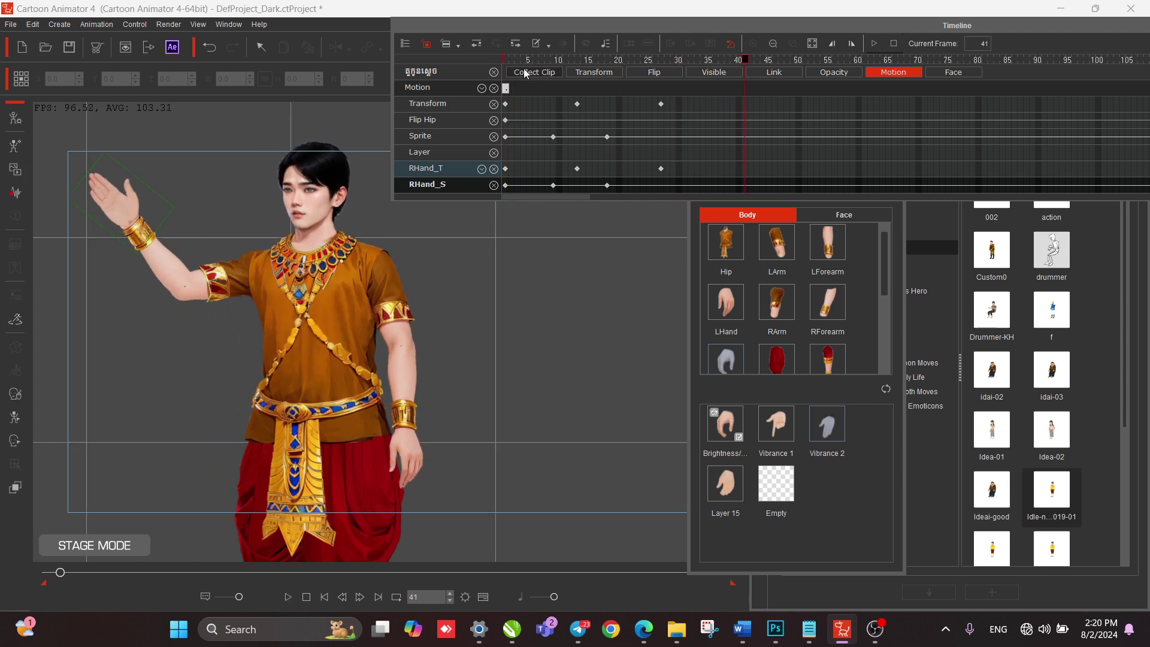
drag(509, 60, 464, 63)
key(space)
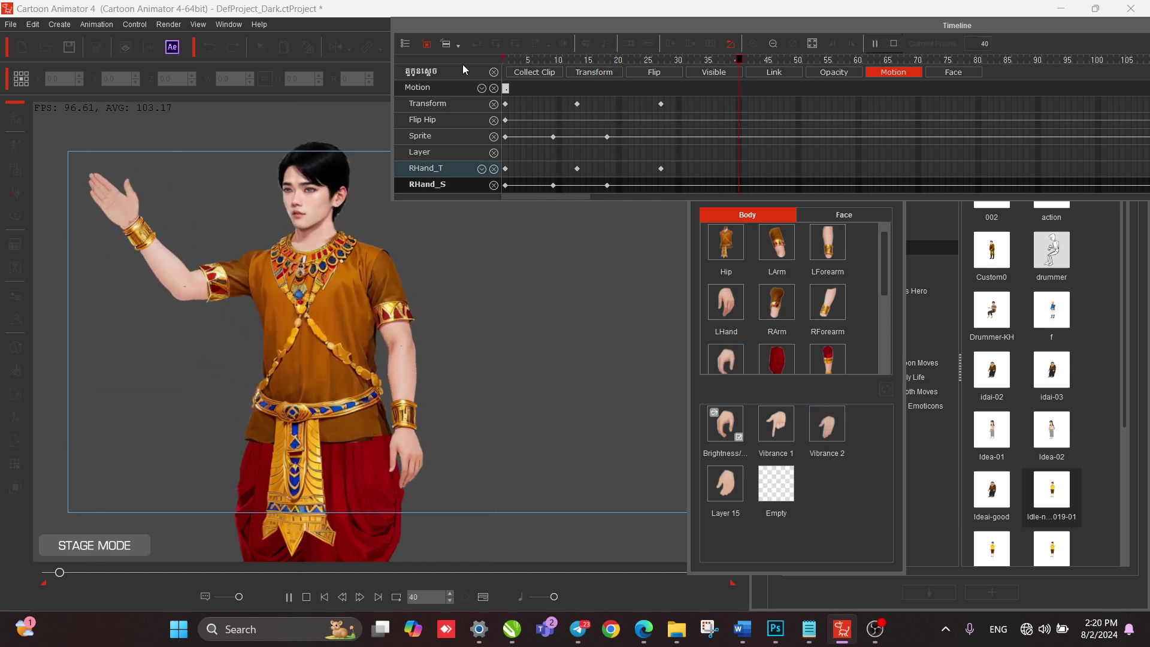
key(space)
key(space)
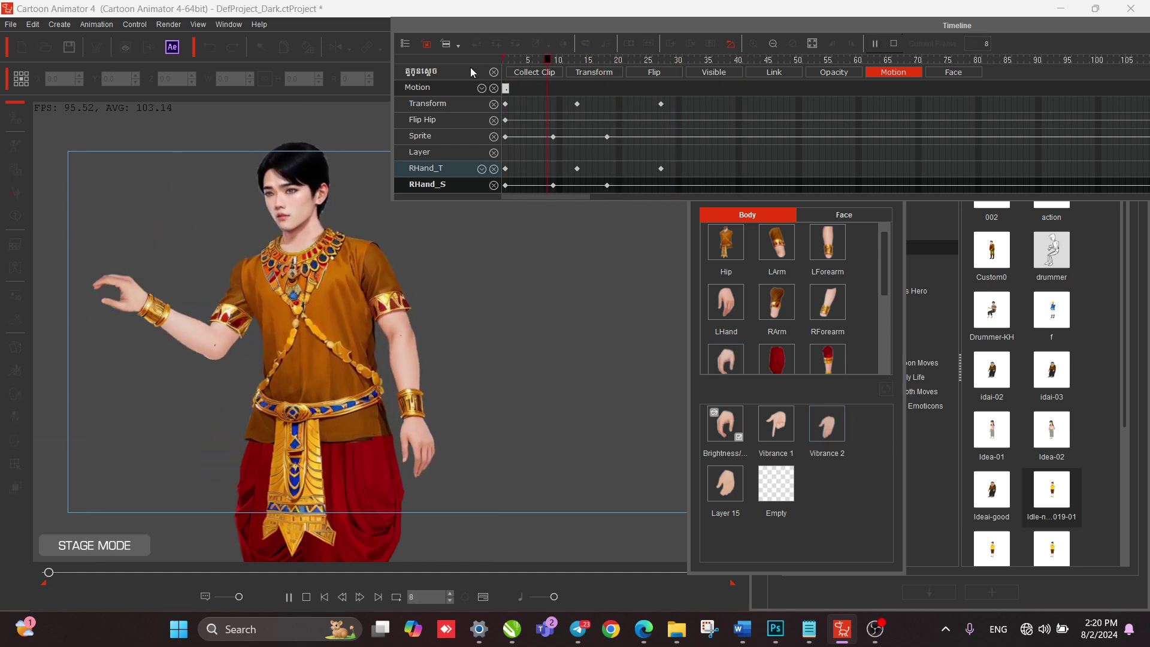
At frame 9, close both eyes fully with the Eye Blink sliders in the Face Key Editor's detail settings.
click(577, 60)
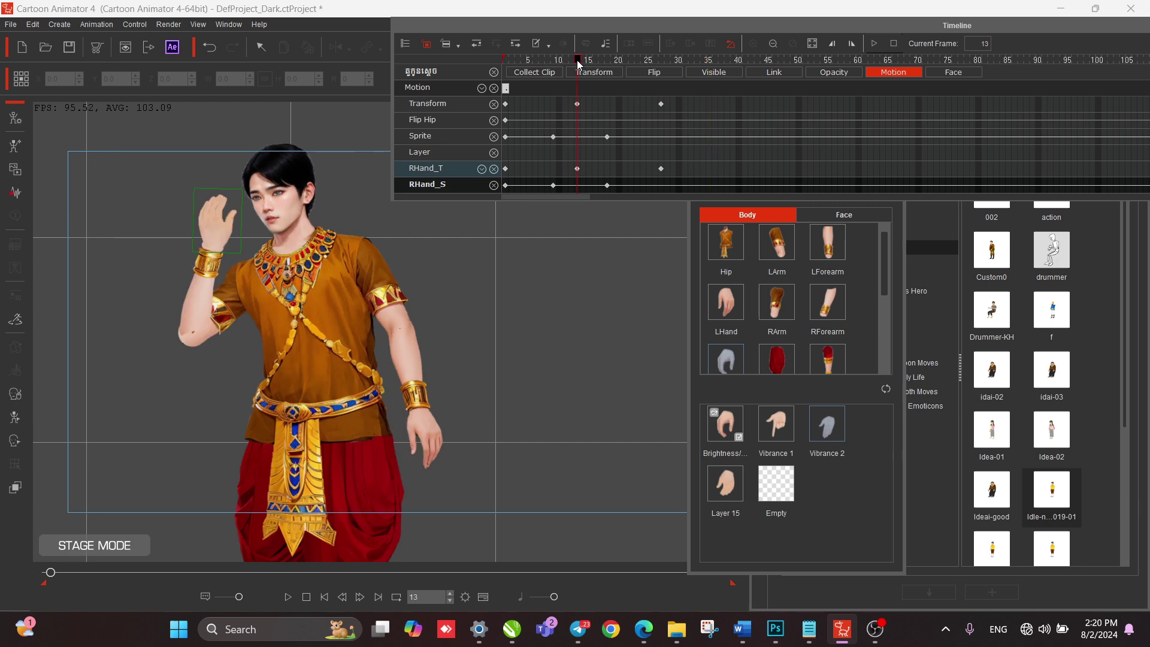
drag(577, 60, 552, 62)
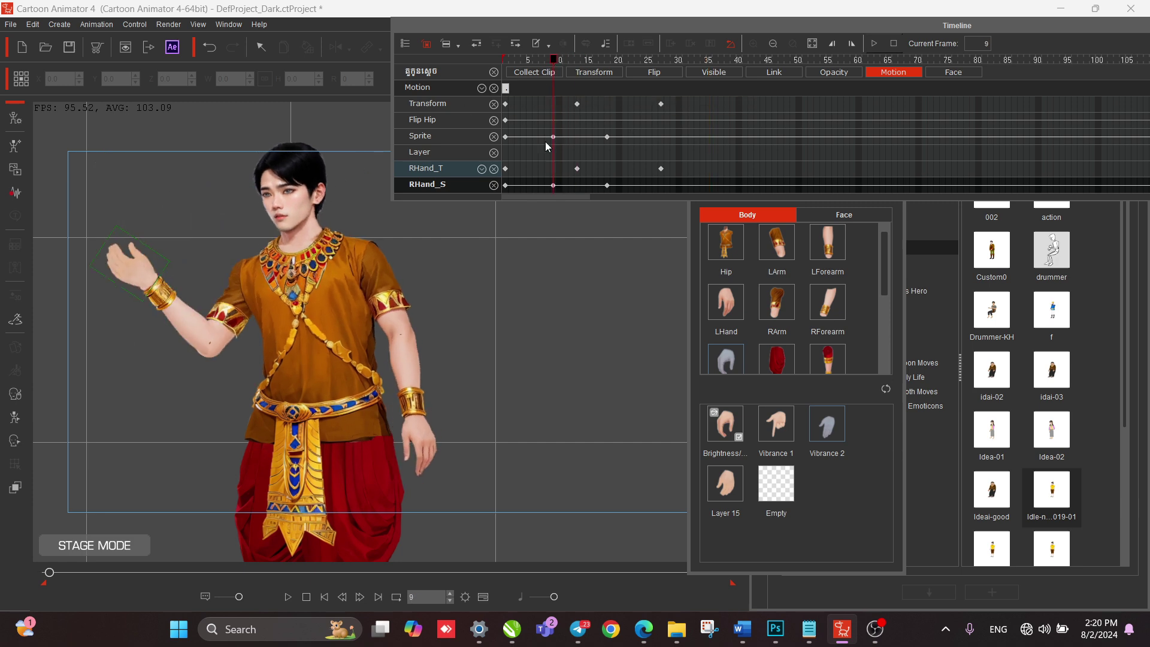
click(18, 440)
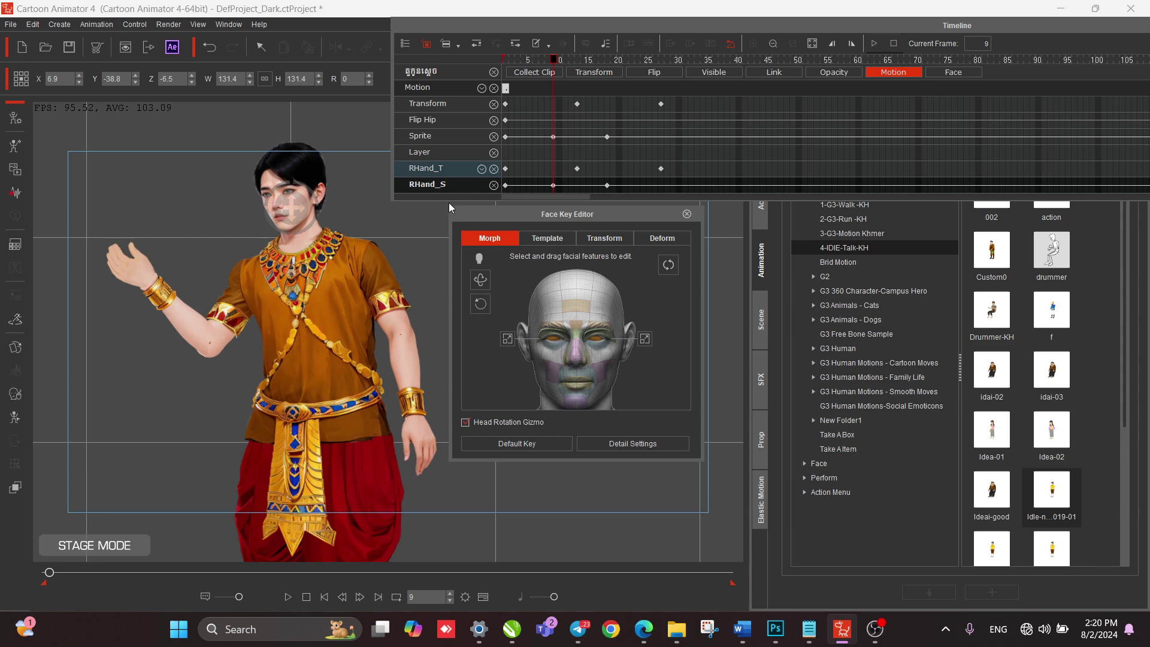
drag(504, 214, 561, 211)
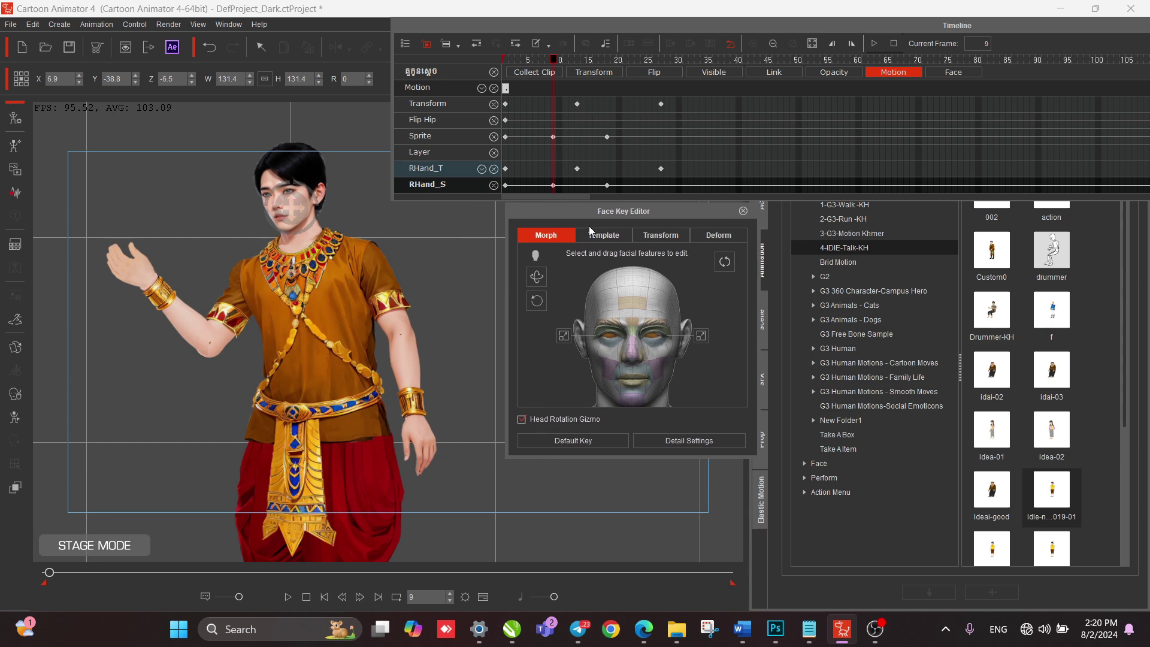
click(684, 442)
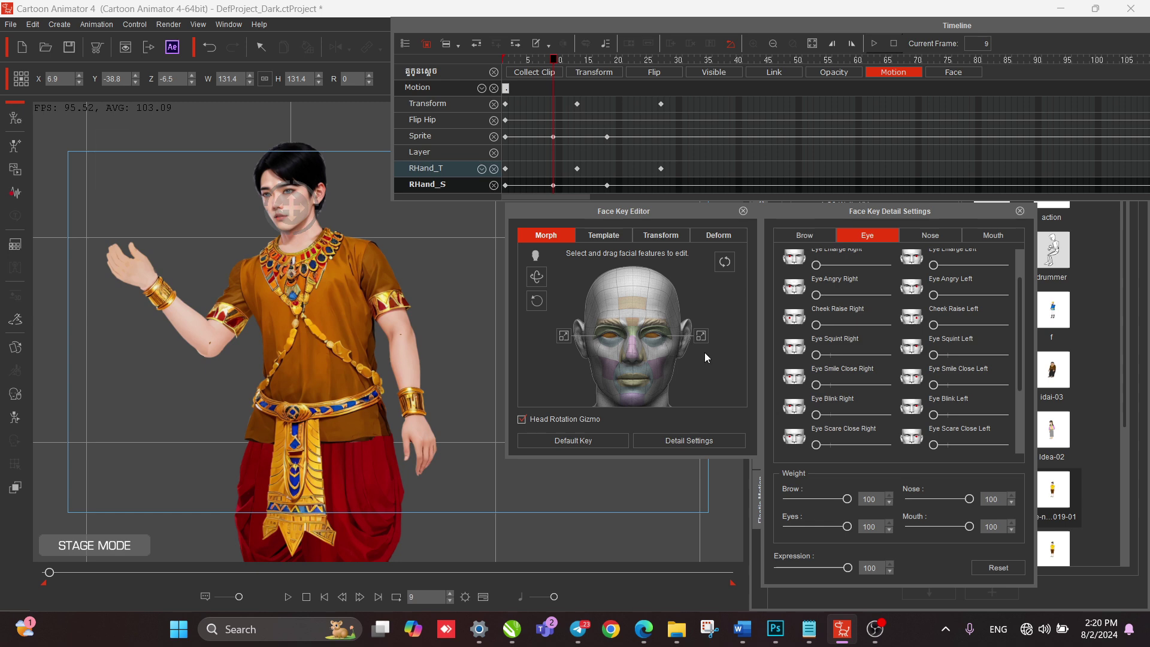
drag(814, 417, 1023, 422)
At frame 18, reopen both eyes by lowering the Eye Blink sliders to zero, and return to frame 1.
drag(555, 59, 606, 59)
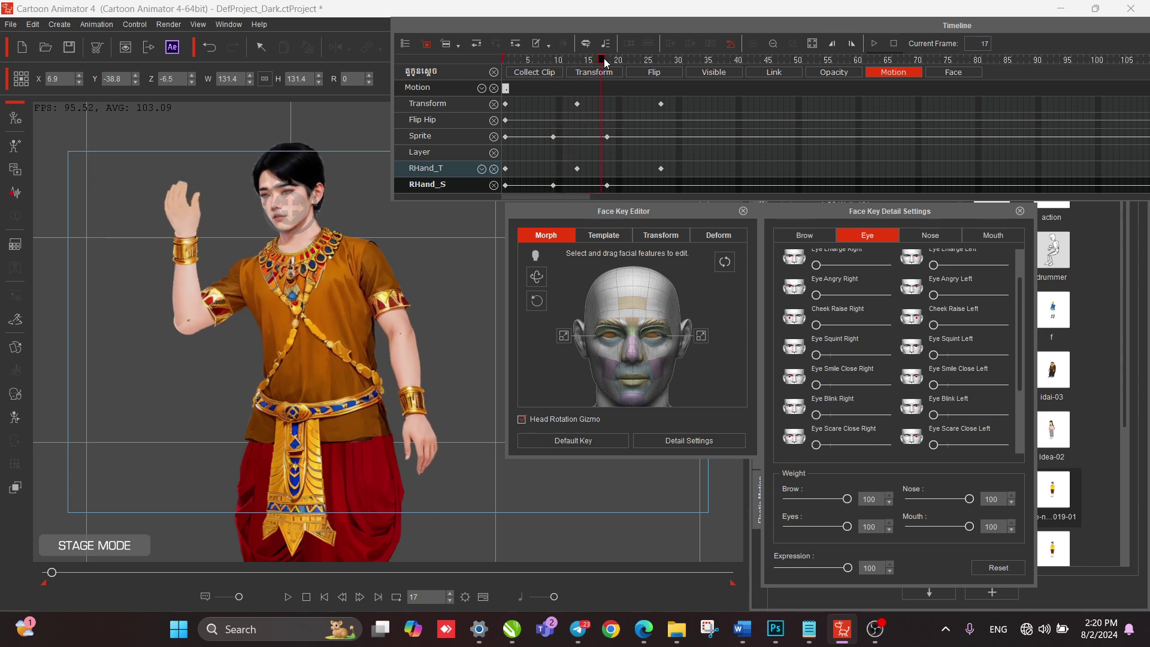
drag(815, 415, 758, 422)
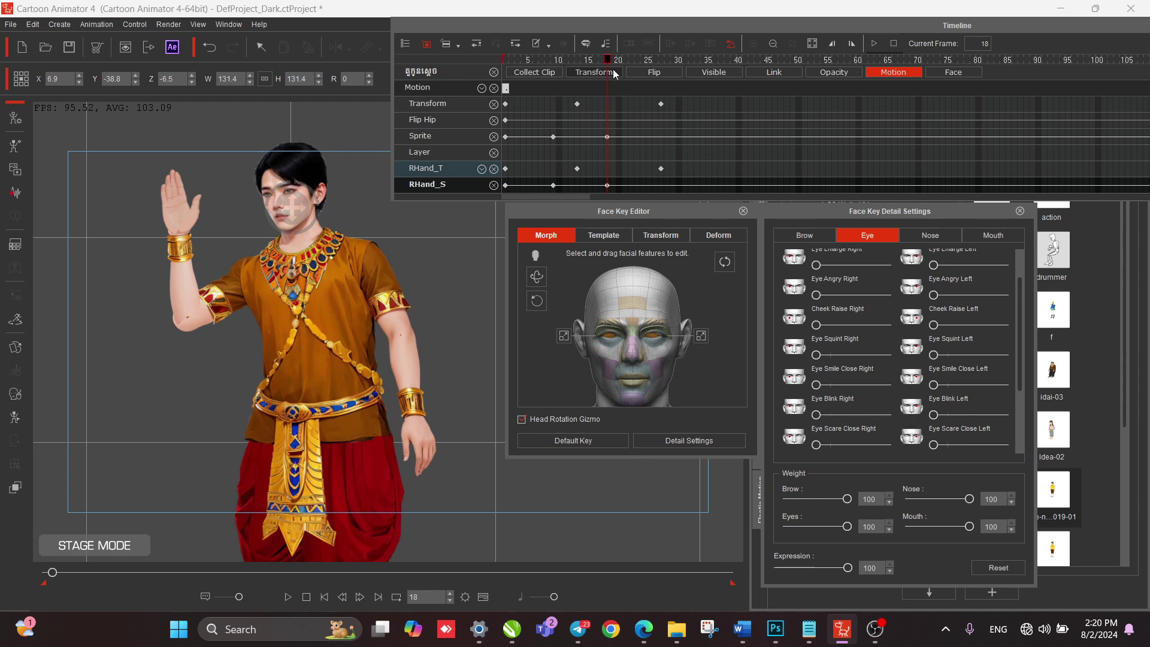
key(Home)
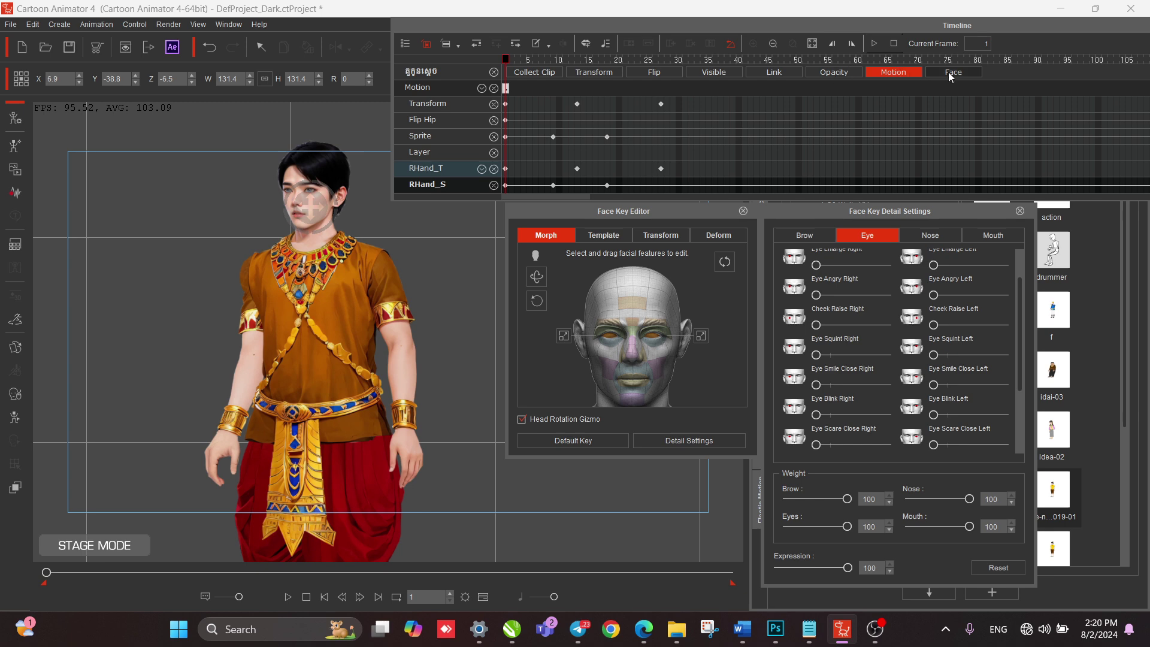
Show the character's Face tracks in the Timeline and scrub through the blink from the start.
click(950, 72)
drag(505, 60, 538, 224)
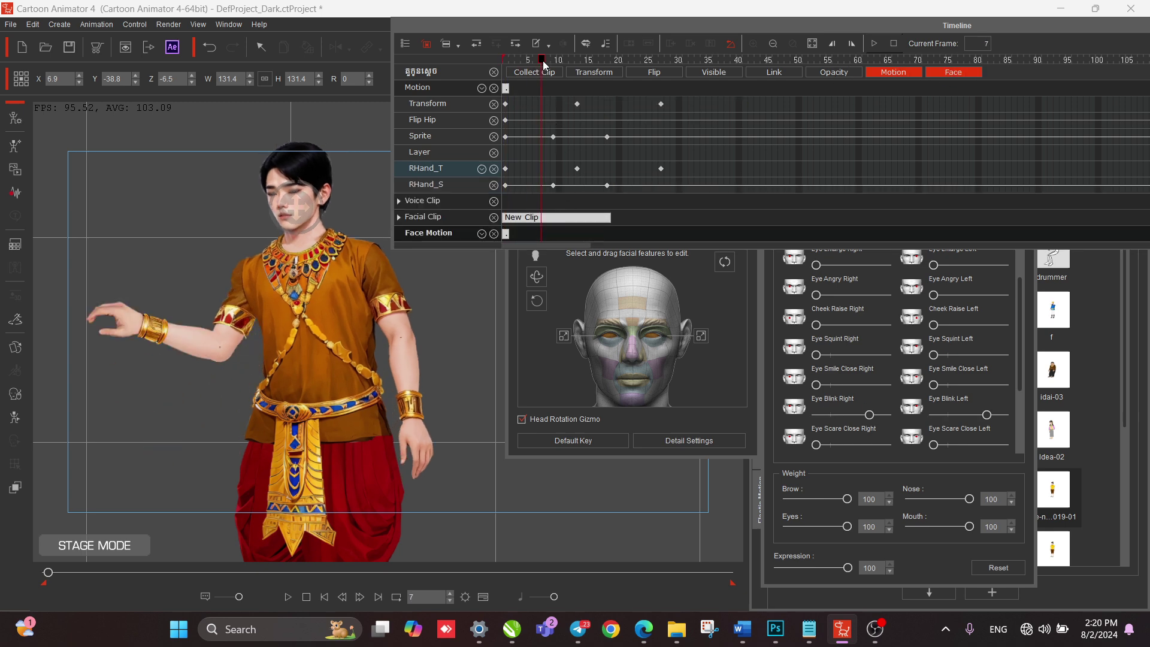
drag(541, 59, 493, 60)
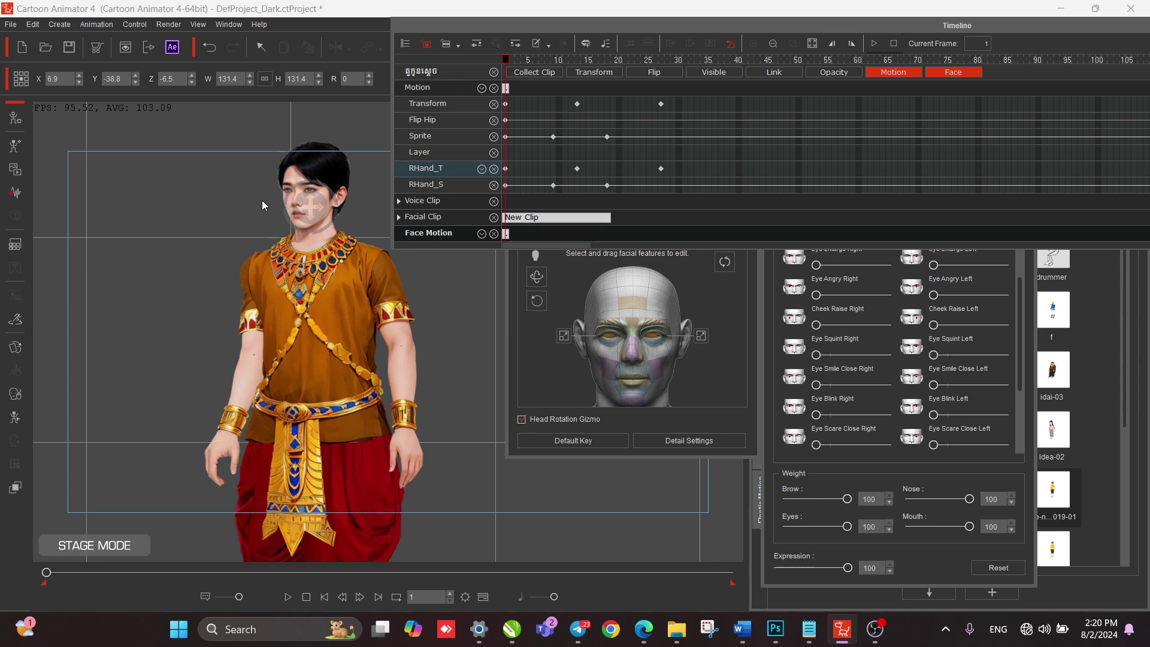
At frame 9, turn the face downward with the head rotation gizmo.
scroll(264, 185, up, 5)
drag(264, 185, 289, 413)
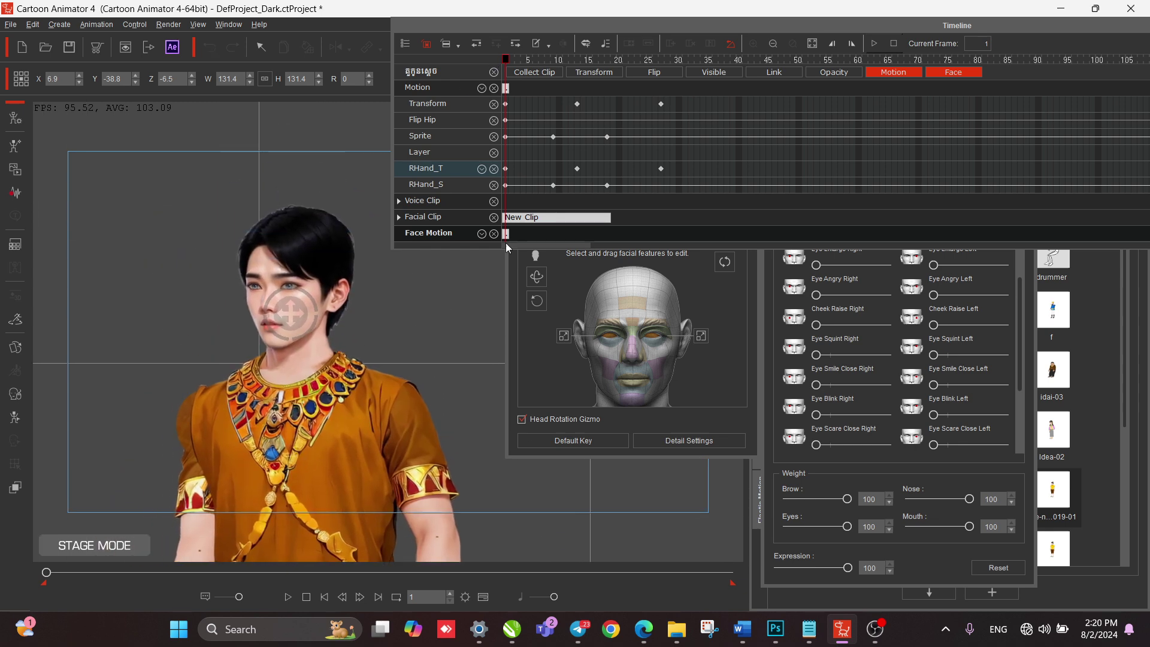
key(space)
drag(507, 59, 552, 78)
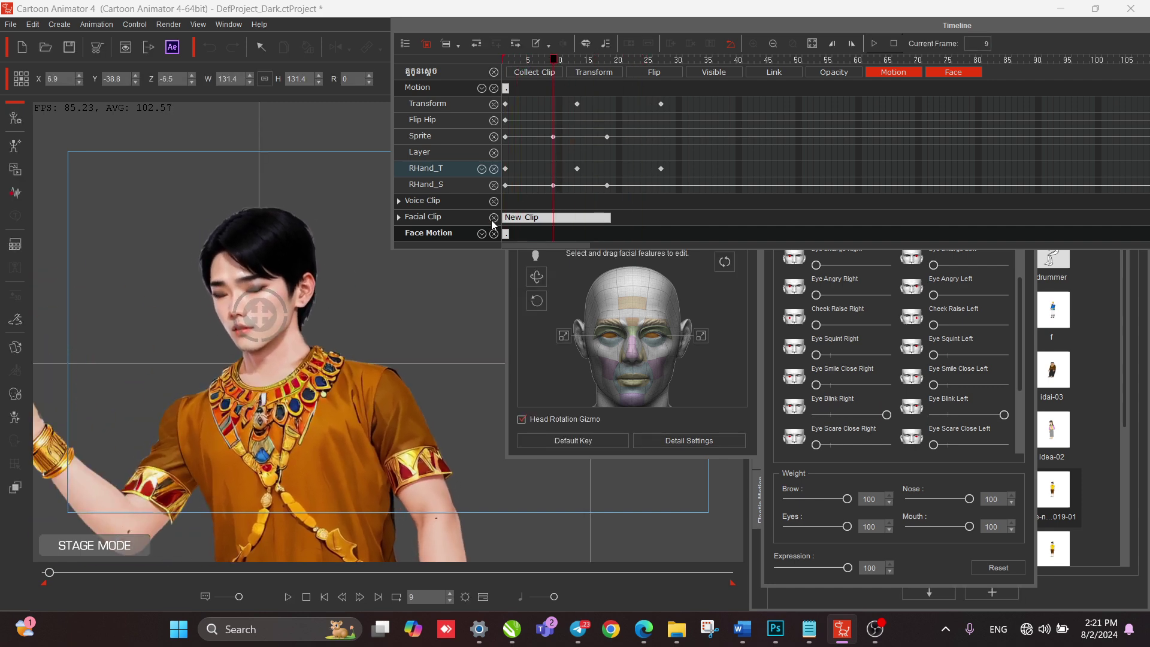
drag(264, 315, 271, 384)
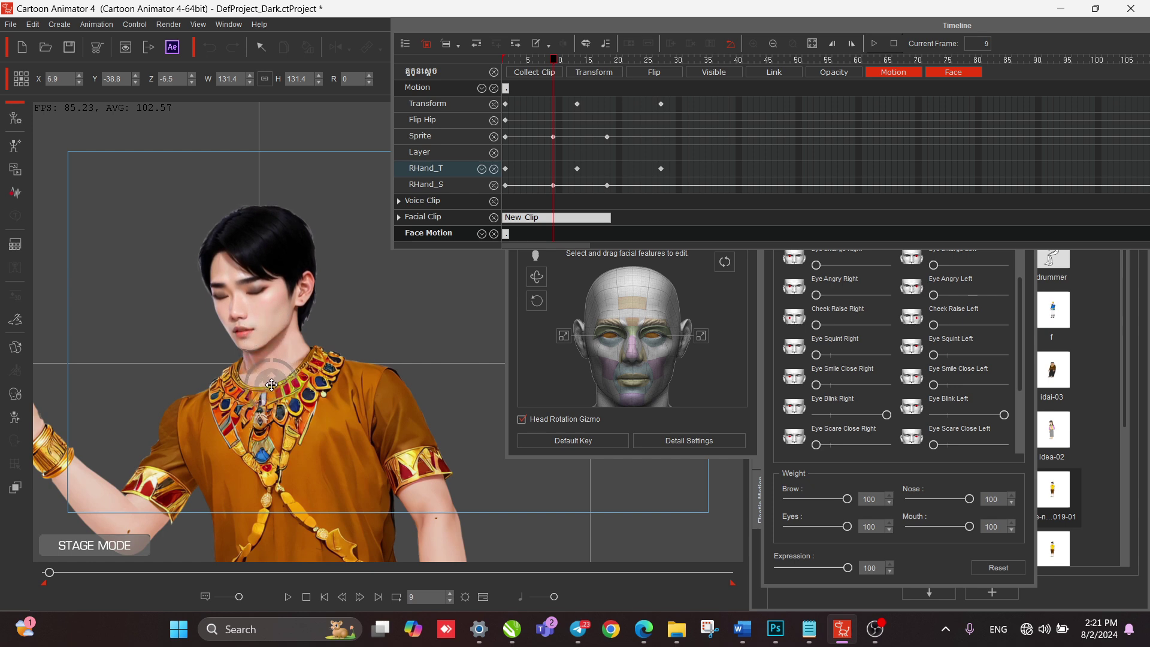
At frame 18, apply a default face key to reset the head rotation, and play back the motion.
click(607, 137)
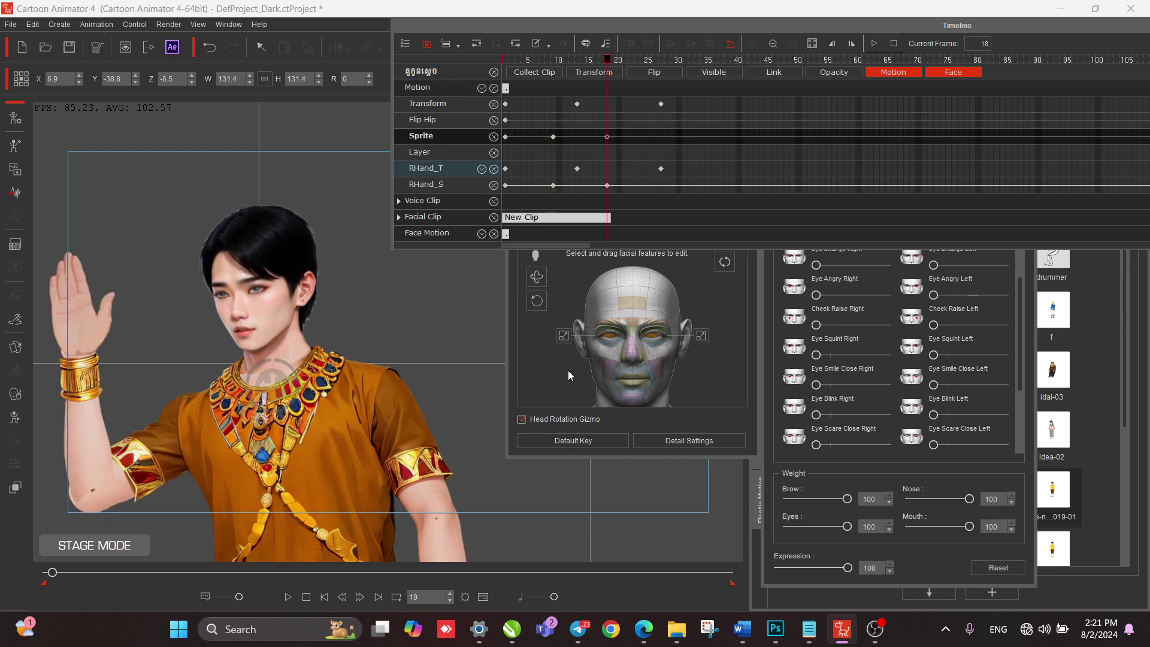
click(570, 441)
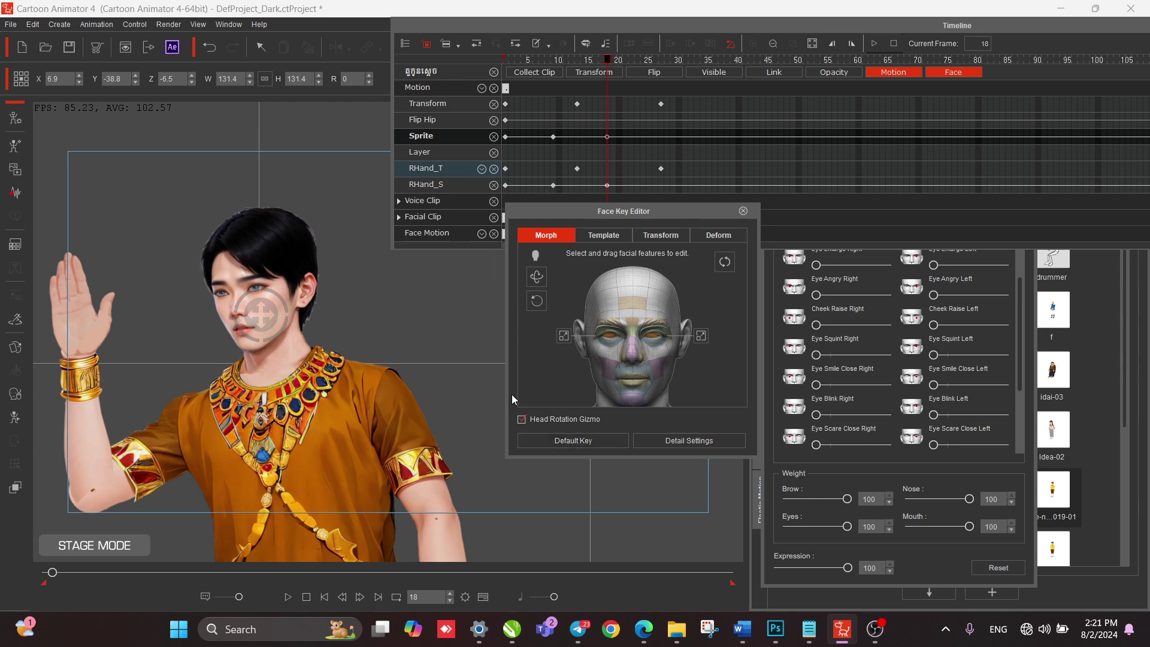
key(space)
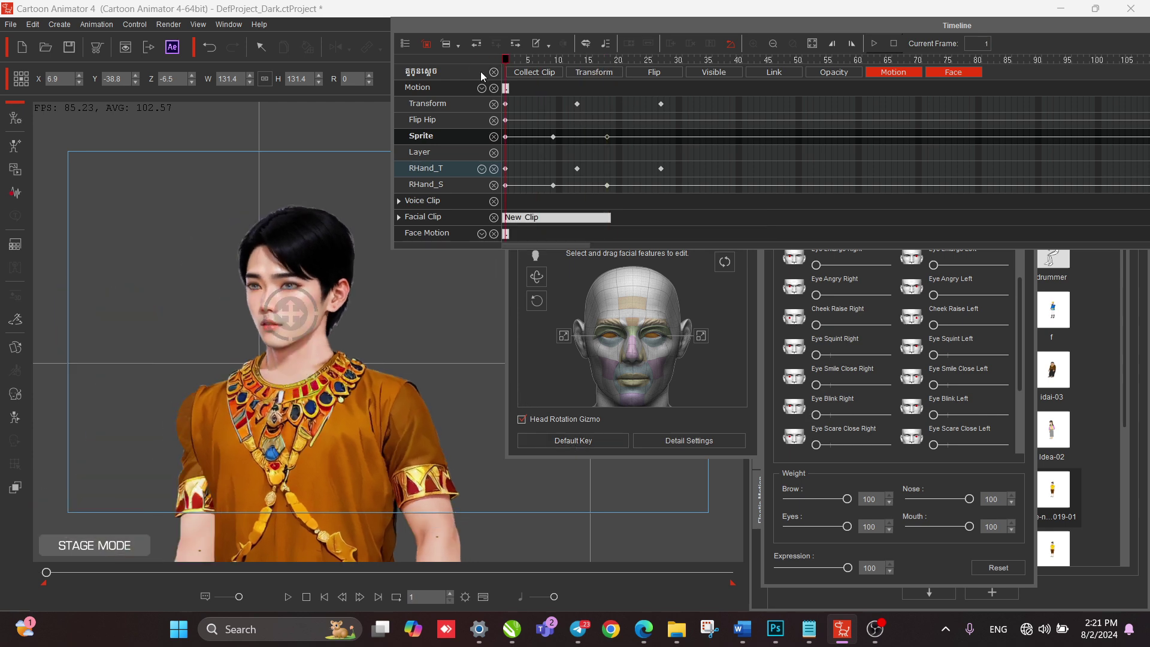
Replay the motion from its start to check the blink and head turn up close.
click(516, 73)
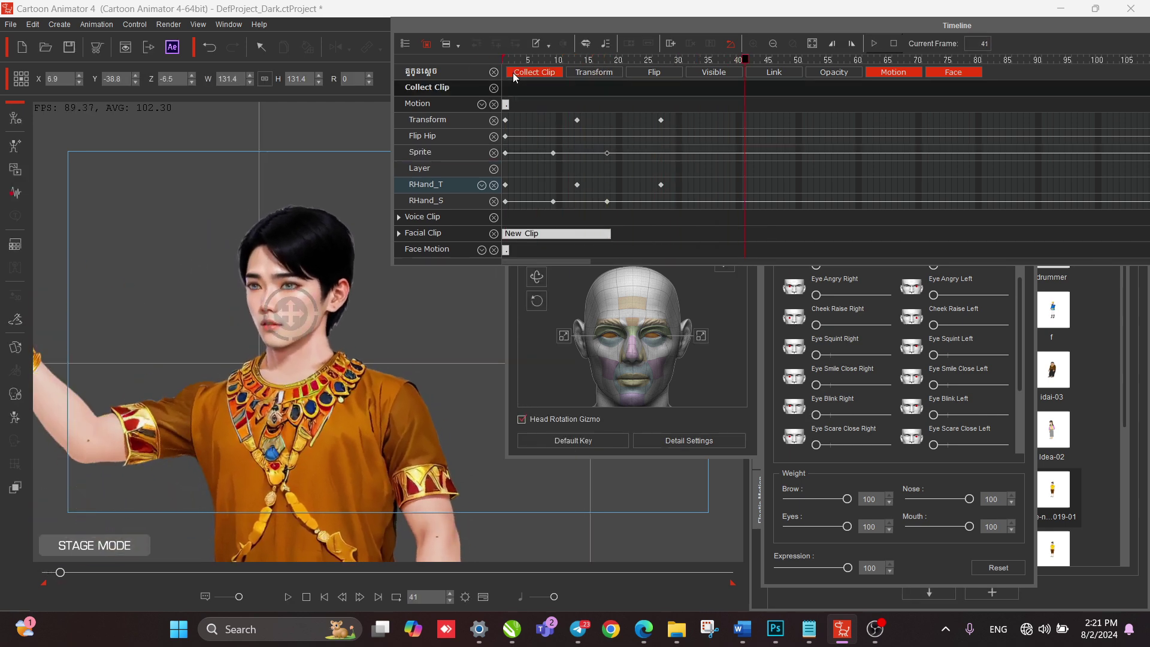
click(515, 73)
click(523, 59)
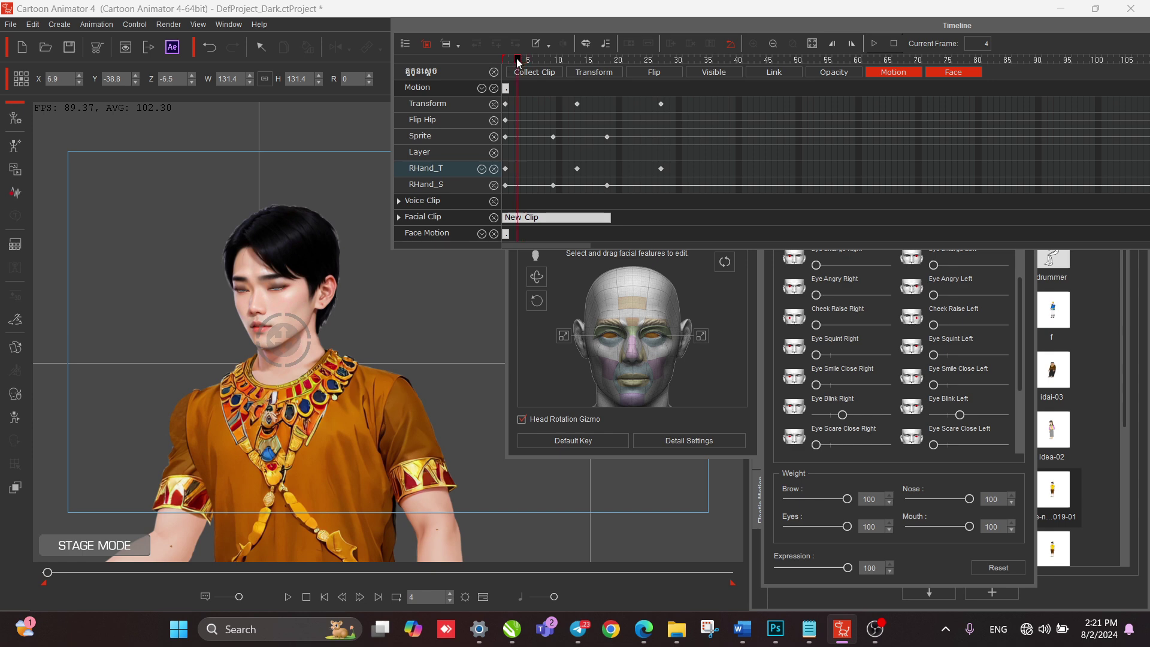
drag(516, 59, 494, 67)
key(space)
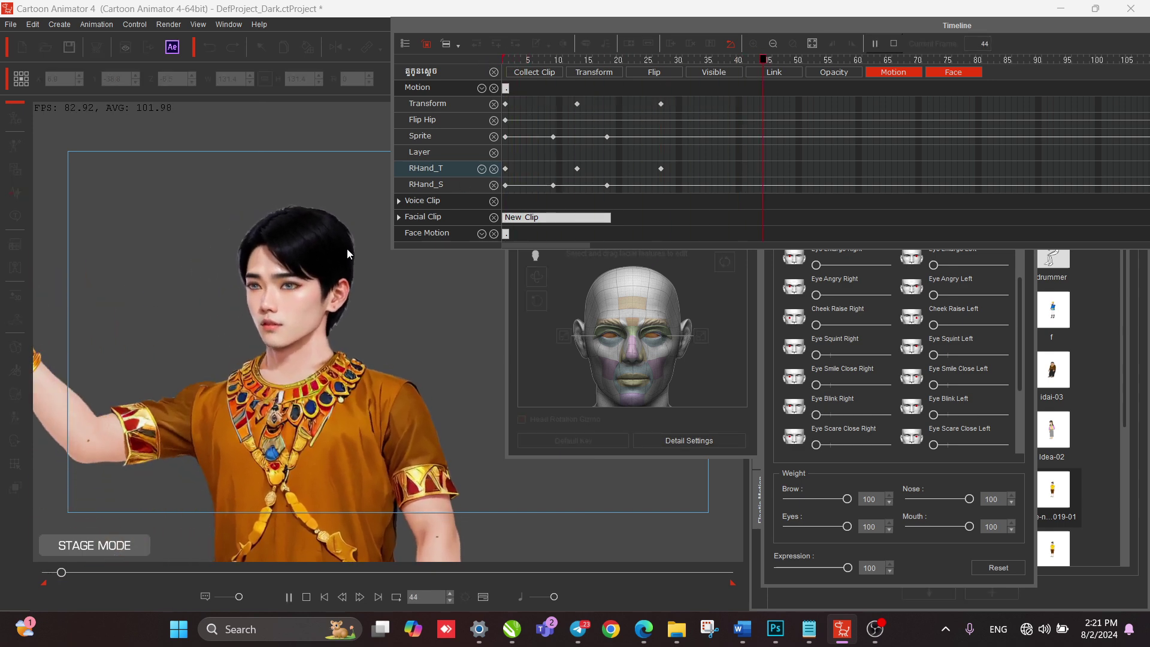
Close the Timeline and the Face Key Editor and bring the character's upper body back into view.
drag(1024, 28, 983, 34)
click(1123, 38)
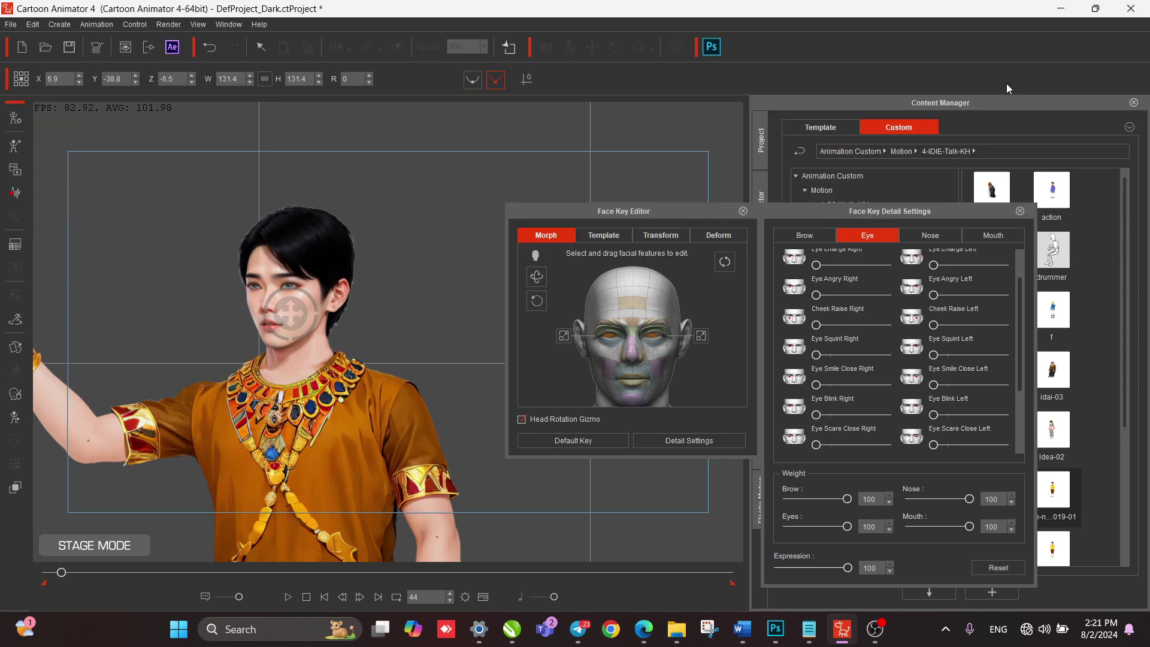
click(742, 210)
scroll(593, 242, down, 3)
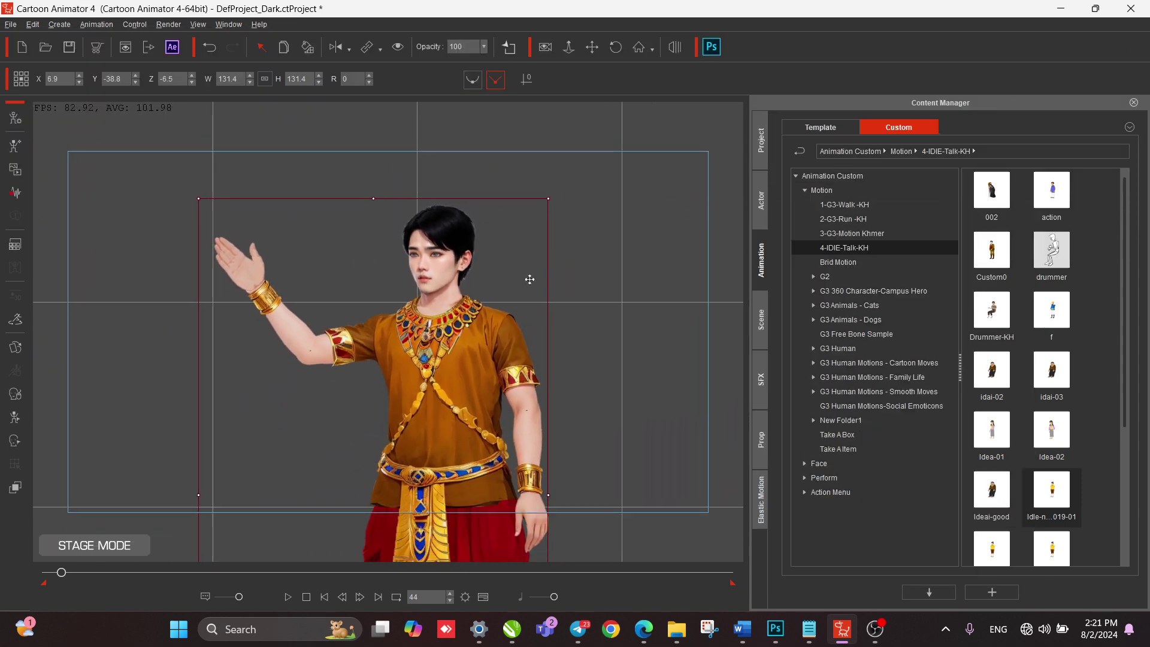
Play the finished arm, hand and face motion repeatedly from frame 1, and return to the start.
drag(77, 570, 20, 573)
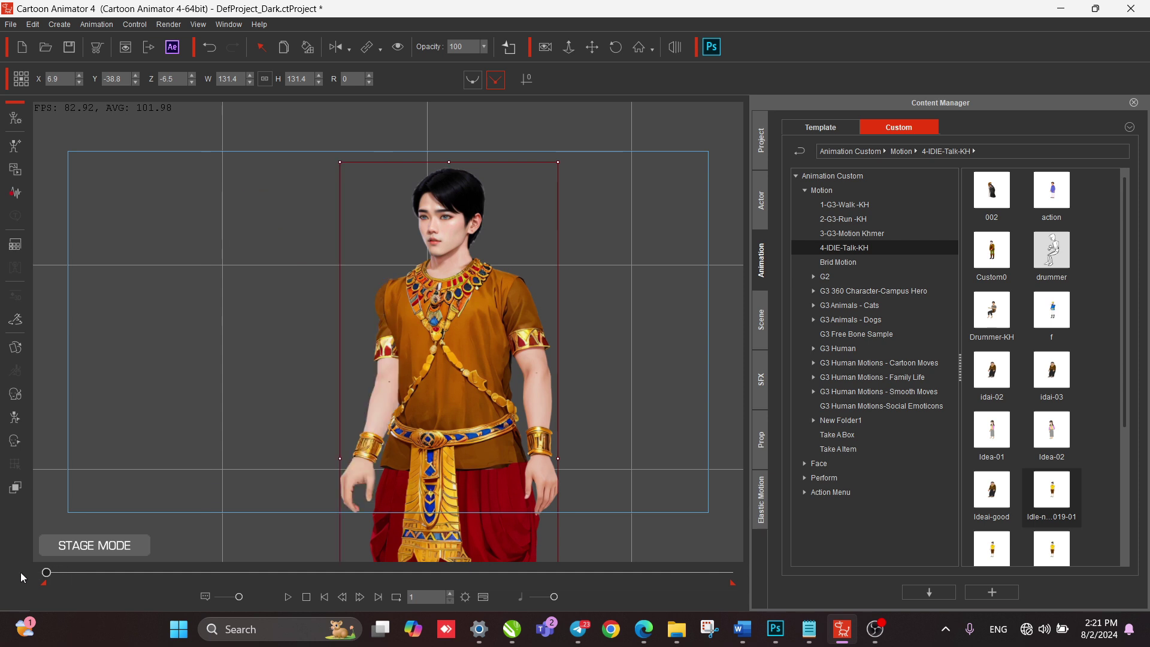
key(space)
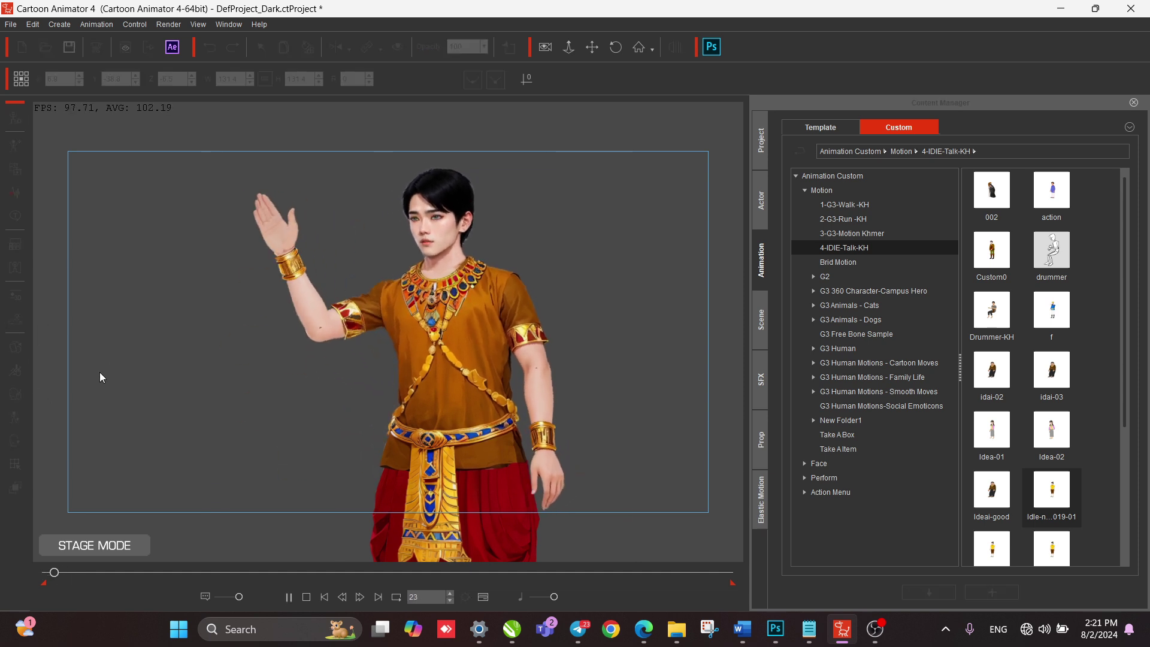
key(space)
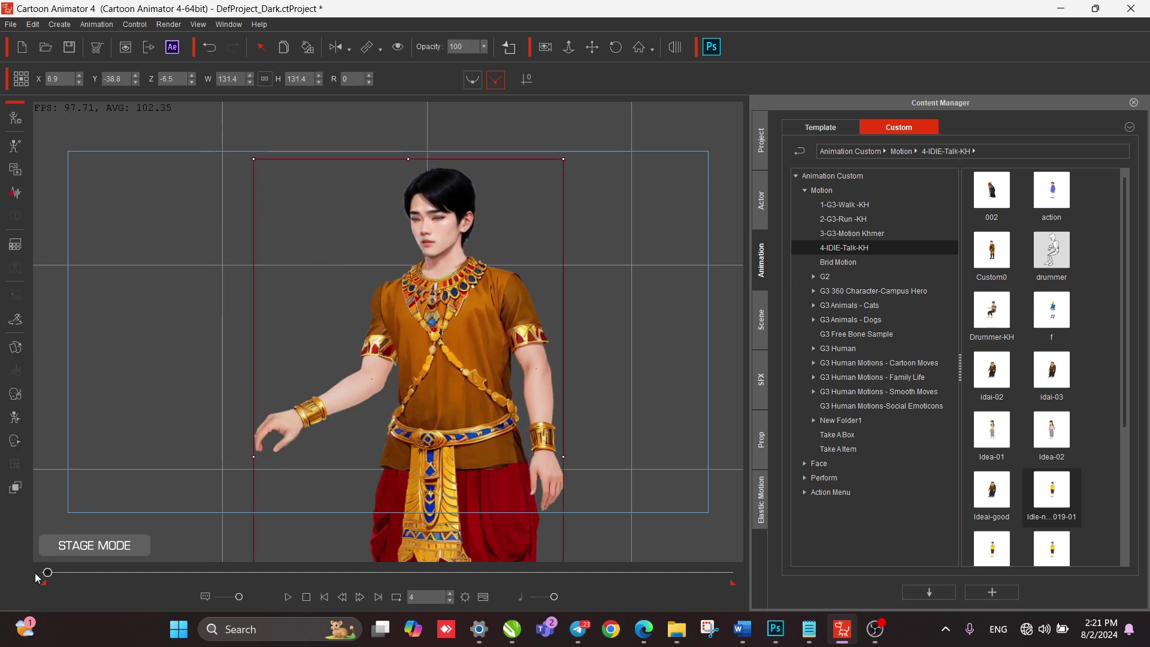
key(space)
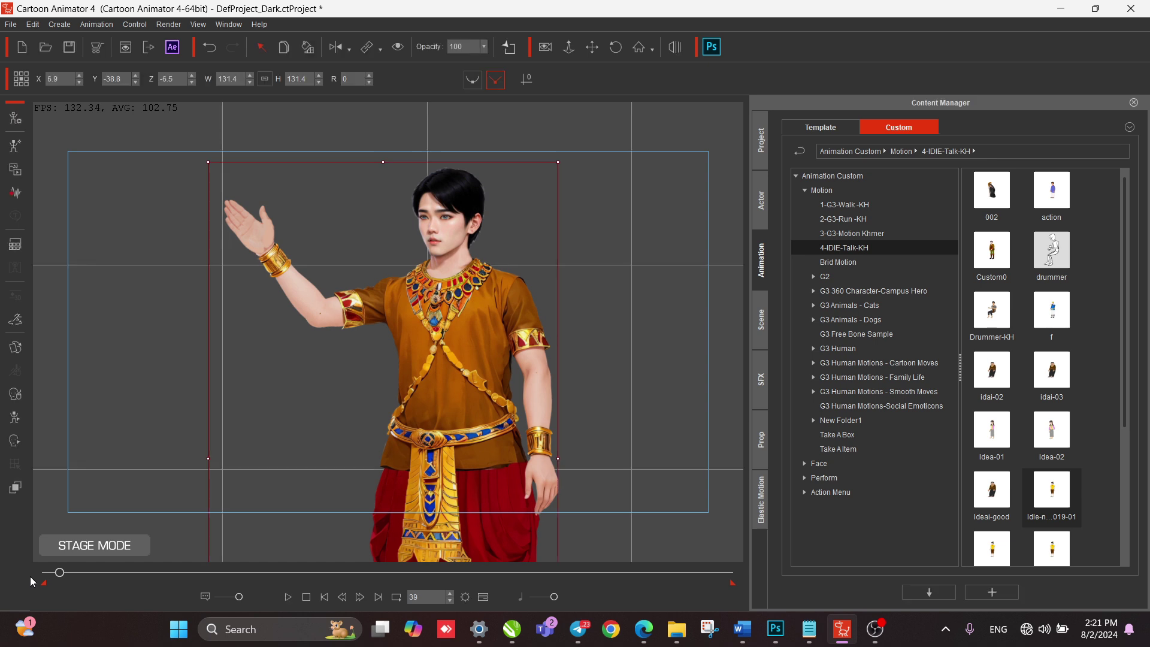
drag(66, 574, 47, 572)
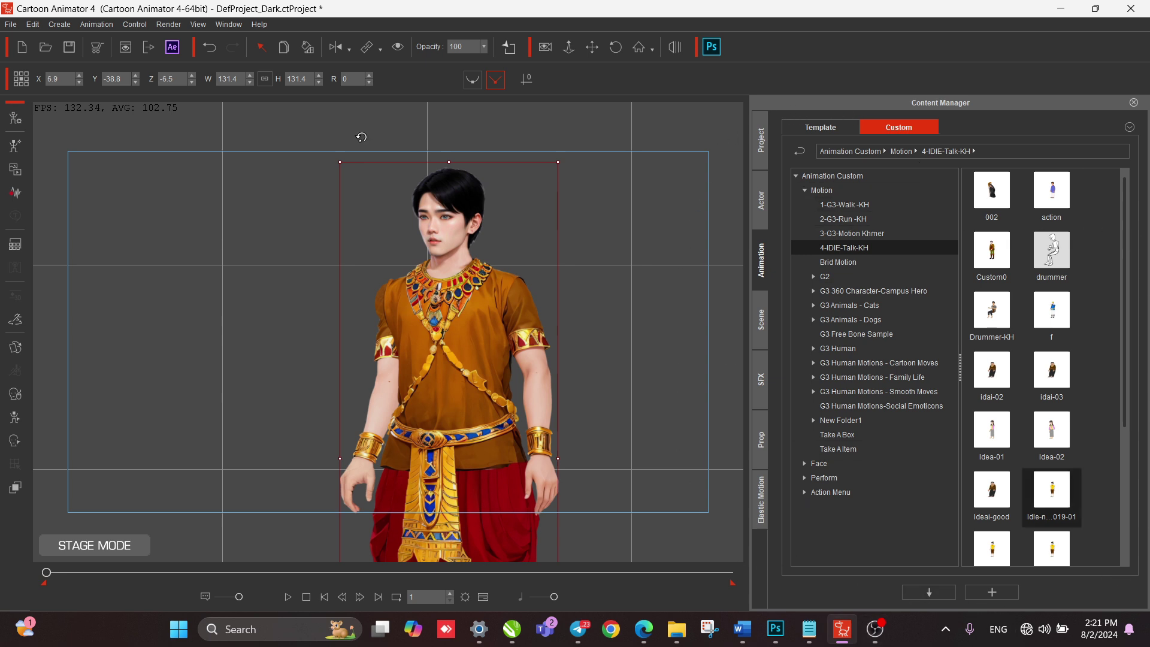
Restore the default workspace, check the object list in the Scene Manager, and return to the Content Manager.
click(217, 24)
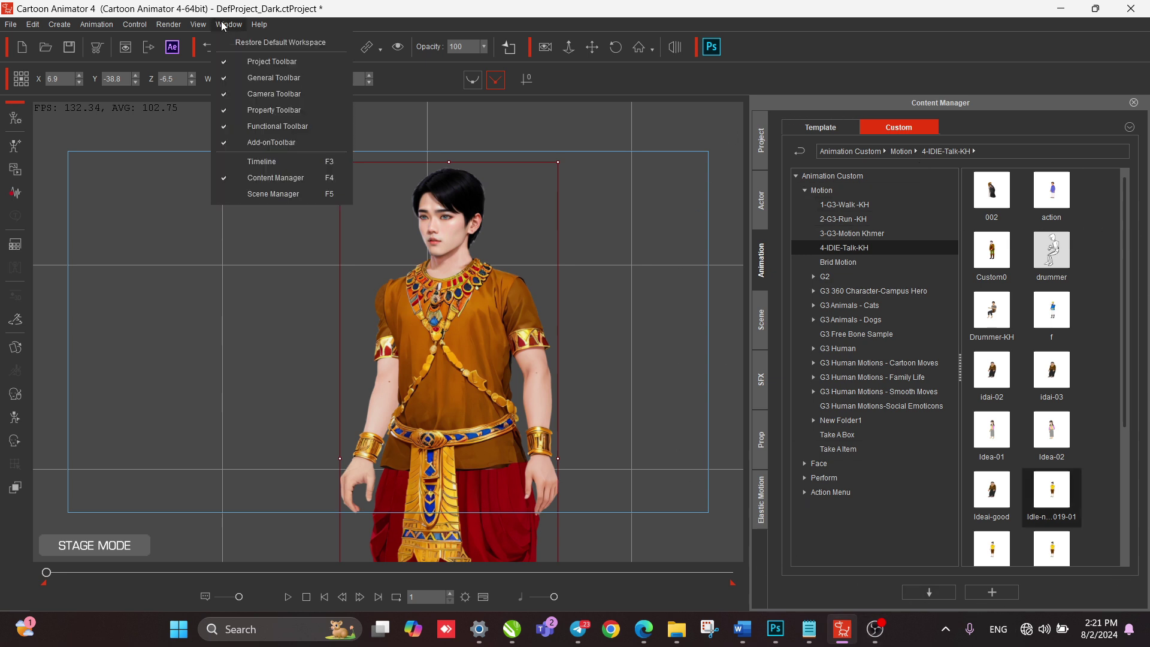
click(250, 195)
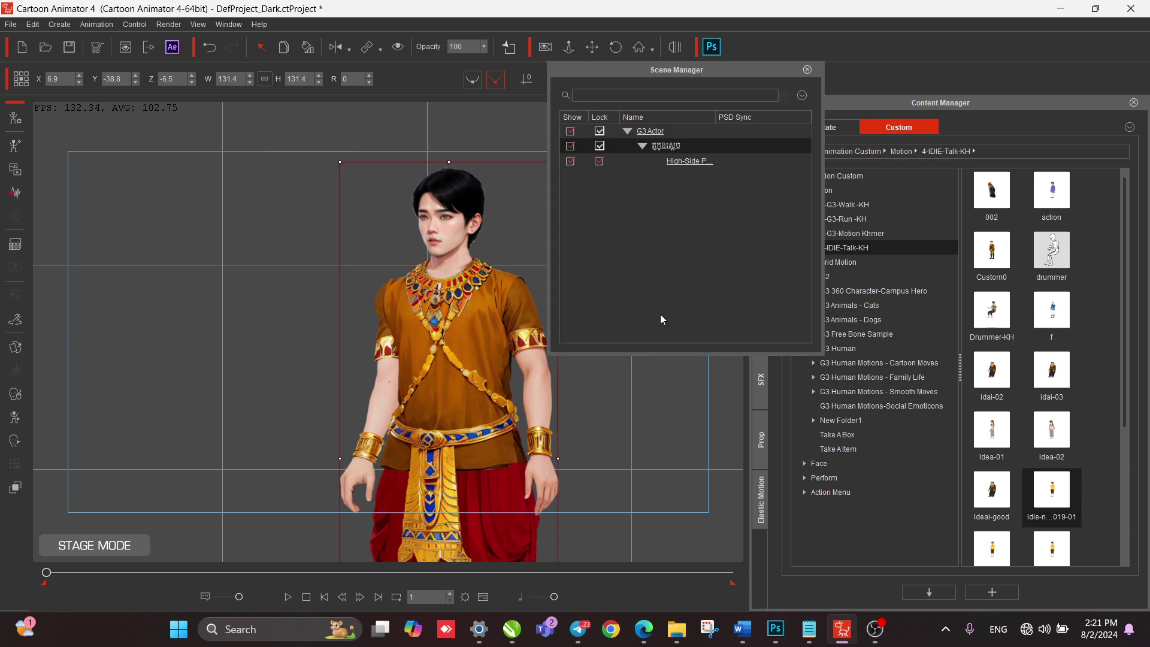
click(807, 70)
click(237, 24)
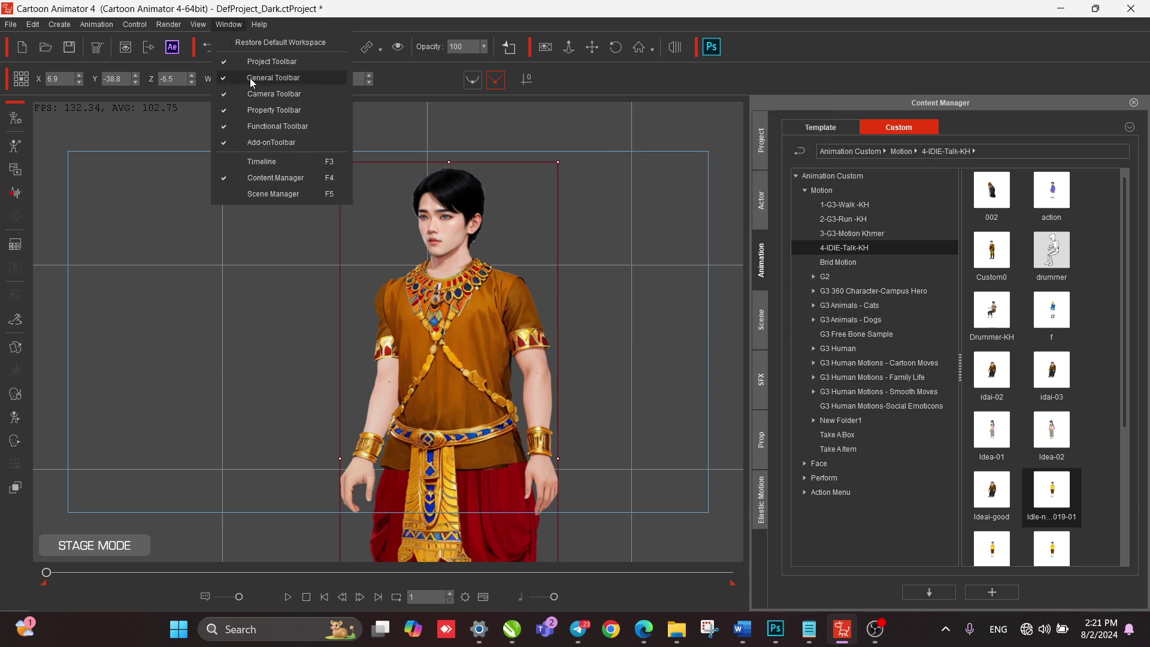
click(257, 41)
click(867, 610)
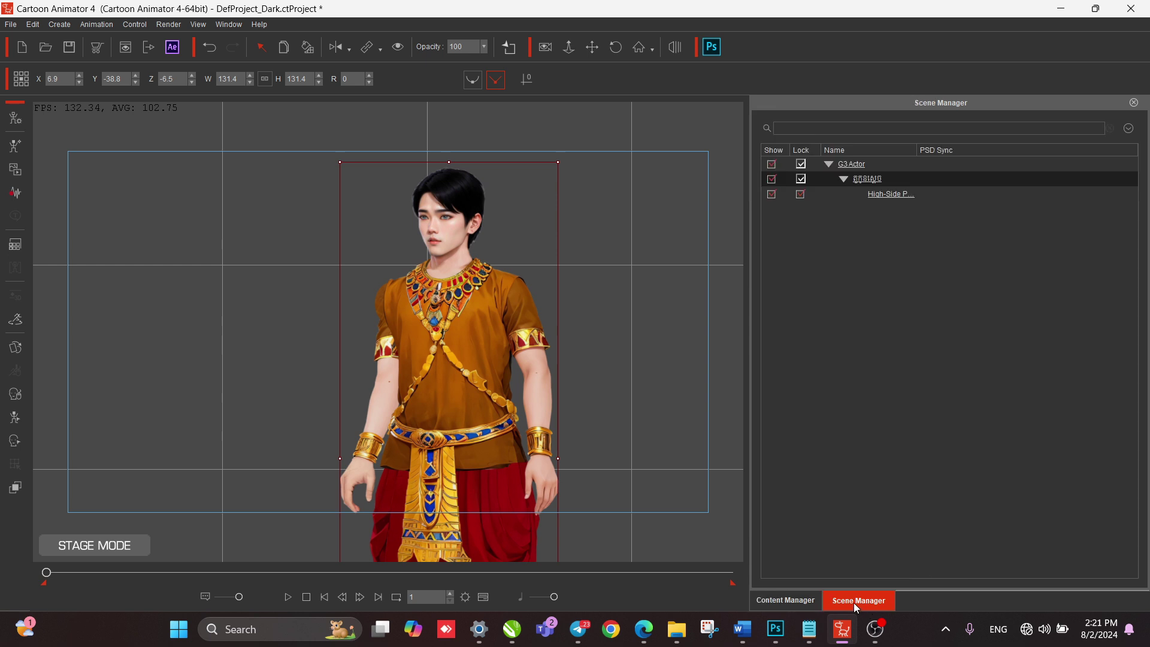
click(805, 601)
Compare the character content in the Template and Custom Actor libraries.
click(757, 203)
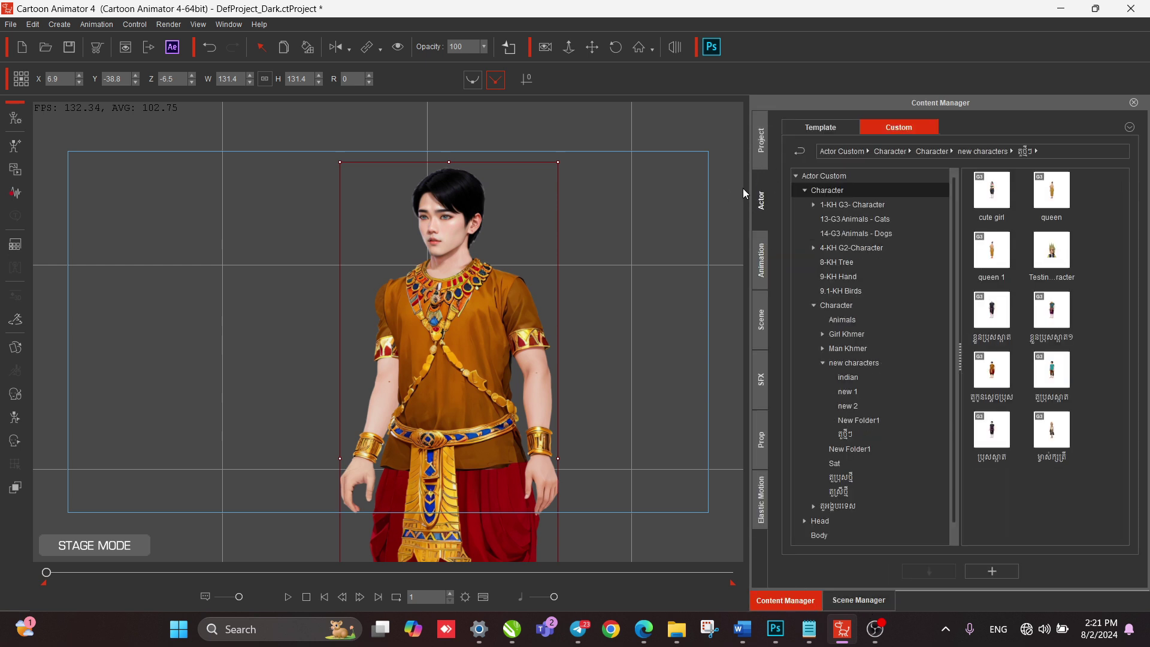
click(827, 128)
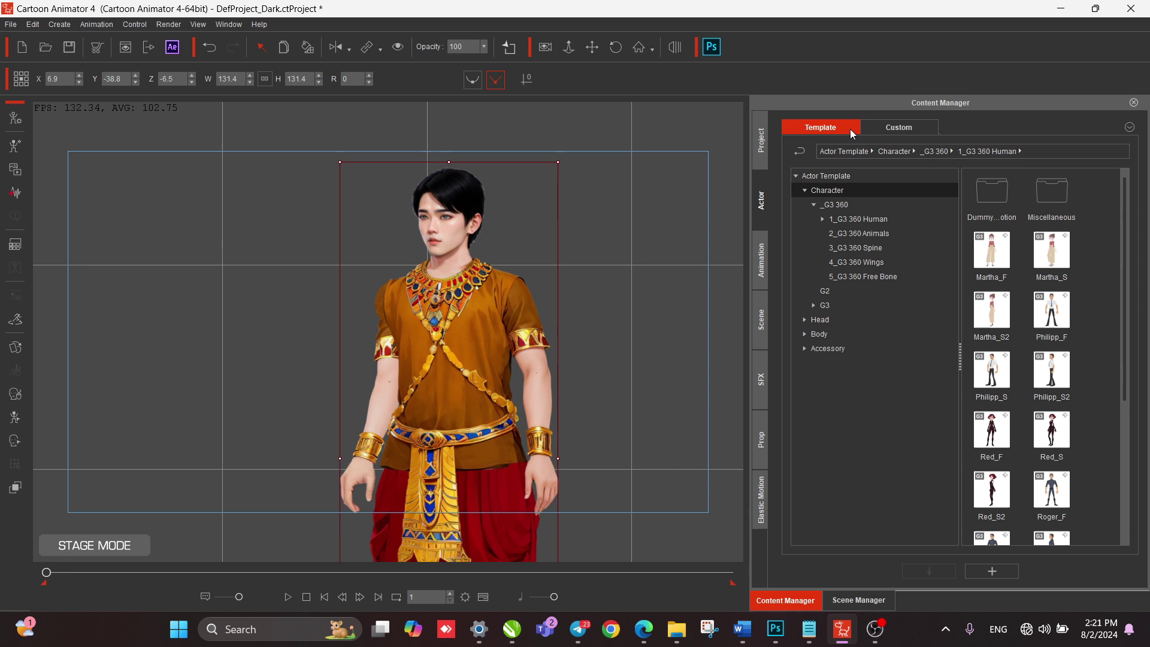
click(890, 128)
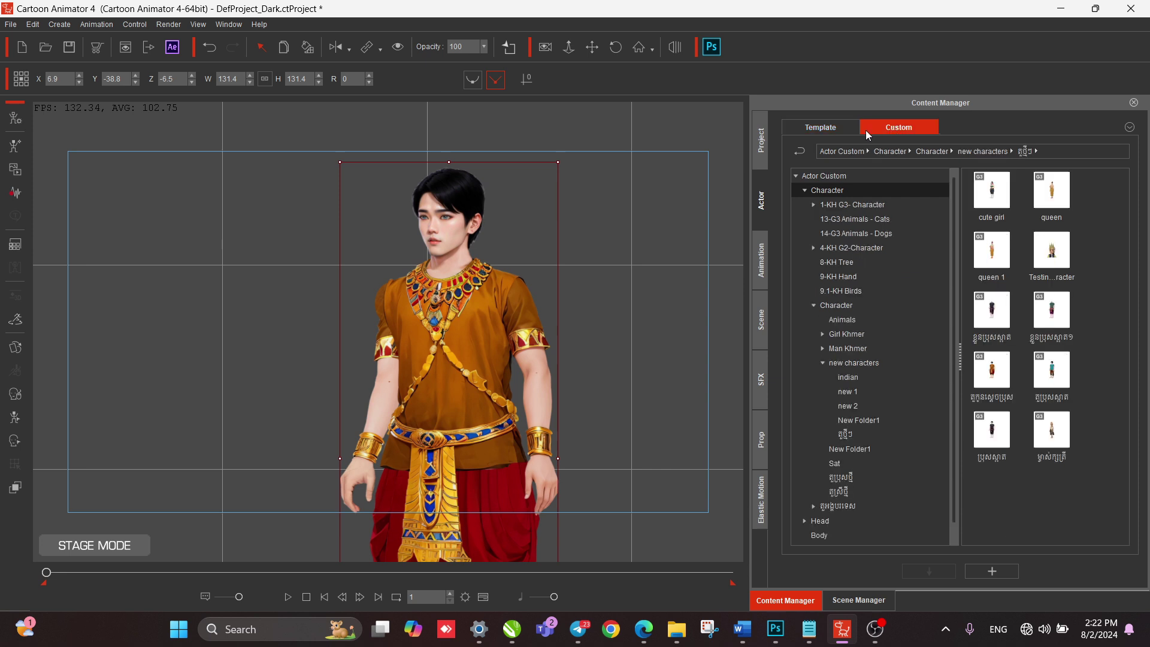
click(848, 128)
click(899, 128)
Compare the motion content in the Custom and Template Animation libraries.
click(761, 263)
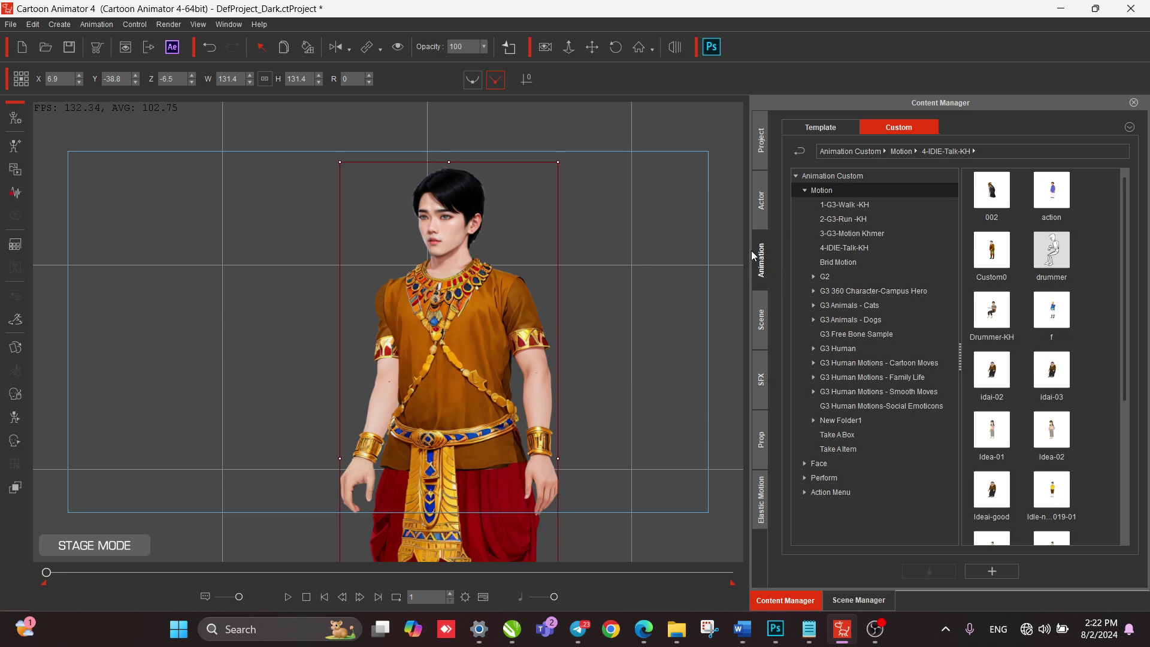
click(829, 128)
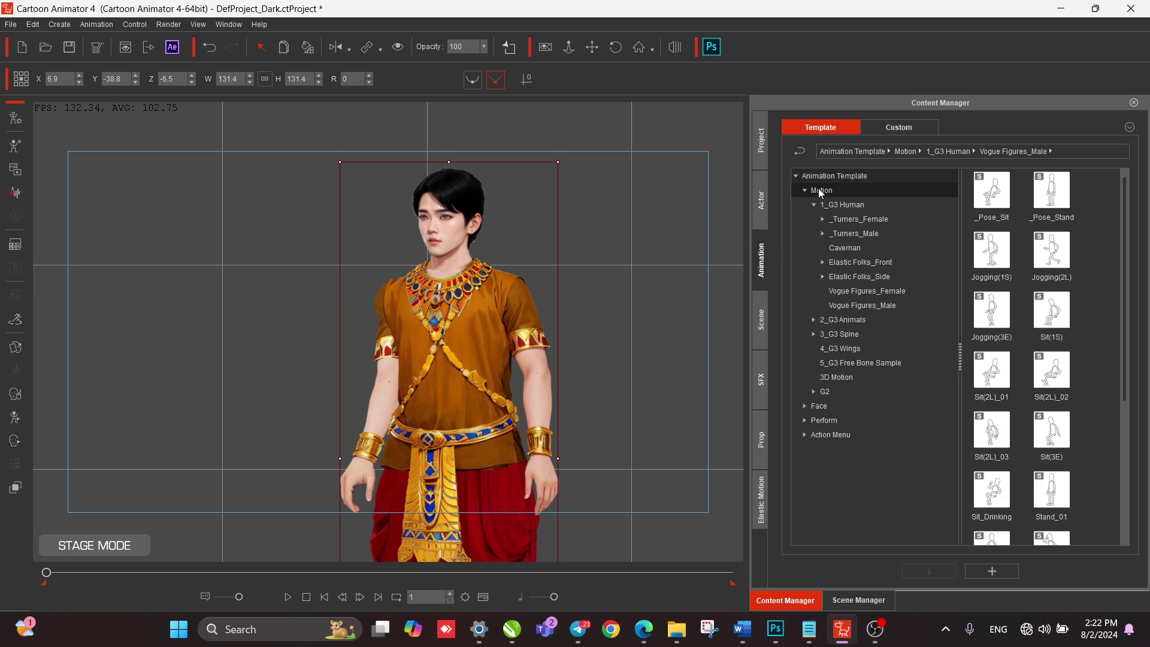
click(889, 127)
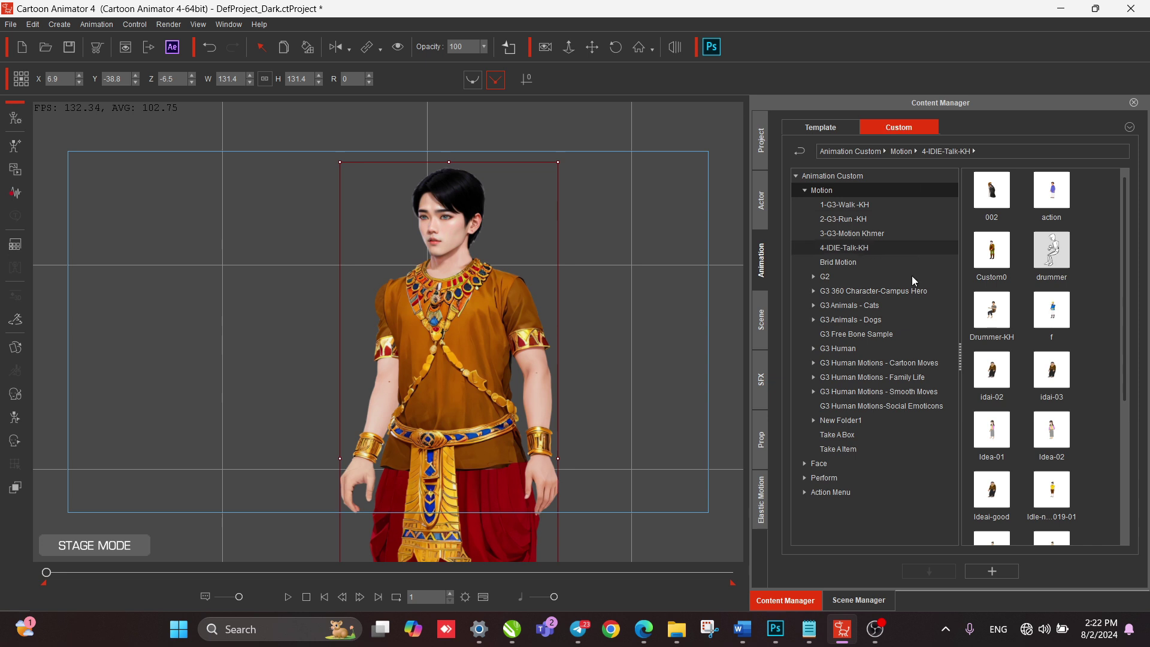
click(828, 127)
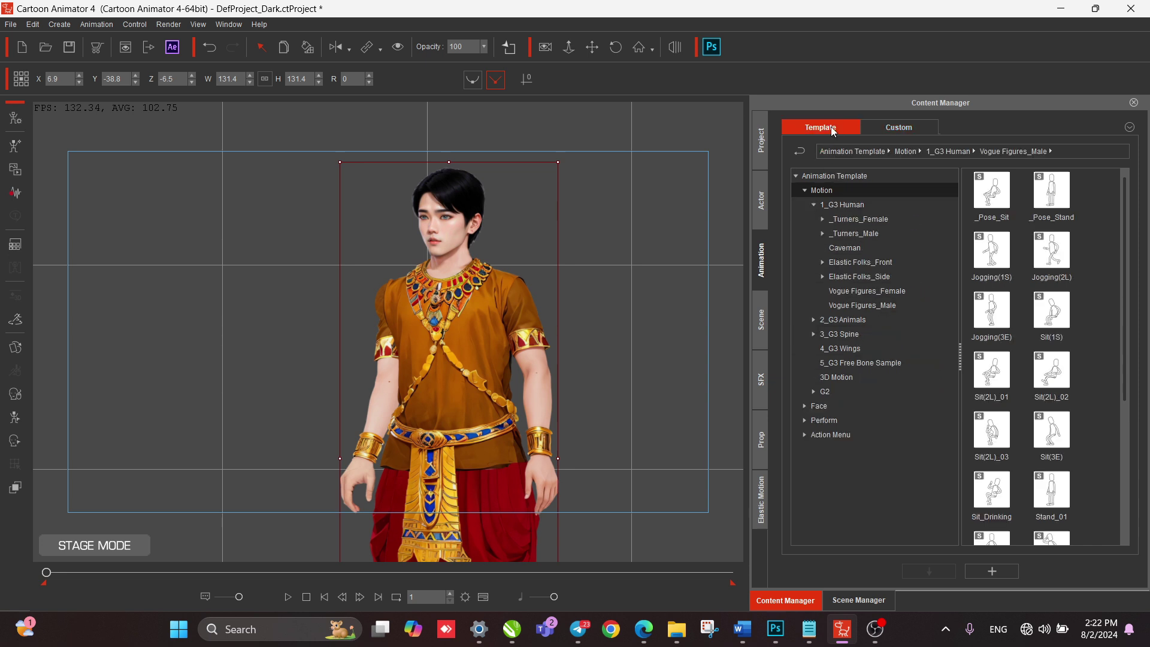
scroll(550, 394, up, 3)
scroll(503, 209, down, 3)
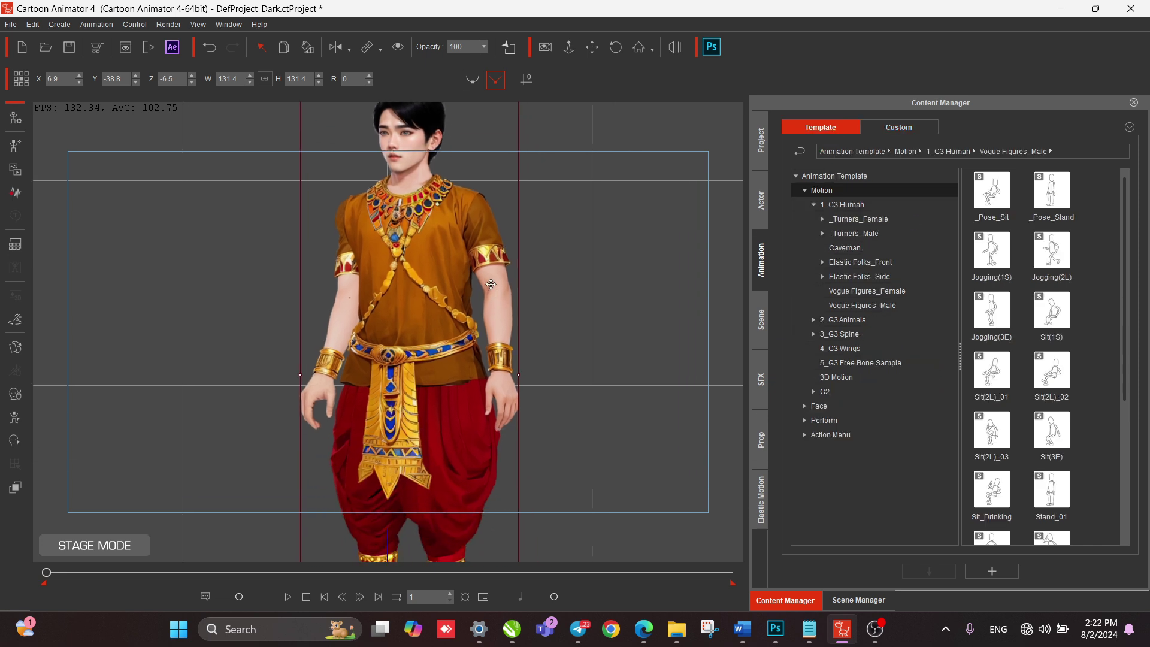
Show the custom Scene library, switch to File Explorer, and look through the Downloads folder for a background image.
click(760, 322)
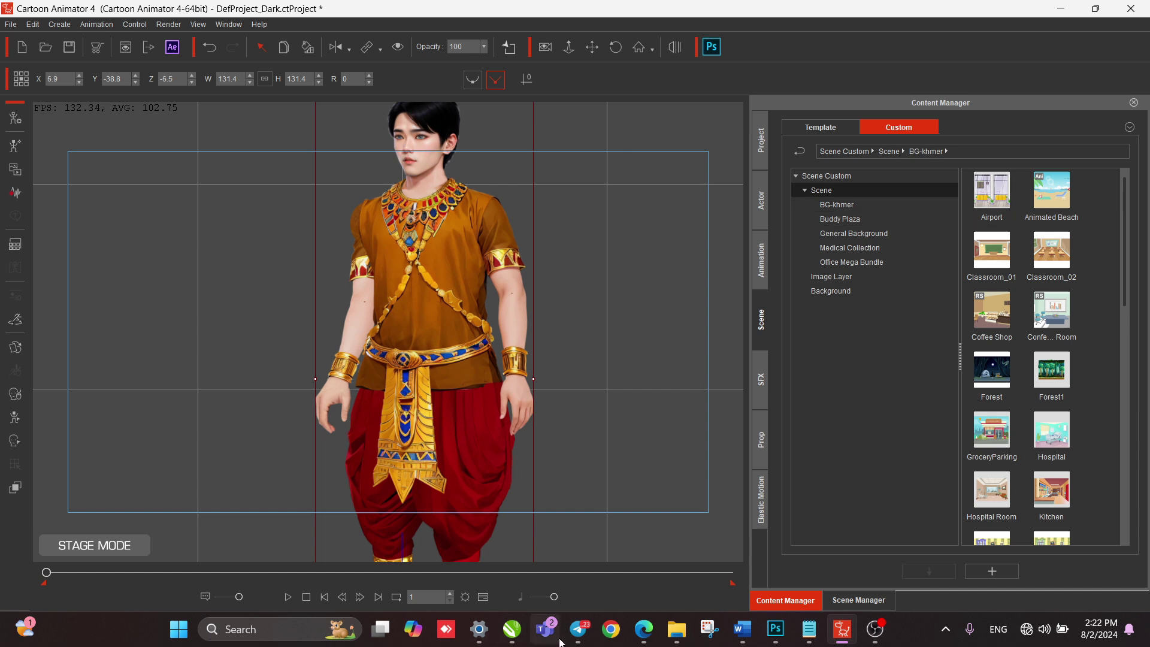
mouse_move(677, 629)
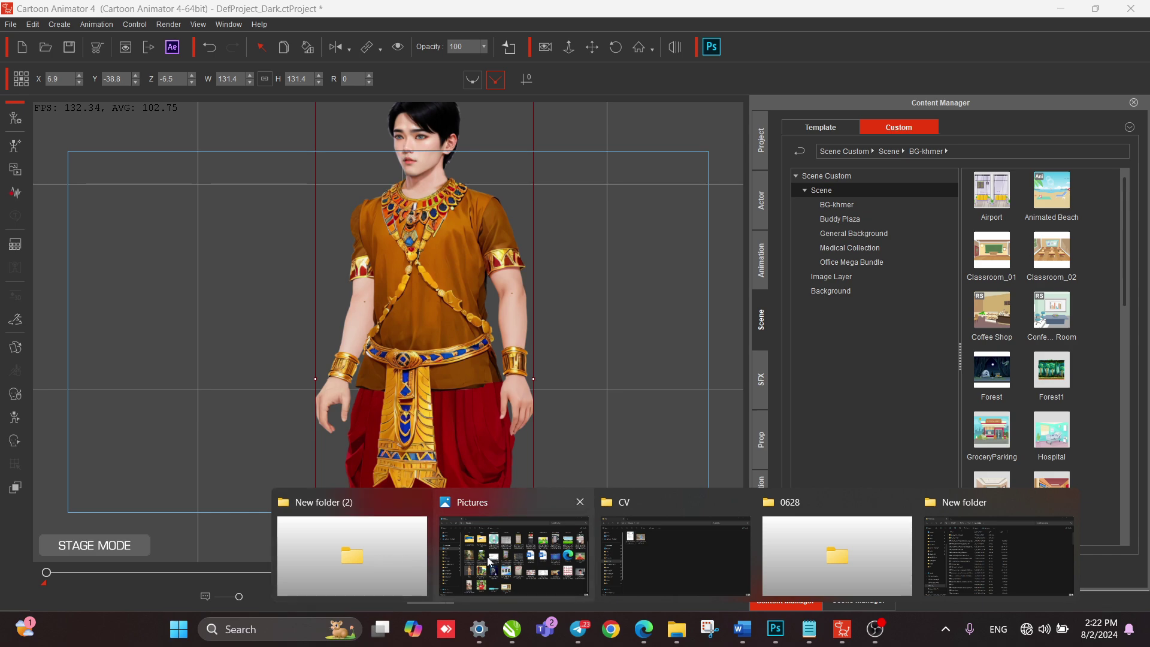
click(271, 554)
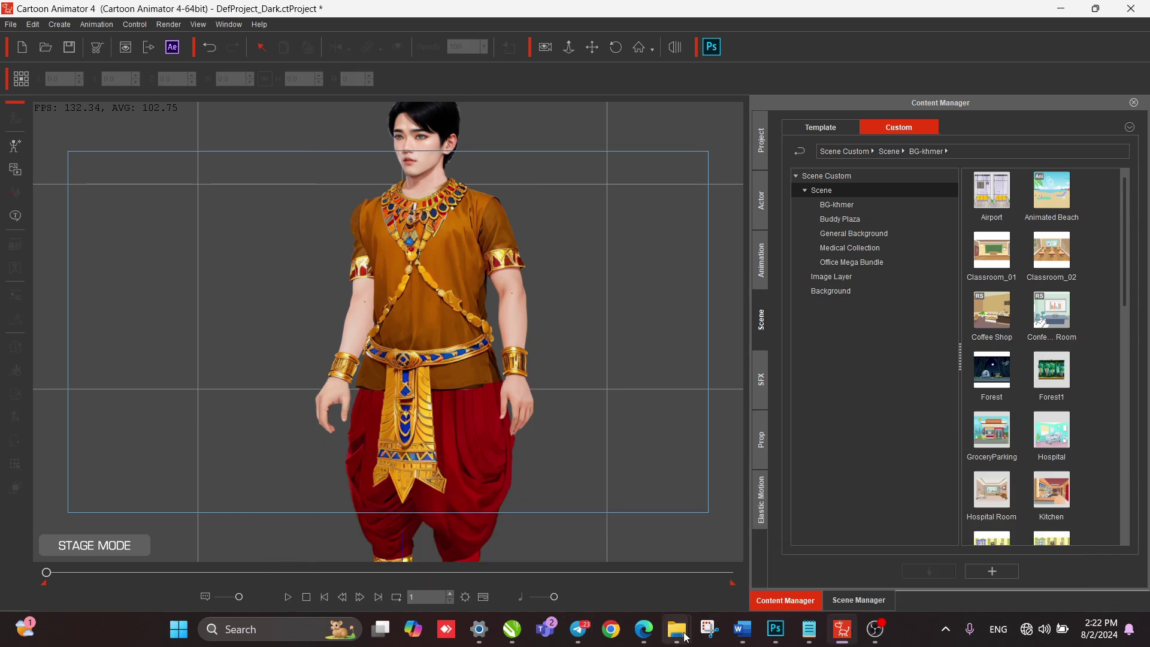
mouse_move(677, 629)
click(682, 545)
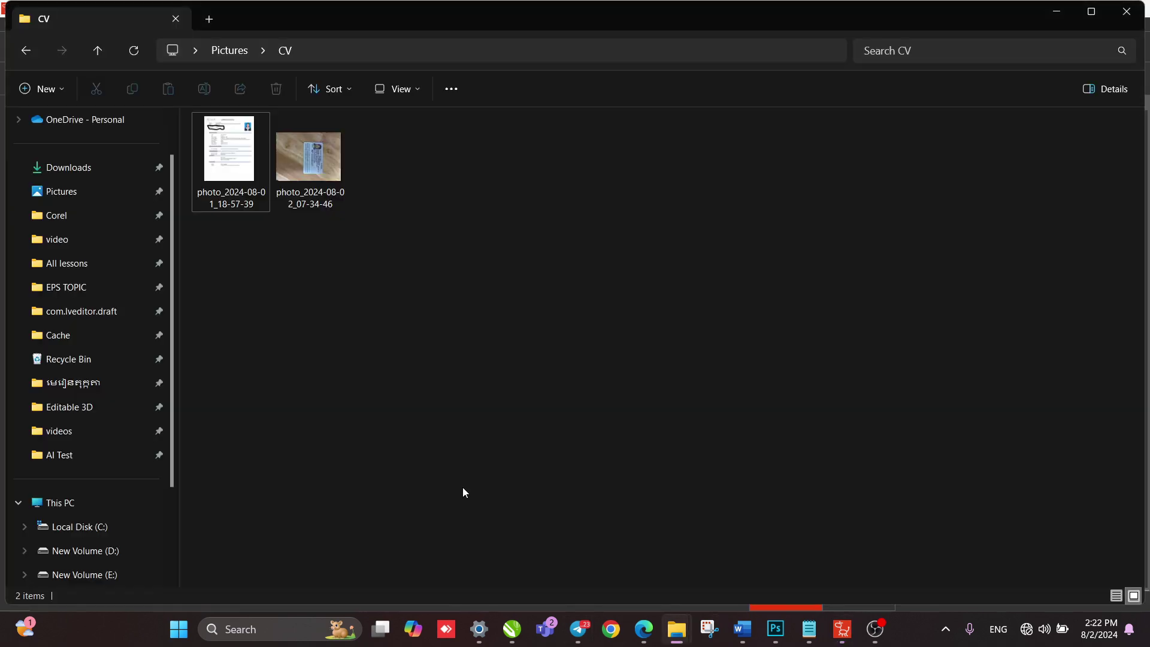
click(90, 167)
scroll(515, 386, down, 15)
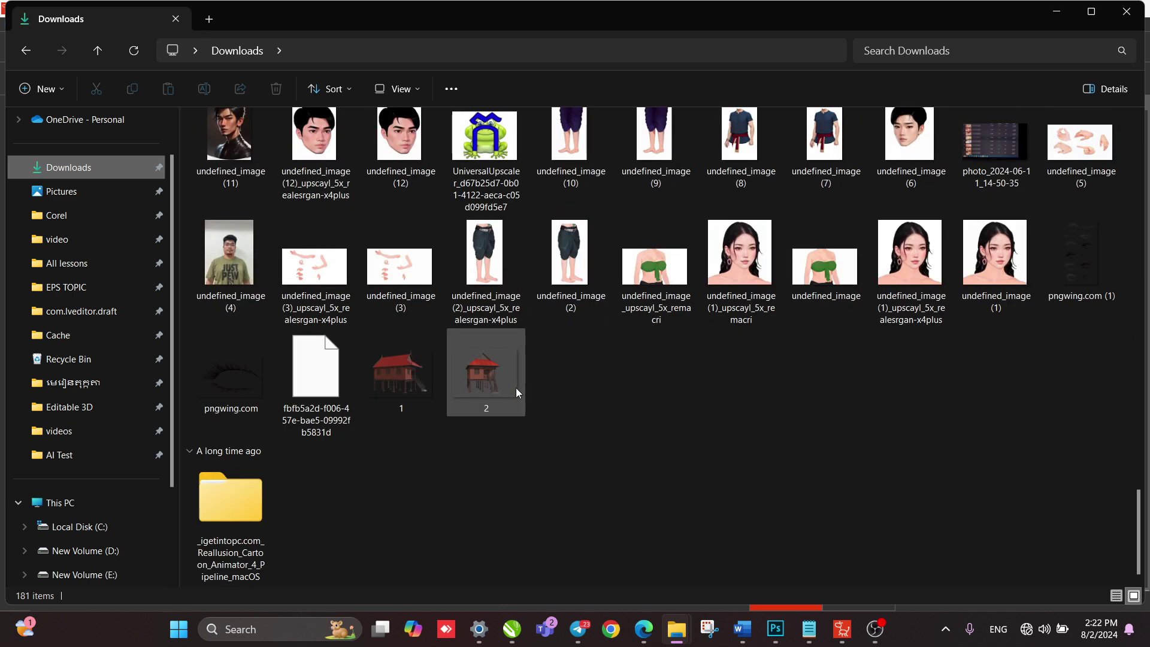
scroll(515, 387, up, 10)
scroll(516, 387, up, 5)
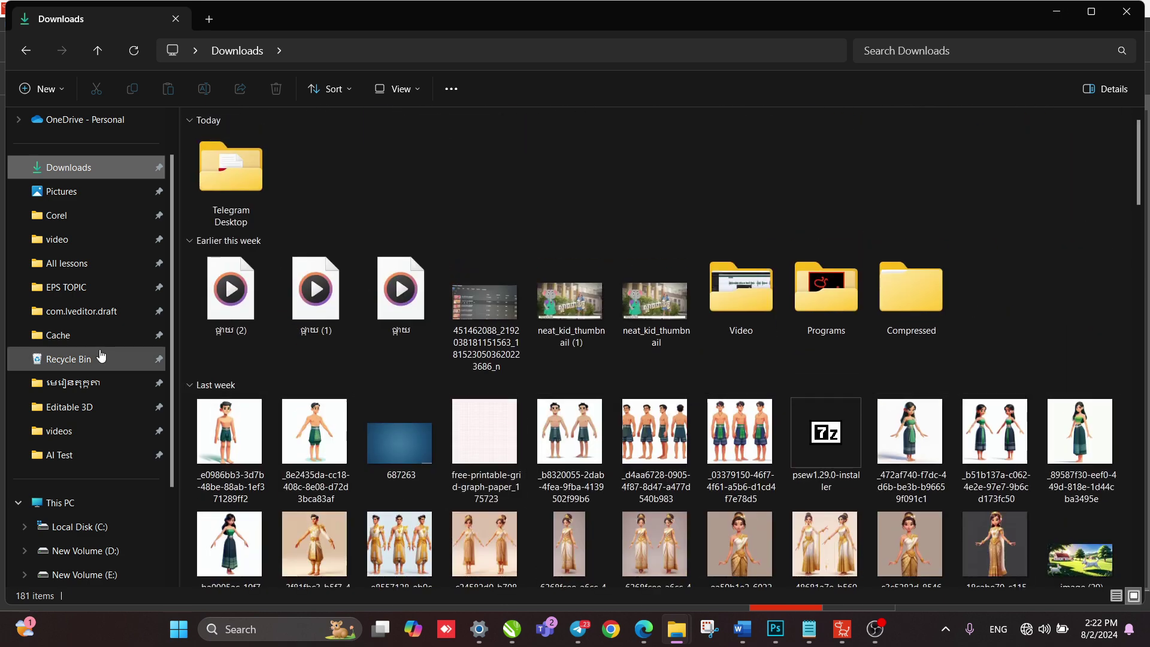
Import the blue image 687263 from Downloads onto the stage as an image layer, declining the resolution resize.
drag(364, 450, 548, 425)
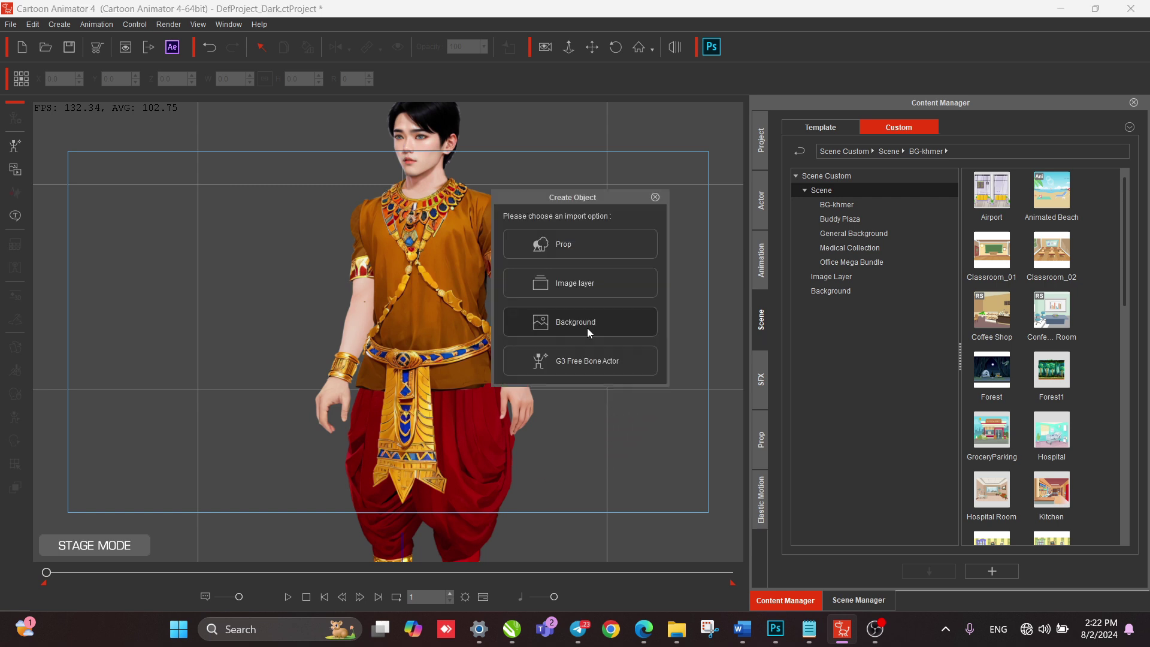
click(578, 273)
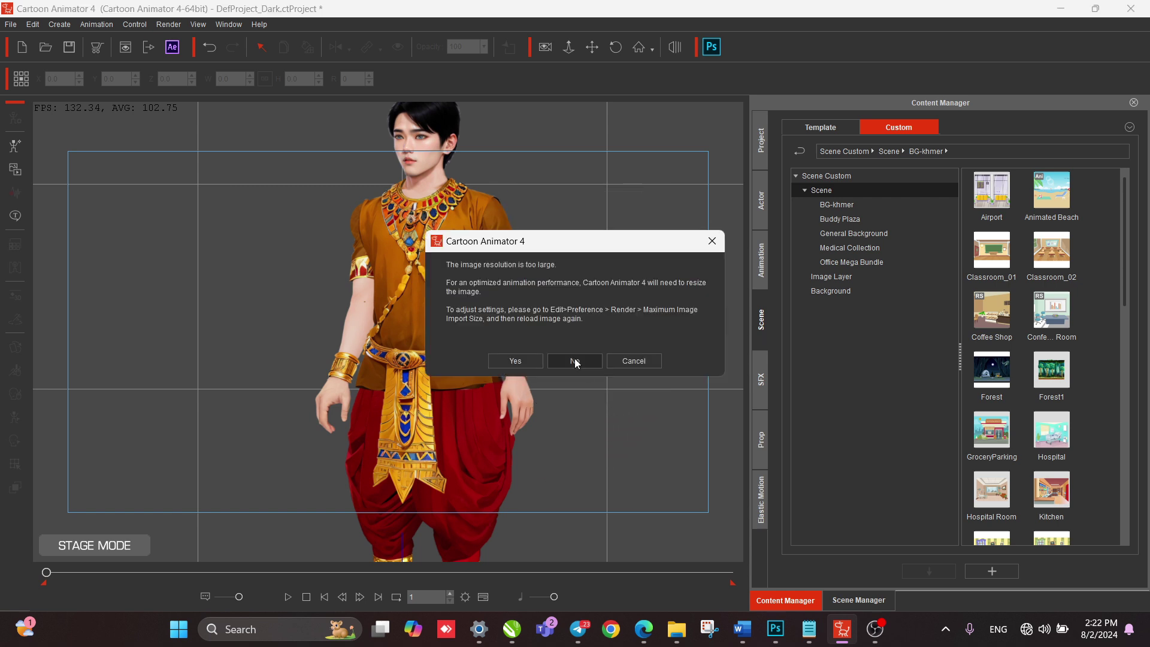
click(573, 361)
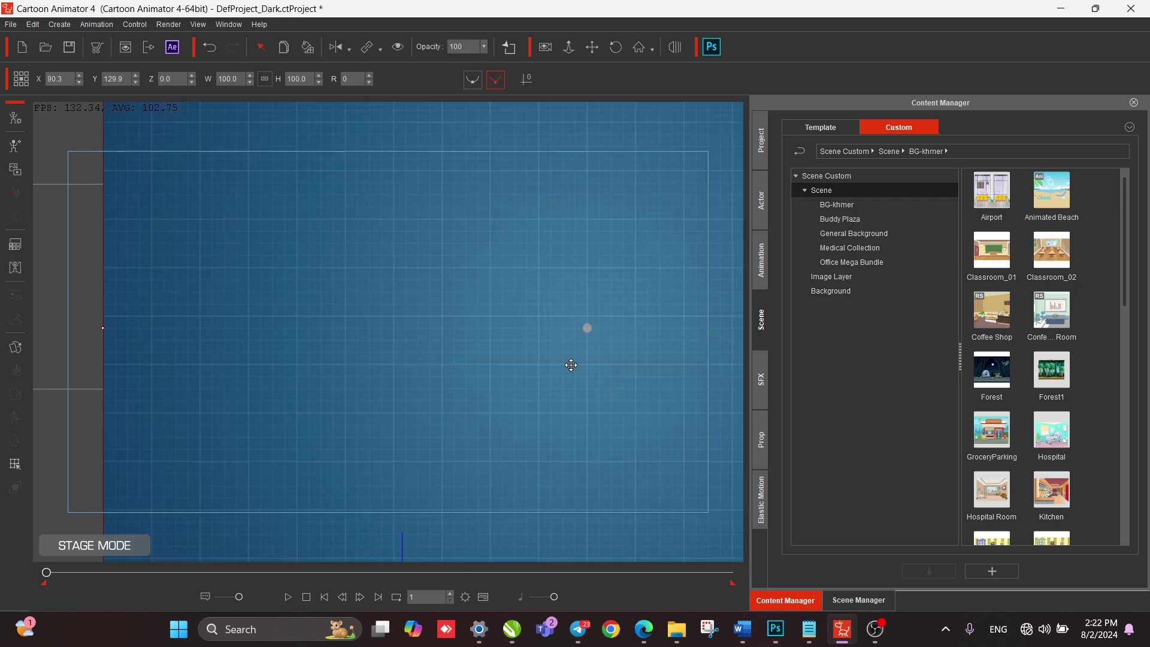
Place the blue image behind the character at Z -25.0, centre it around him, and enlarge it to about 133.7 to fill the frame.
drag(447, 303, 349, 290)
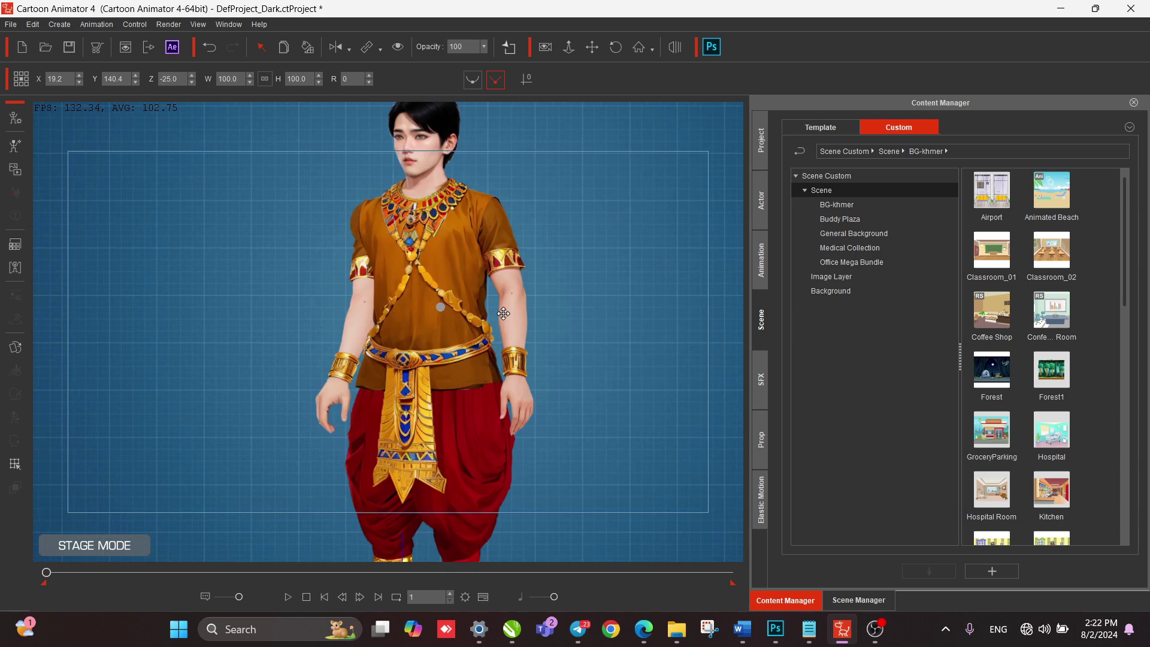
scroll(534, 344, down, 1)
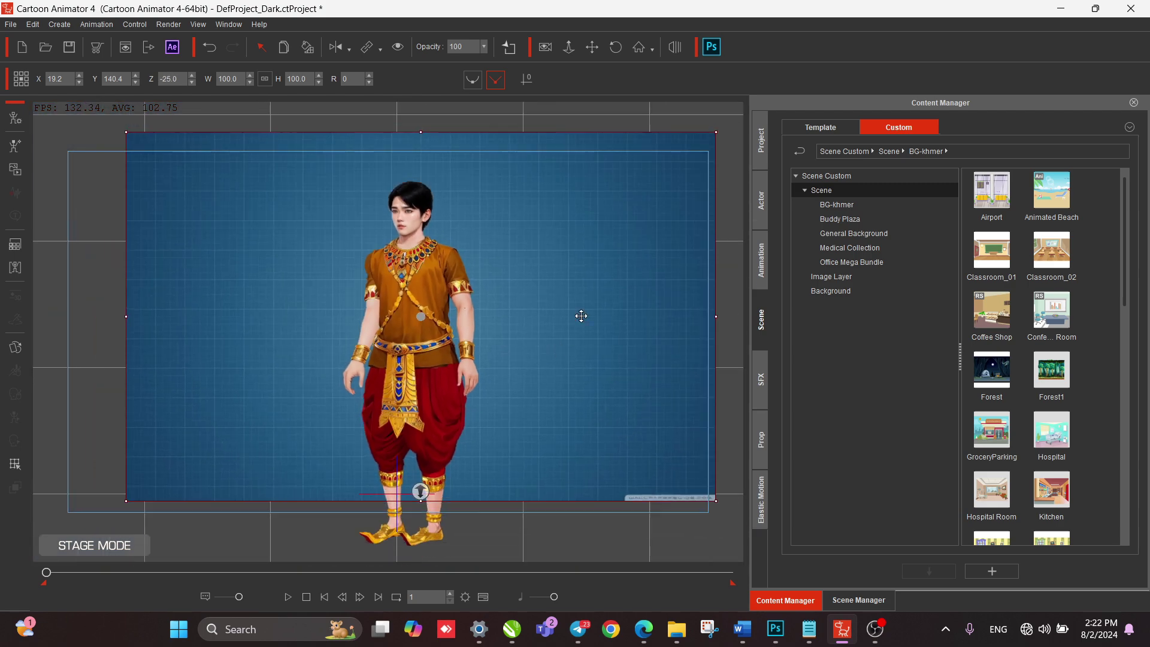
drag(629, 347, 605, 373)
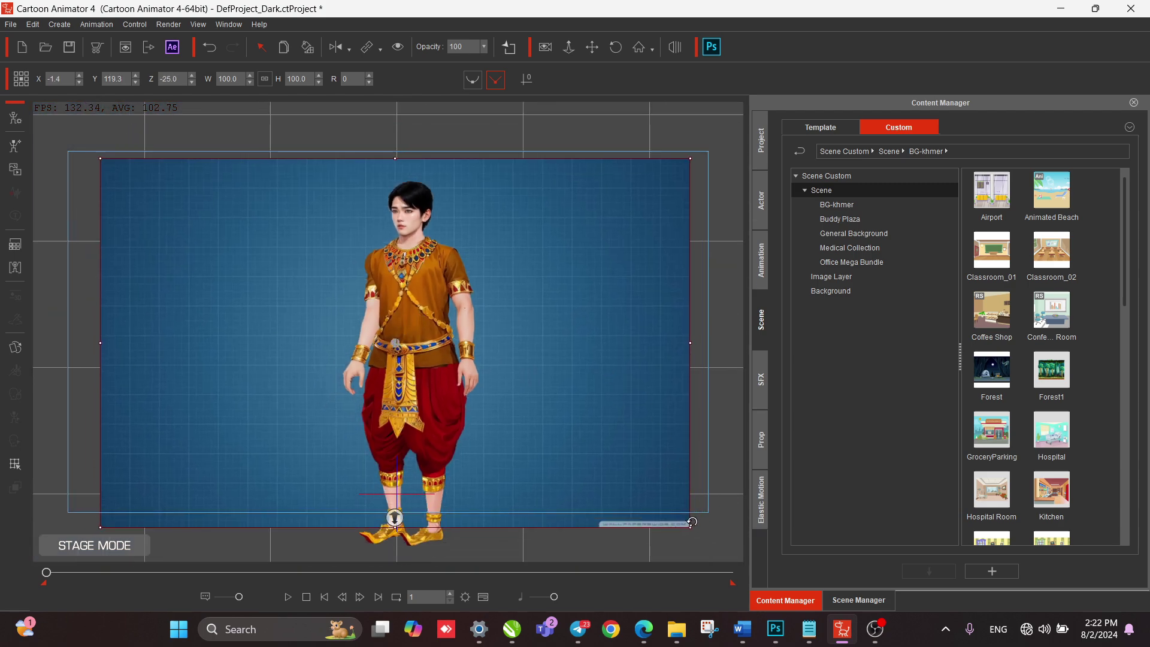
drag(692, 522, 789, 563)
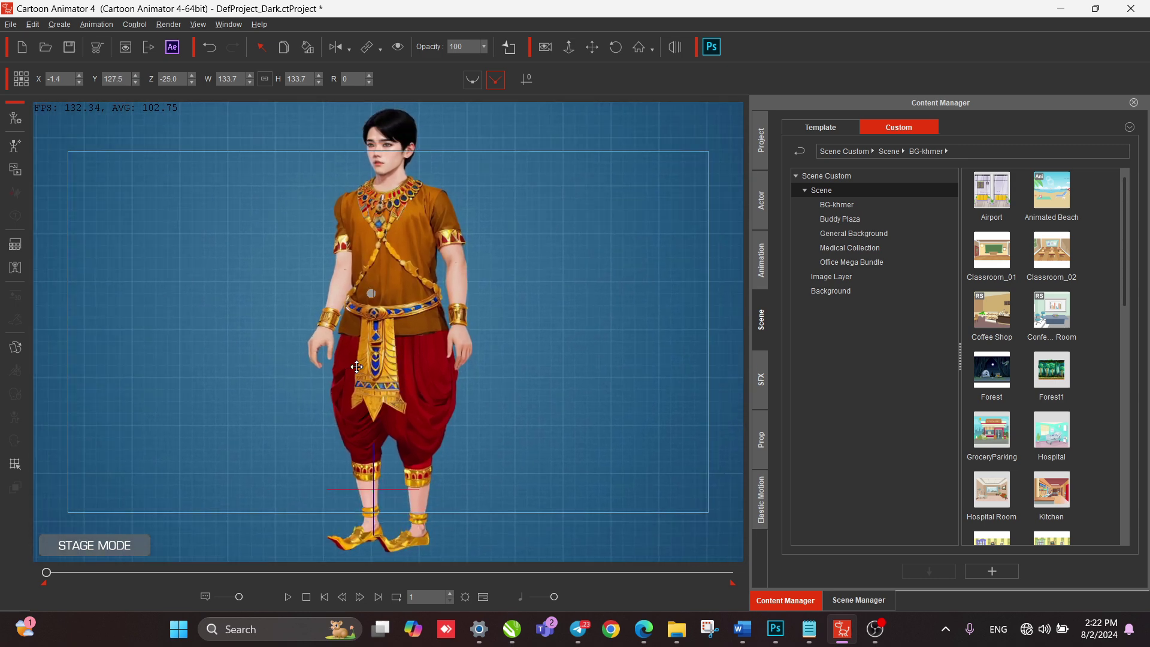
Look through the SFX library and the custom Prop folders, including Win, Tuk Tuk, Tree - Plower, SubmarineOne and Sky + Cloud.
click(761, 388)
click(761, 440)
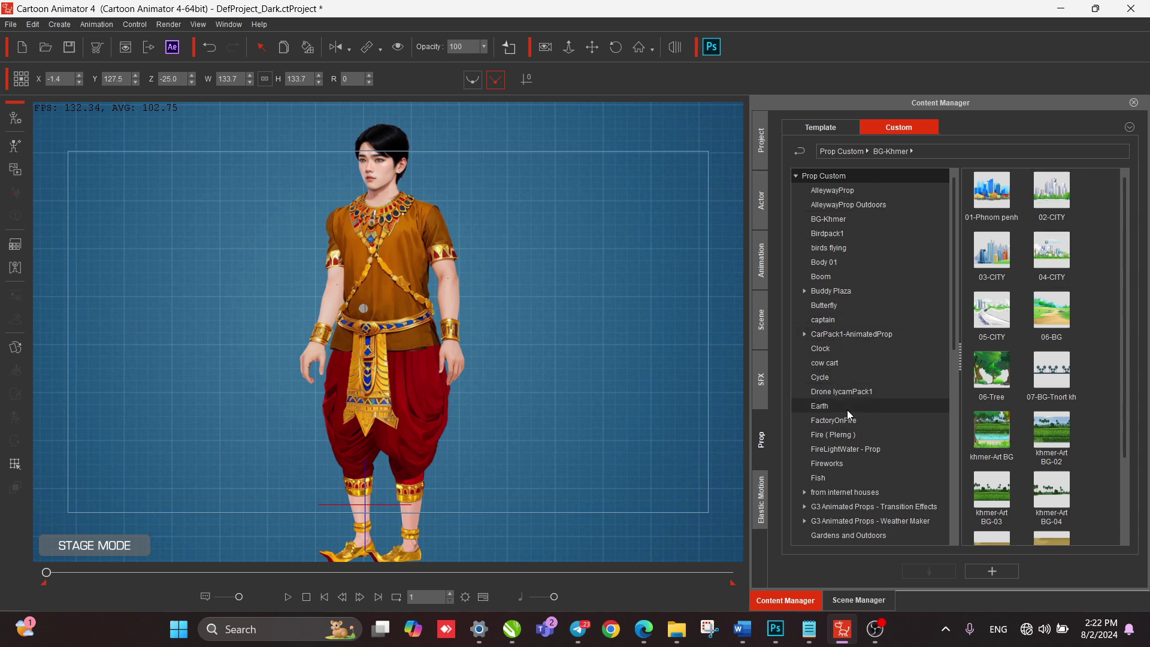
scroll(857, 425, down, 10)
click(828, 506)
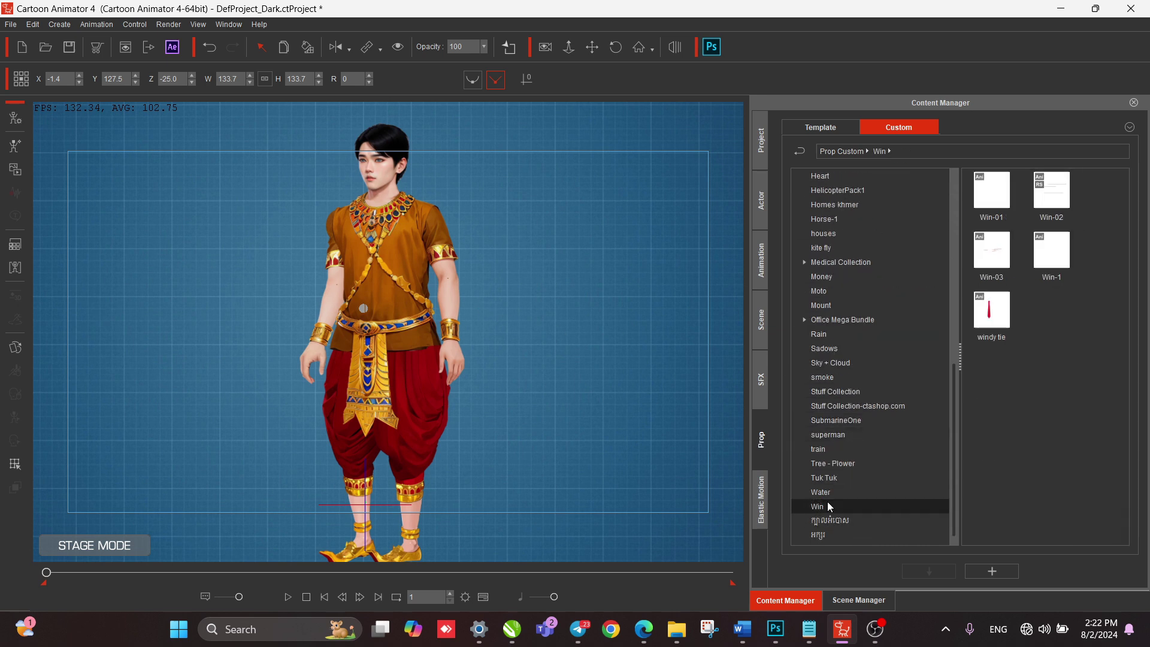
click(827, 477)
click(834, 464)
click(836, 406)
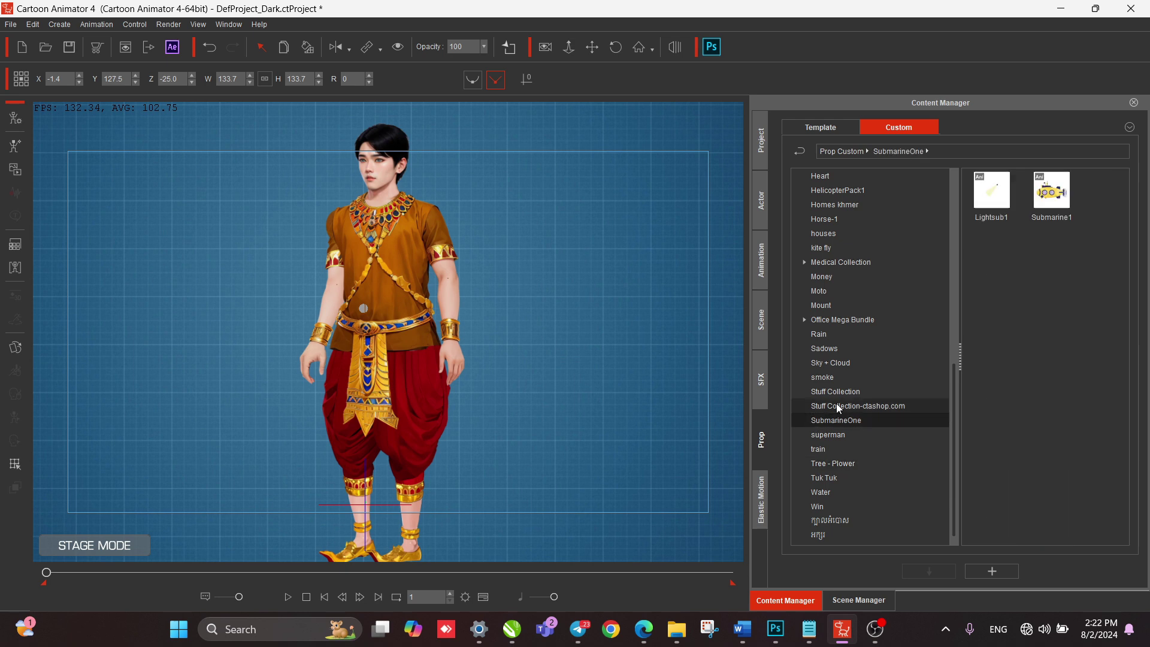
click(842, 363)
Check the FactoryOnFire and superman folders of the custom Prop library, and the custom Elastic Motion library.
scroll(845, 382, up, 5)
scroll(845, 382, up, 4)
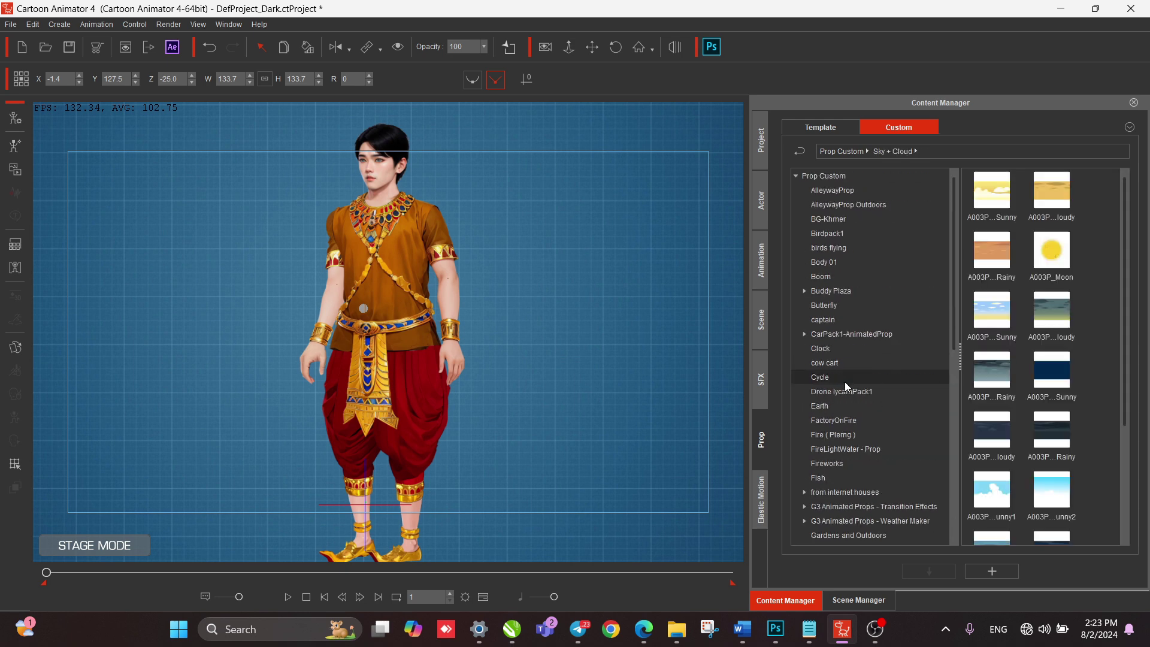
click(840, 418)
scroll(840, 418, down, 9)
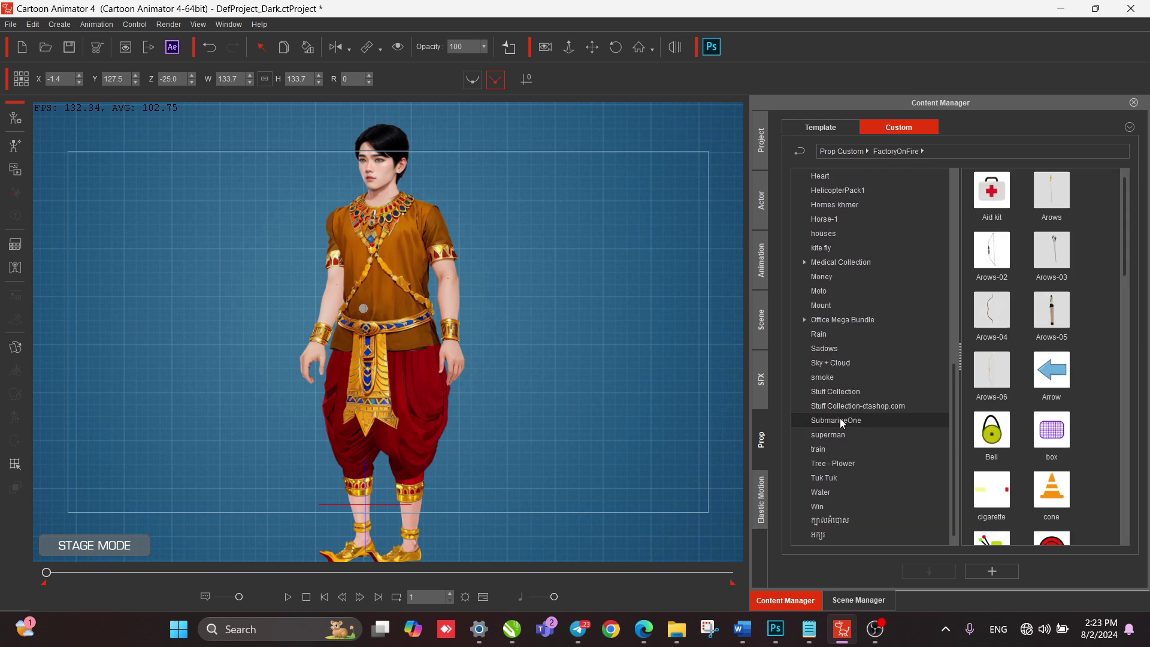
click(839, 436)
click(760, 500)
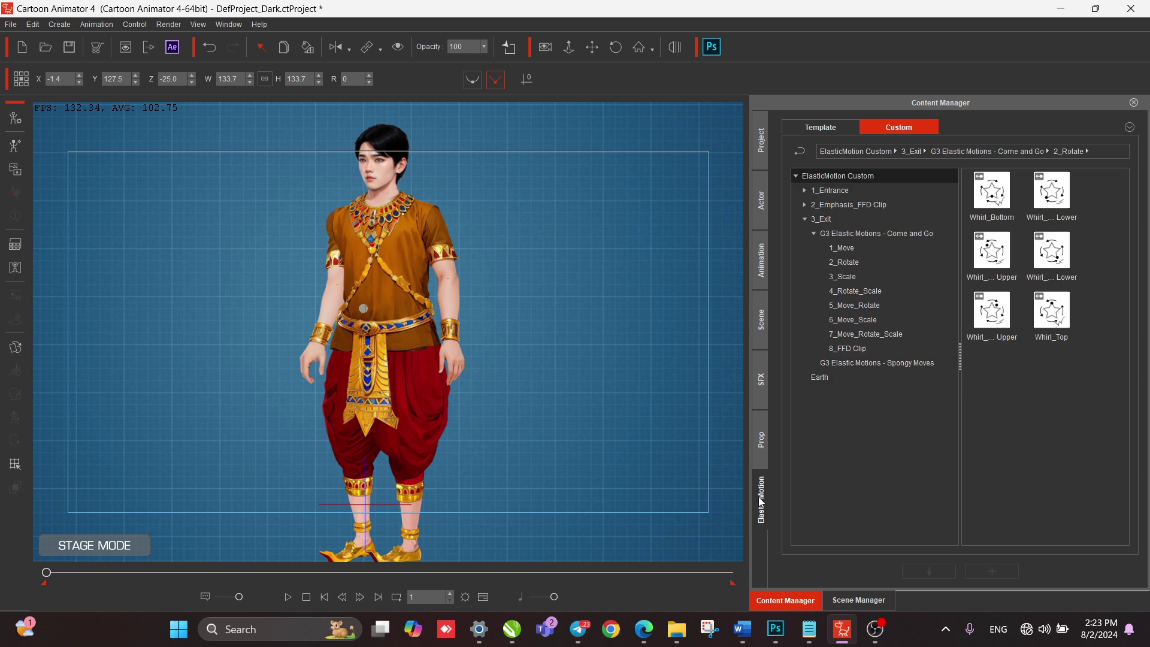
Delete the male character from the stage.
right_click(399, 280)
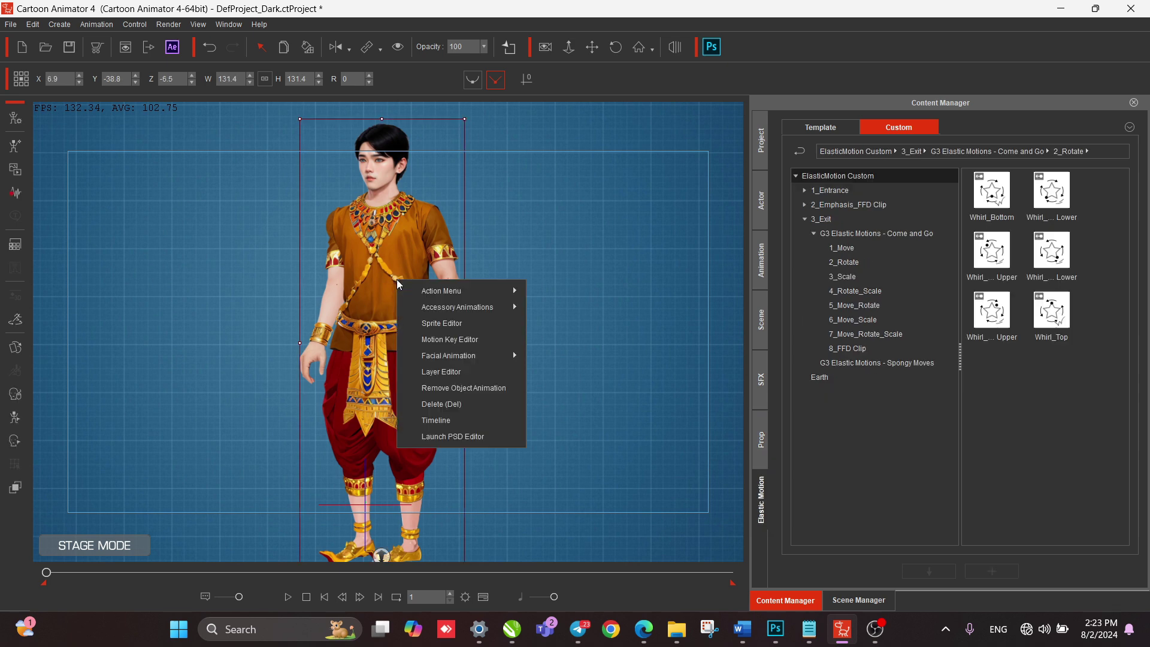
click(449, 404)
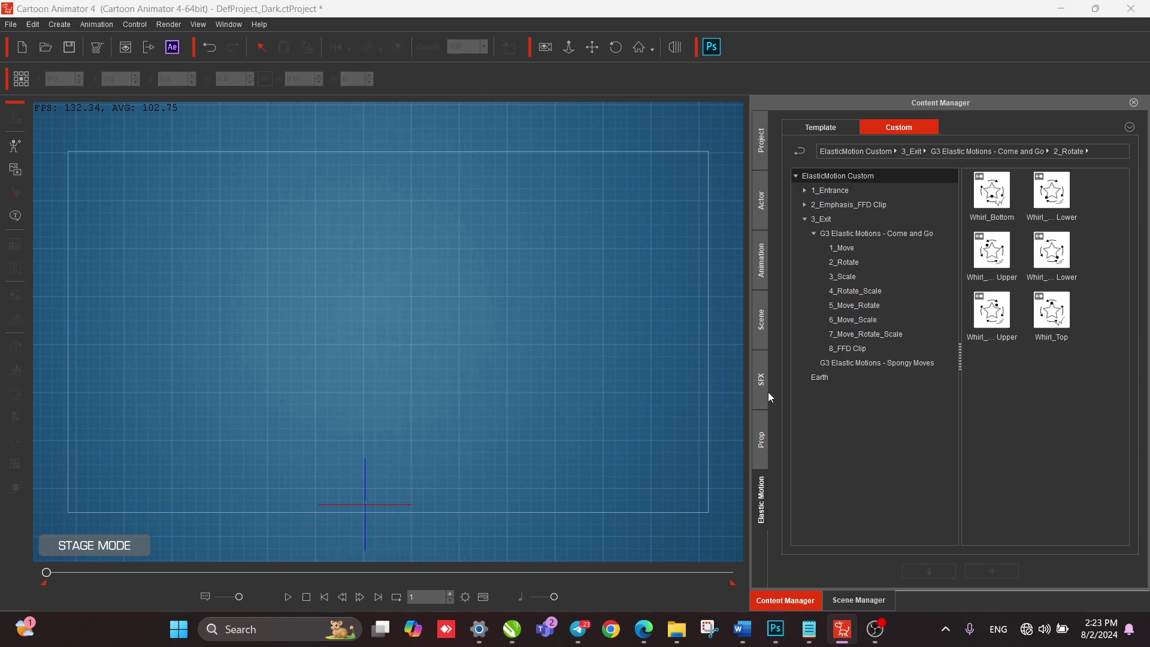
Return to the custom Prop library and open its Clock folder.
click(757, 430)
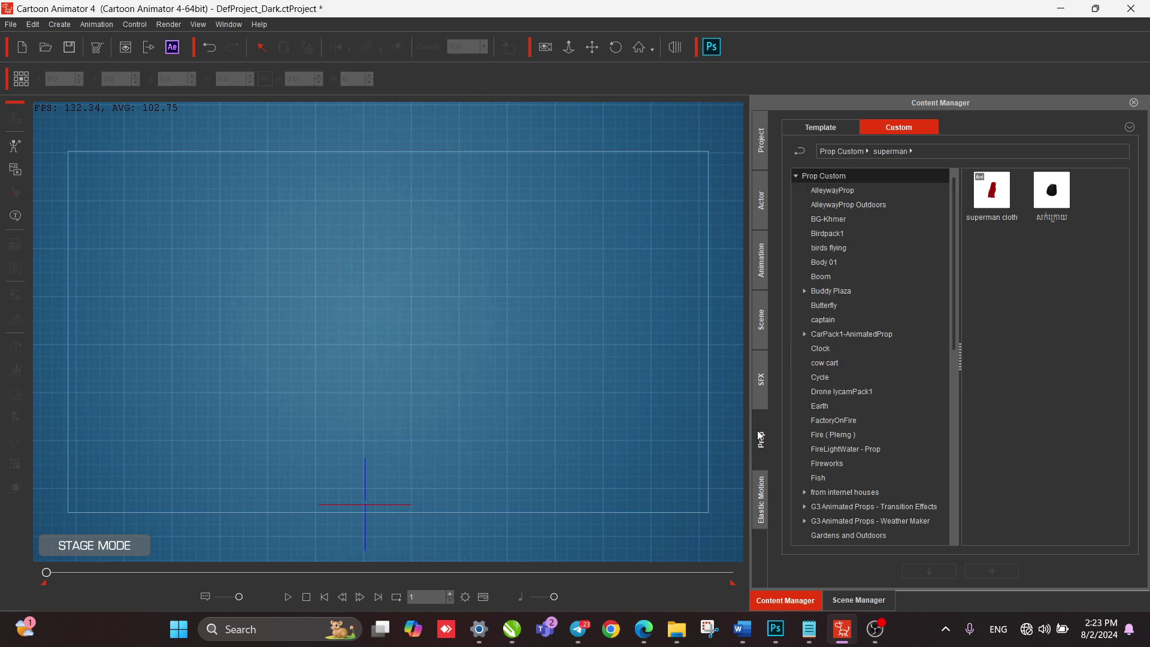
click(813, 361)
click(821, 349)
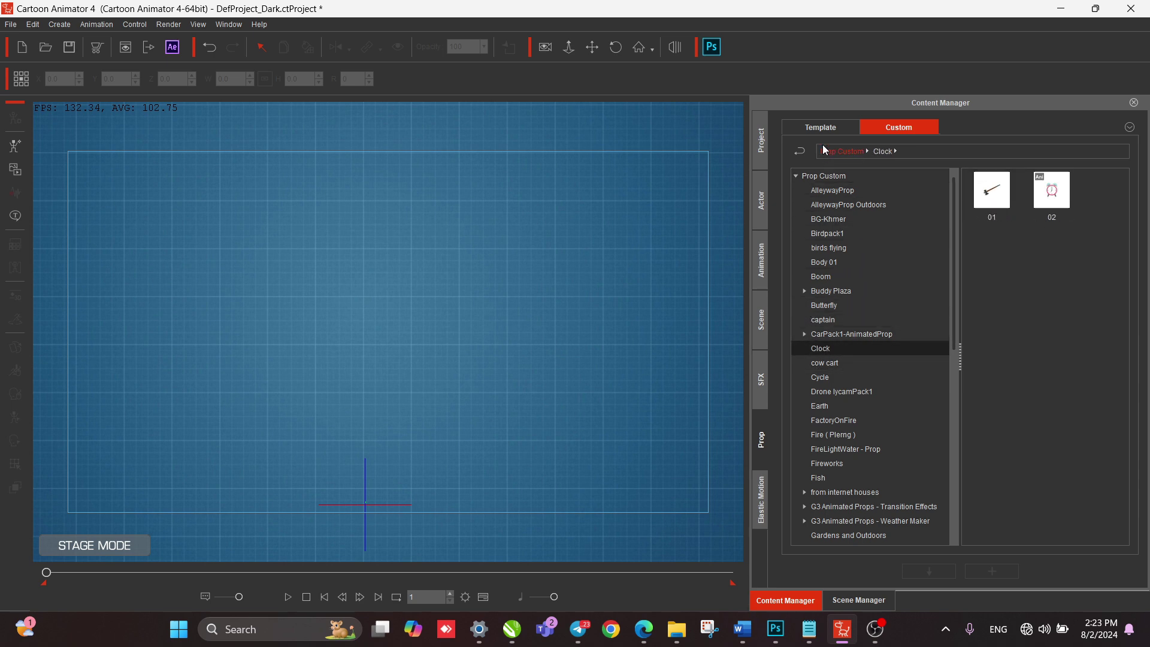
Add the Ball prop from the 02_G3 Accessory template folder to the middle of the stage.
click(821, 127)
drag(1051, 309, 390, 331)
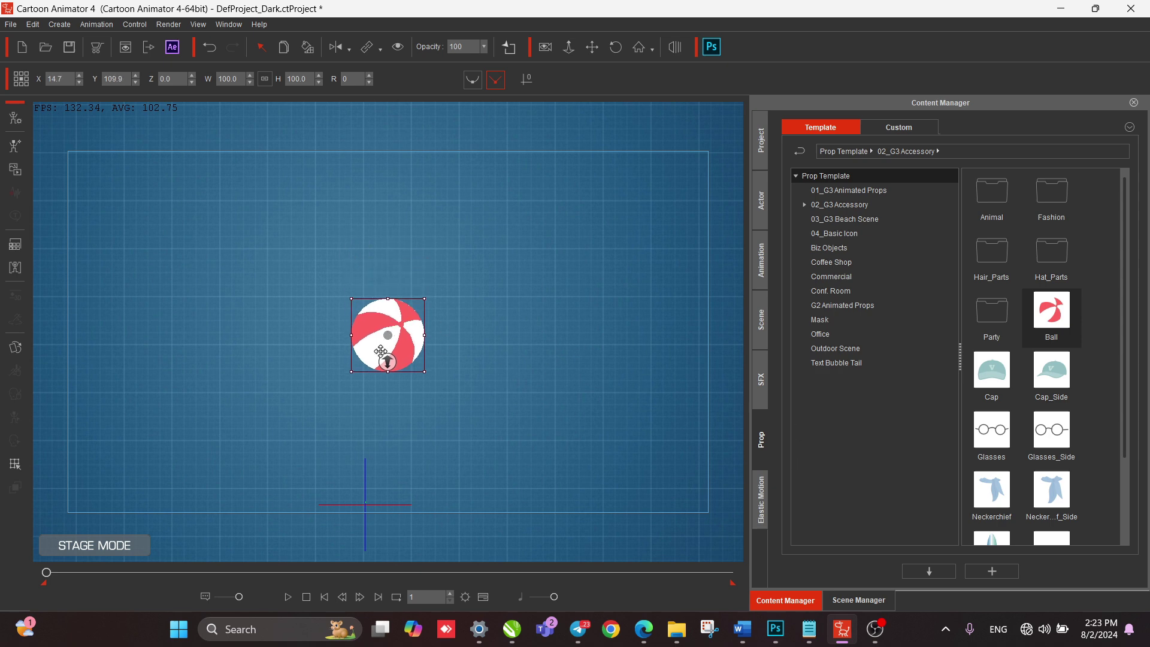
Try the Leaf Falling 1 motion from the custom Entrance Spongy Moves "Move In" folder on the ball, and undo it.
click(761, 503)
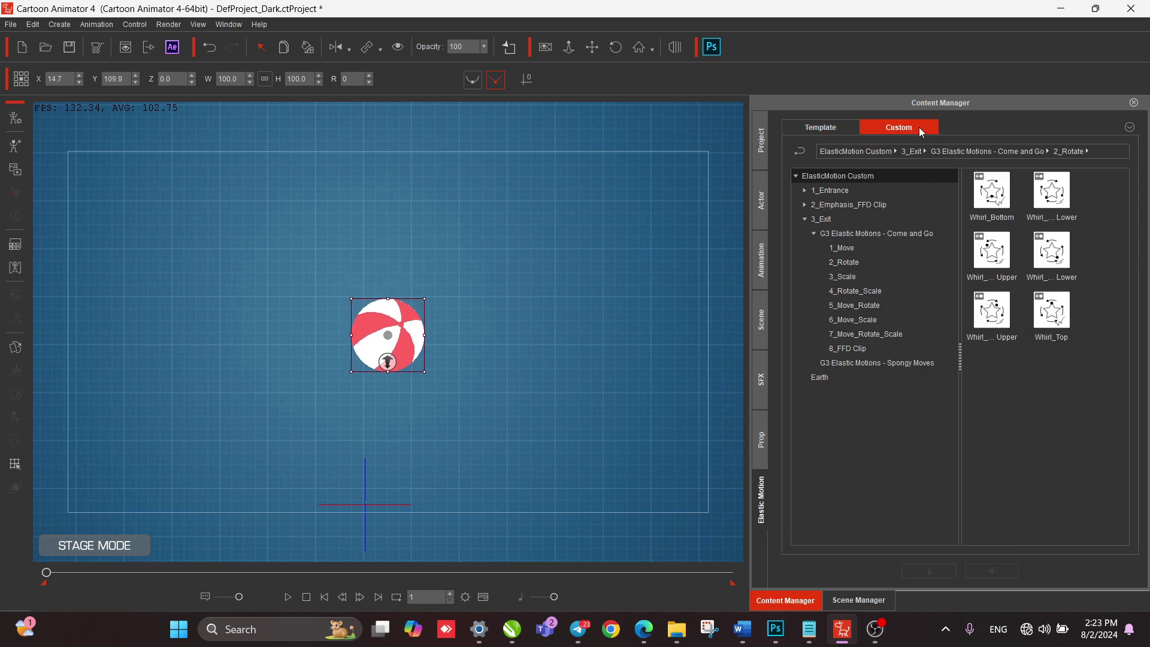
click(829, 190)
click(802, 190)
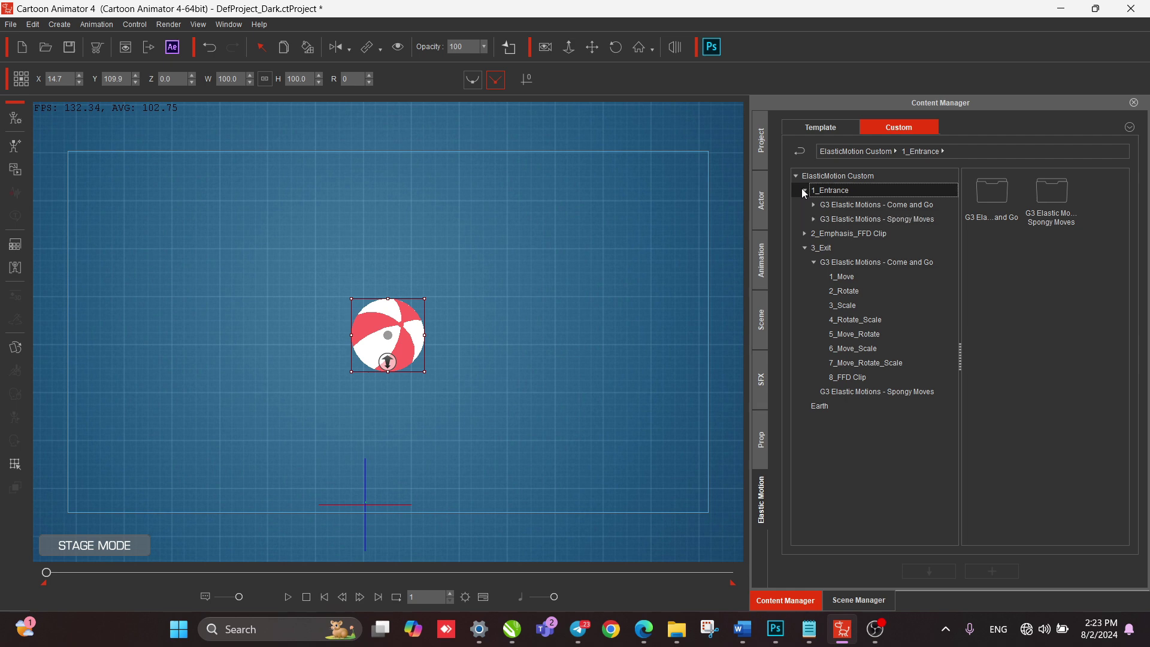
click(837, 220)
click(814, 219)
click(834, 247)
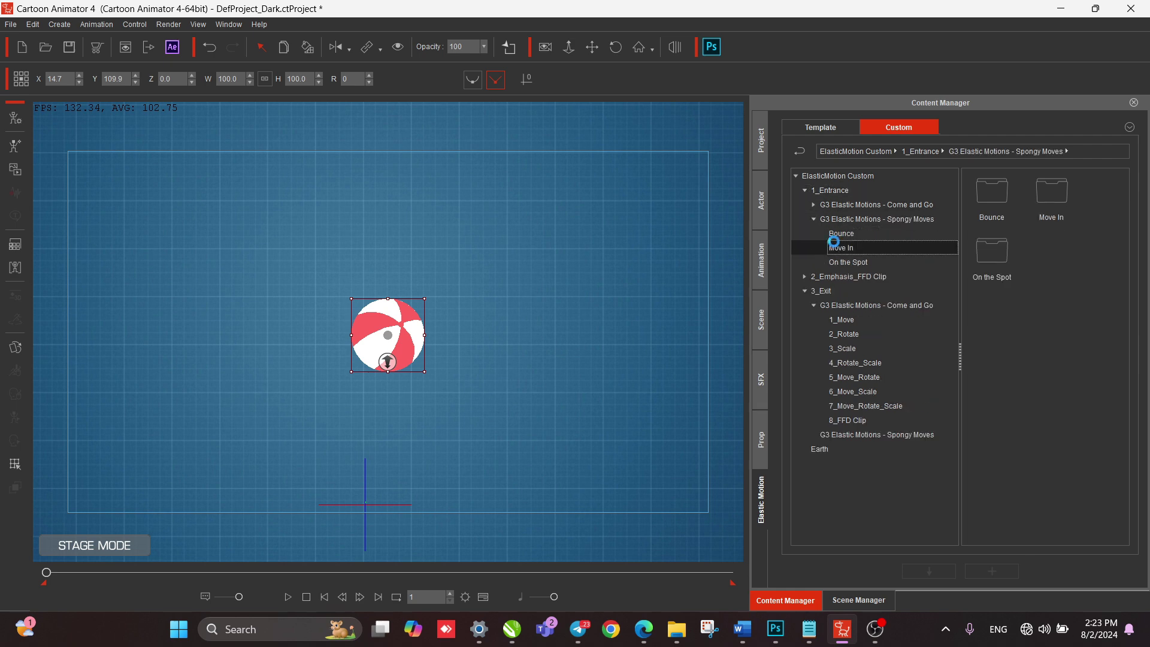
drag(991, 249, 387, 340)
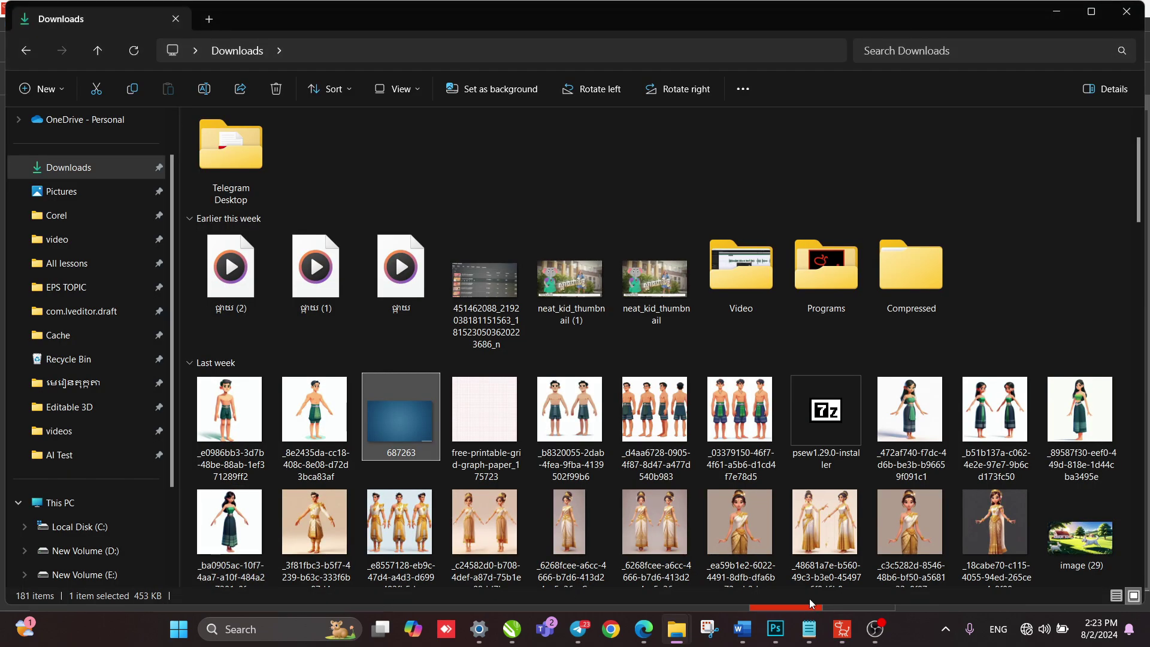
click(842, 628)
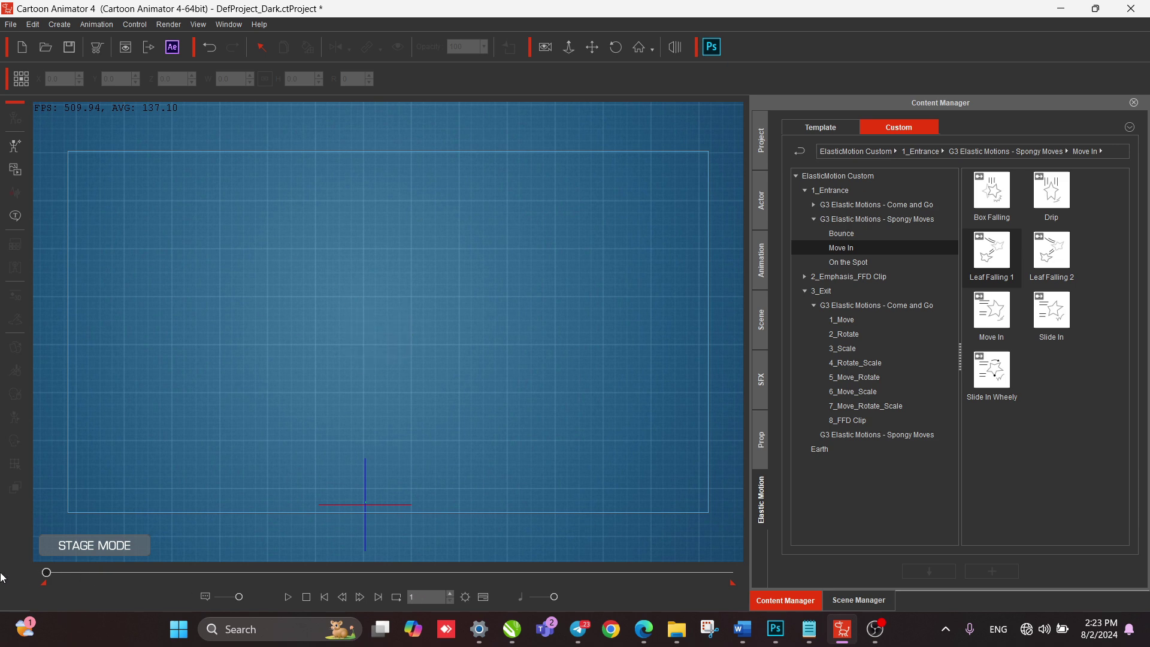
key(ctrl+z)
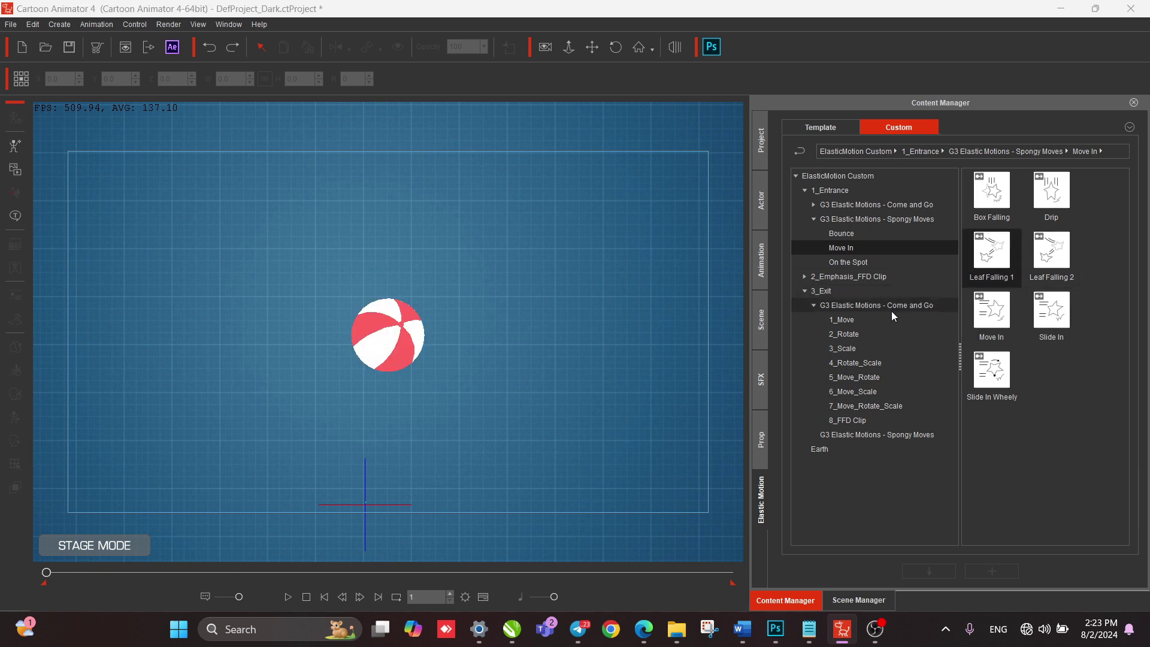
Apply the Open_Sticky, Rotate Fall and Jump & Inflate motions from the Entrance "On the Spot" folder to the ball.
click(850, 263)
drag(1051, 250, 379, 328)
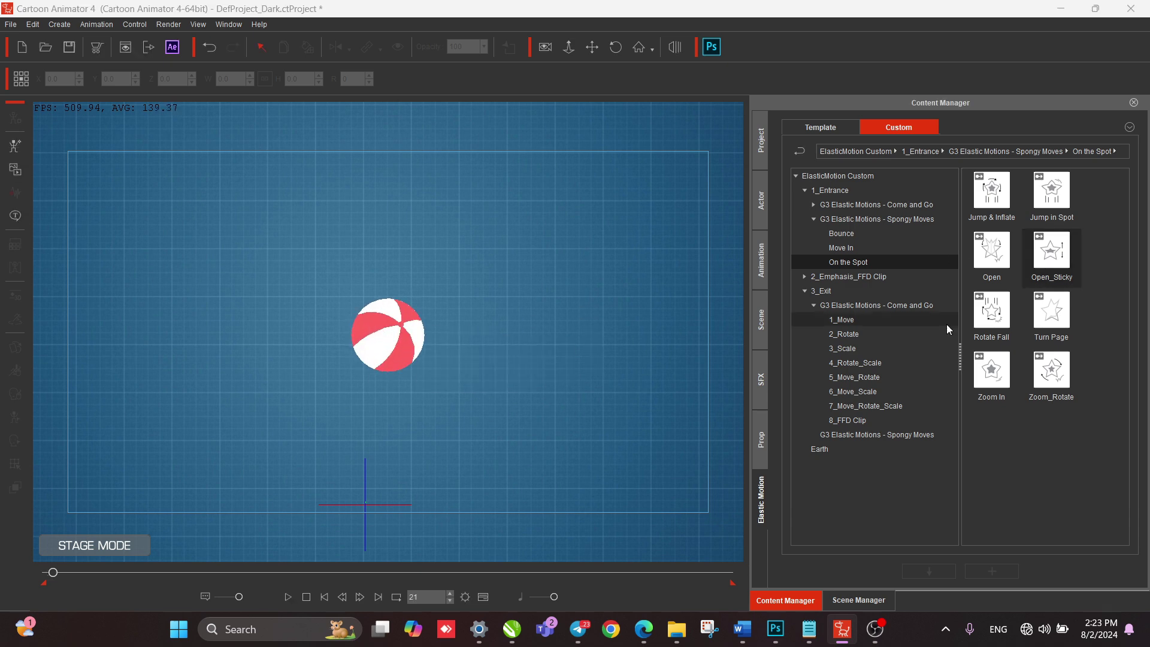
drag(991, 310, 388, 317)
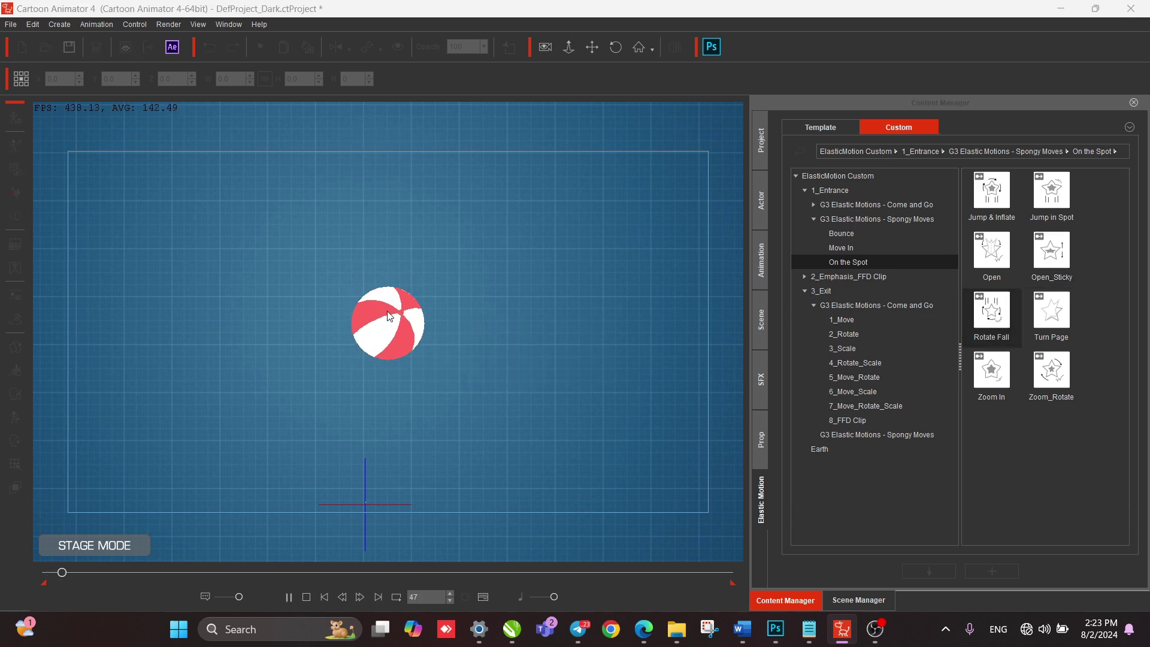
drag(999, 217, 396, 329)
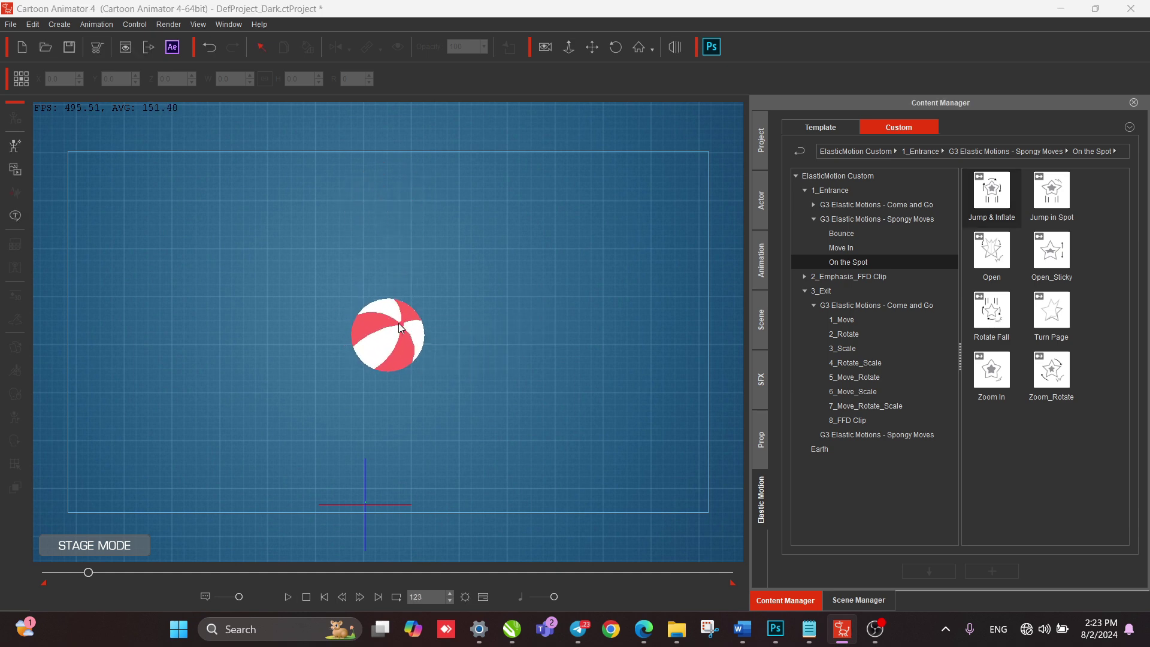
Apply the Sack Race stumble variant and the Sack Race motion from the Emphasis Spongy Moves "Moves" folder to the ball.
click(804, 276)
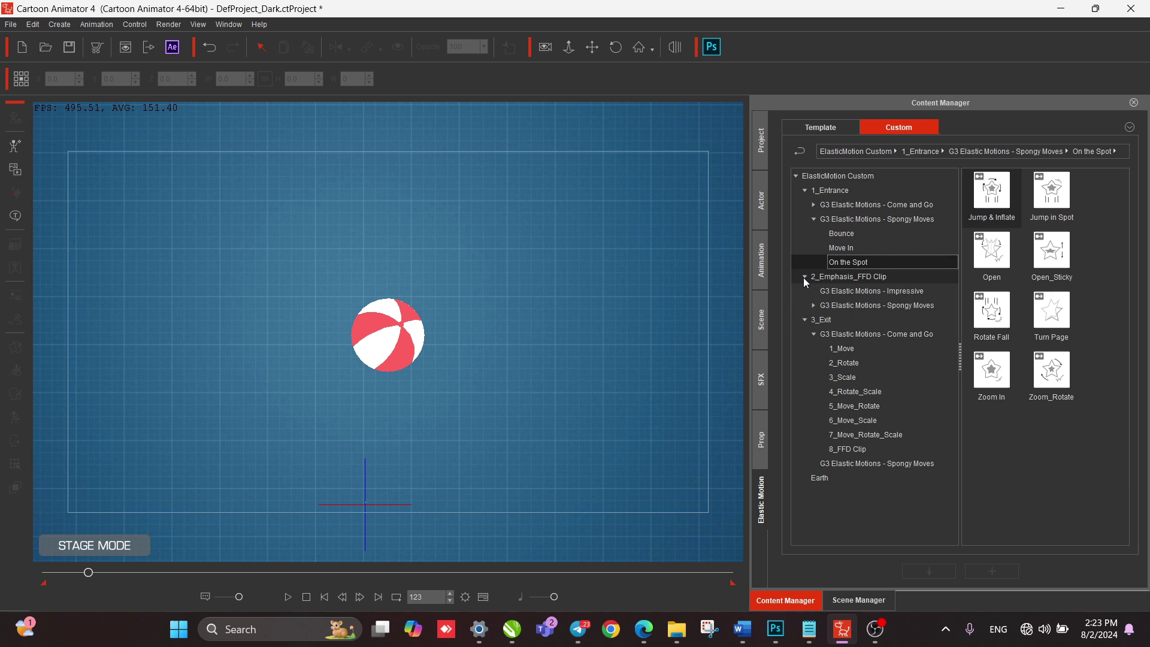
click(813, 305)
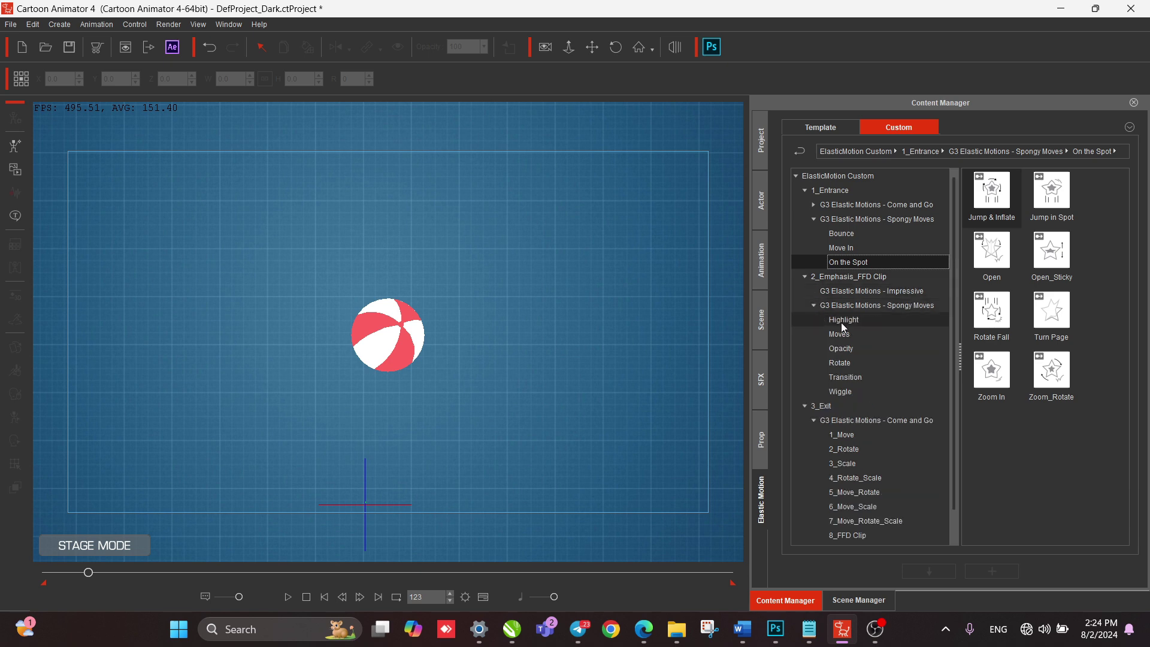
click(842, 321)
click(842, 334)
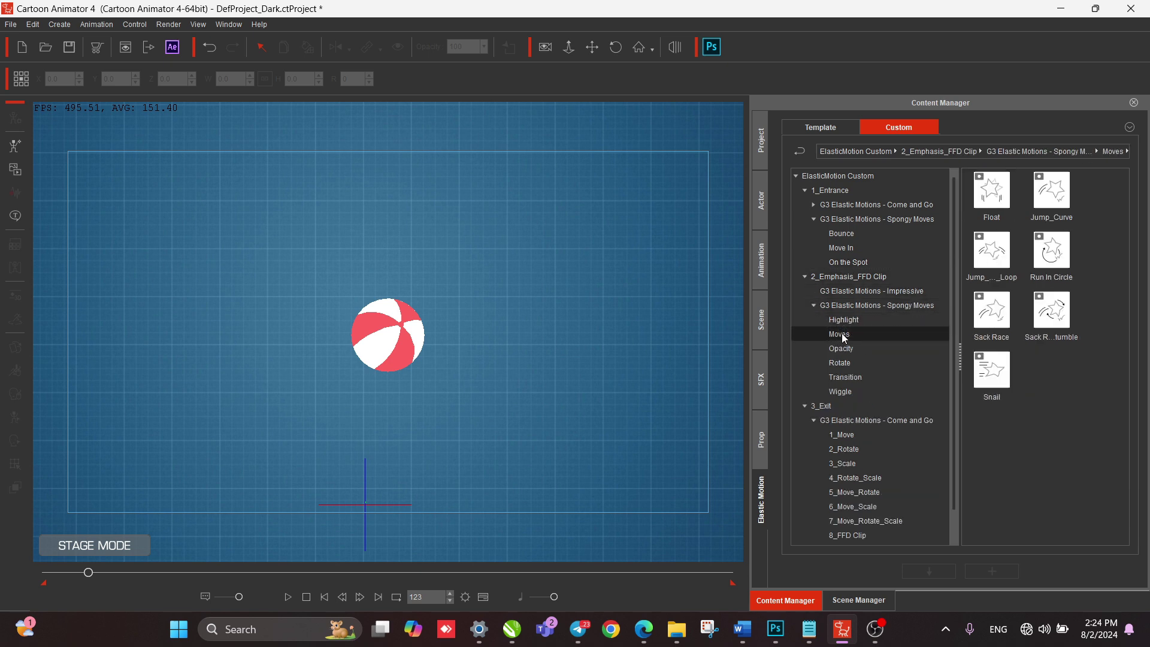
drag(1050, 308, 389, 318)
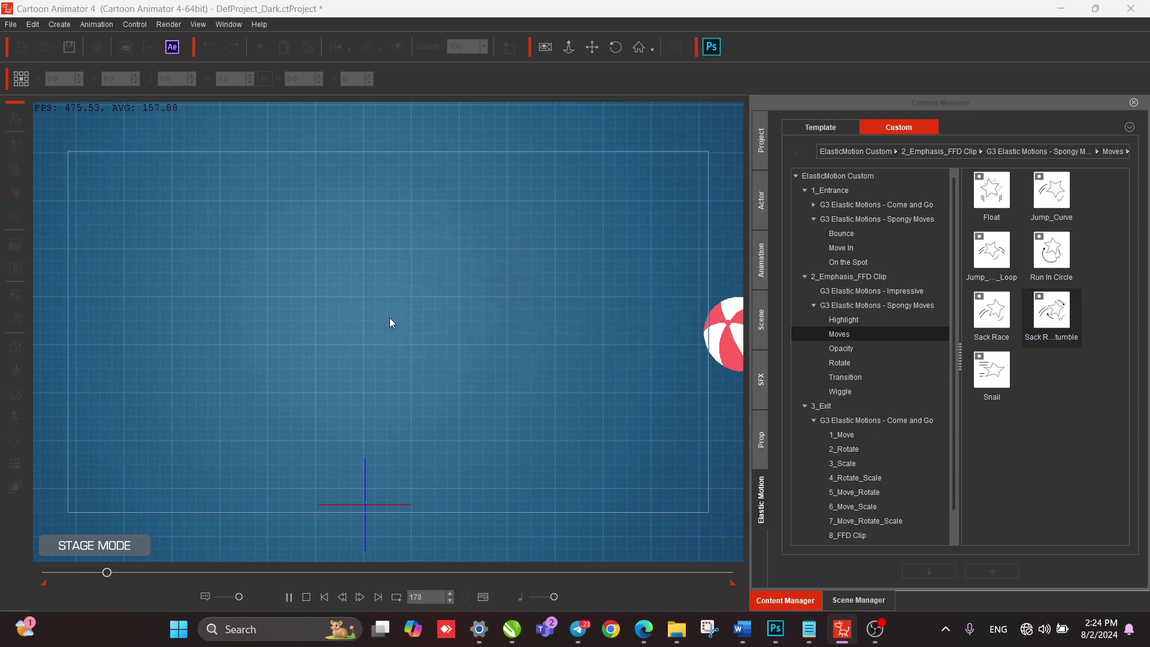
drag(991, 308, 723, 332)
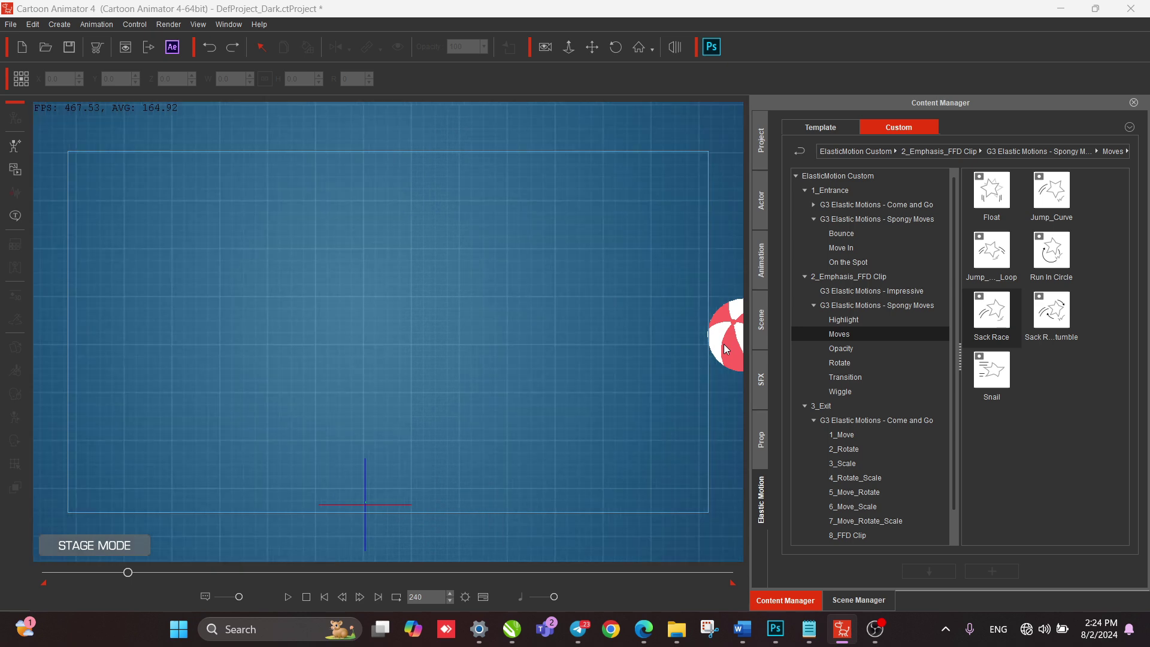
Delete the blue grid image backdrop from the stage, and open the Exit 5_Move_Rotate motion folder.
click(725, 343)
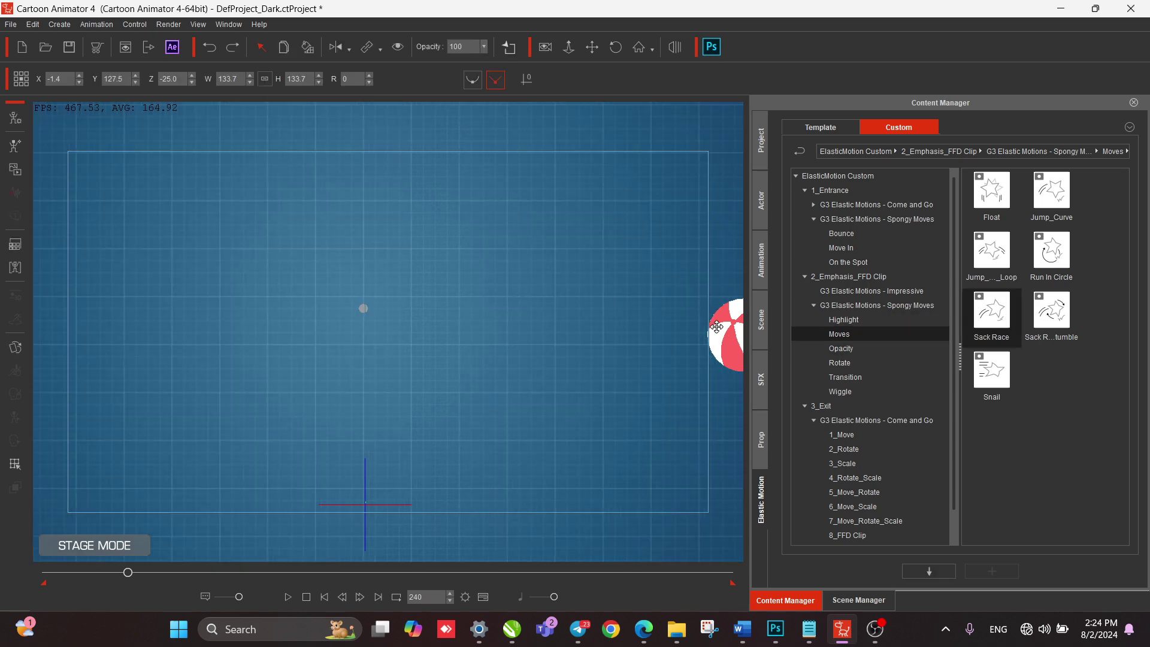
drag(717, 327, 452, 329)
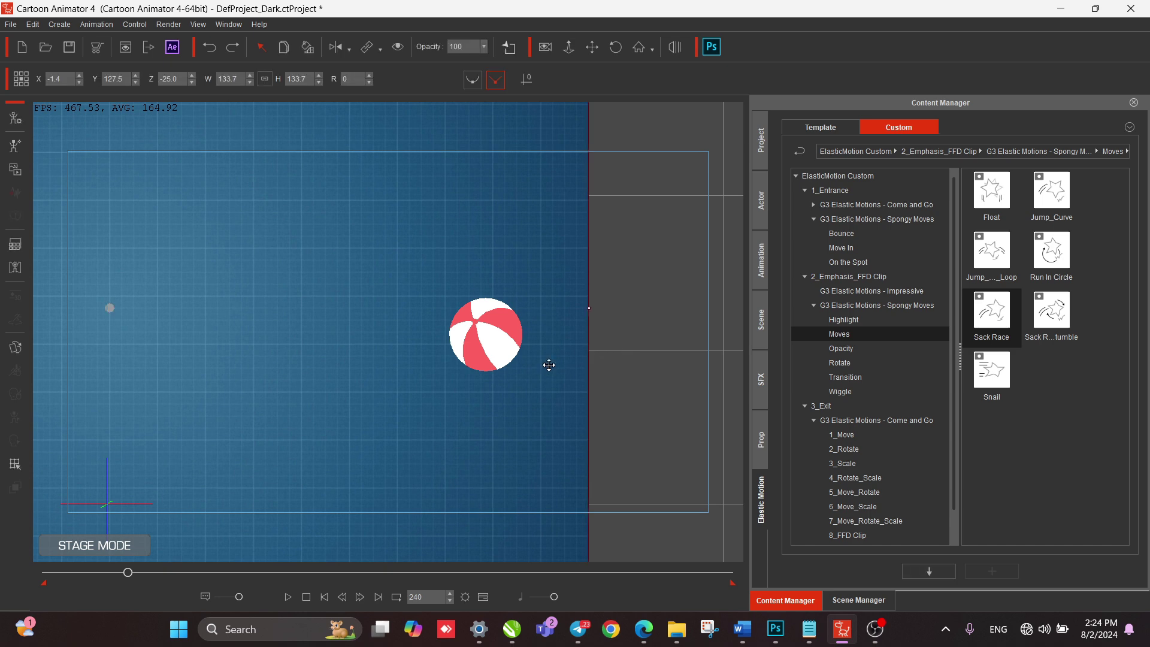
scroll(548, 366, up, 3)
click(601, 375)
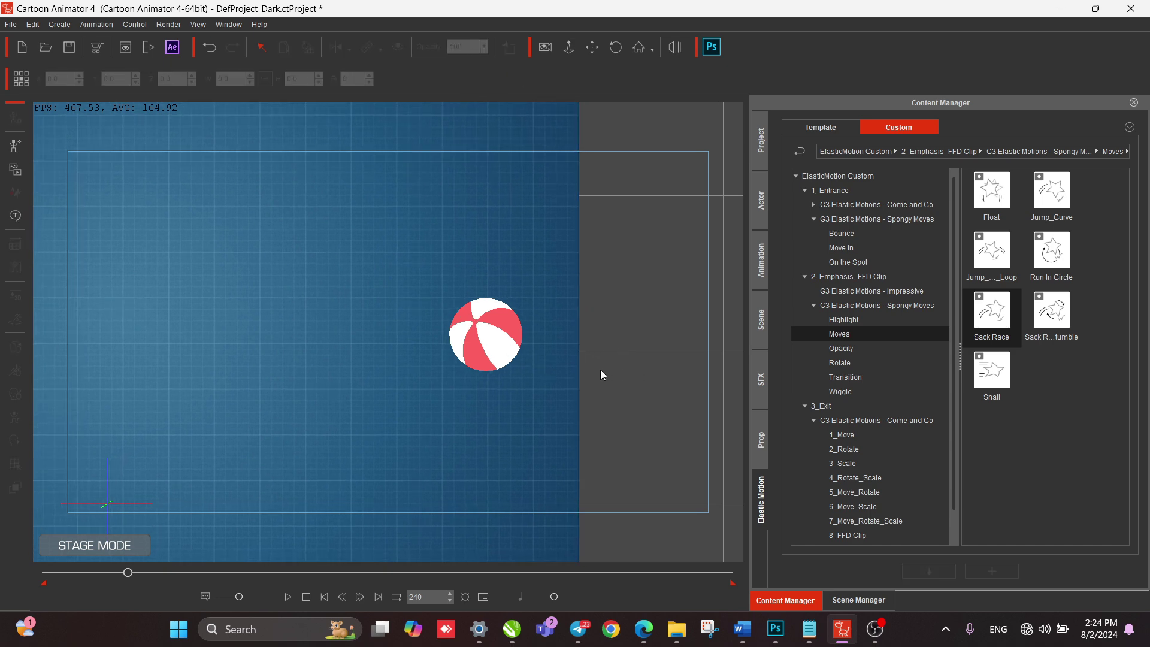
scroll(868, 461, down, 1)
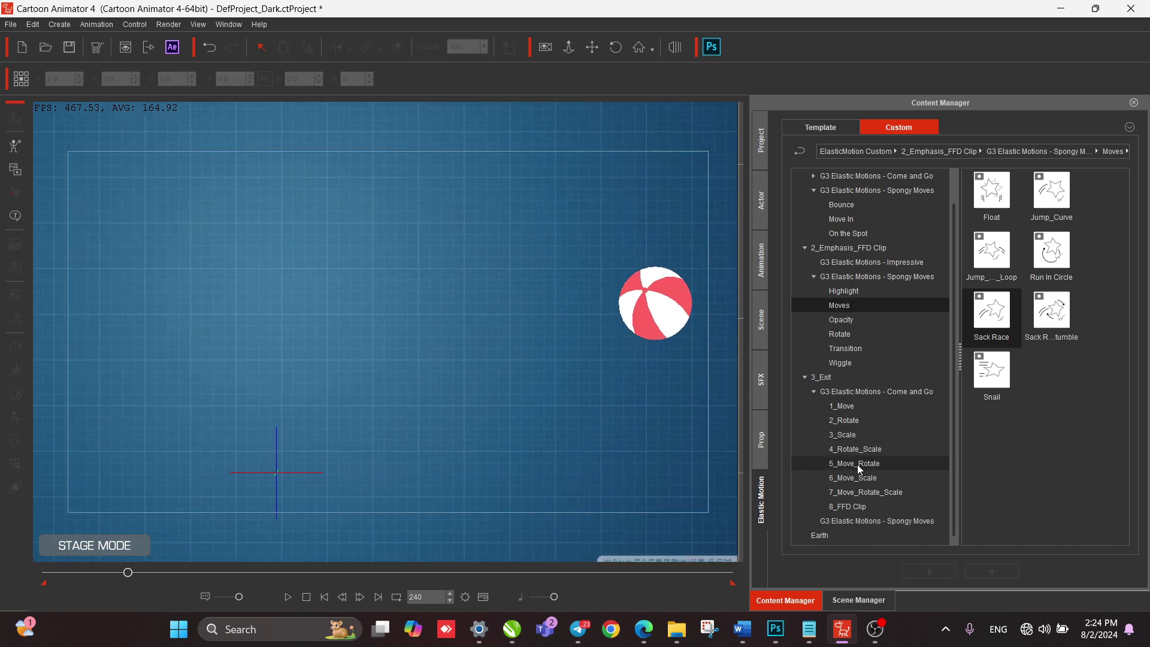
click(857, 465)
right_click(497, 363)
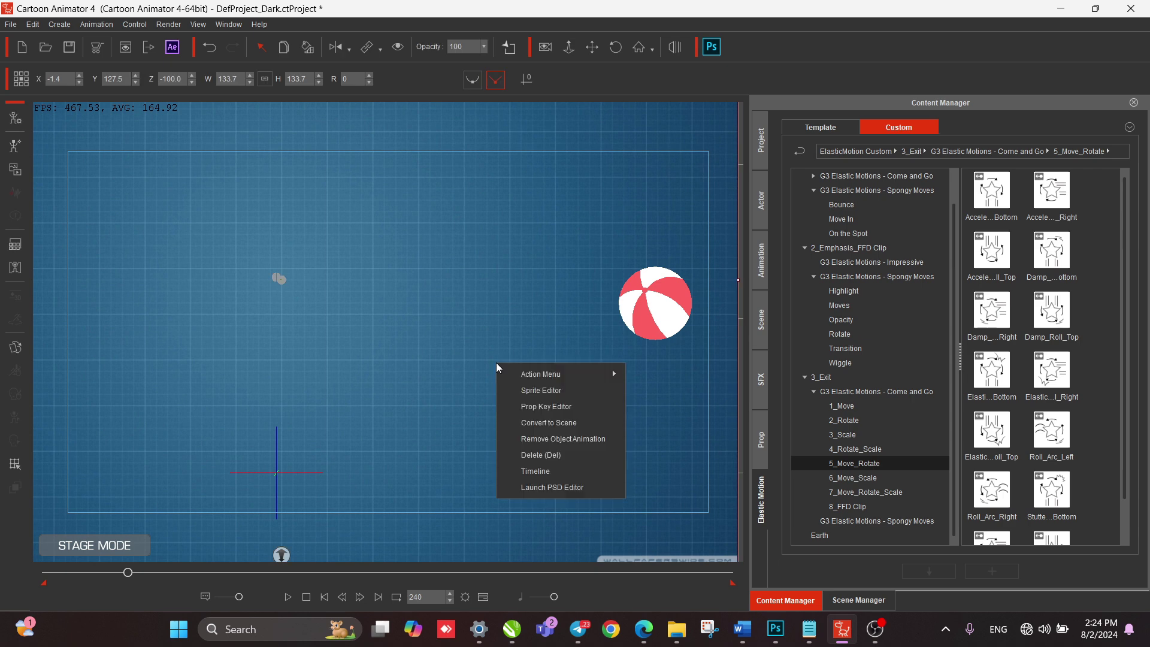
click(538, 452)
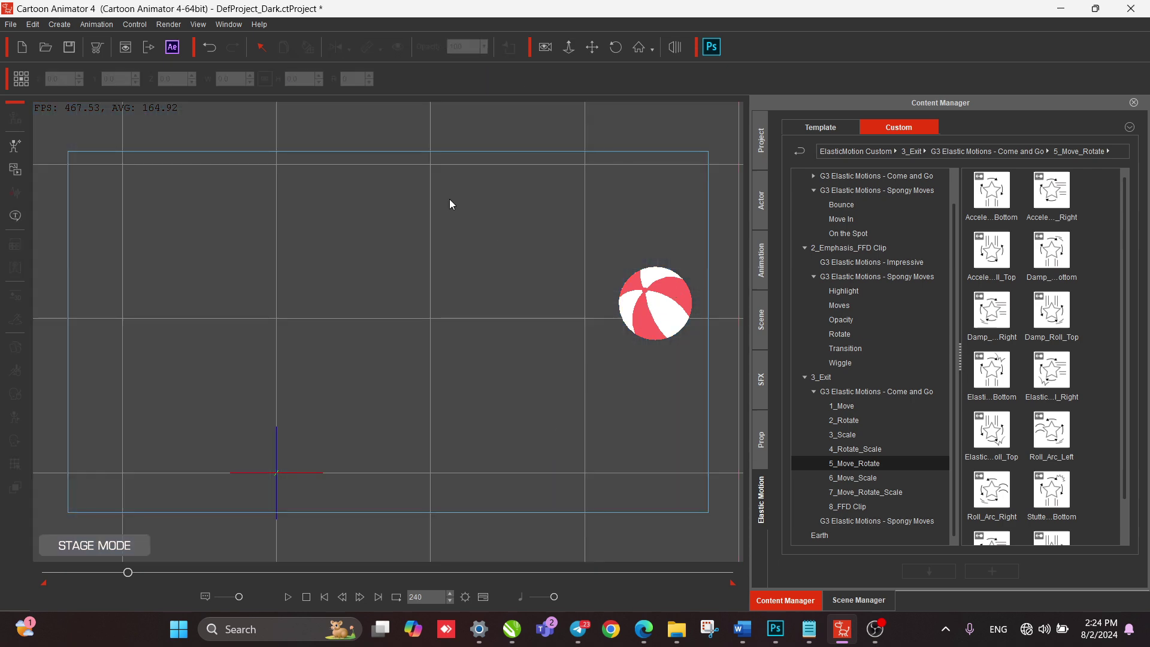
Move the ball back near the stage center and apply the Roll_Arc_Right exit motion to it.
click(655, 303)
drag(659, 328, 334, 345)
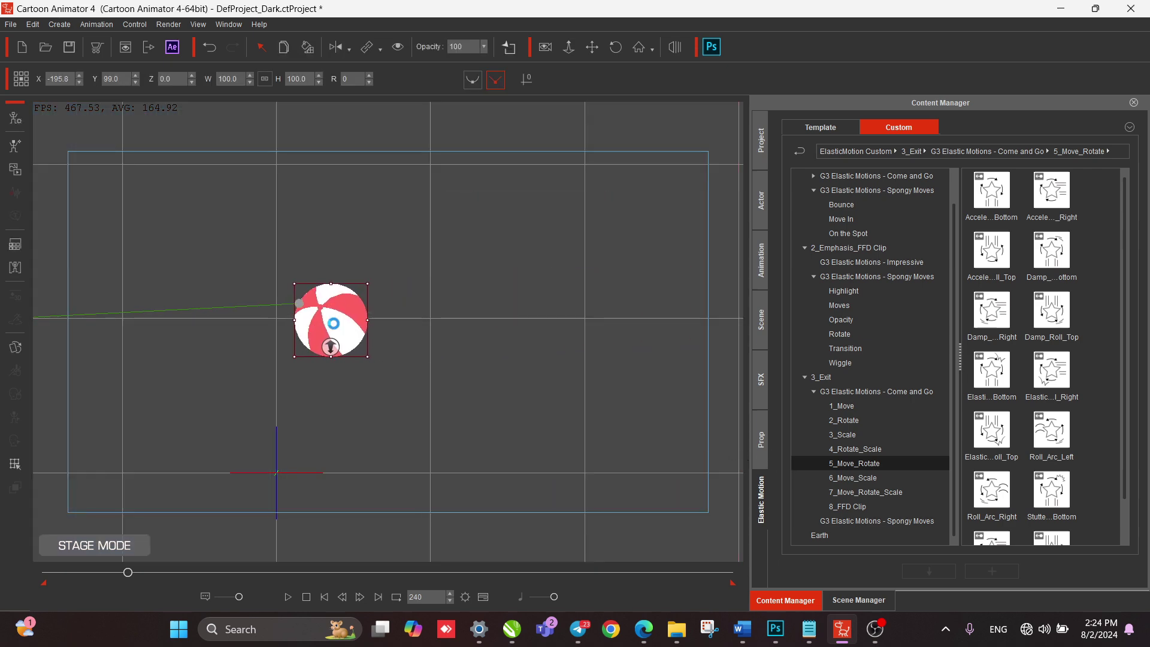
drag(992, 490, 315, 312)
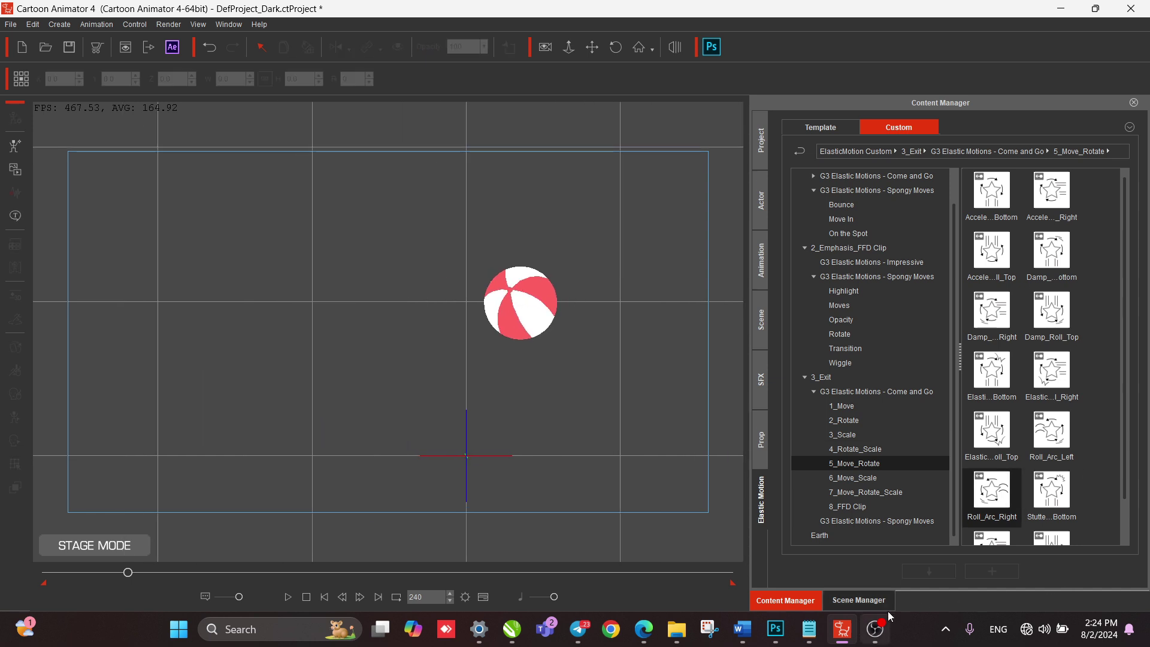
Select the ball in the scene's object list and apply the Elastic Roll Top motion to it.
click(858, 600)
click(843, 182)
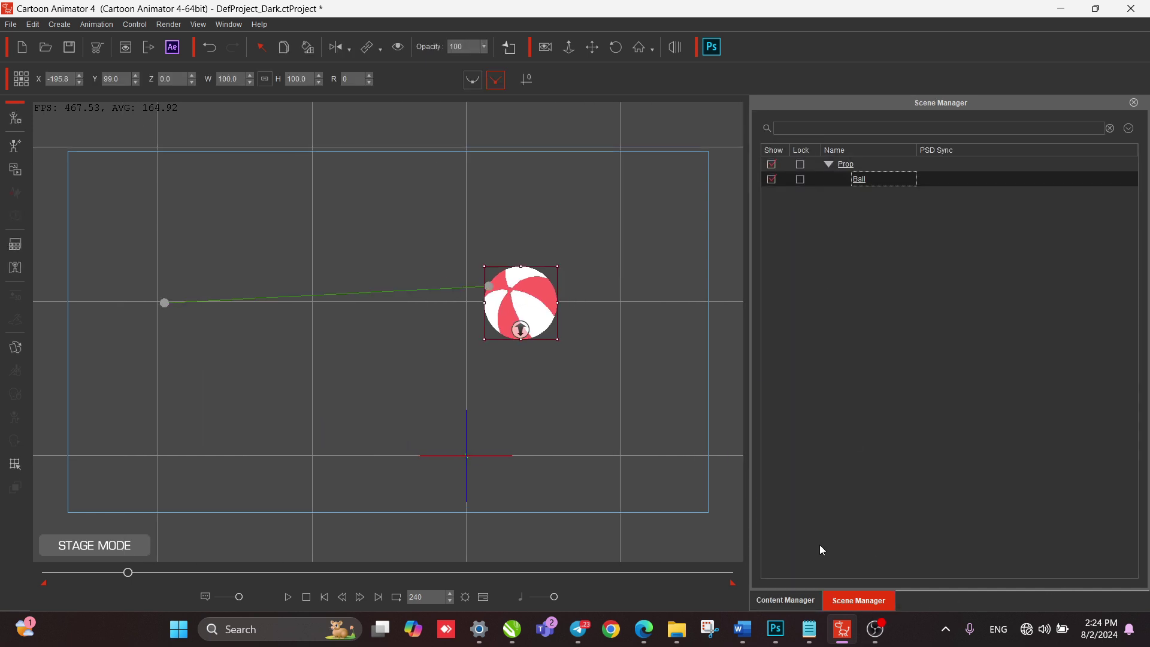
click(803, 599)
drag(999, 440, 535, 330)
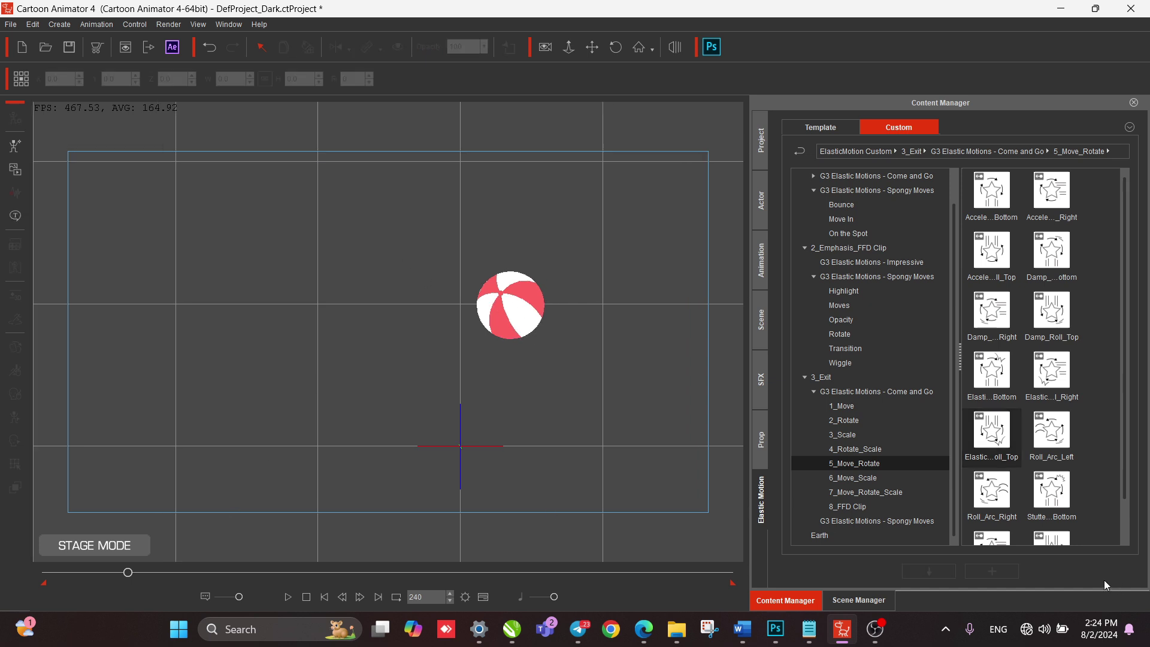
Remove the ball's object animation and try the Elastic Roll Top motion on it again.
click(500, 300)
right_click(497, 299)
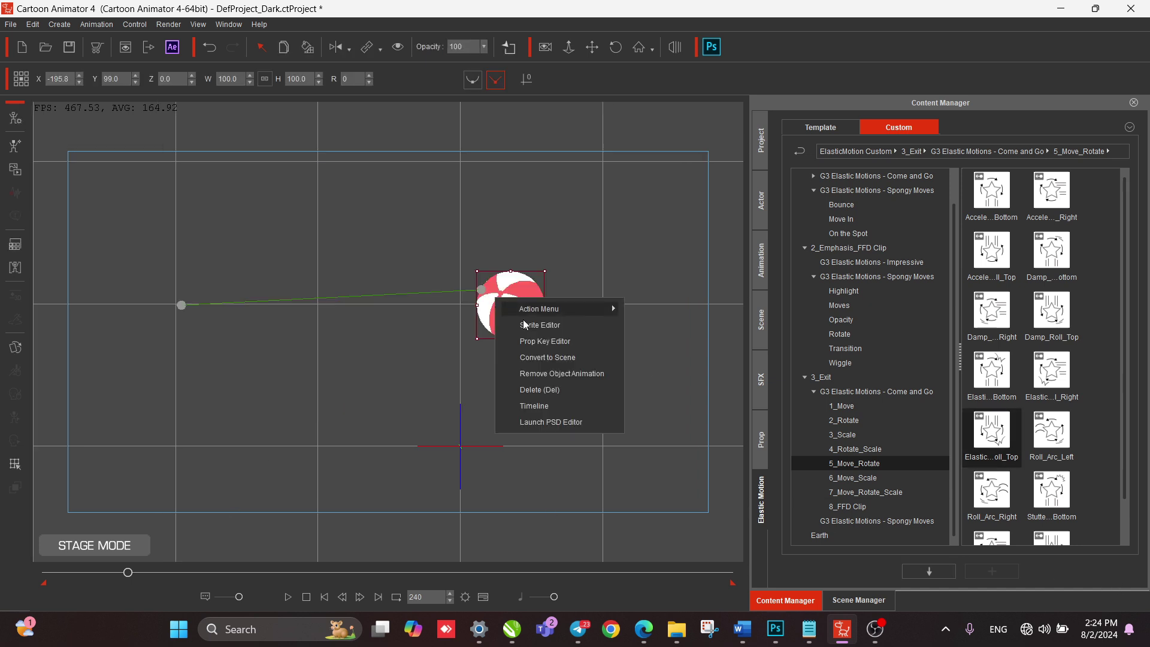
click(539, 373)
drag(991, 435, 528, 407)
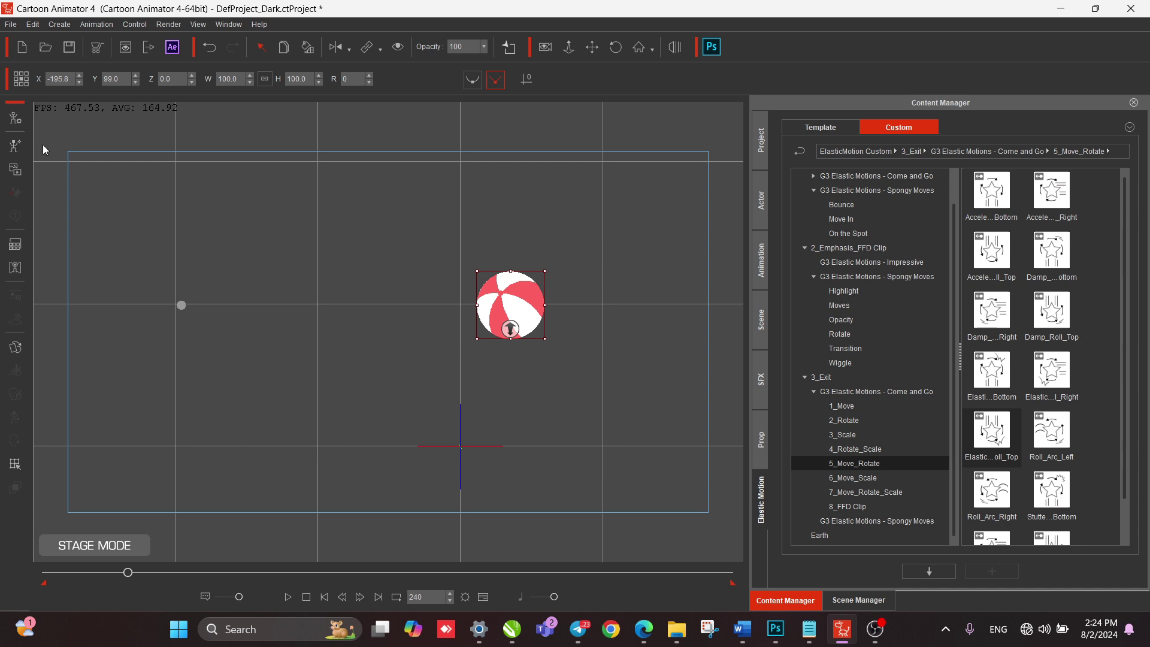
Shift the ball toward the left side of the stage and delete it from the scene.
drag(508, 301, 336, 299)
right_click(338, 300)
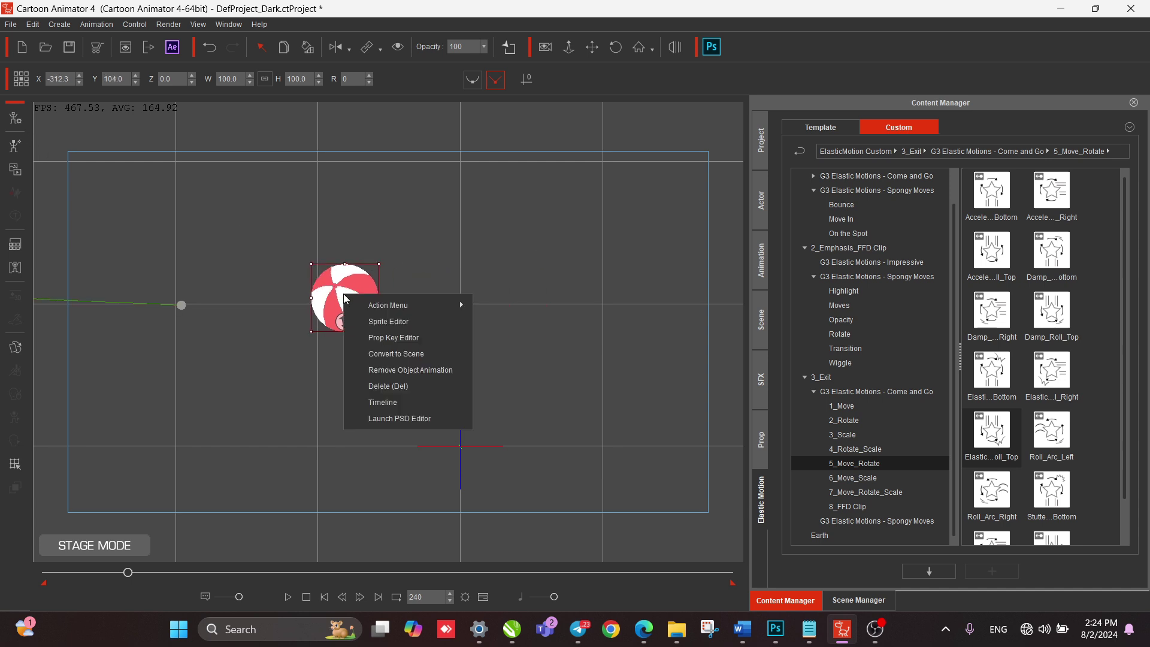
click(398, 390)
click(849, 597)
click(794, 594)
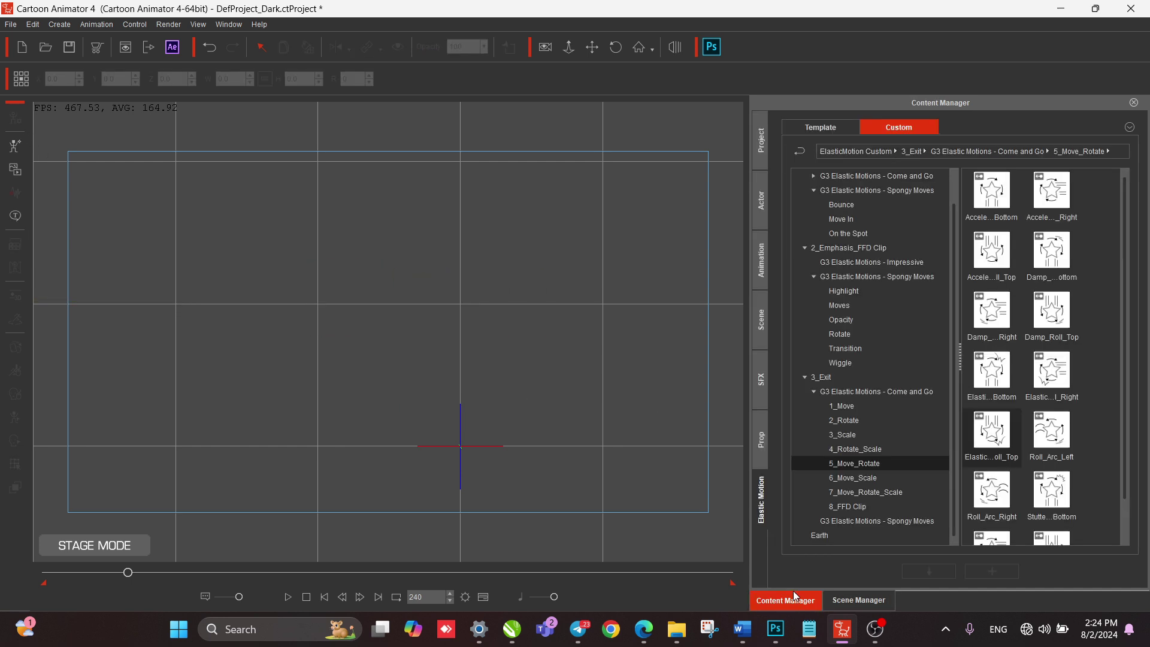
Place a new Ball template prop near the stage center and remove its object animation.
click(763, 428)
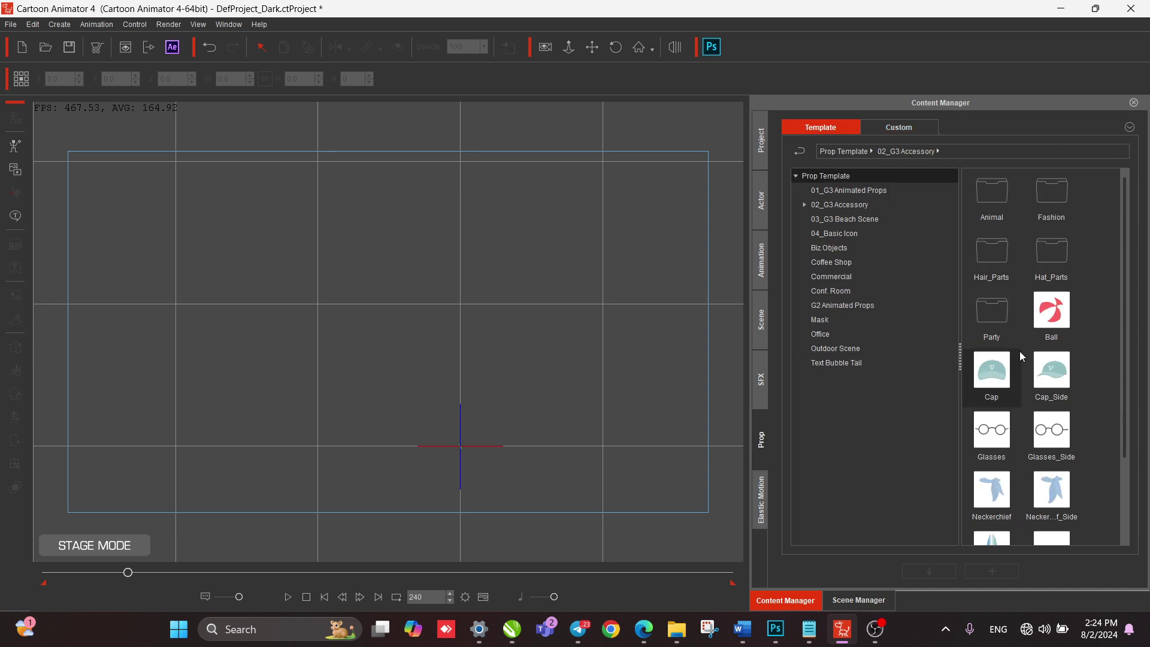
drag(1050, 311, 424, 298)
right_click(431, 300)
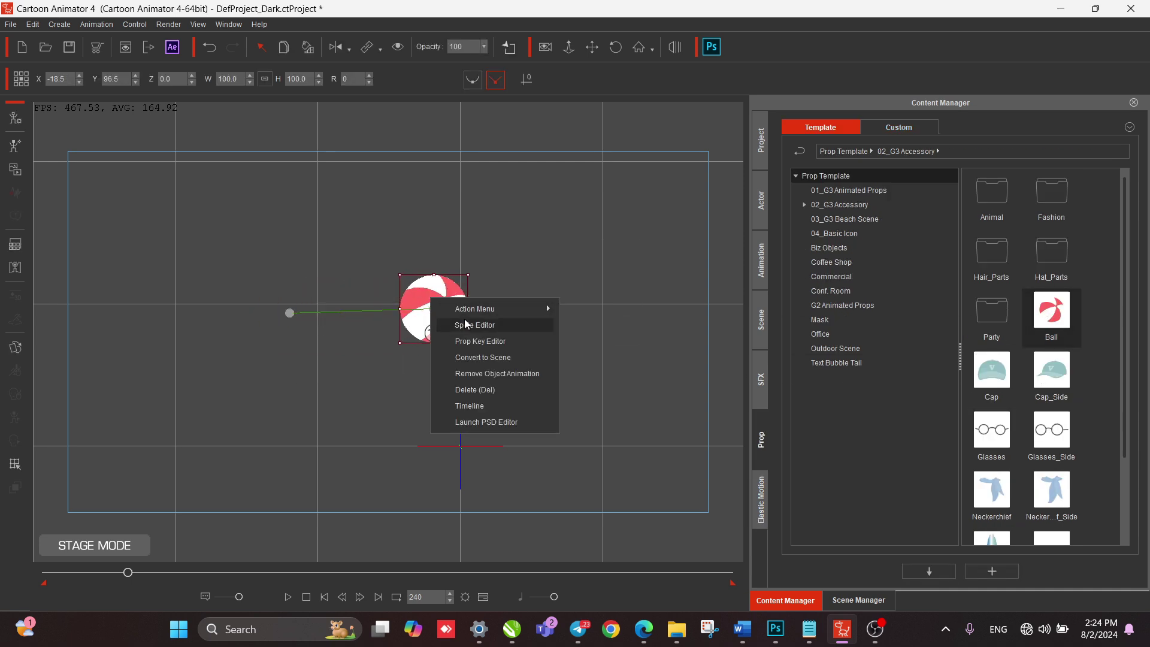
click(468, 372)
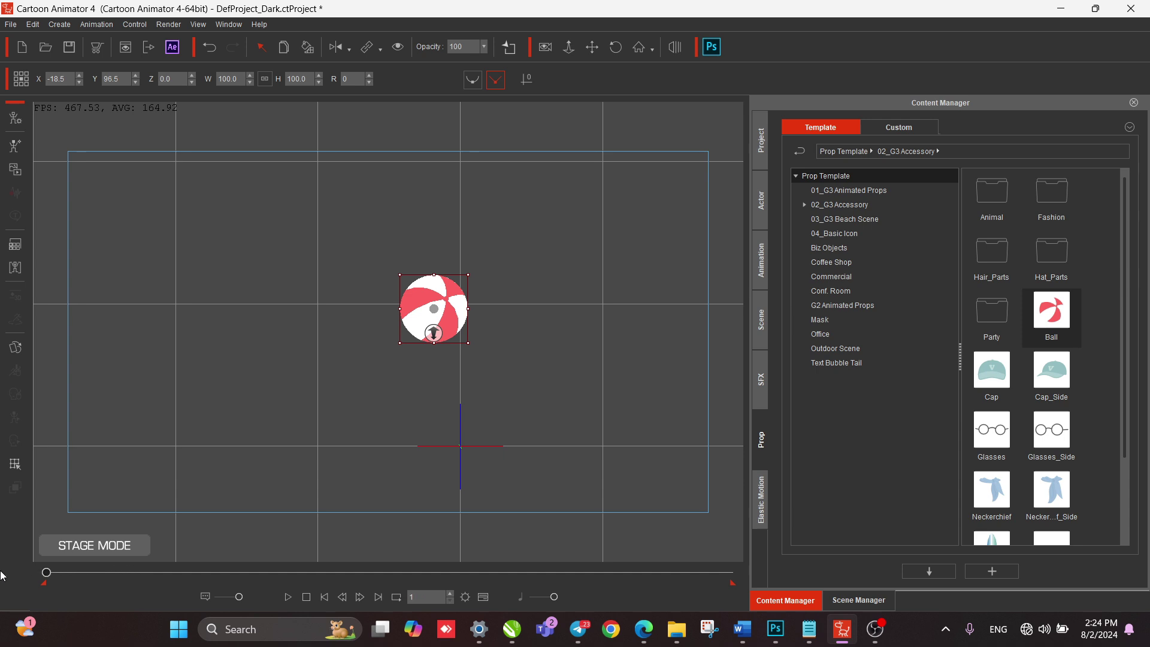
Apply the Elastic Minimize motion from the custom Exit 4_Rotate_Scale folder to the new ball.
click(759, 513)
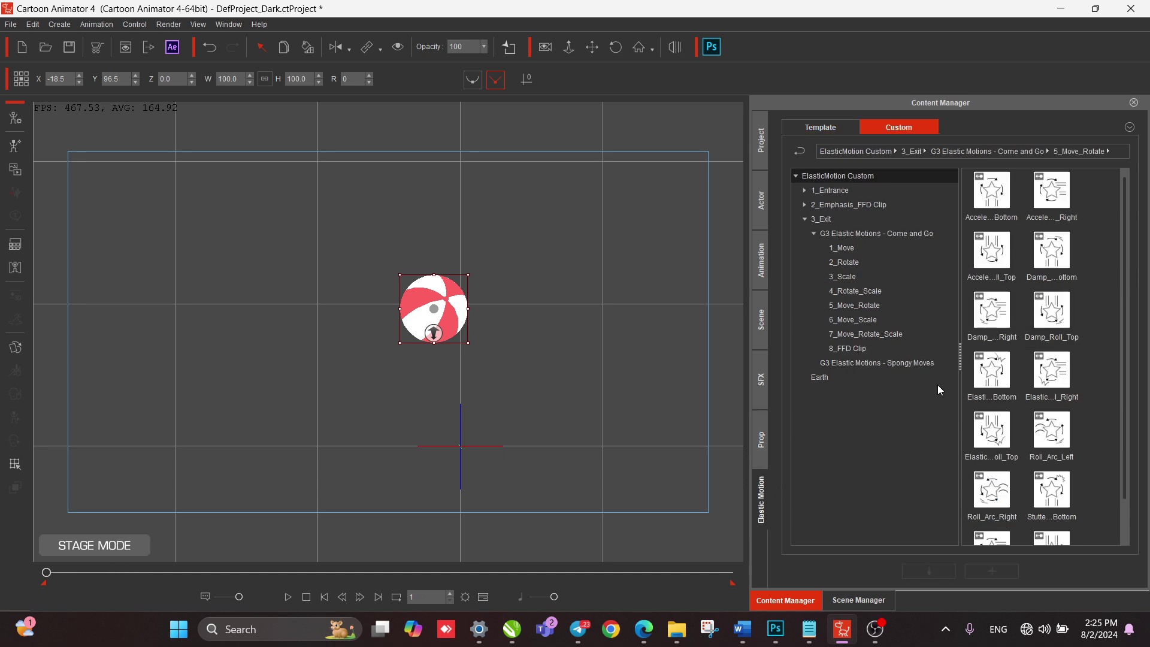
click(845, 291)
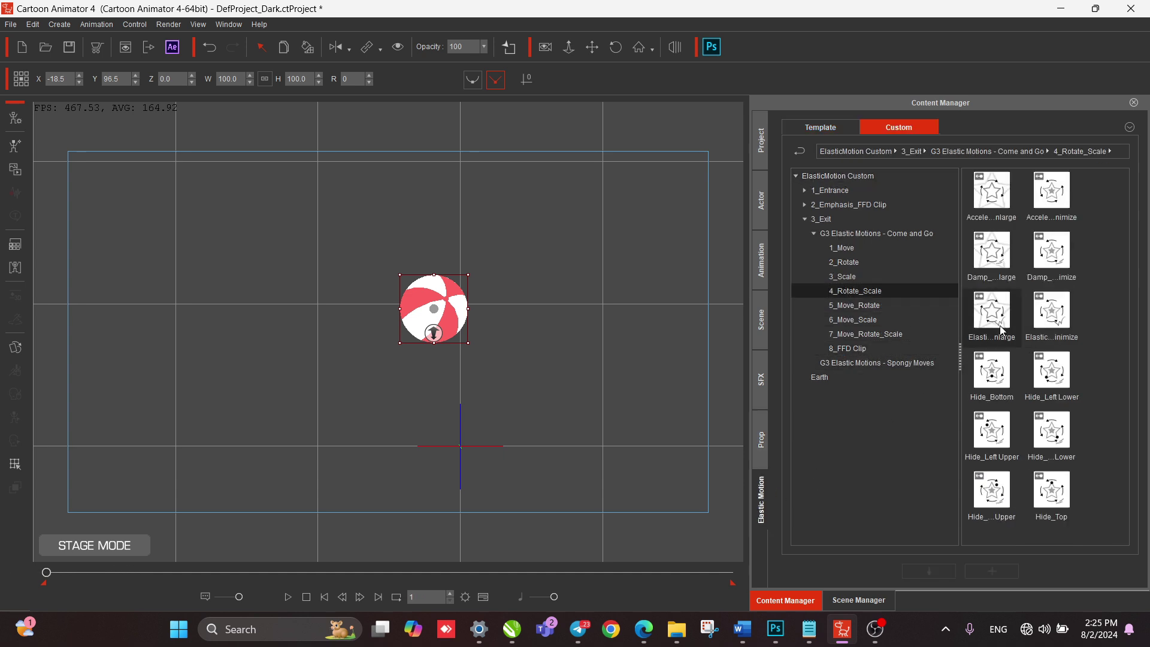
drag(1051, 311, 426, 310)
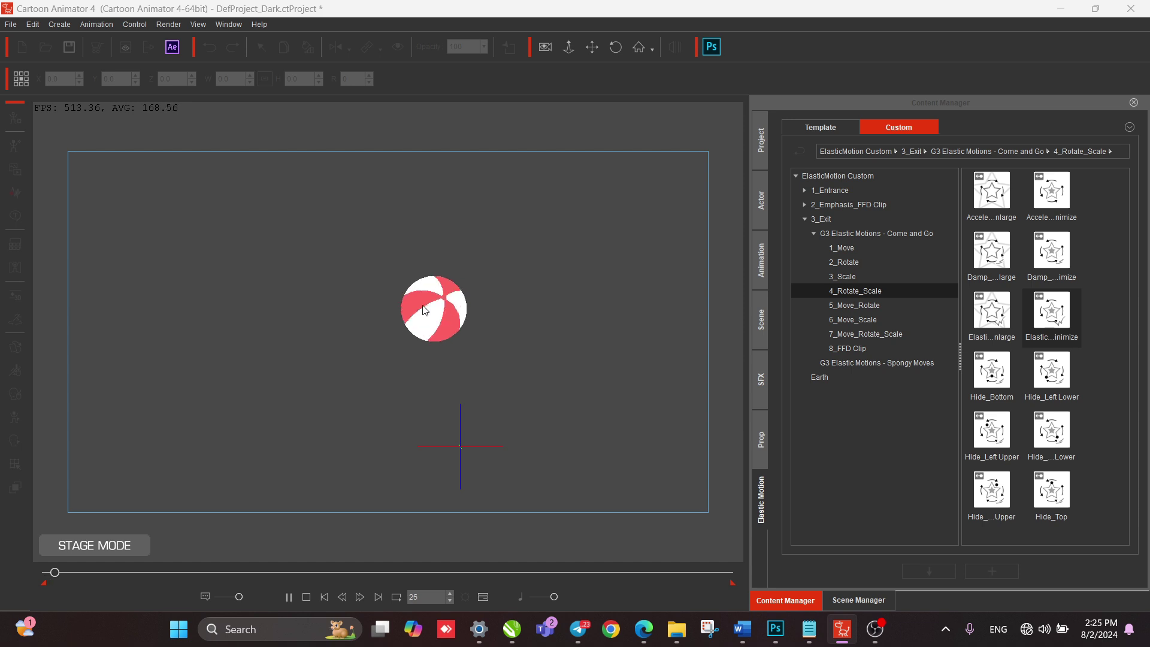